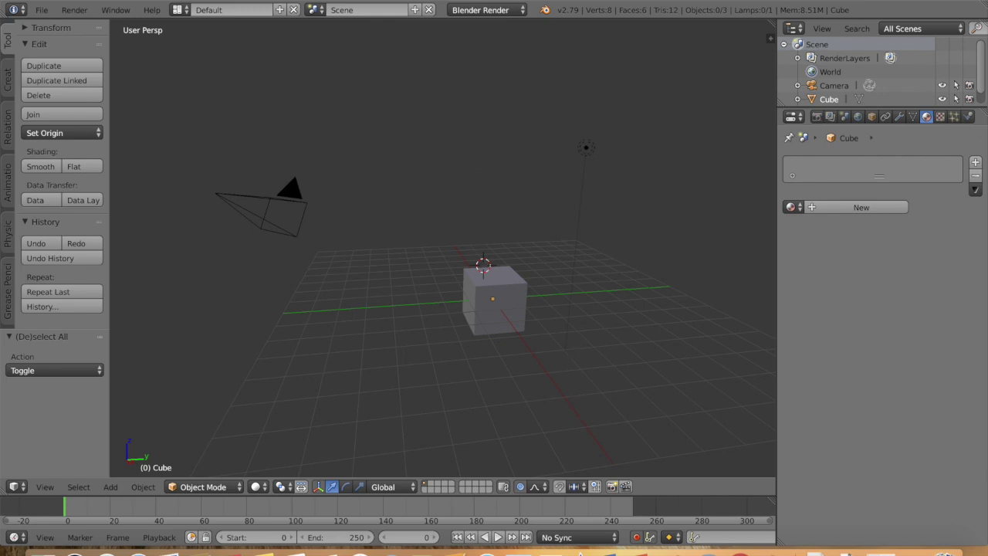
# - Set the render engine to Blender Game and switch the screen layout to Game Logic
pyautogui.click(494, 13)
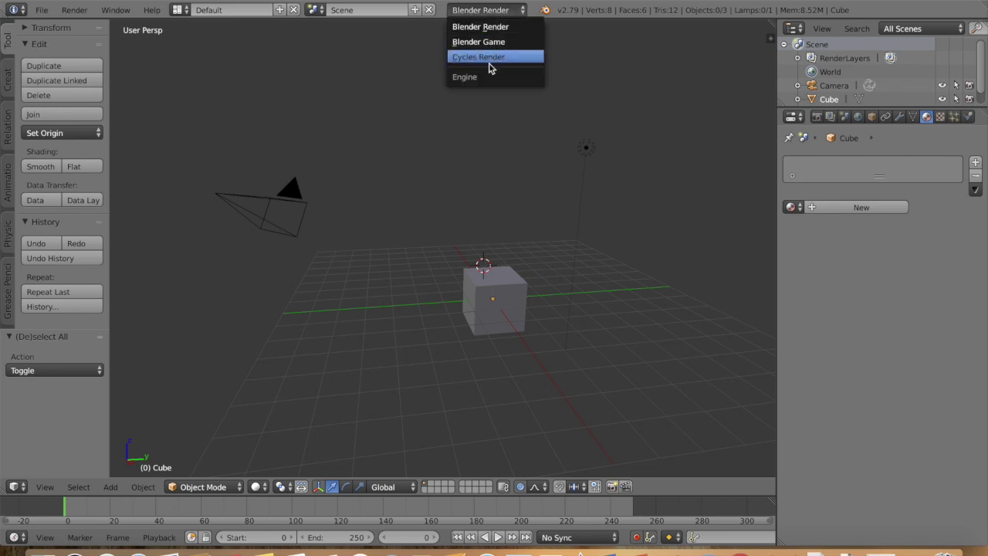
pyautogui.click(482, 41)
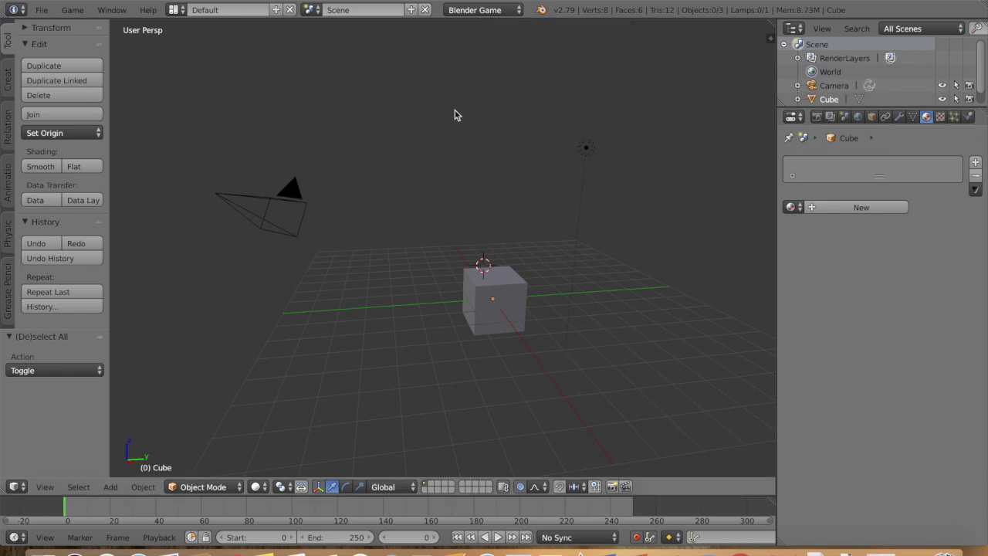
pyautogui.click(176, 10)
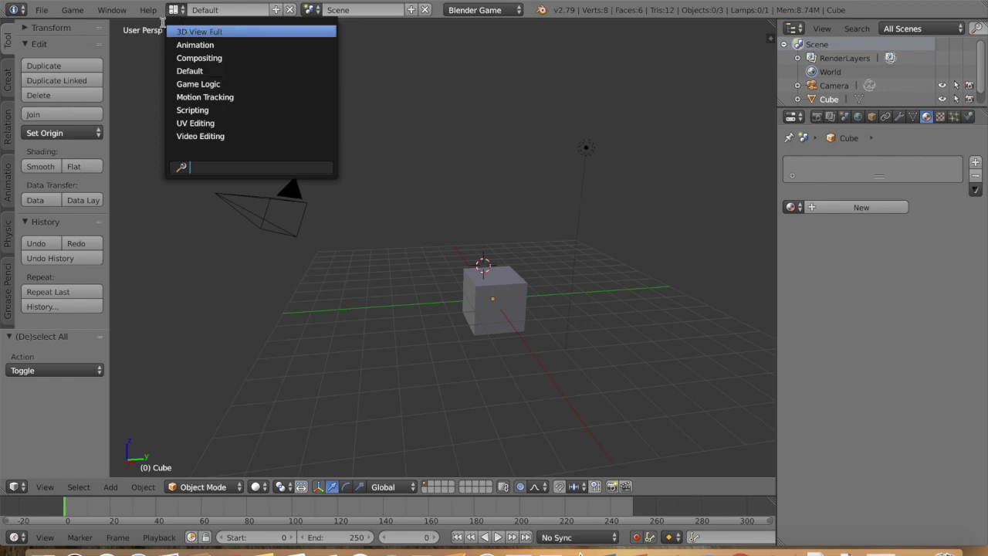
pyautogui.click(197, 84)
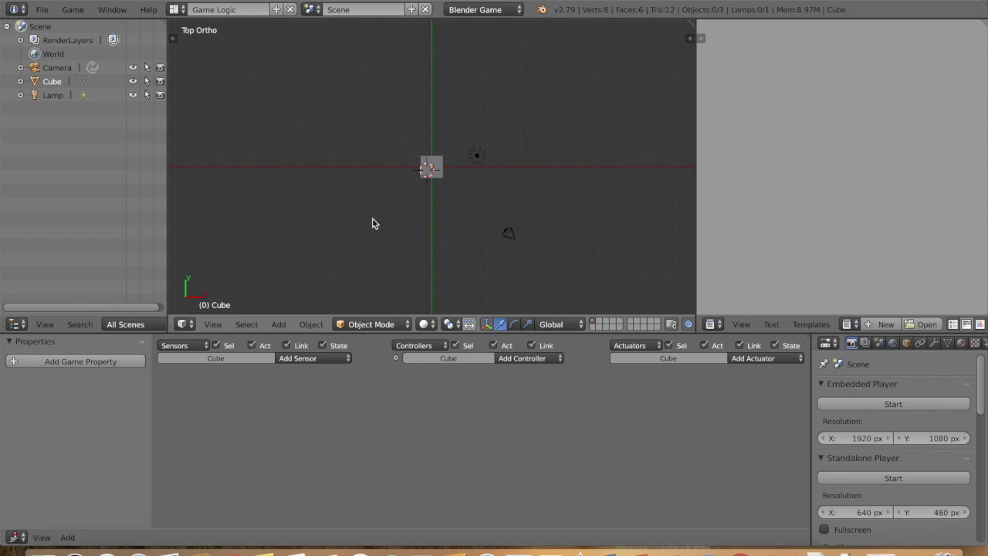
# - Switch the 3D viewport to perspective projection and view the cube from an angle
pyautogui.click(212, 325)
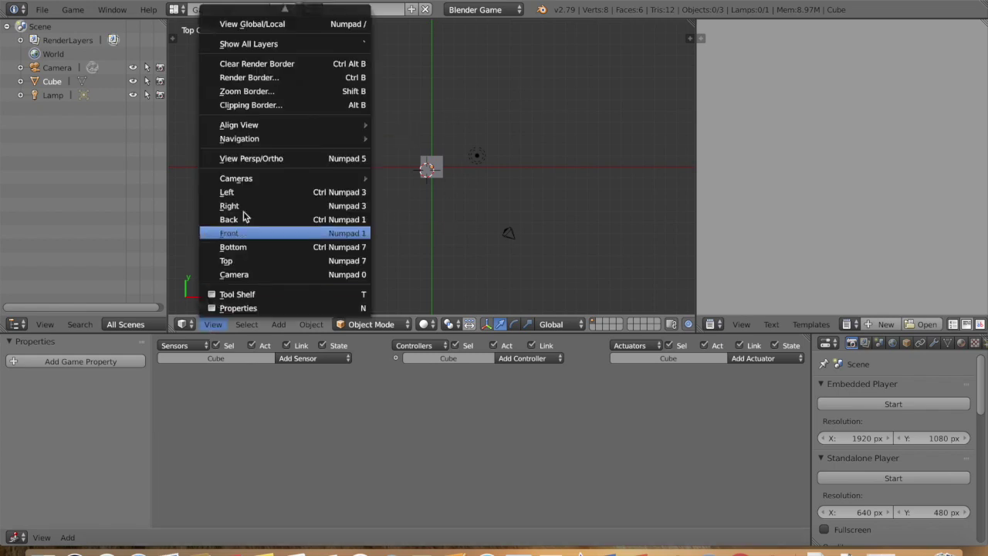
pyautogui.click(265, 159)
pyautogui.scroll(7, 422, 126)
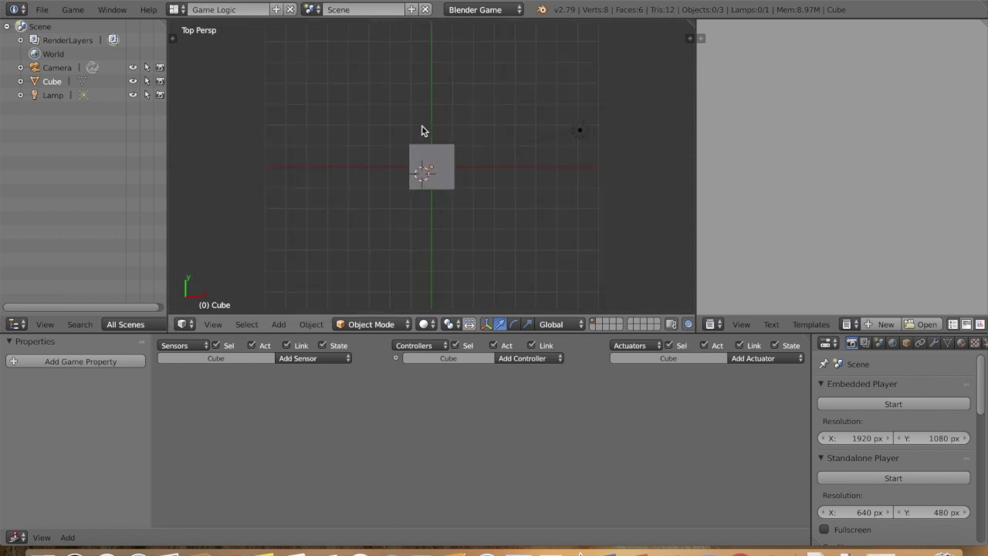
pyautogui.scroll(-3, 423, 121)
pyautogui.moveTo(423, 125)
pyautogui.mouseDown(button='middle')
pyautogui.moveTo(430, 121)
pyautogui.moveTo(423, 126)
pyautogui.mouseUp(button='middle')
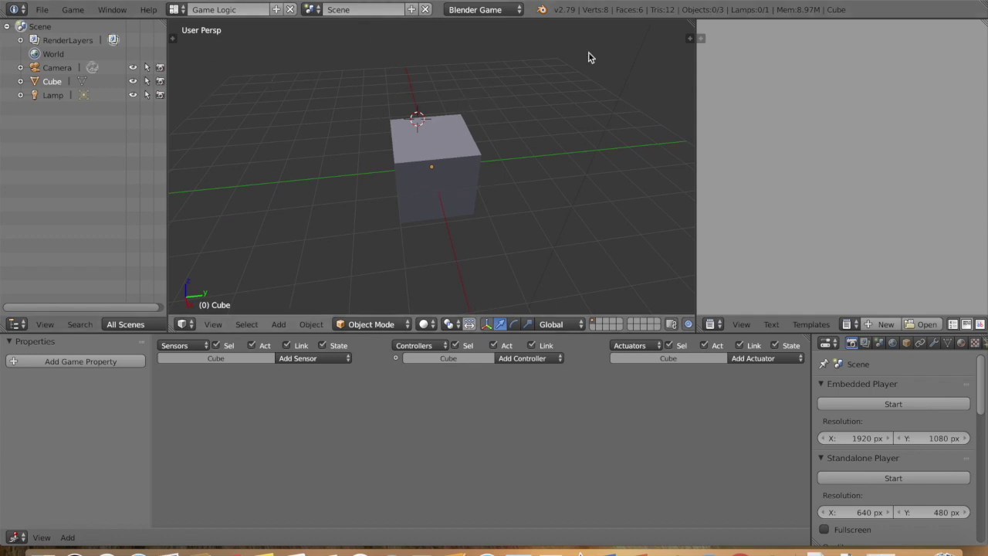
# - Select the cube and test-run the scene in the game engine, ending the preview
pyautogui.click(432, 140)
pyautogui.rightClick(435, 144)
pyautogui.moveTo(492, 159); pyautogui.dragTo(489, 159, button='middle')
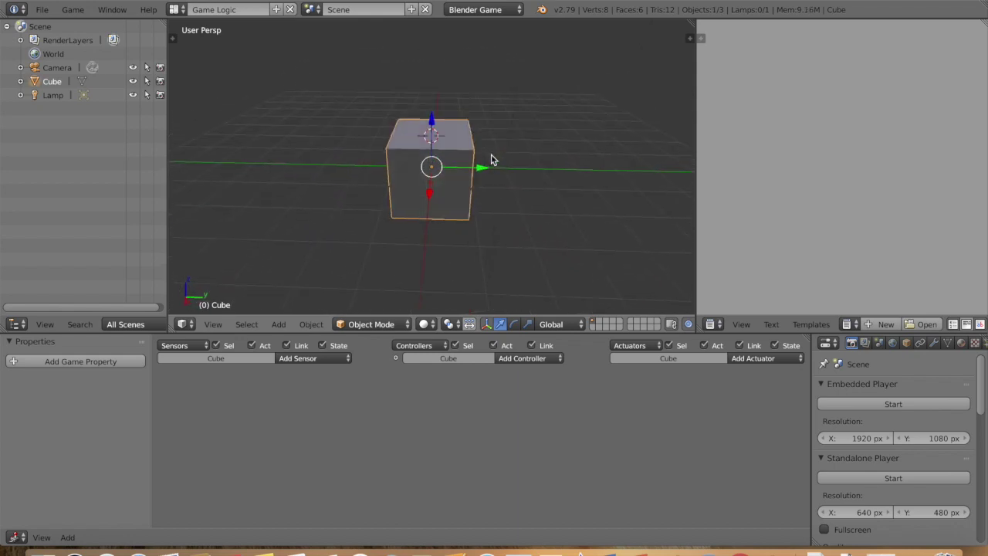
pyautogui.press('p')
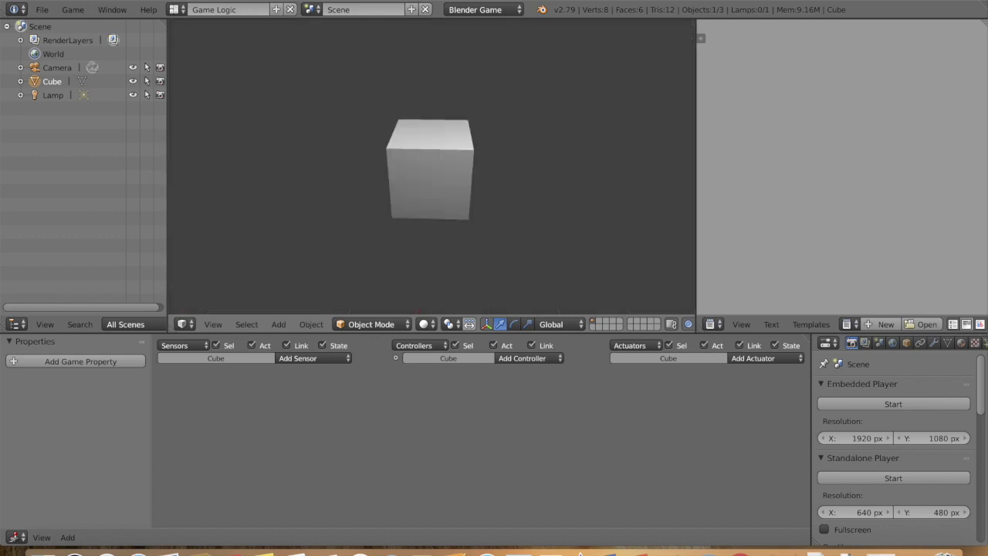
pyautogui.press('Escape')
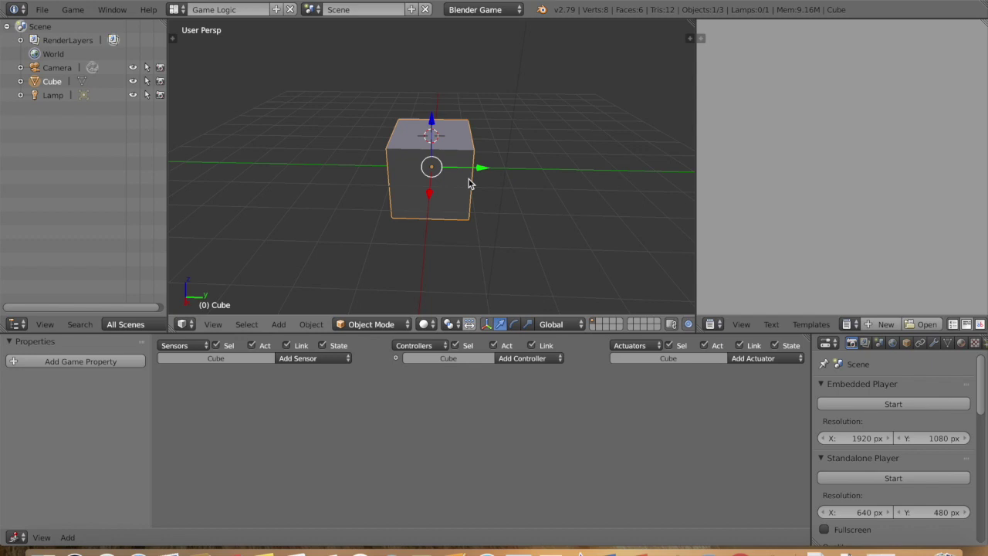
# - Add a plane mesh to the scene at the 3D cursor
pyautogui.moveTo(554, 141); pyautogui.dragTo(553, 146, button='middle')
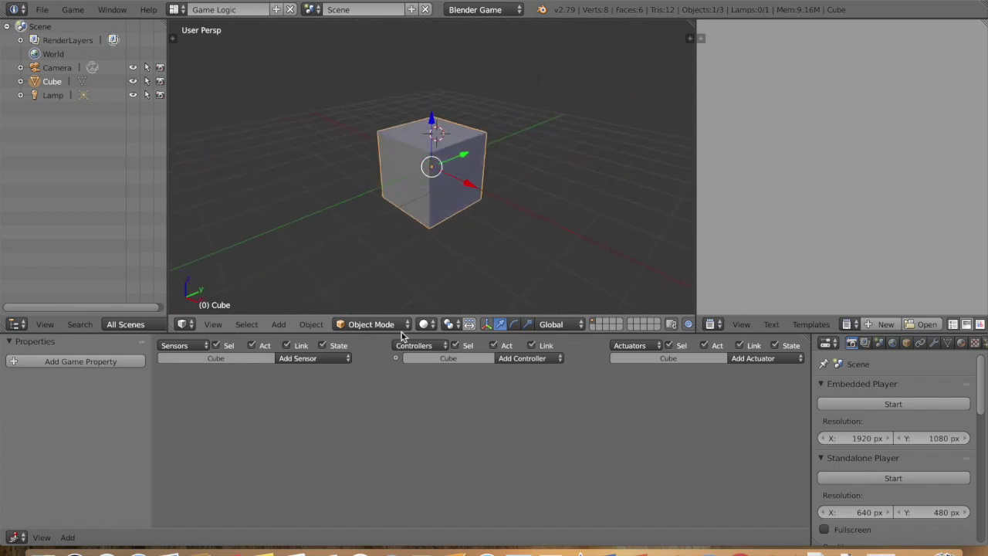
pyautogui.moveTo(448, 258); pyautogui.dragTo(448, 258, button='middle')
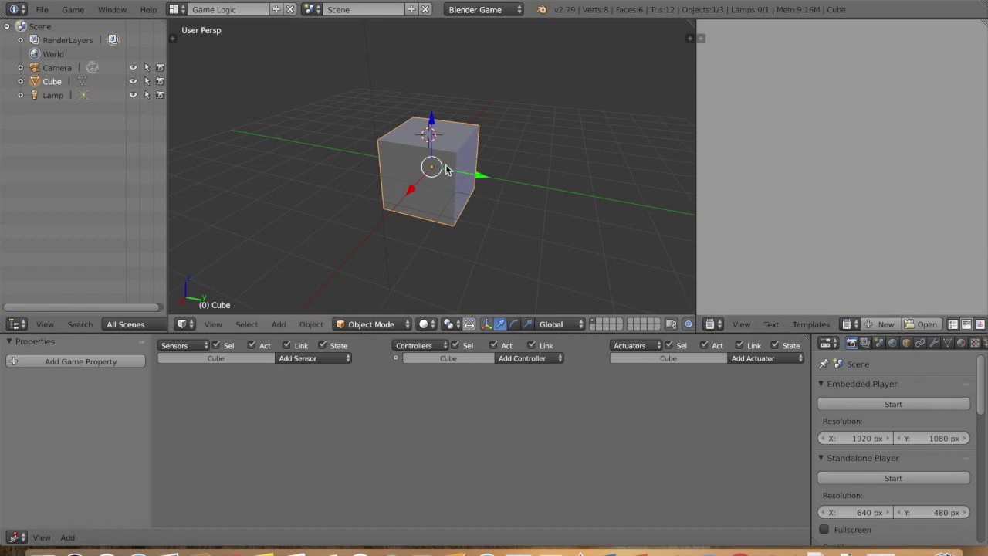
pyautogui.scroll(-5, 426, 225)
pyautogui.scroll(4, 554, 172)
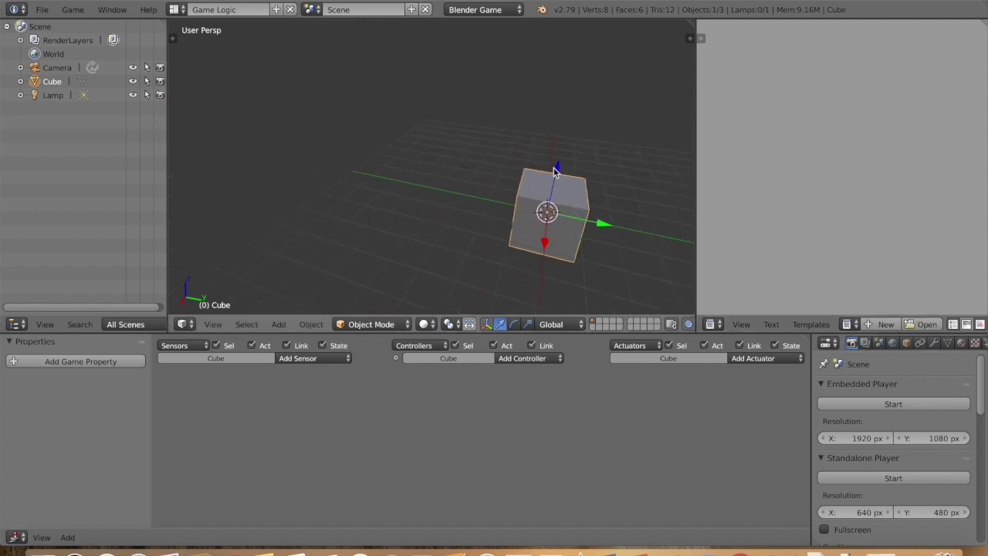
pyautogui.keyDown('shift'); pyautogui.hscroll(4, 555, 172); pyautogui.keyUp('shift')
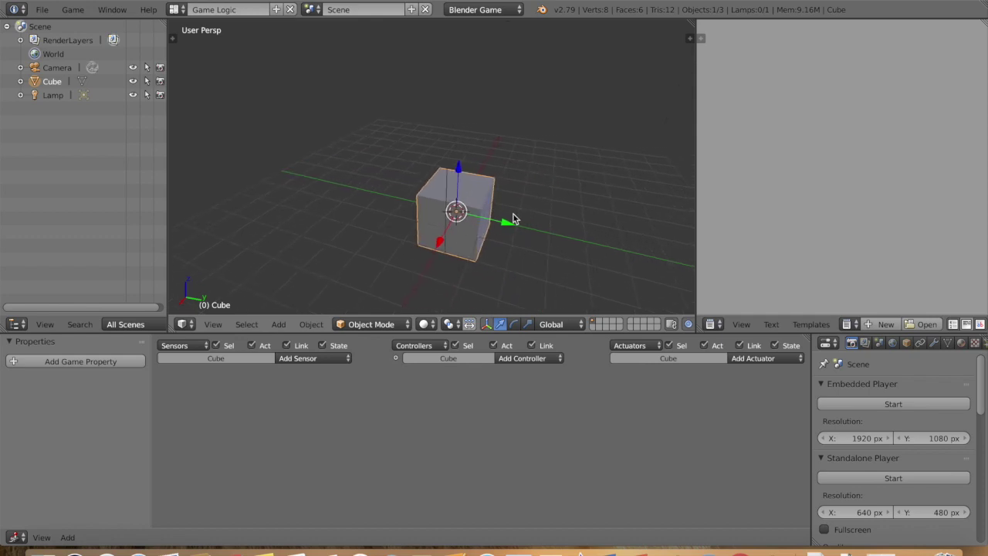
pyautogui.hotkey('shift', 'a')
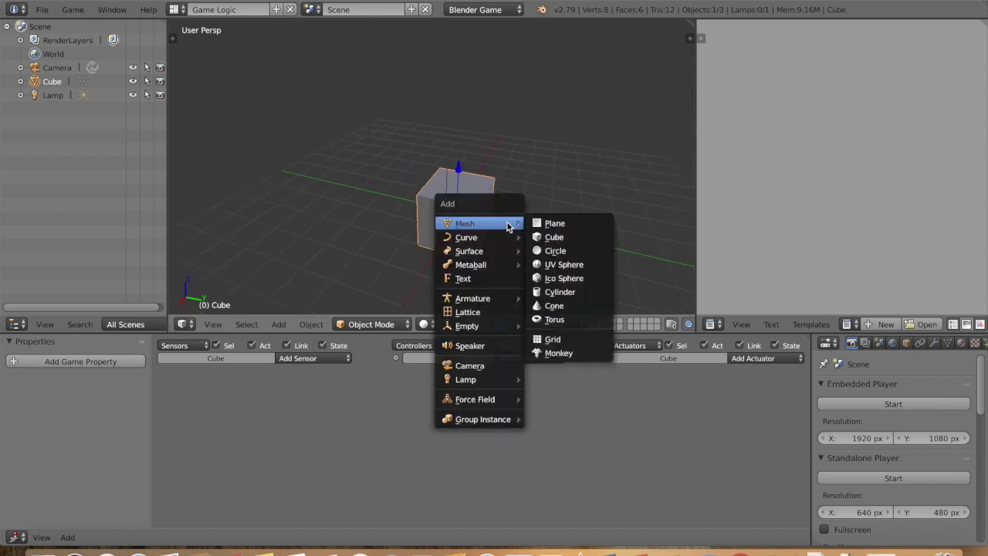
pyautogui.click(554, 223)
pyautogui.scroll(-3, 525, 193)
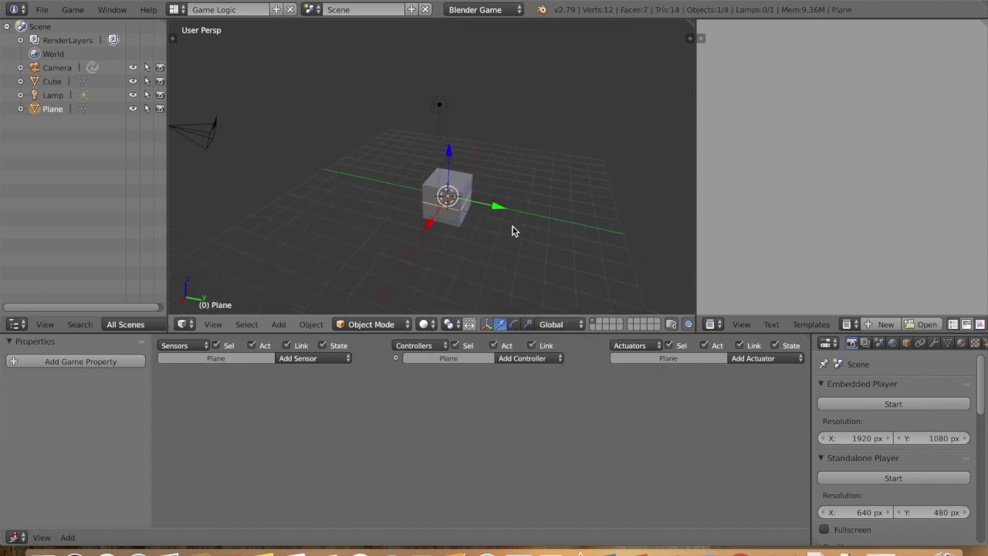
# - Try scaling the plane by a factor of about 1.88 and undo the resize through the tool shelf history
pyautogui.press('s')
pyautogui.click(561, 312)
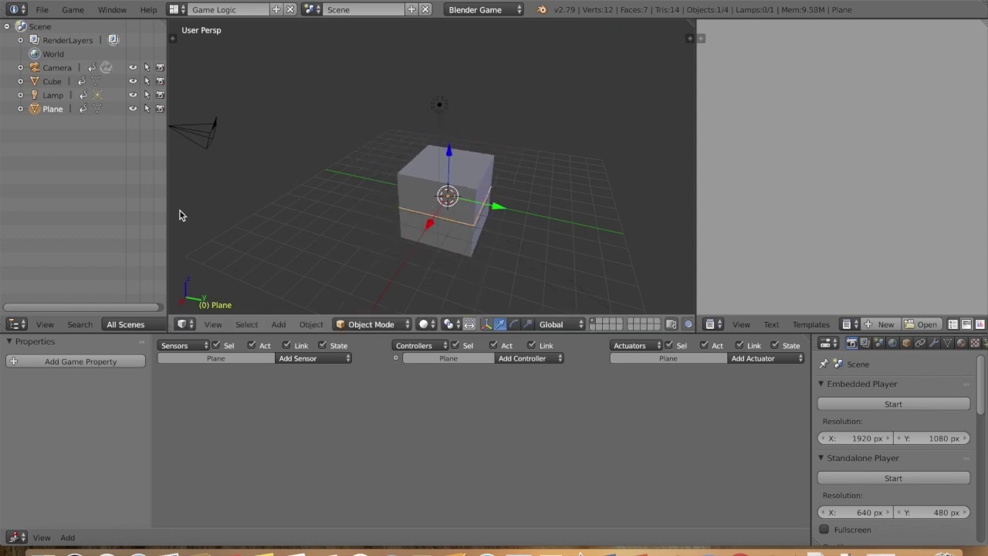
pyautogui.press('t')
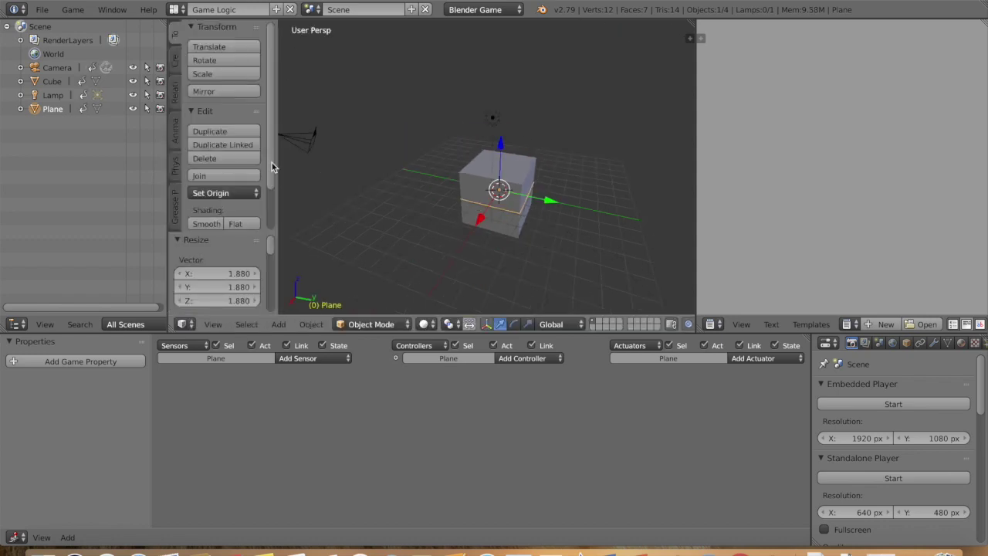
pyautogui.scroll(-2, 272, 166)
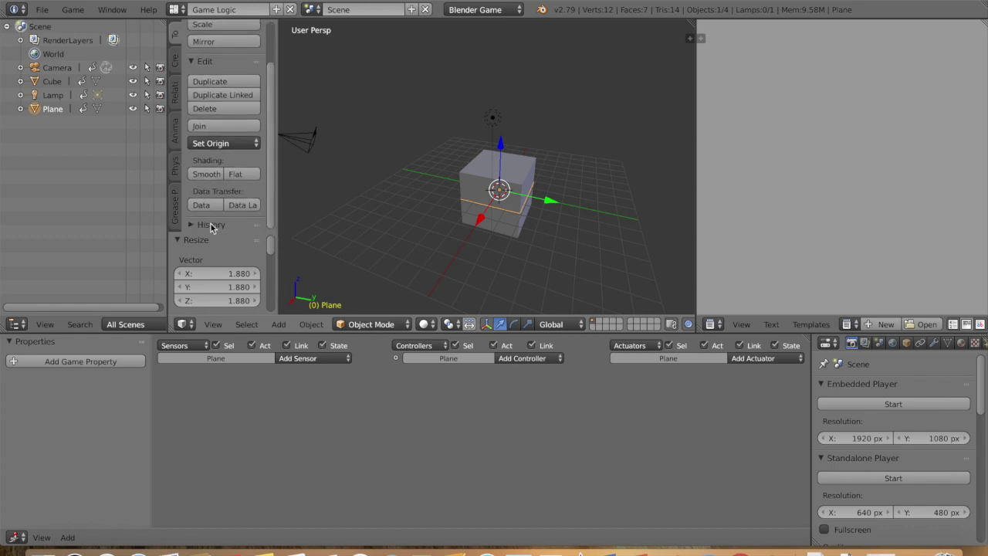
pyautogui.click(212, 225)
pyautogui.scroll(-3, 268, 176)
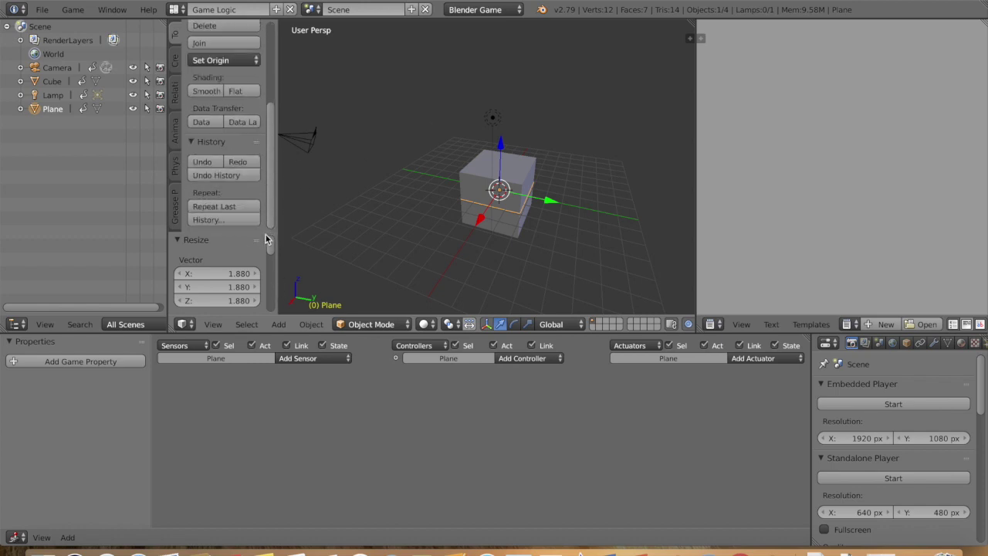
pyautogui.click(202, 162)
# - Reselect the plane alone, try scaling it by a factor of about 0.55, and undo the resize
pyautogui.press('a')
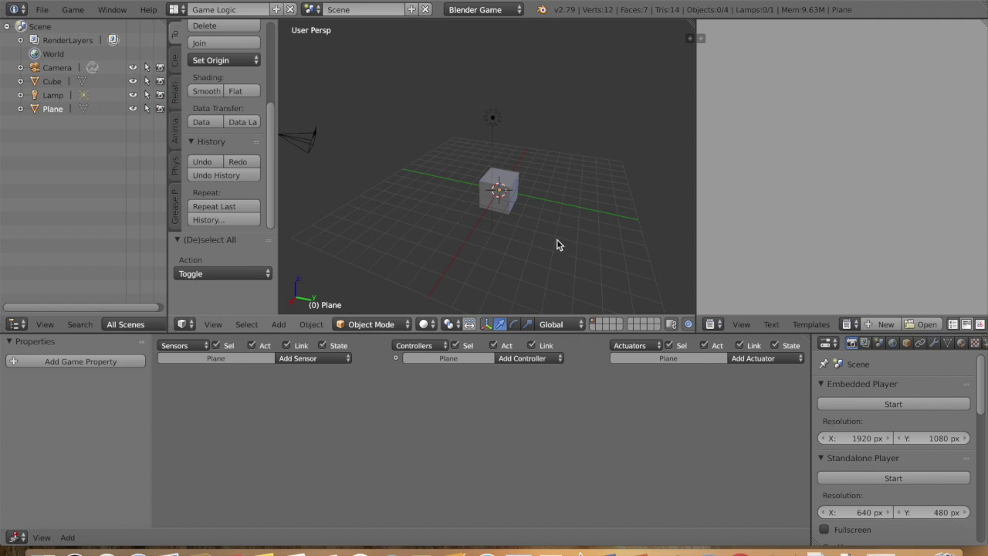
pyautogui.hscroll(5, 558, 240)
pyautogui.hscroll(-4, 558, 244)
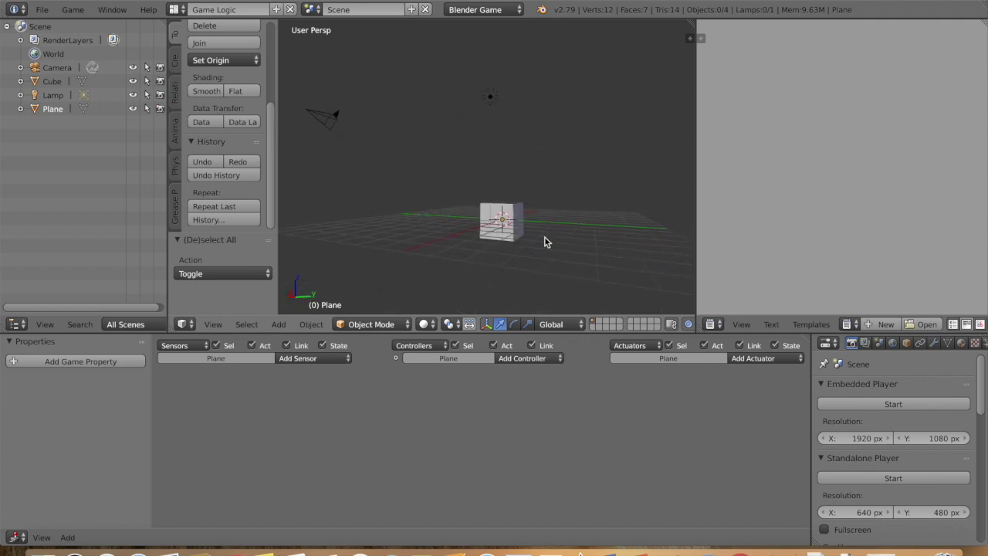
pyautogui.rightClick(515, 220)
pyautogui.hscroll(-6, 508, 284)
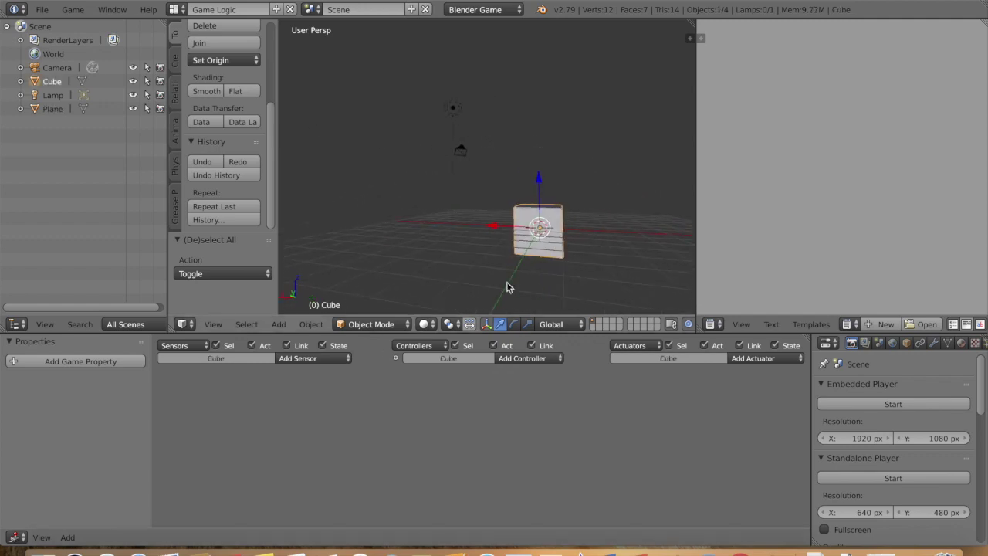
pyautogui.click(52, 109)
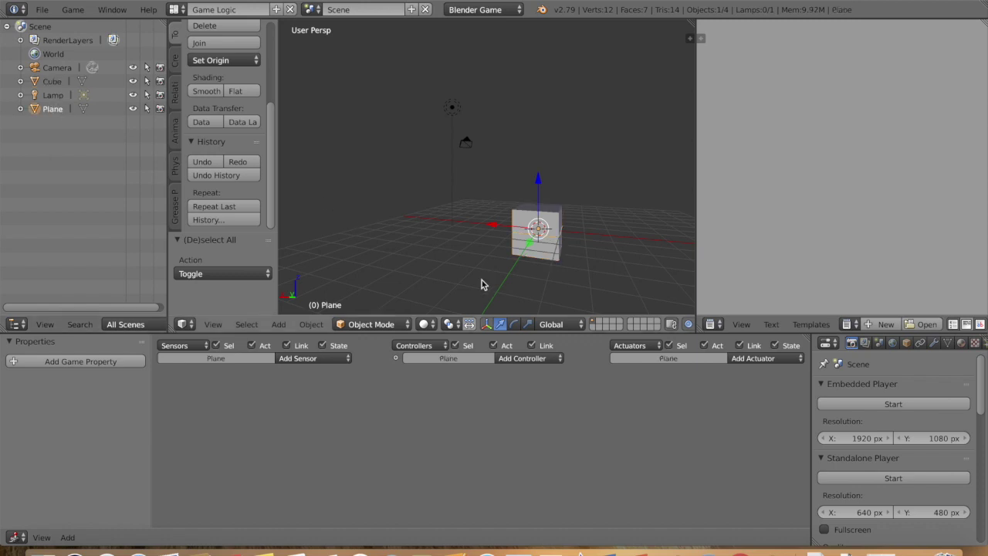
pyautogui.press('s')
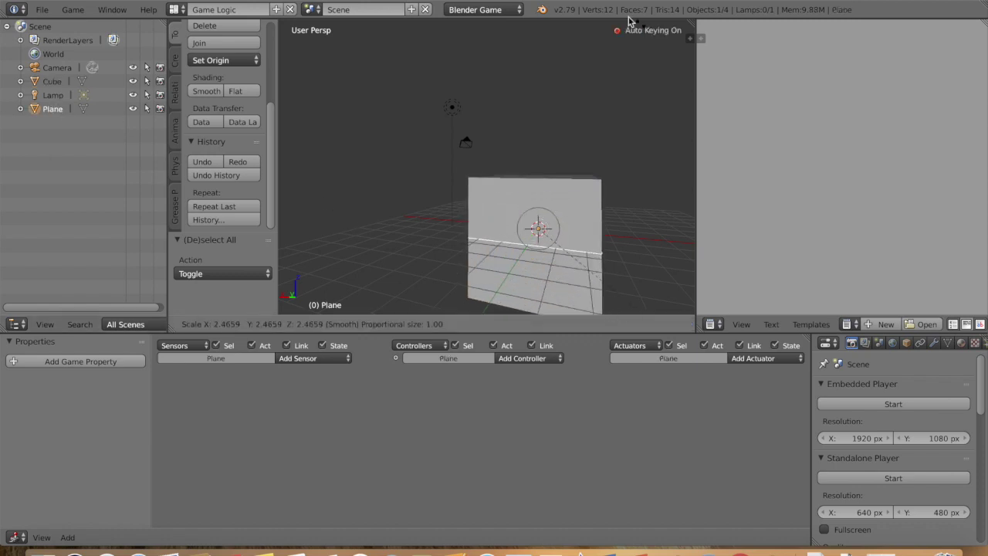
pyautogui.click(536, 263)
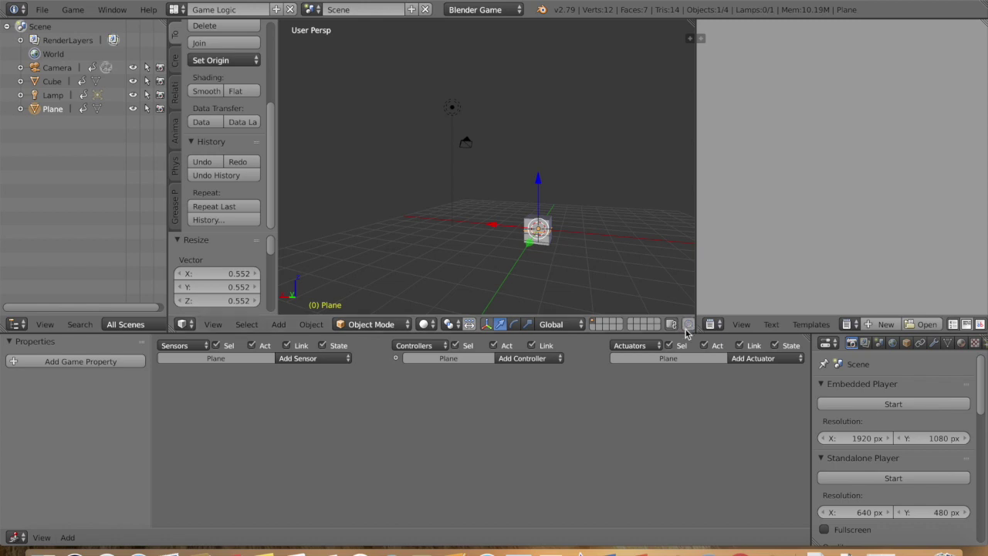
pyautogui.click(203, 161)
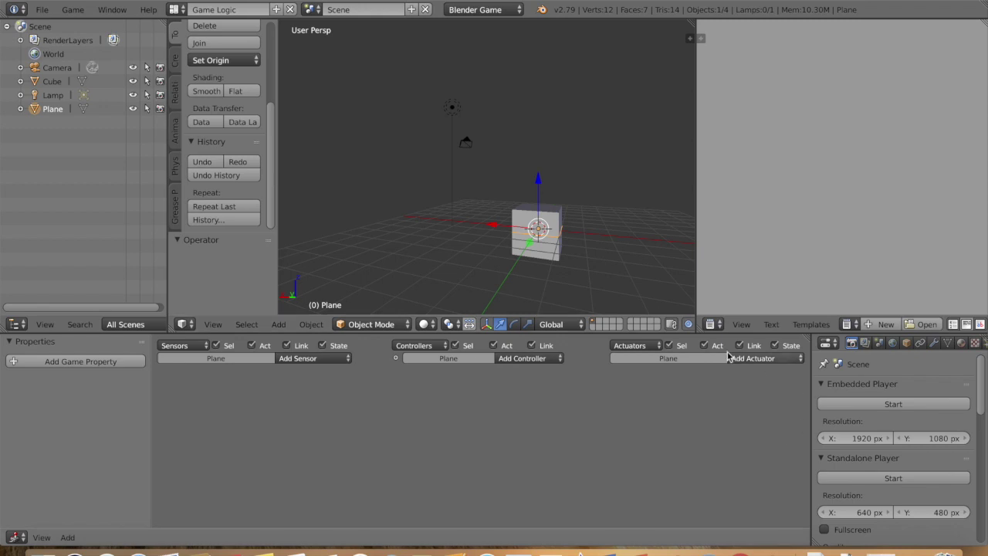
# - Turn off proportional editing and scale the plane up by a factor of about 8.49
pyautogui.scroll(-3, 662, 324)
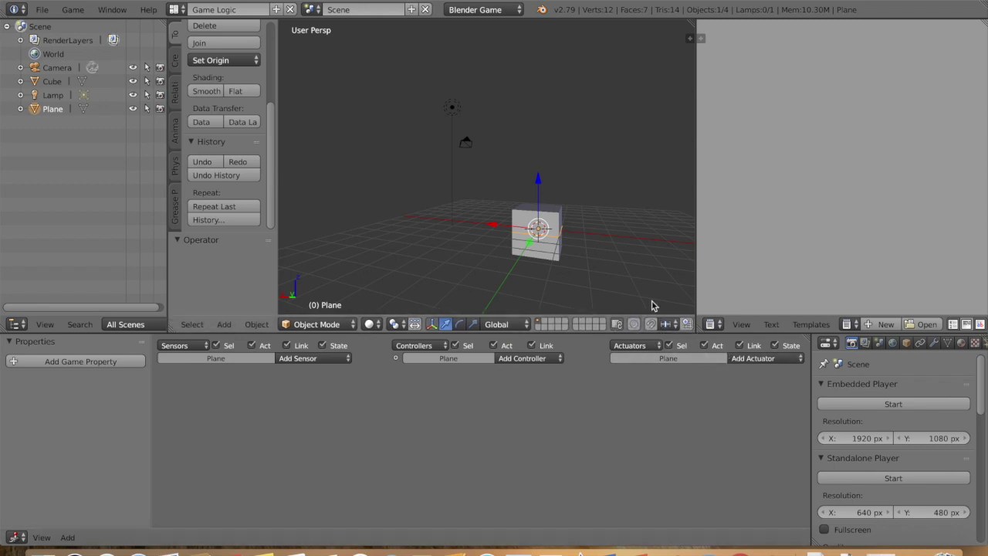
pyautogui.moveTo(556, 293); pyautogui.dragTo(559, 299, button='middle')
pyautogui.press('s')
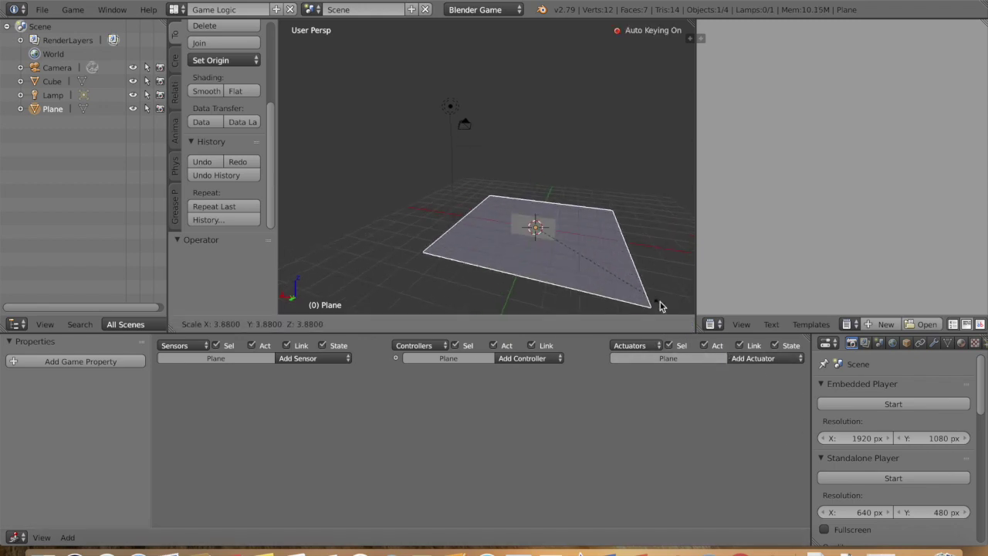
pyautogui.click(403, 115)
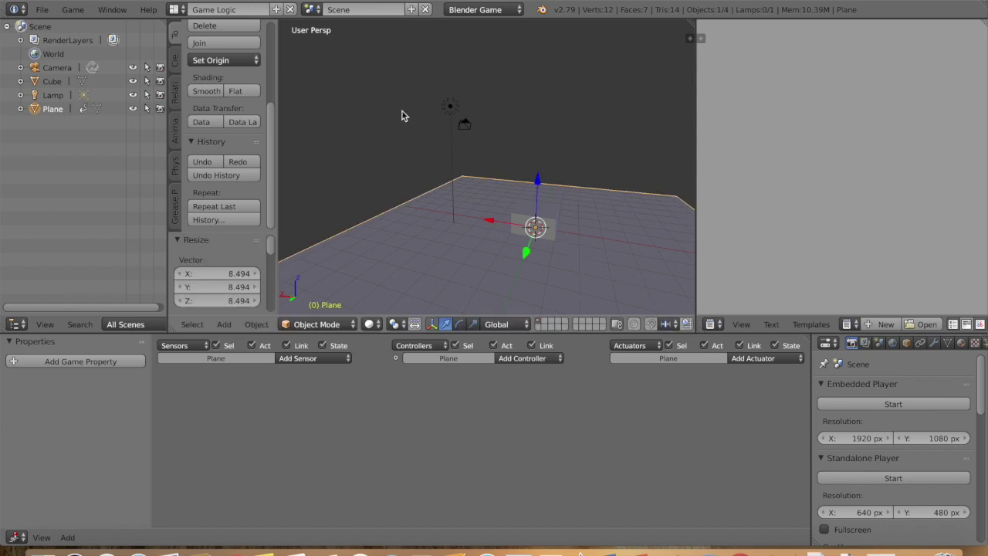
# - Move the plane up along the Z axis by about 0.04 units
pyautogui.press('g')
pyautogui.press('z')
pyautogui.click(541, 188)
# - Raise the cube along the Z axis by about 1.07 units to rest on the plane
pyautogui.rightClick(542, 191)
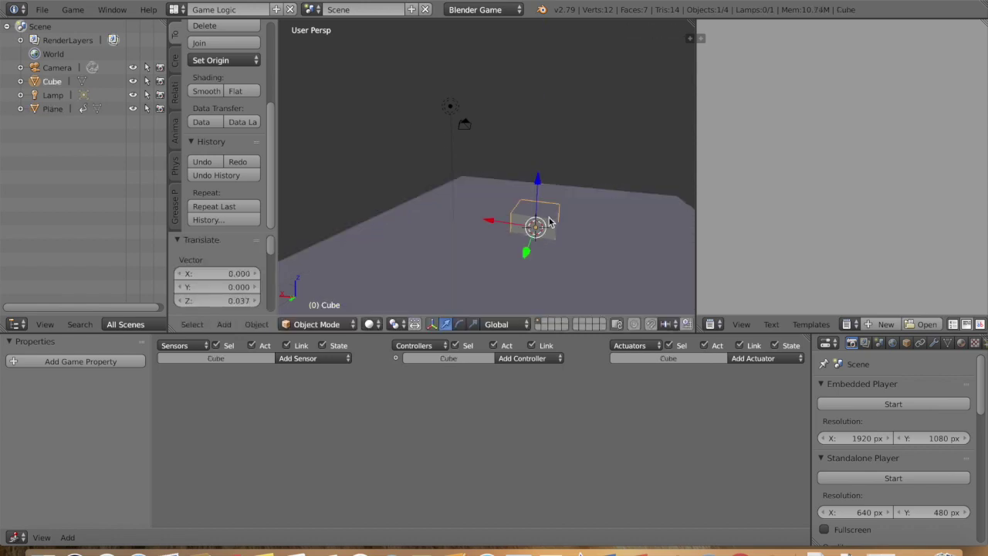
pyautogui.press('g')
pyautogui.press('z')
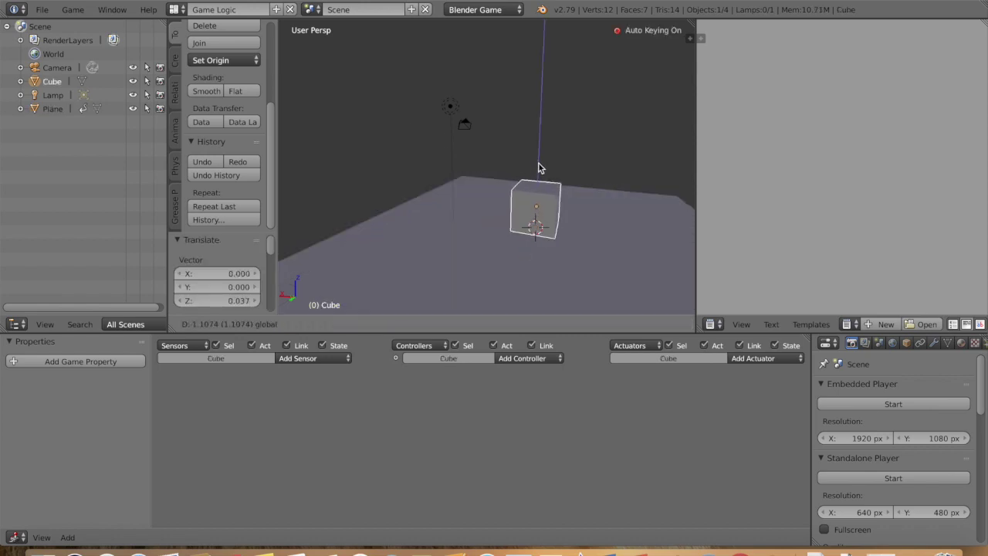
pyautogui.click(539, 168)
pyautogui.scroll(-5, 563, 286)
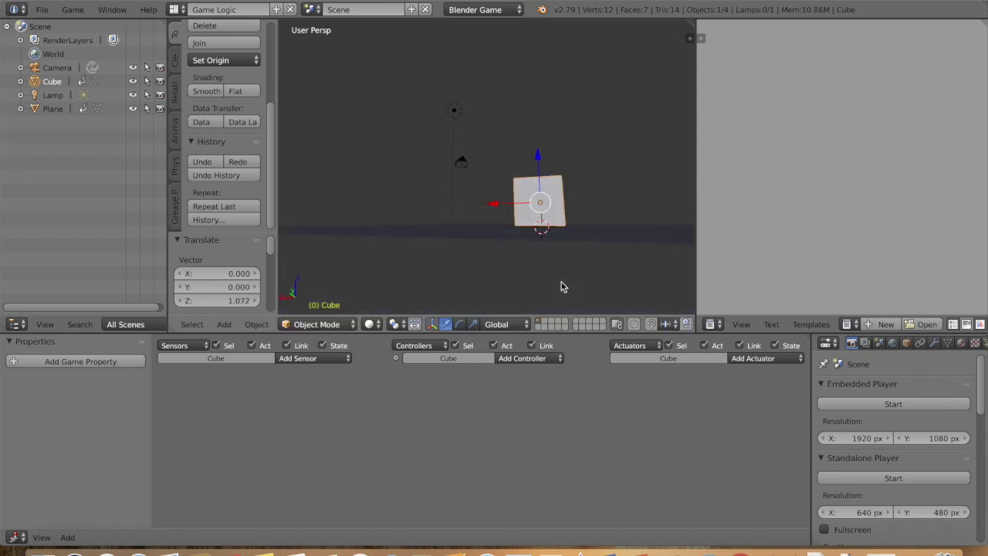
pyautogui.scroll(2, 563, 286)
pyautogui.hscroll(-3, 558, 234)
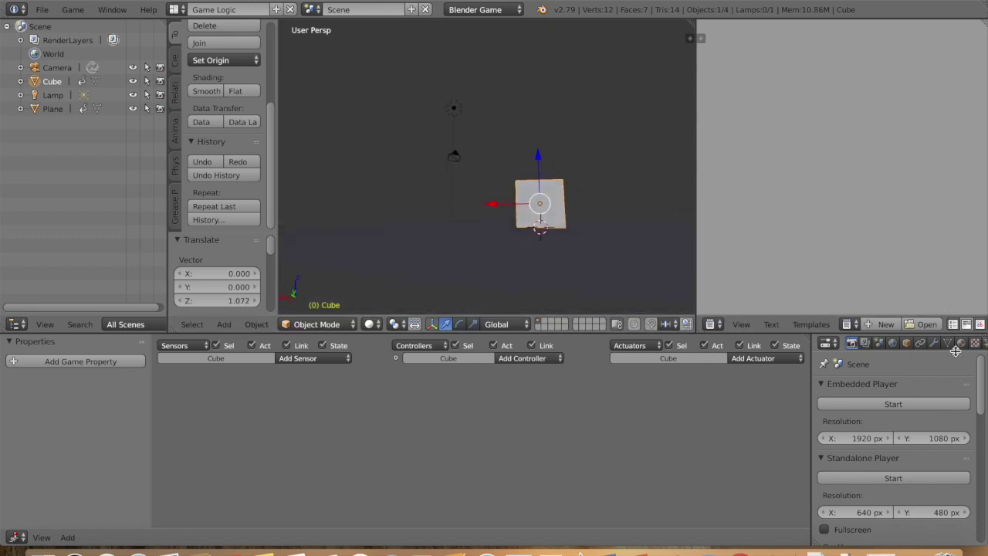
# - Set the cube's physics type to Dynamic and briefly test-run the game
pyautogui.scroll(-4, 962, 344)
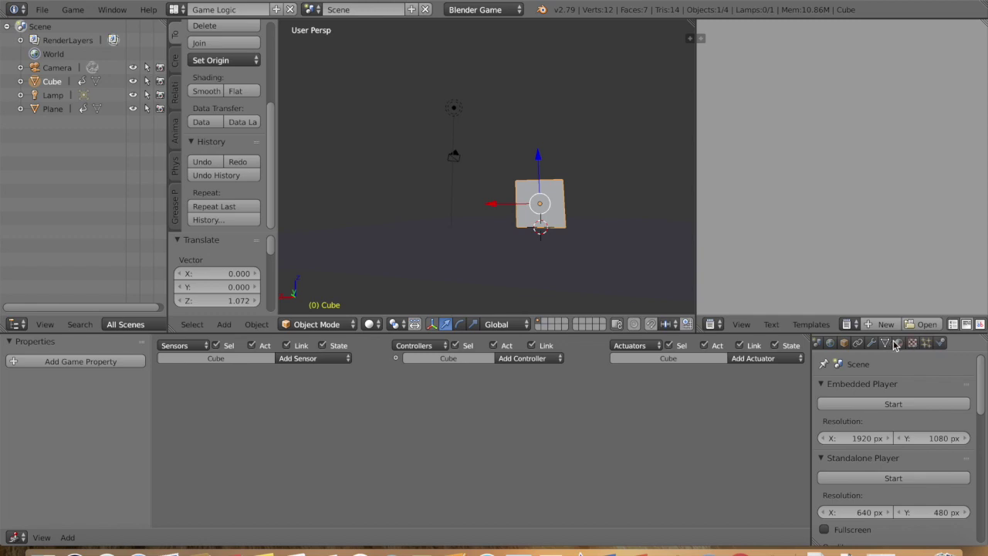
pyautogui.click(942, 343)
pyautogui.click(930, 406)
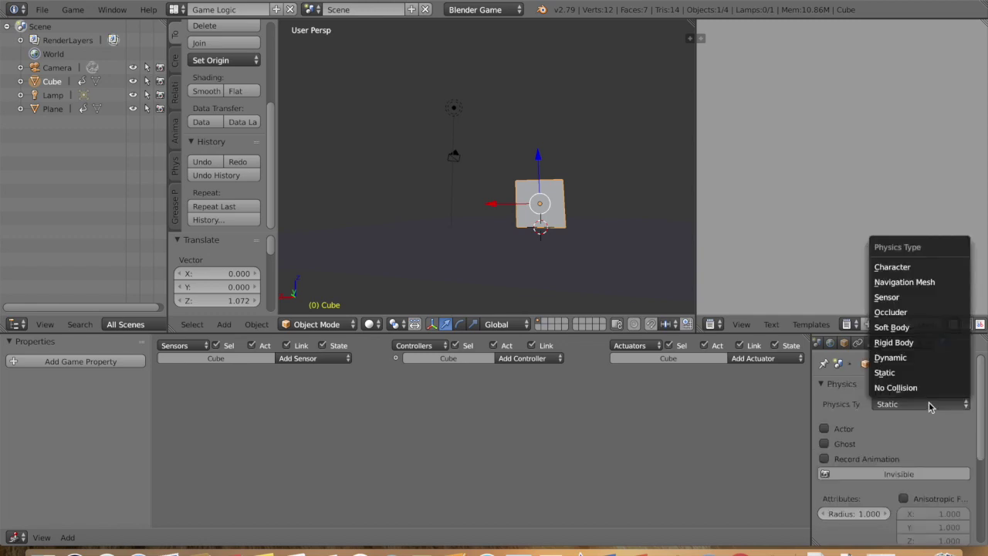
pyautogui.click(910, 359)
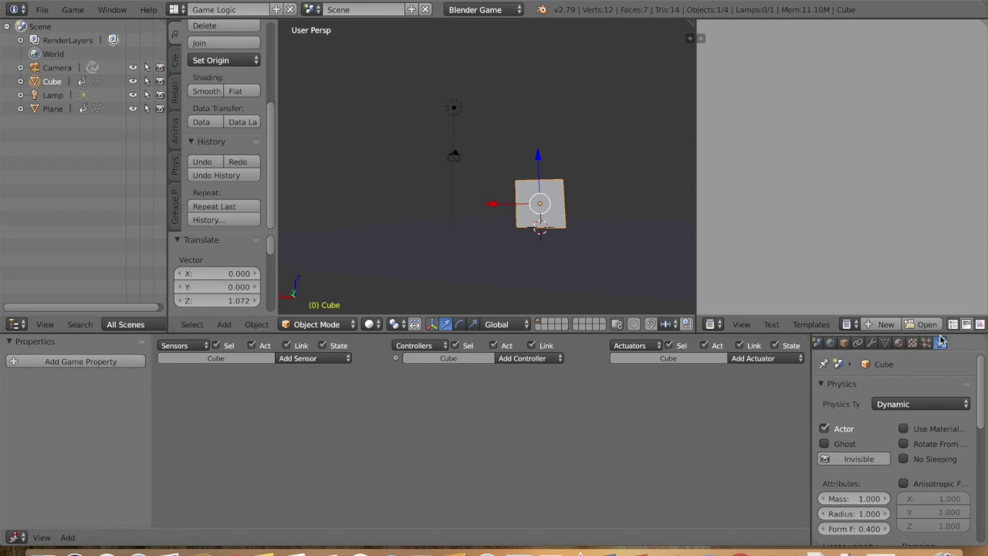
pyautogui.hscroll(-2, 907, 350)
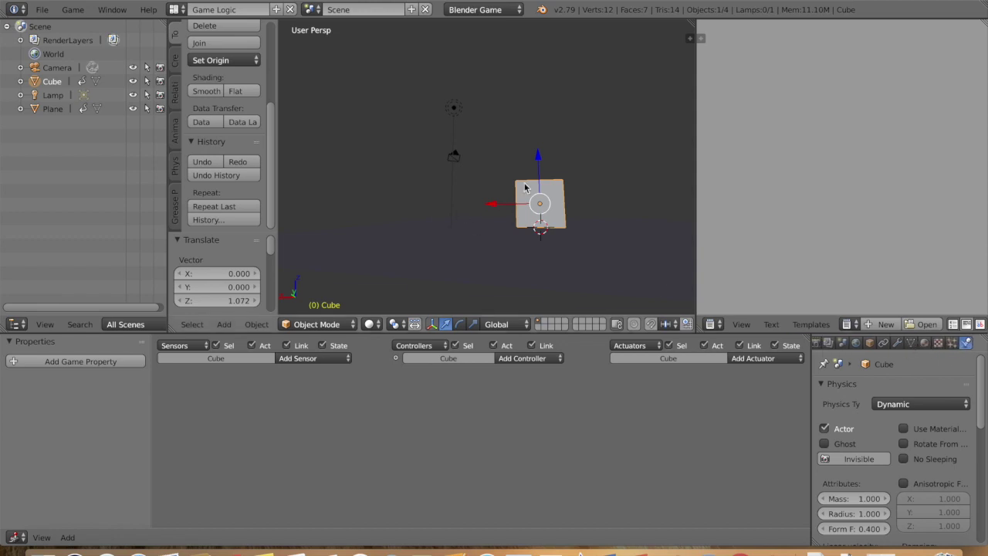
pyautogui.press('p')
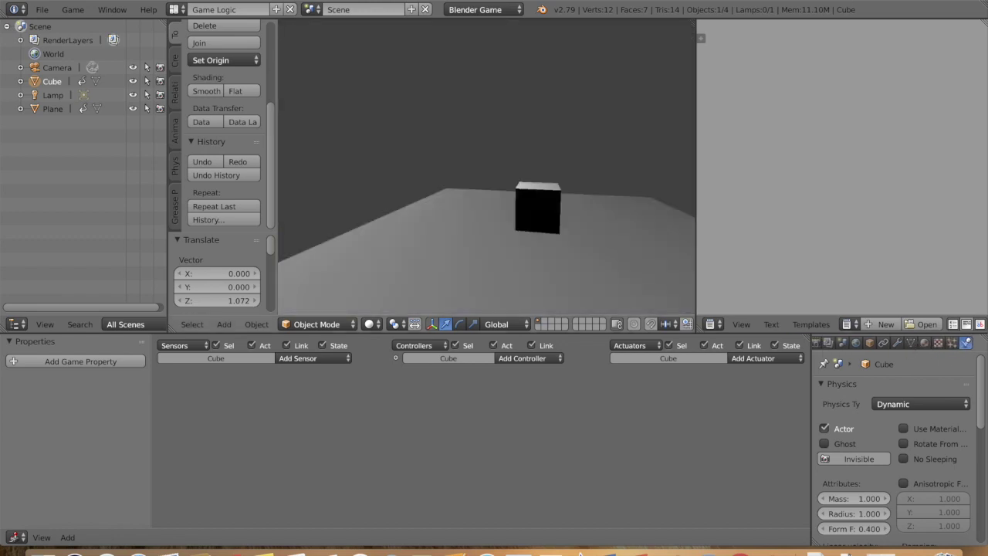
pyautogui.press('Escape')
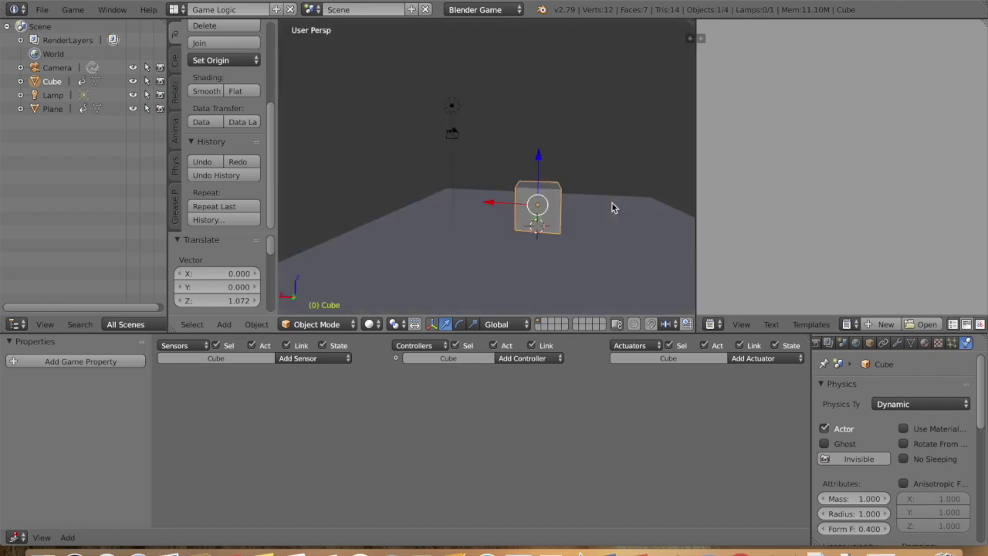
# - Try the Static physics type on the cube with a short game run, and switch it back to Dynamic
pyautogui.moveTo(533, 224); pyautogui.dragTo(634, 285, button='middle')
pyautogui.click(946, 400)
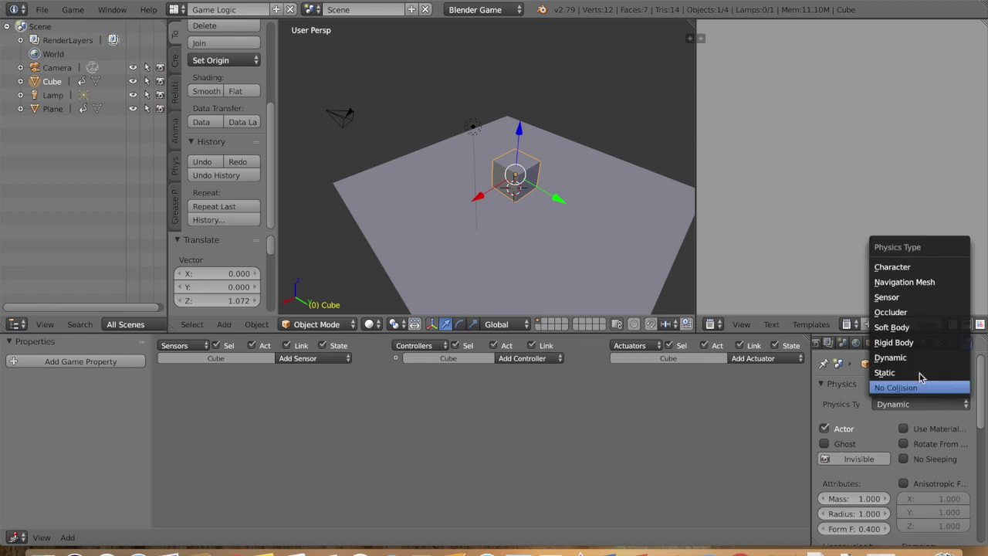
pyautogui.click(900, 377)
pyautogui.press('p')
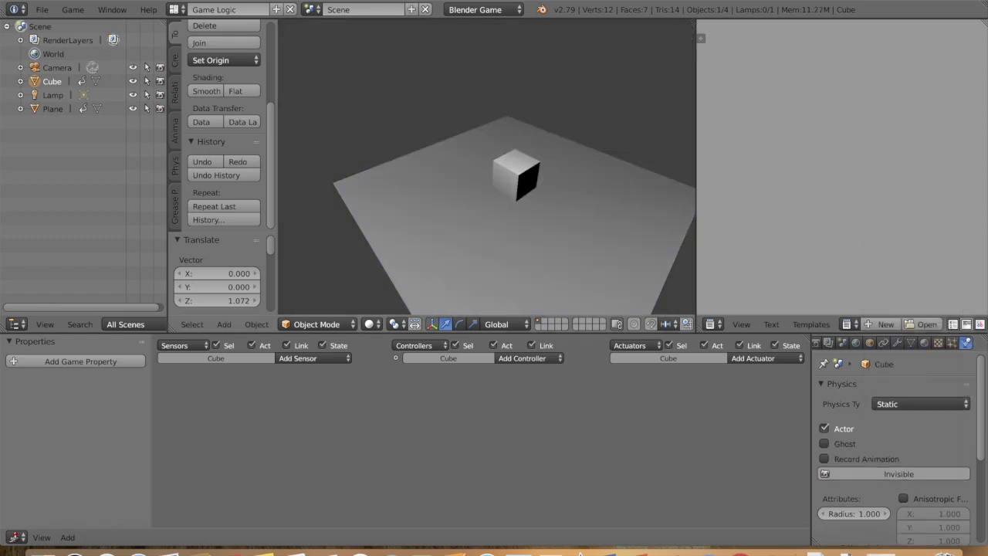
pyautogui.press('Escape')
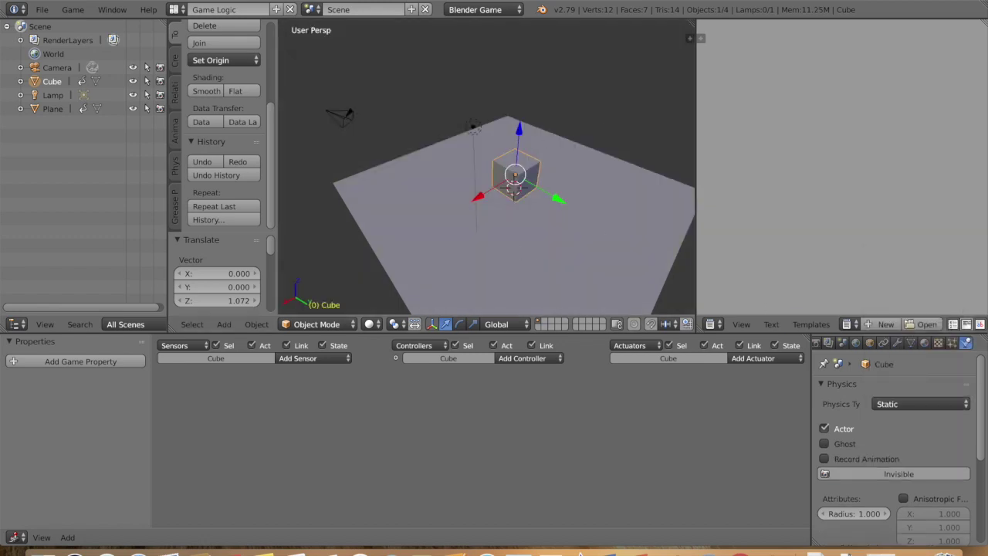
pyautogui.click(906, 401)
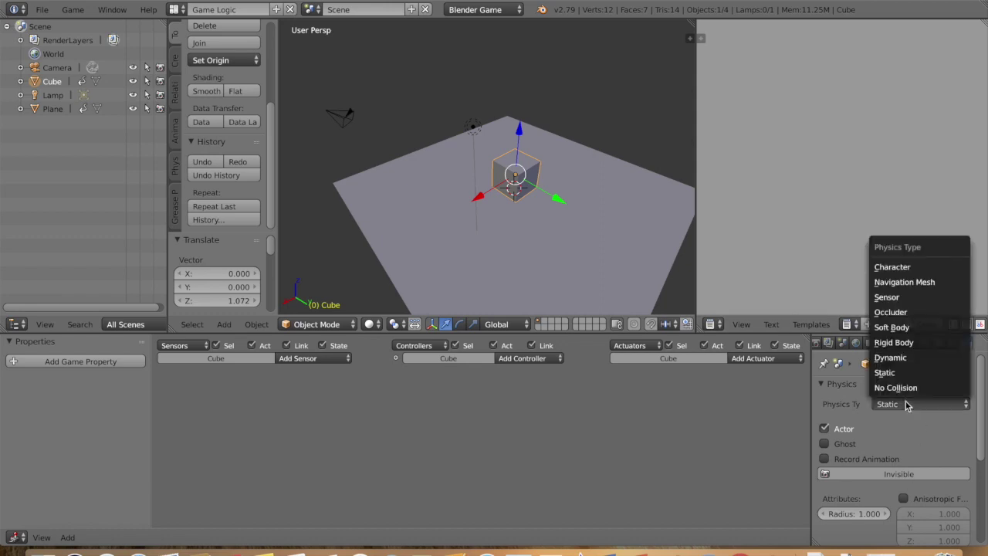
pyautogui.click(890, 358)
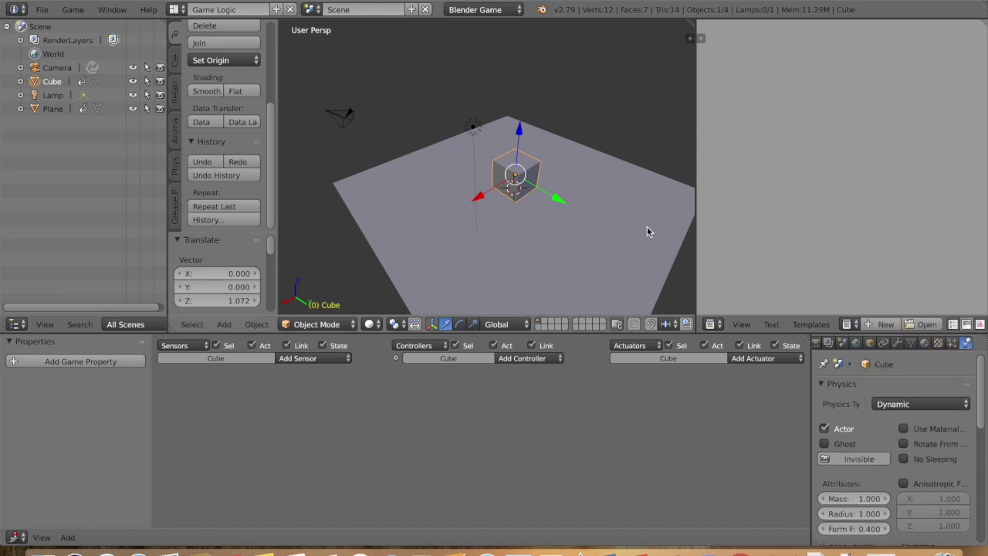
# - Deselect everything and change the cube's physics type to Character
pyautogui.press('a')
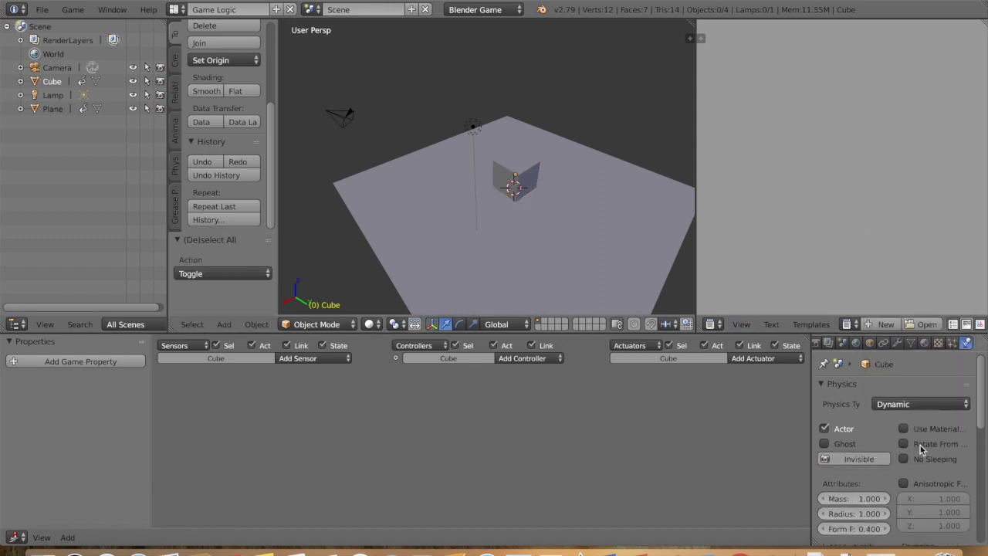
pyautogui.click(904, 407)
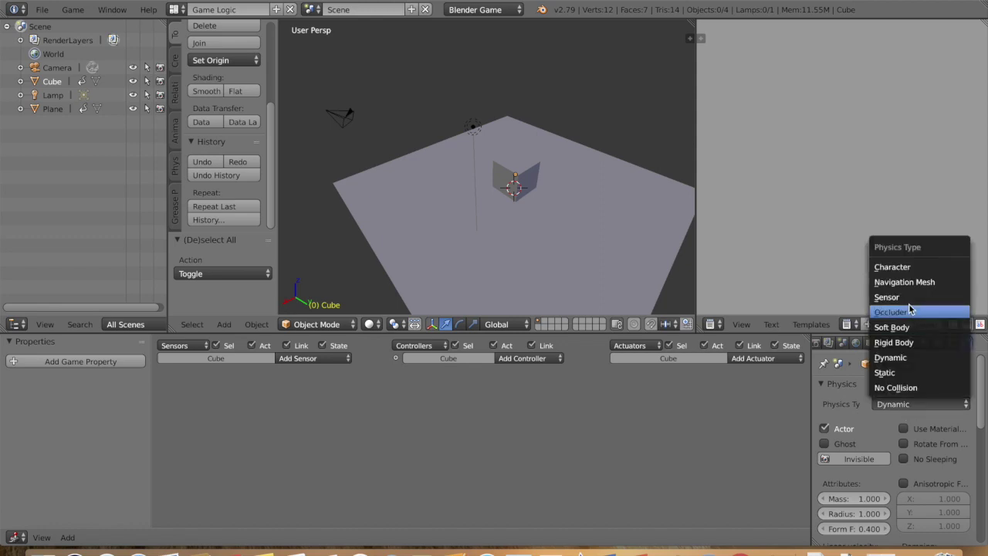
pyautogui.click(887, 267)
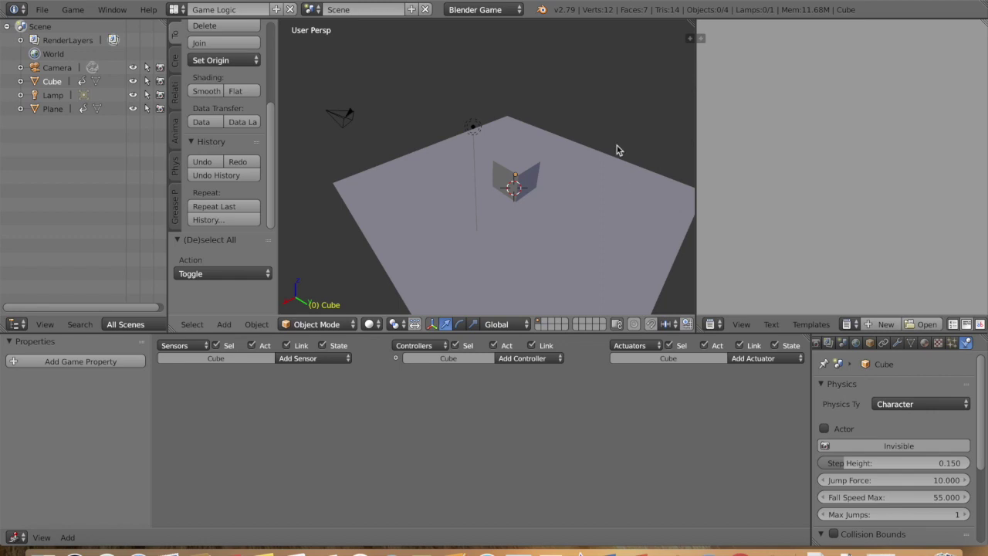
# - Reselect the cube and add a Keyboard sensor to it
pyautogui.hscroll(-10, 609, 134)
pyautogui.moveTo(590, 151); pyautogui.dragTo(487, 181, button='middle')
pyautogui.rightClick(486, 183)
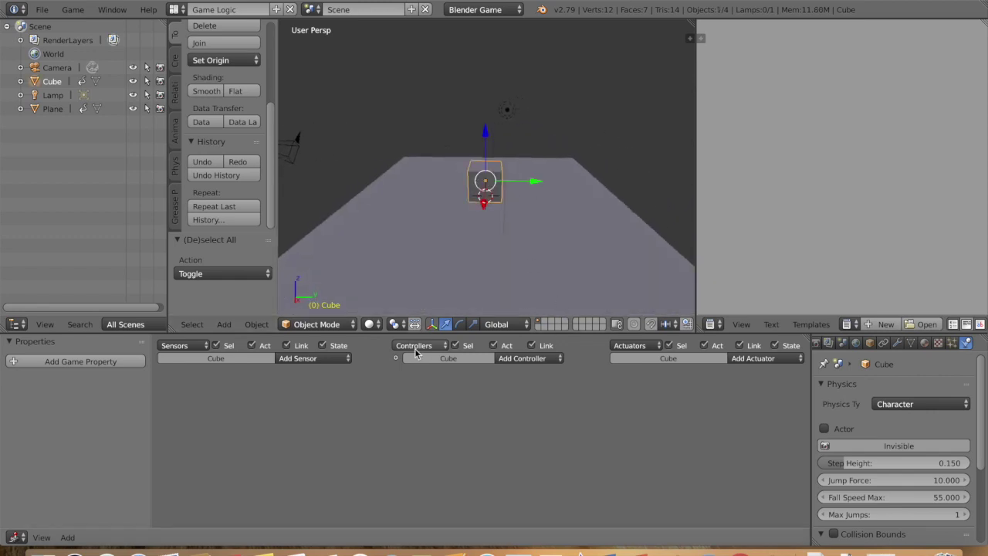
pyautogui.click(315, 360)
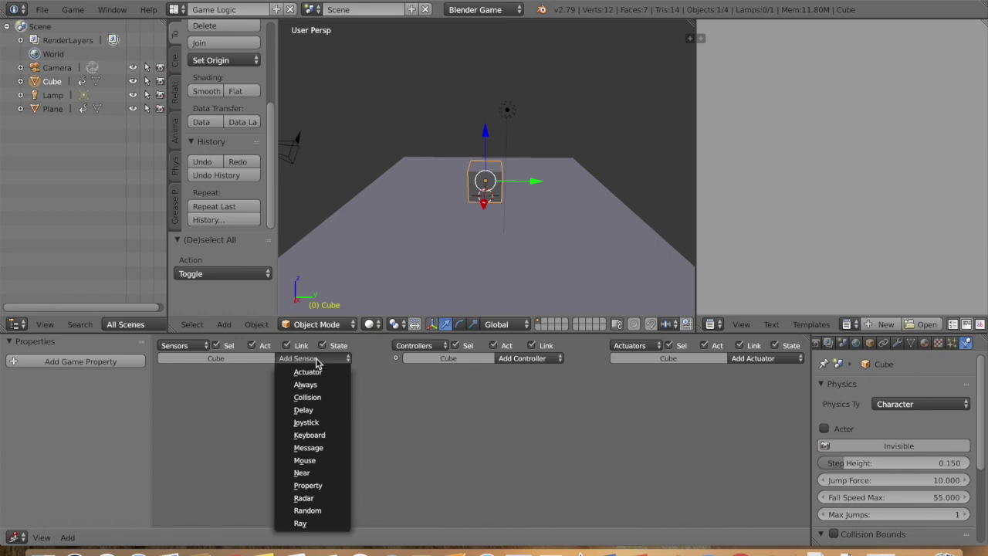
pyautogui.click(317, 358)
pyautogui.click(314, 360)
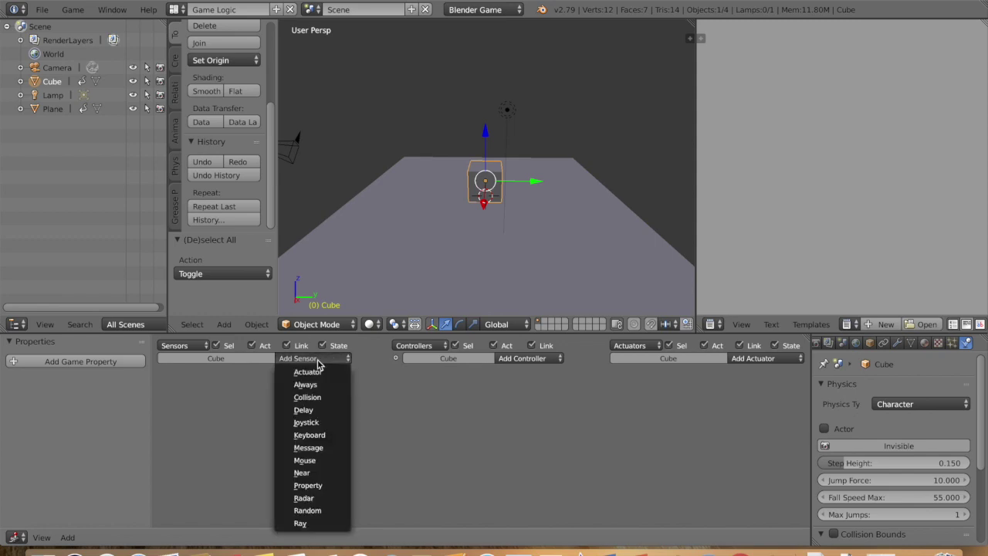
pyautogui.click(313, 437)
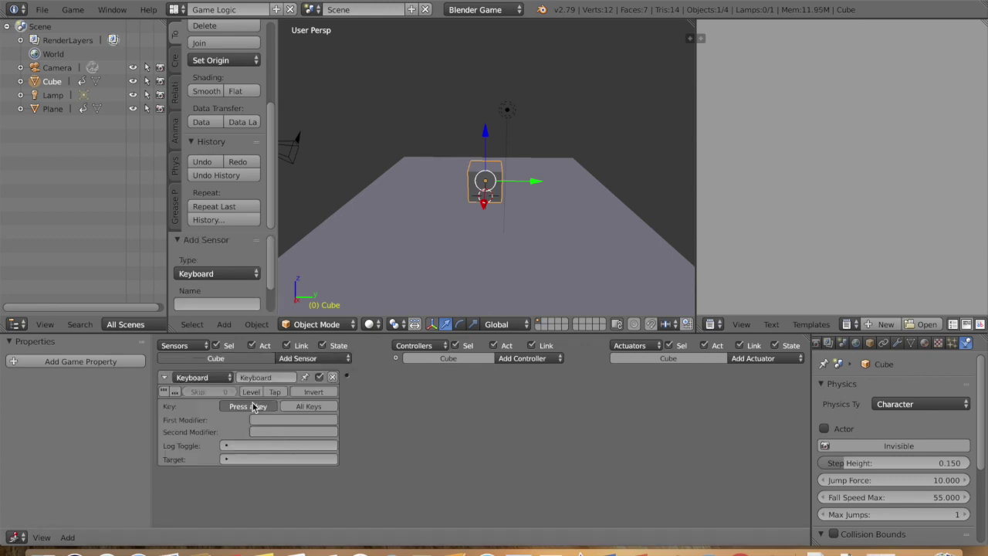
# - Assign the Up Arrow key to the keyboard sensor and rename the sensor Forward
pyautogui.press('Up')
pyautogui.click(274, 377)
pyautogui.press('BackSpace')
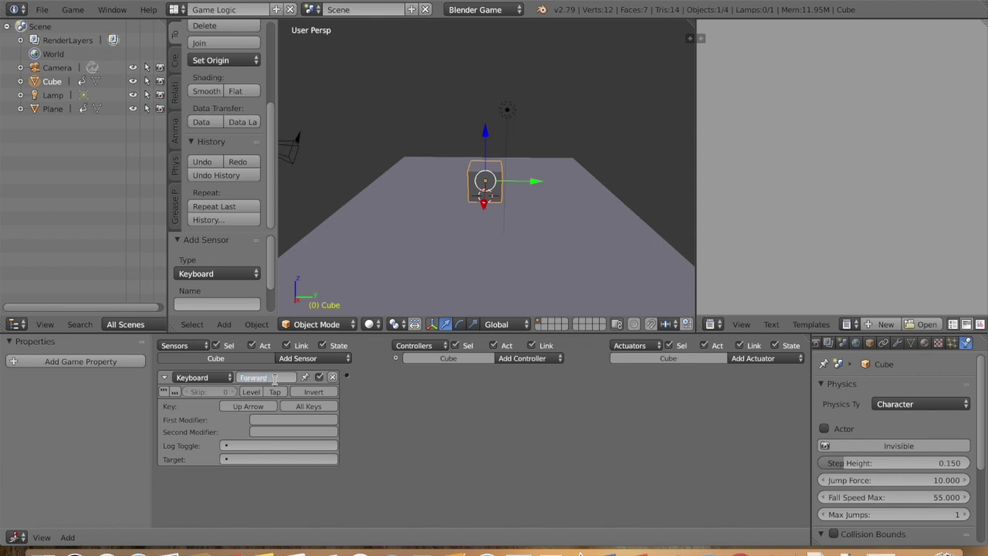
pyautogui.press('Return')
# - Add an And controller to the cube, link the Forward sensor to it, and collapse the sensor's settings
pyautogui.click(522, 358)
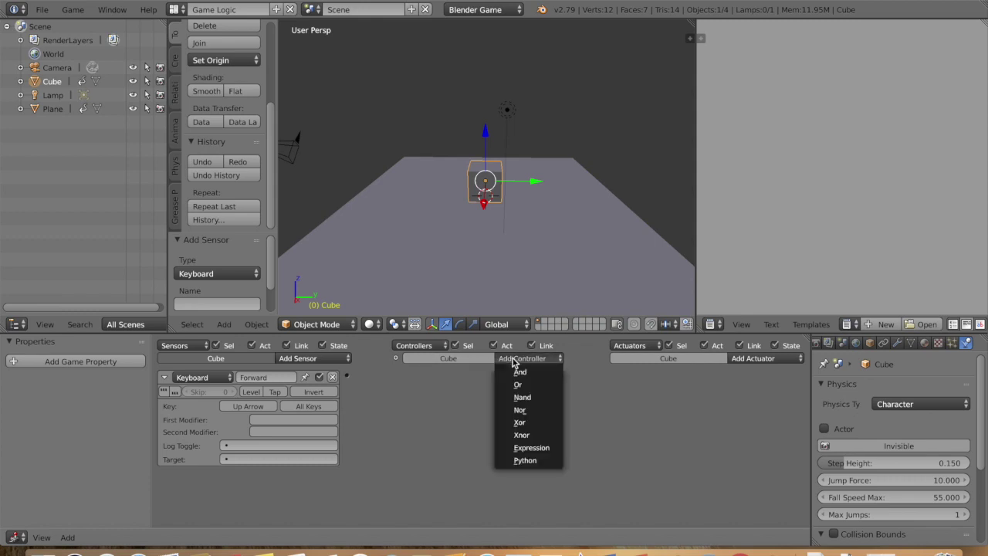
pyautogui.click(515, 373)
pyautogui.moveTo(348, 376); pyautogui.dragTo(395, 376)
pyautogui.click(409, 377)
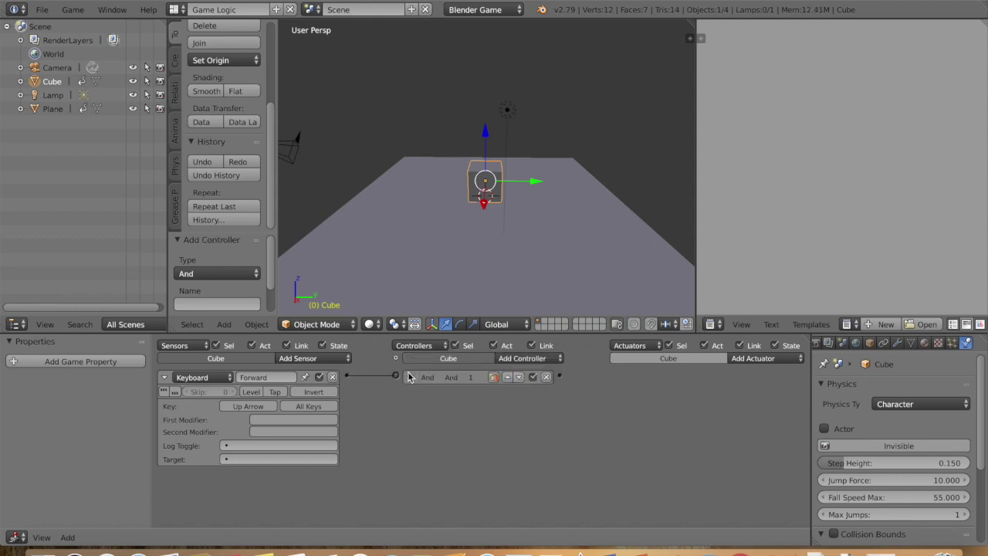
pyautogui.click(164, 377)
# - Add a Motion actuator to the cube
pyautogui.click(754, 359)
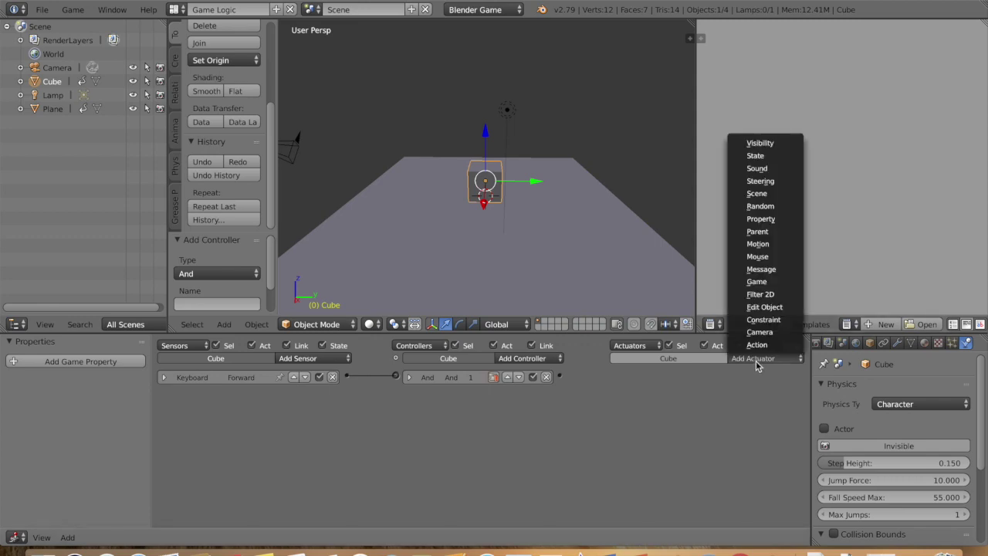
pyautogui.click(760, 244)
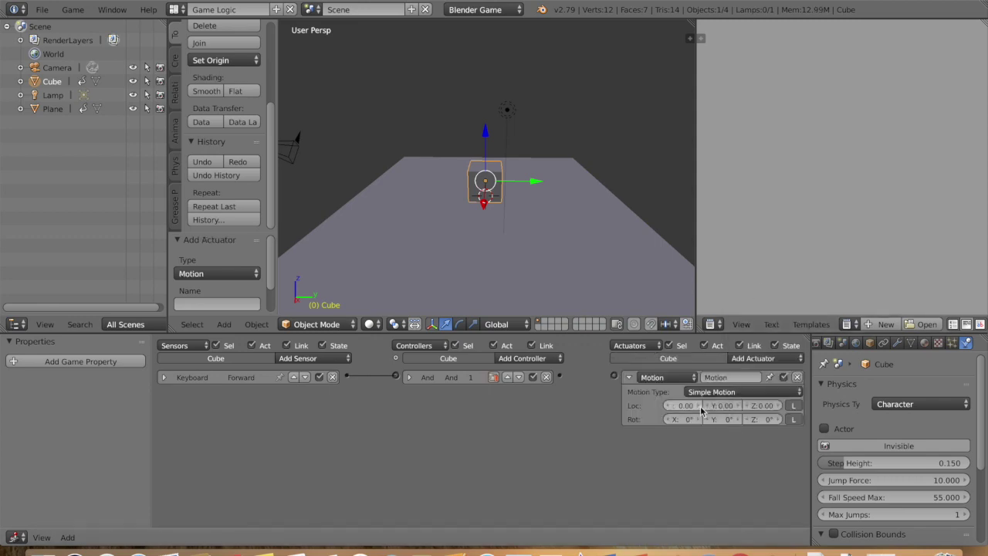
pyautogui.click(707, 406)
# - Try moving the cube along the X axis to check its direction, and undo the move
pyautogui.hscroll(5, 549, 194)
pyautogui.hscroll(3, 549, 199)
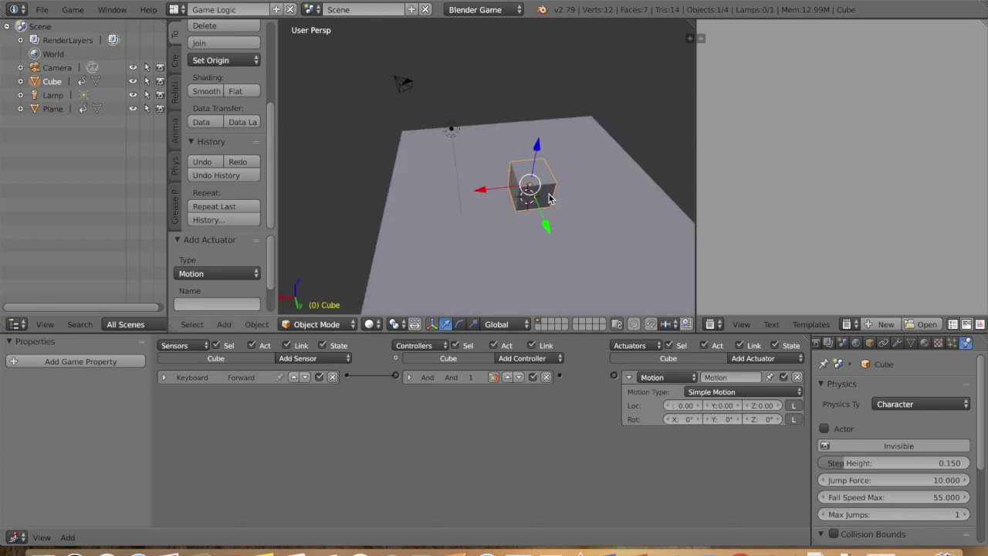
pyautogui.hscroll(-8, 549, 199)
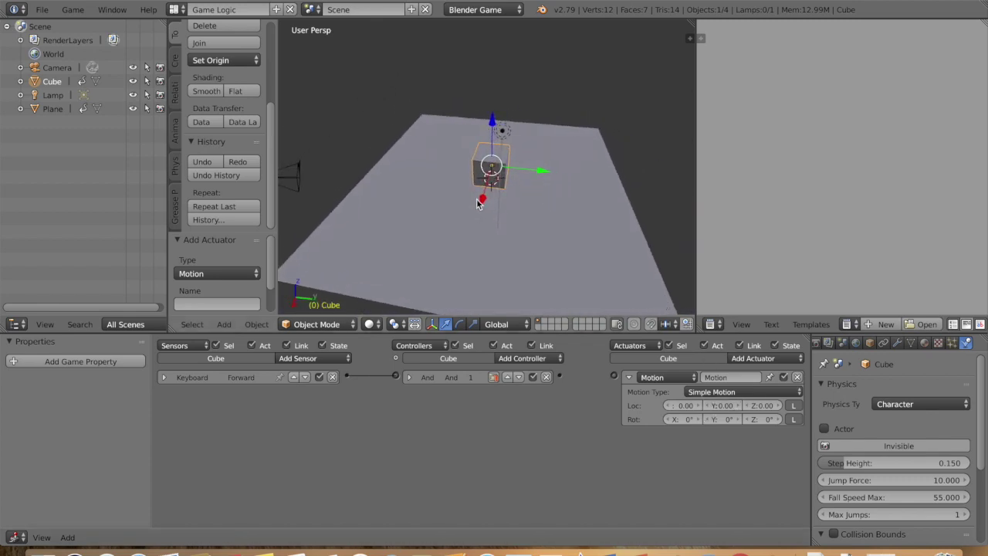
pyautogui.press('g')
pyautogui.press('x')
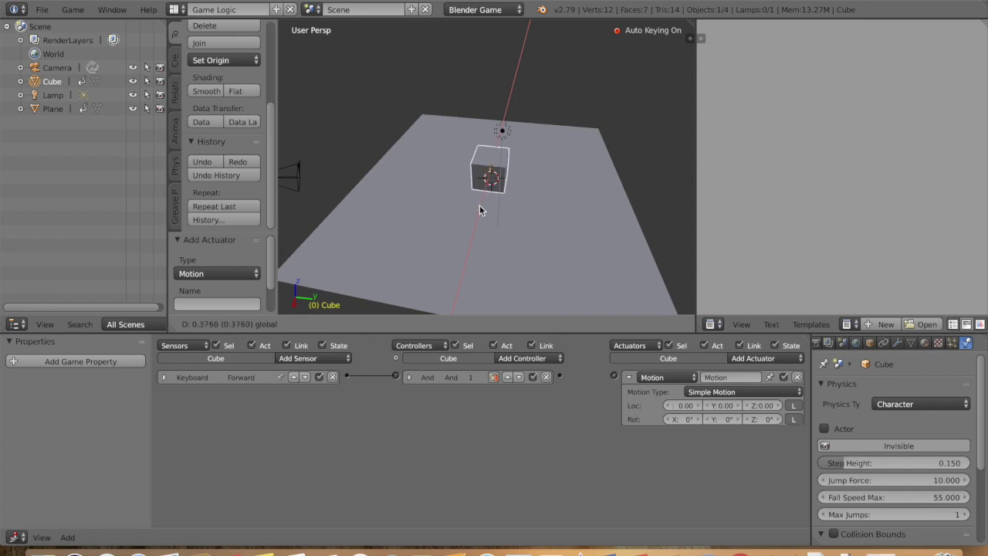
pyautogui.click(202, 162)
# - Set the Motion actuator's Y location to 10 and test-run the game
pyautogui.click(722, 406)
pyautogui.write('0.1')
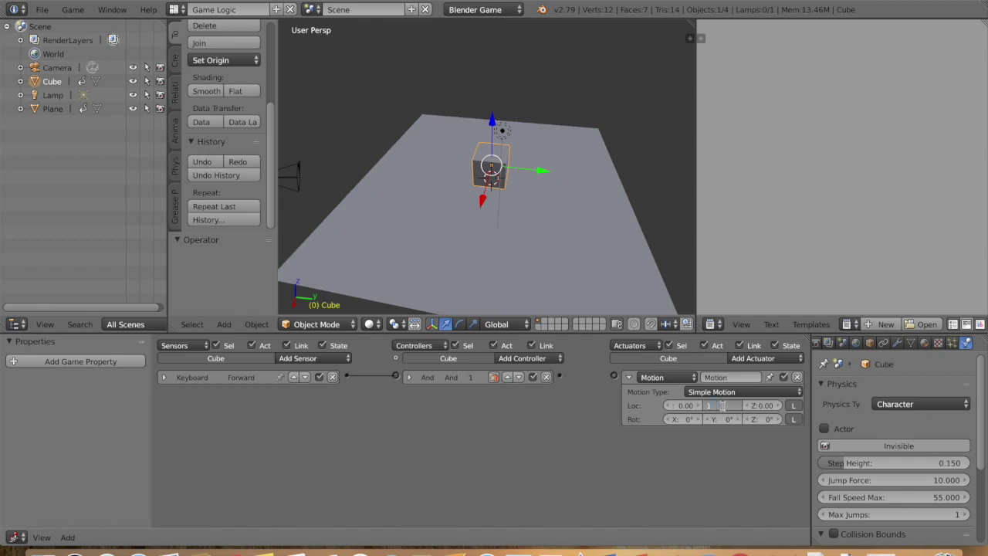
pyautogui.press('Return')
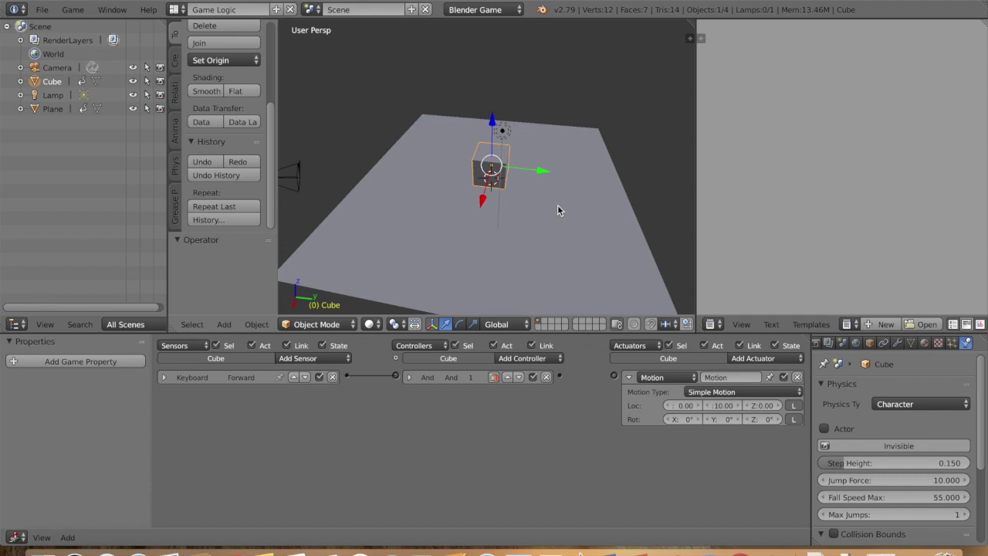
pyautogui.press('p')
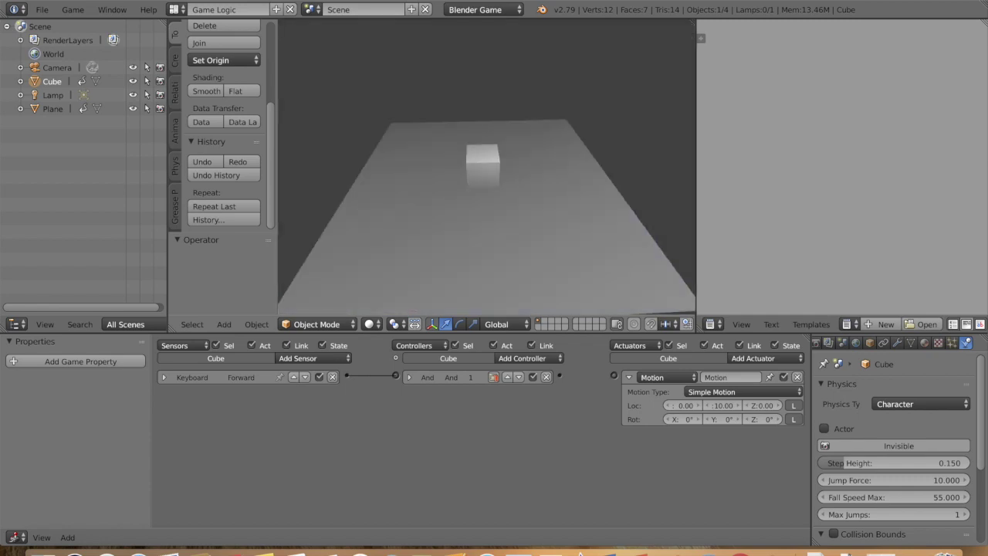
pyautogui.press('Escape')
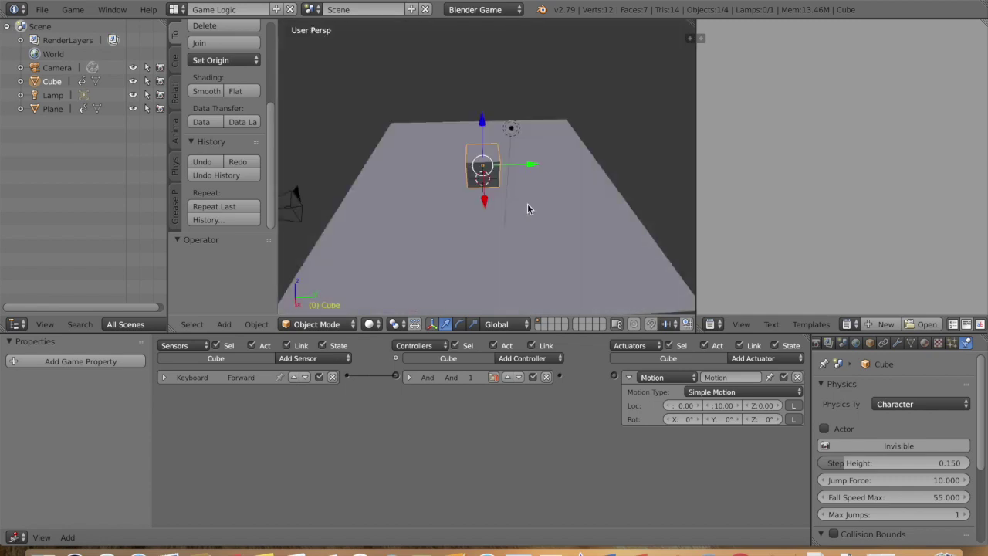
# - Link the And controller to the Motion actuator and test-run the game
pyautogui.moveTo(561, 380); pyautogui.dragTo(616, 382)
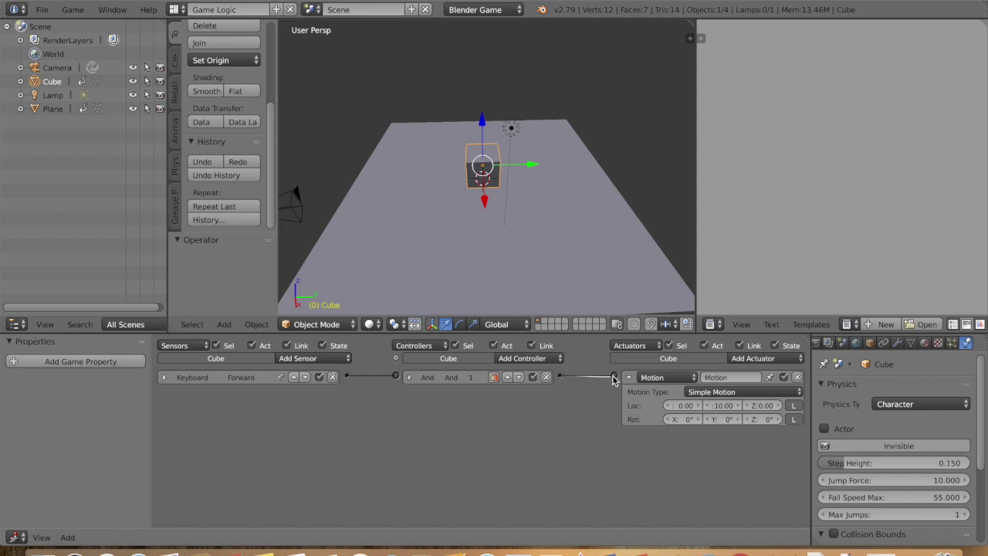
pyautogui.press('p')
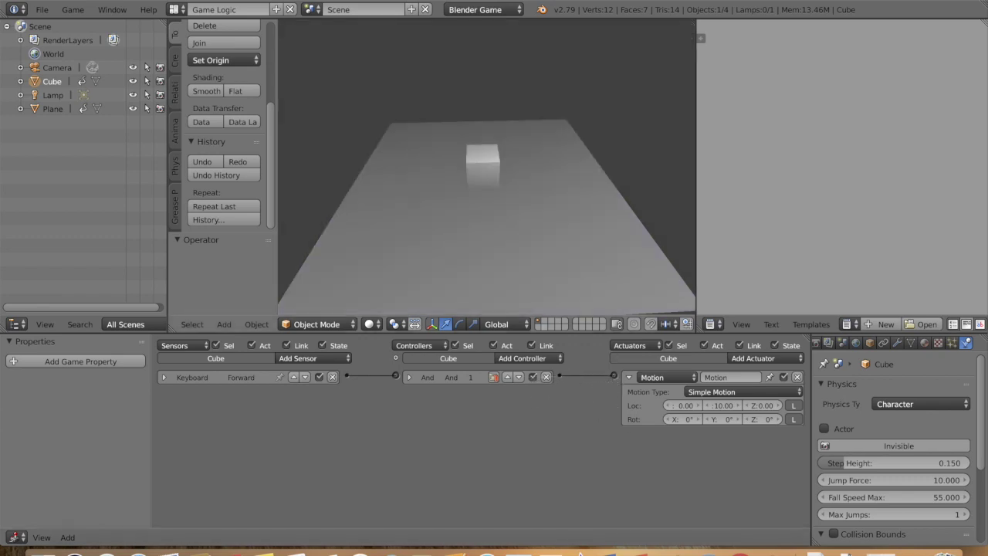
pyautogui.press('w')
pyautogui.press('Escape')
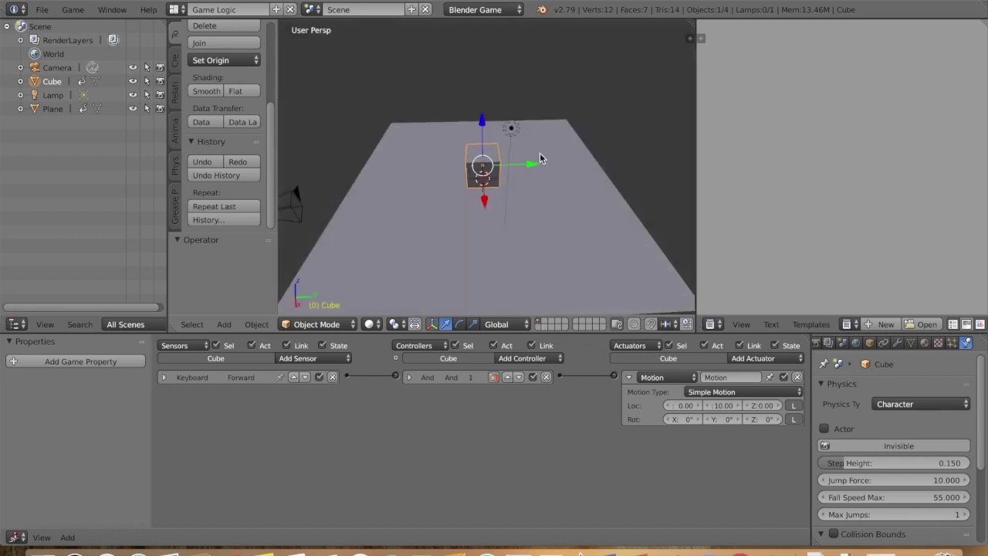
# - Set the Motion actuator's Y location to 0.05
pyautogui.click(725, 406)
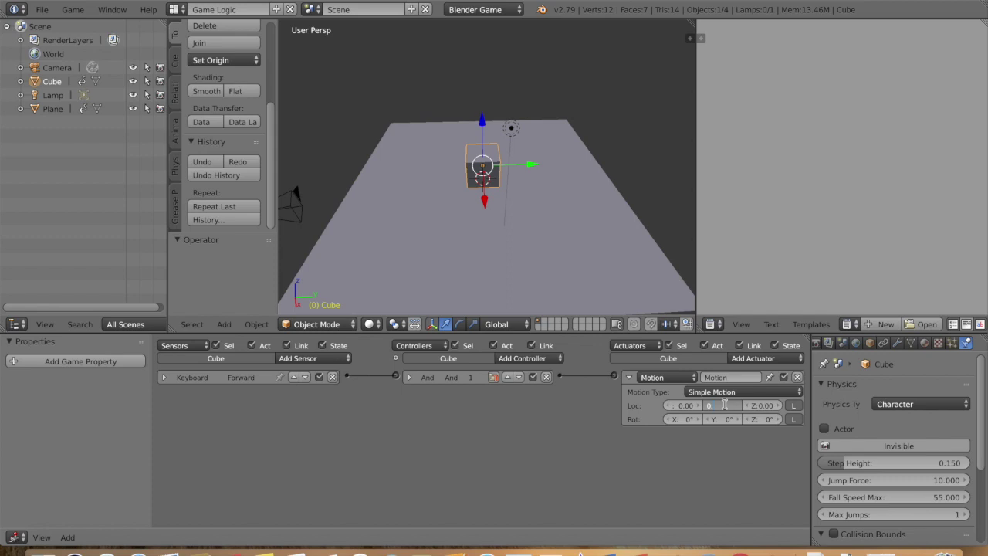
pyautogui.write('0.05')
pyautogui.press('Return')
pyautogui.hscroll(-2, 545, 292)
pyautogui.press('KP_0')
pyautogui.press('KP_0')
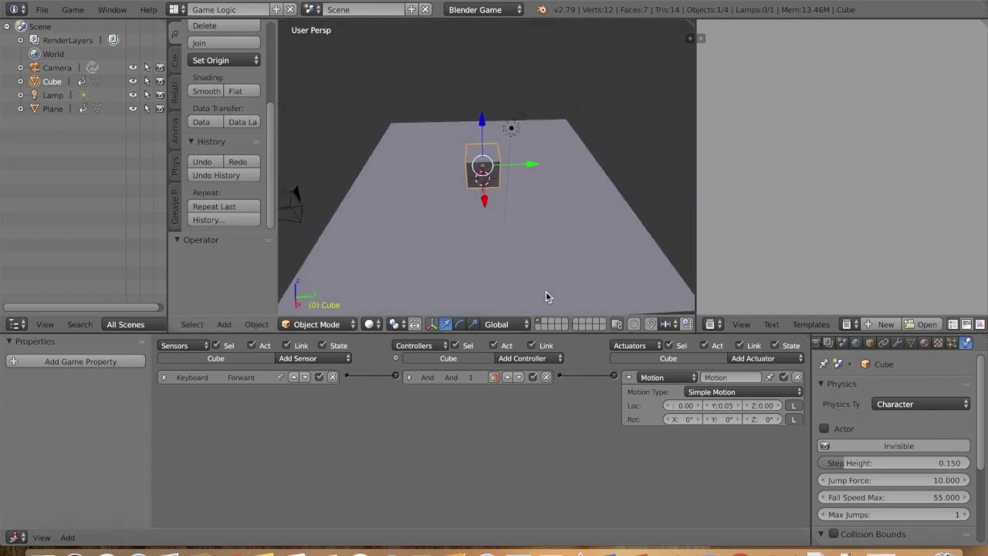
# - Test-run the game and drive the cube forward across the plane
pyautogui.press('p')
pyautogui.press('w')
pyautogui.press('w')
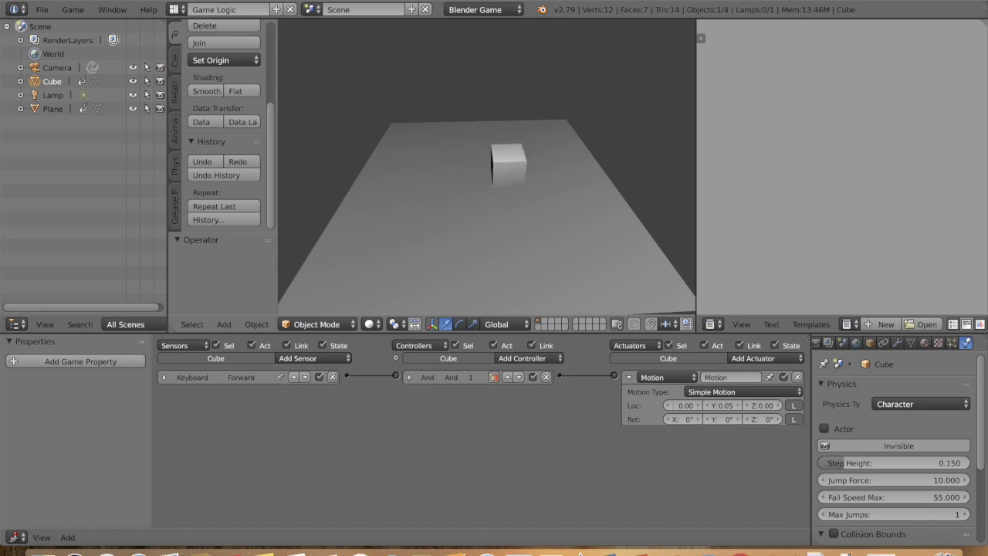
pyautogui.press('Escape')
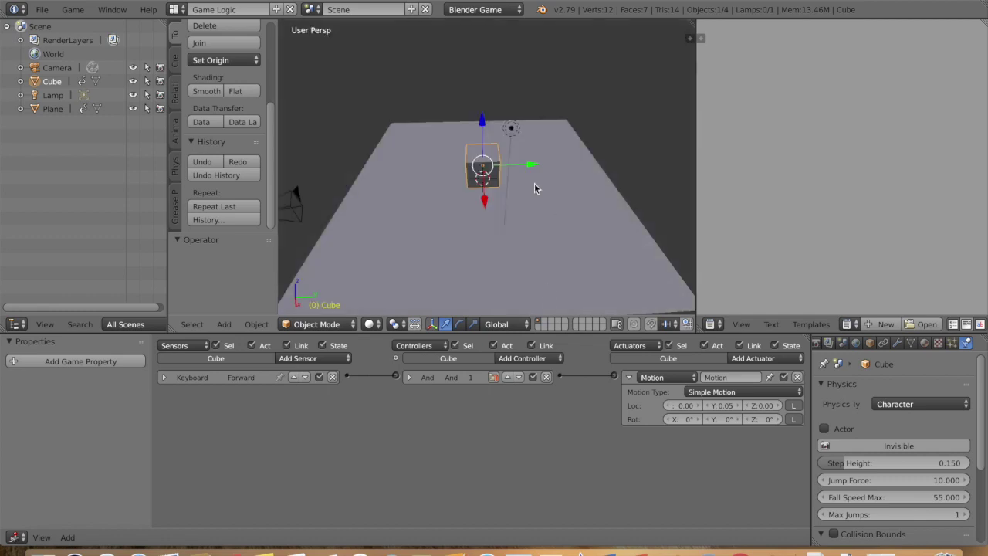
# - Select the camera, show its transform properties, and set its X and Z rotation to 0°
pyautogui.moveTo(379, 170); pyautogui.dragTo(495, 202, button='middle')
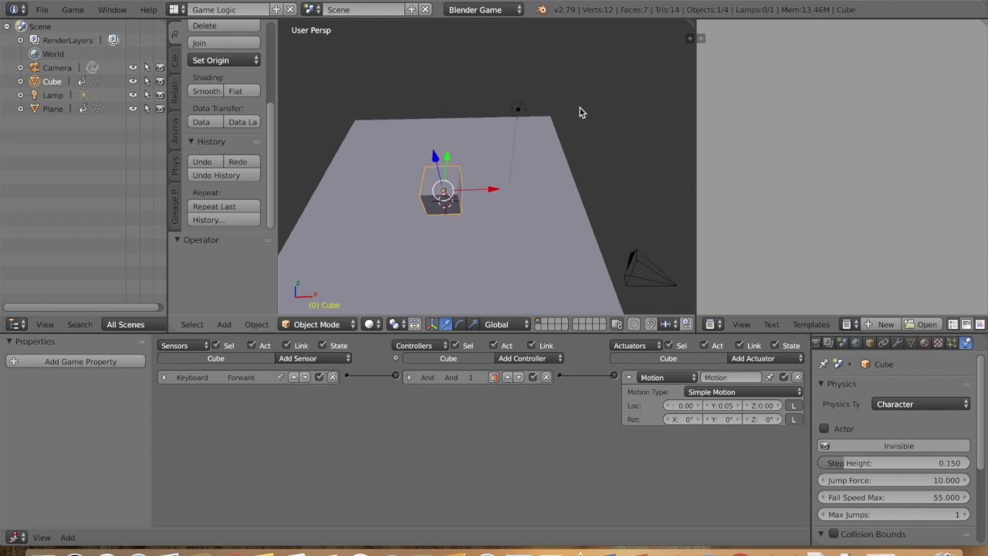
pyautogui.scroll(-4, 571, 143)
pyautogui.rightClick(525, 192)
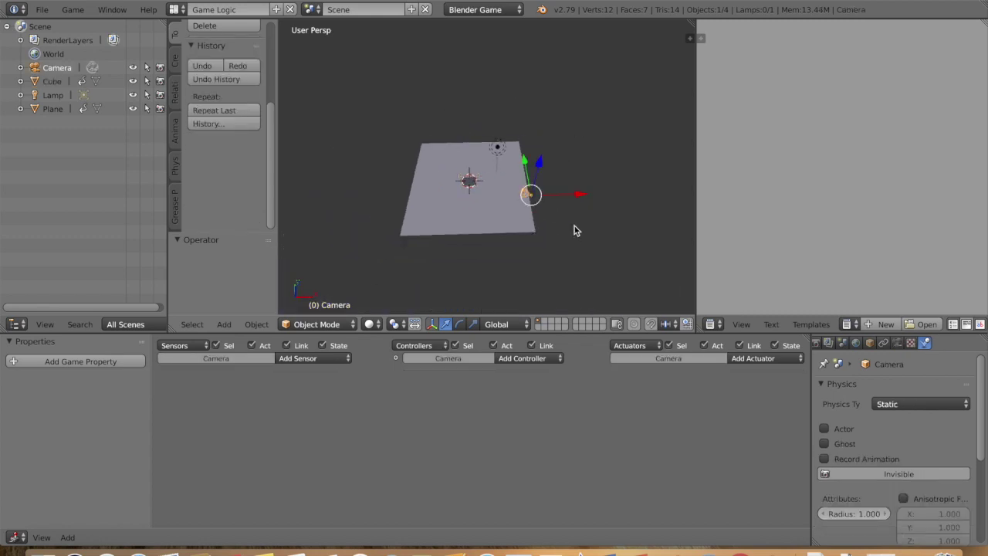
pyautogui.press('n')
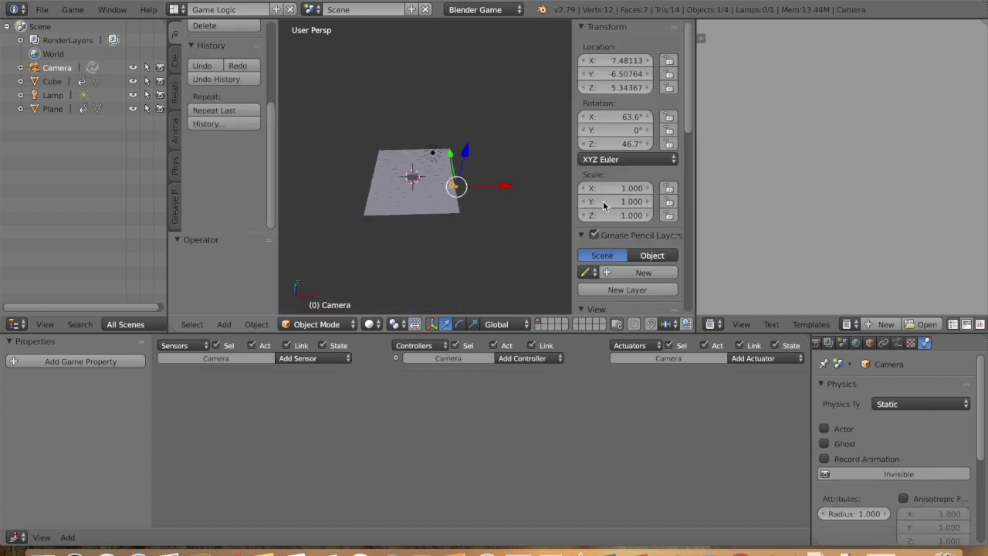
pyautogui.click(620, 117)
pyautogui.write('0')
pyautogui.press('Return')
pyautogui.click(625, 145)
pyautogui.write('0')
pyautogui.press('Return')
# - Move the camera along X, Z and Y to about X 0.28, Y -4.25, Z 9.73
pyautogui.scroll(3, 393, 206)
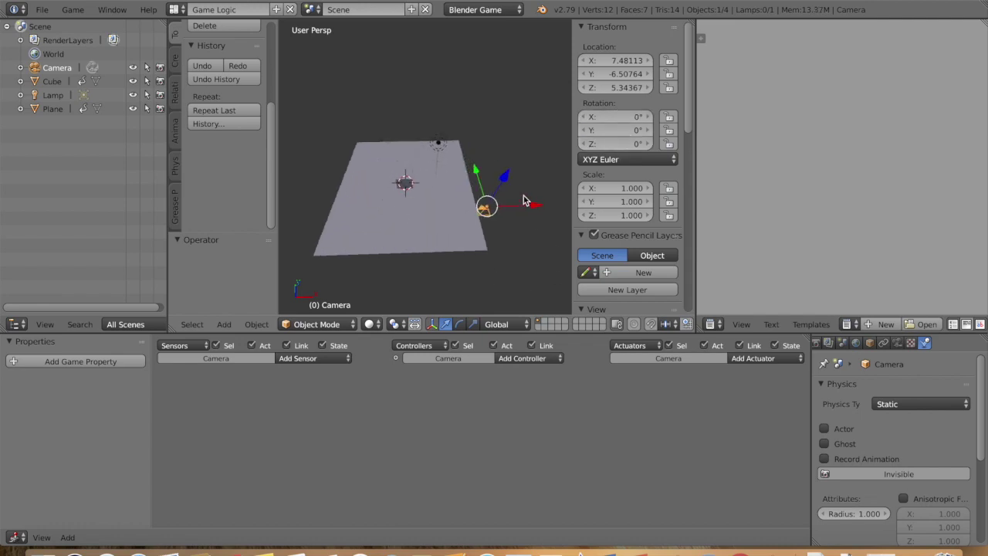
pyautogui.press('g')
pyautogui.press('x')
pyautogui.click(445, 206)
pyautogui.press('g')
pyautogui.press('z')
pyautogui.click(396, 131)
pyautogui.press('g')
pyautogui.press('y')
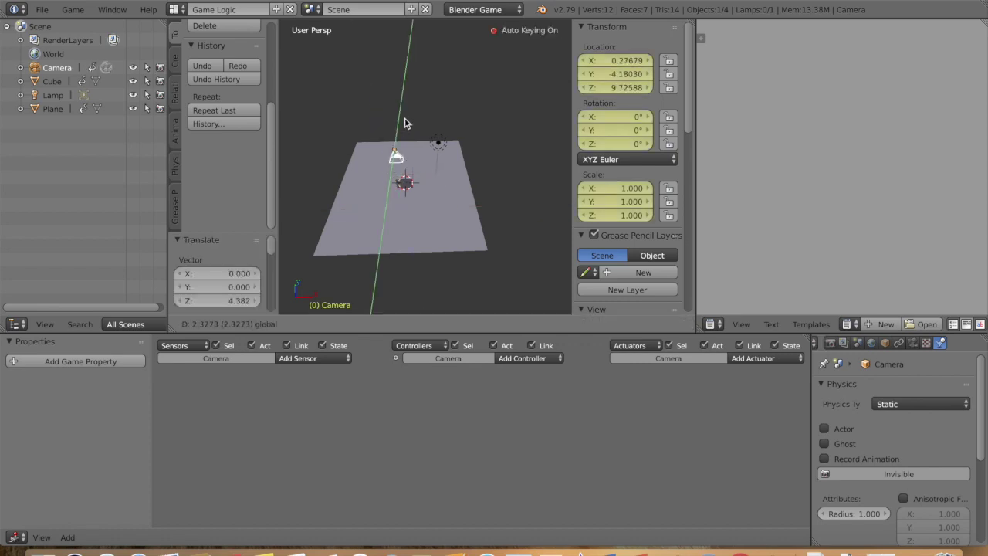
pyautogui.click(405, 124)
# - Bring the camera above the cube at about X 0.50, Y -0.04, and check the camera view
pyautogui.moveTo(414, 158); pyautogui.dragTo(456, 149, button='middle')
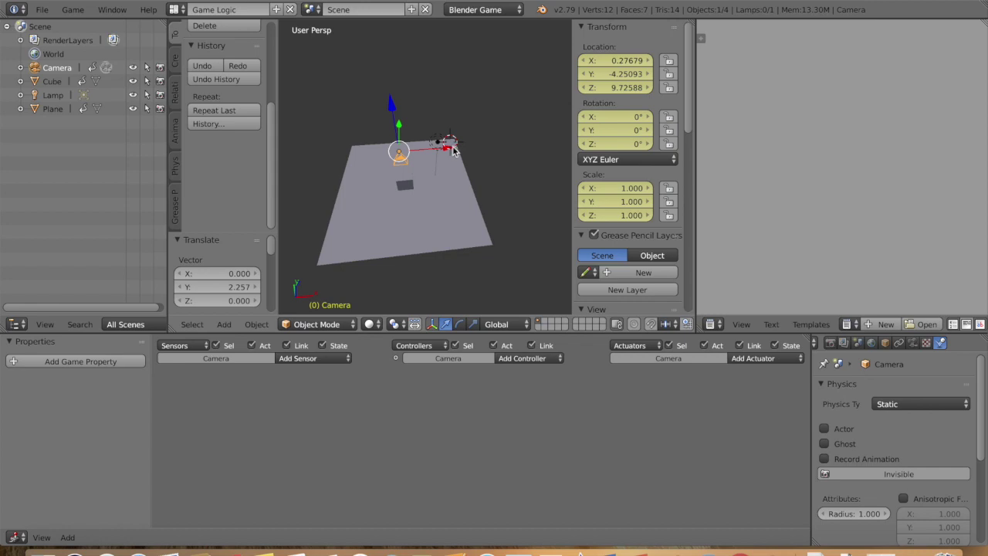
pyautogui.press('g')
pyautogui.press('x')
pyautogui.click(455, 153)
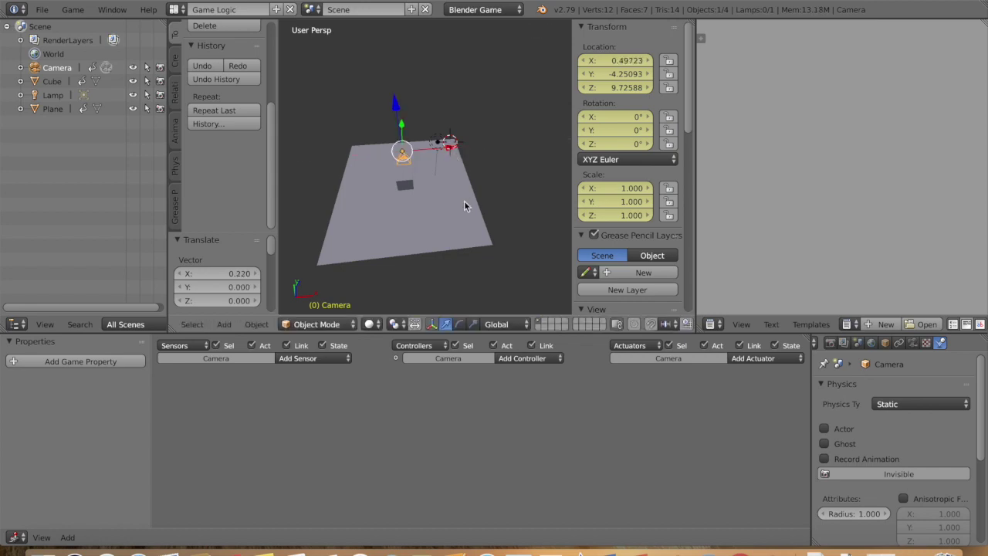
pyautogui.hscroll(-5, 464, 201)
pyautogui.moveTo(429, 135); pyautogui.dragTo(377, 117)
pyautogui.press('KP_0')
pyautogui.press('KP_0')
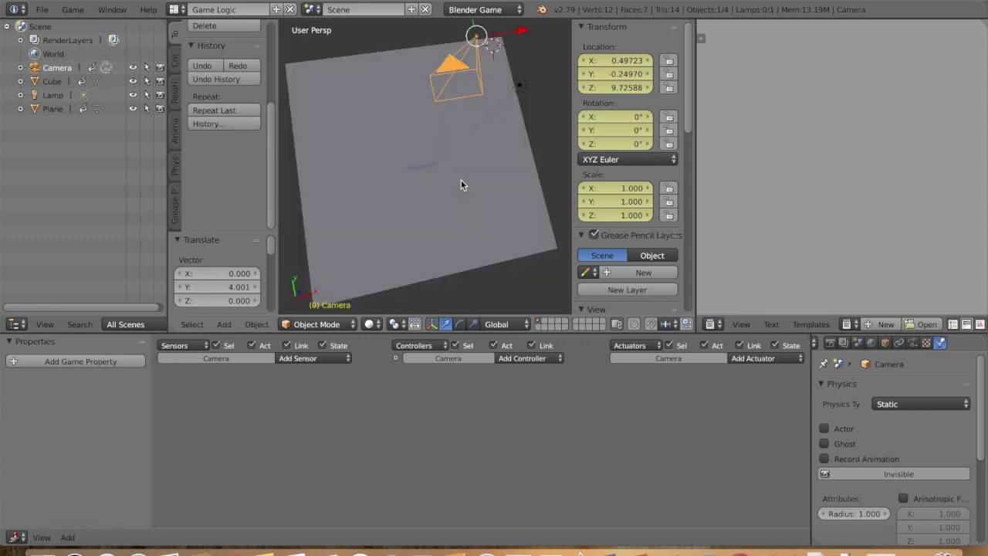
pyautogui.moveTo(380, 121); pyautogui.dragTo(375, 120)
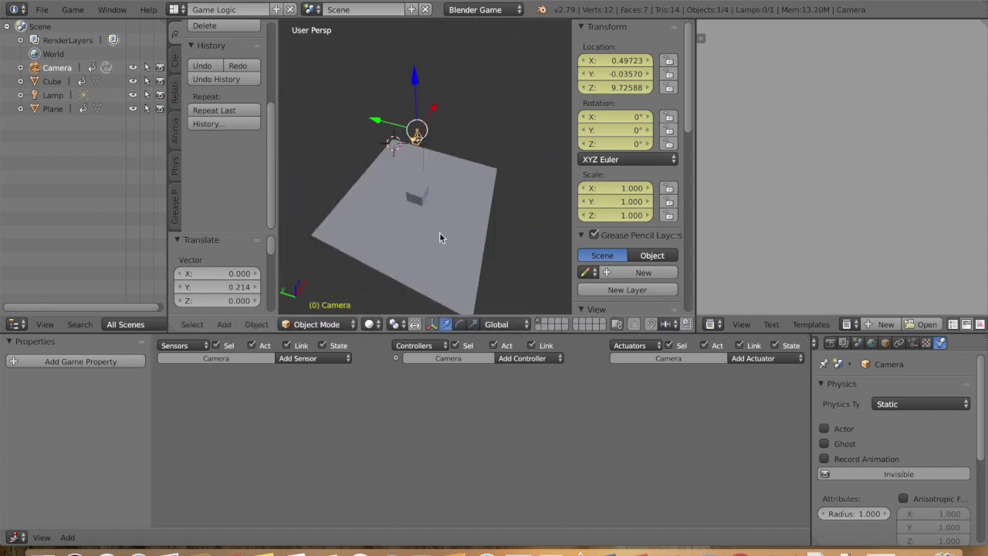
pyautogui.press('KP_0')
pyautogui.press('KP_0')
# - Add a new material to the cube and set its diffuse color to bright green
pyautogui.rightClick(419, 194)
pyautogui.click(940, 343)
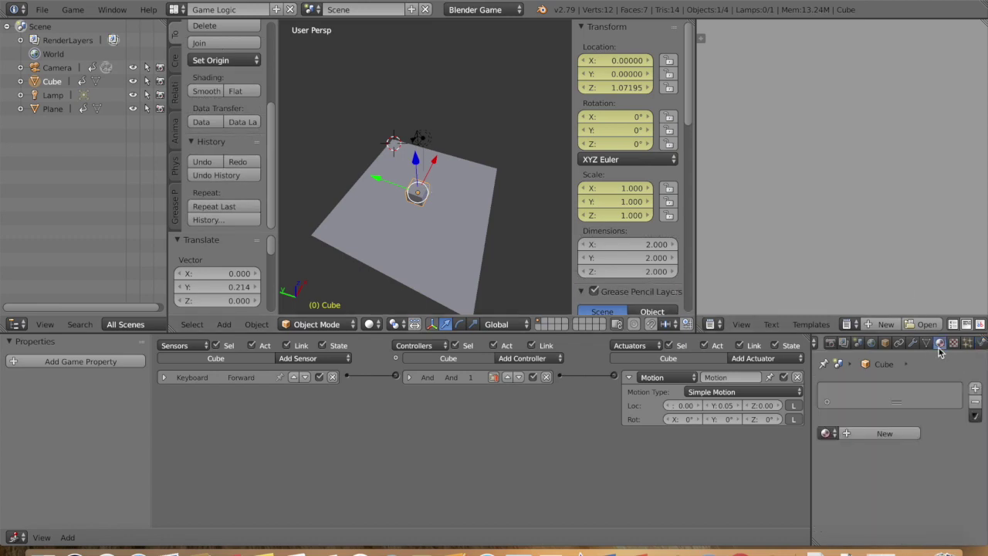
pyautogui.click(879, 429)
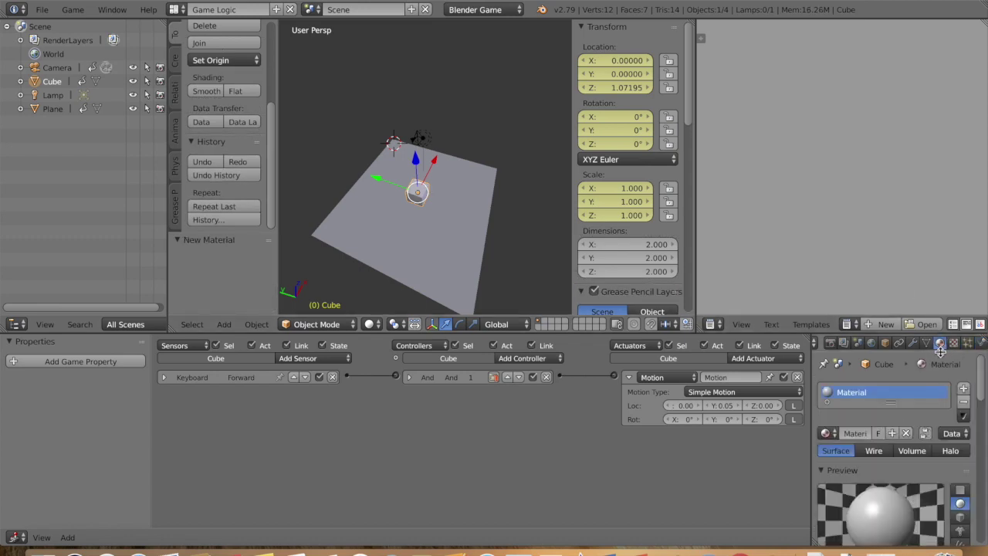
pyautogui.scroll(-3, 908, 395)
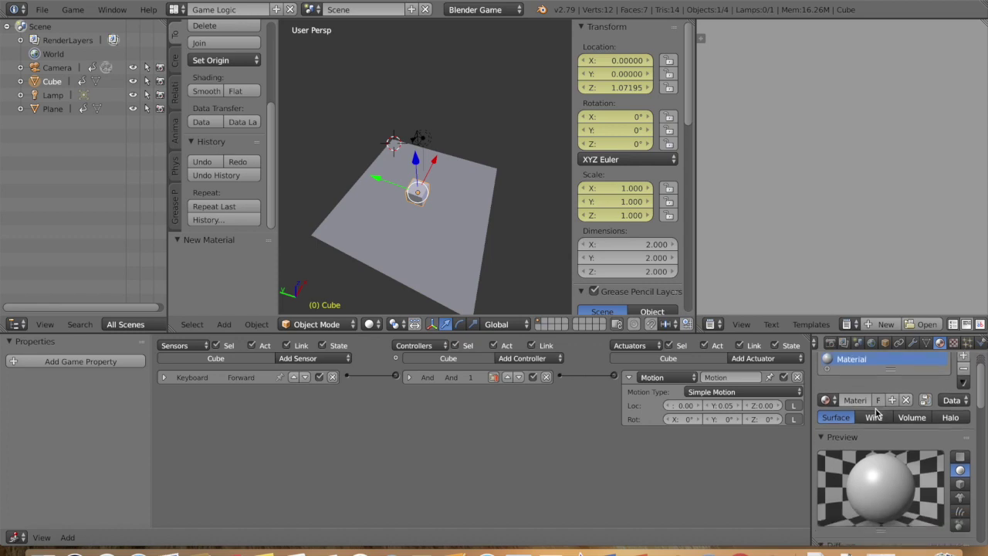
pyautogui.click(863, 513)
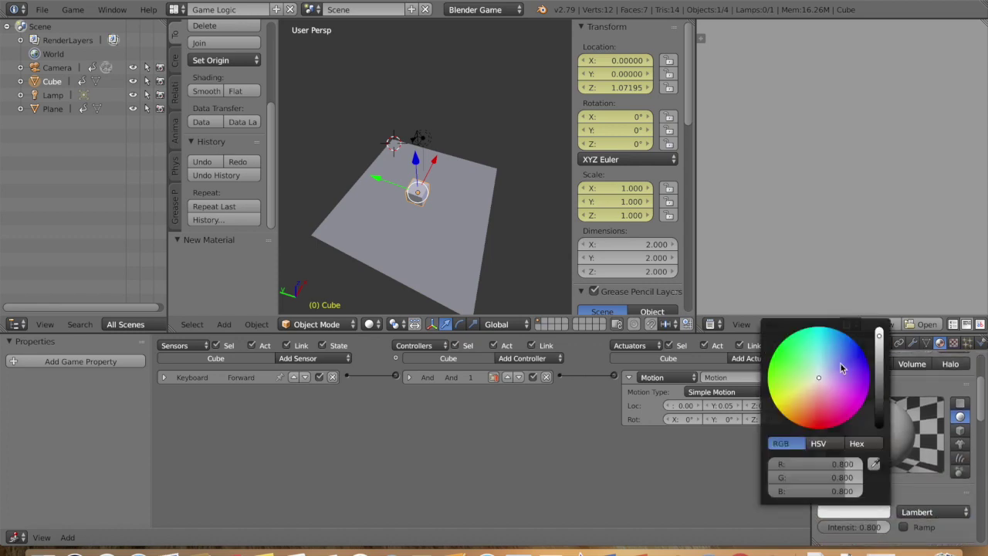
pyautogui.click(867, 514)
pyautogui.click(875, 514)
pyautogui.click(862, 512)
pyautogui.click(793, 352)
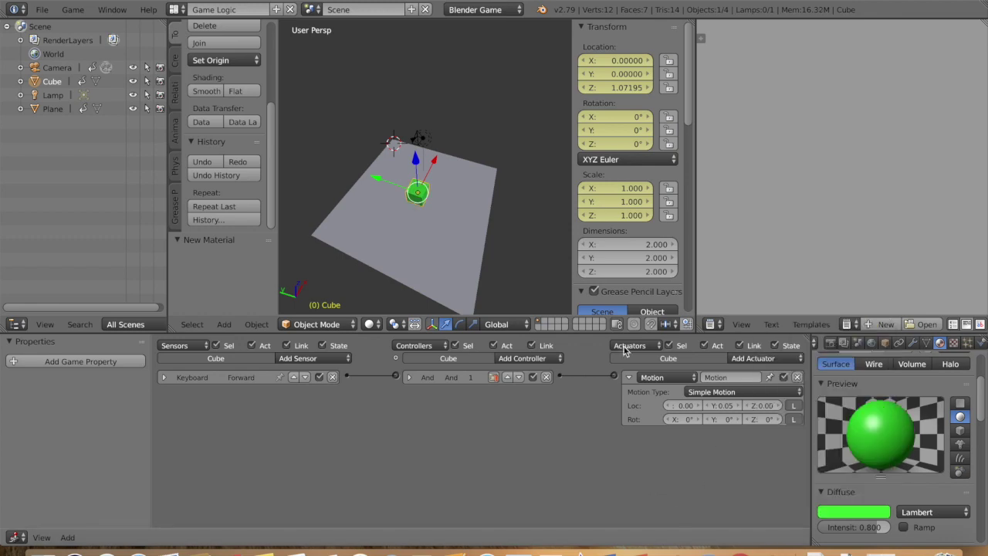
# - Shift the camera along X to about 0.21 and test-run the game from the camera view
pyautogui.press('KP_0')
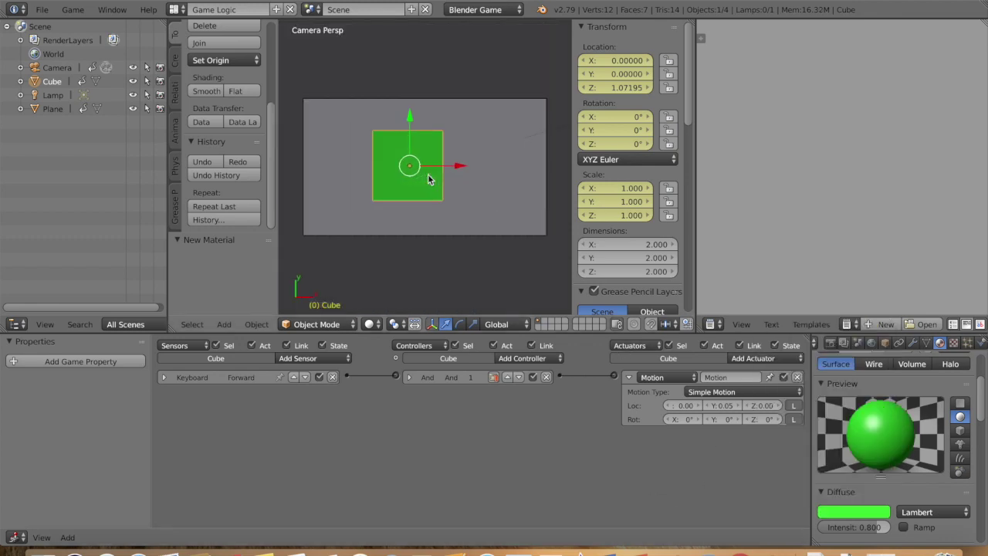
pyautogui.moveTo(430, 179); pyautogui.dragTo(436, 154, button='middle')
pyautogui.scroll(3, 435, 151)
pyautogui.rightClick(425, 145)
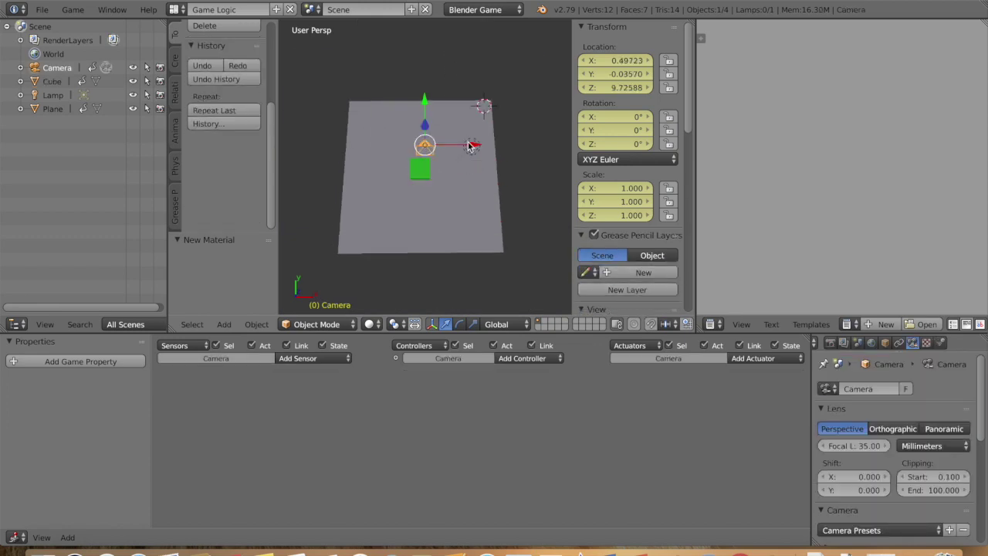
pyautogui.moveTo(472, 149); pyautogui.dragTo(462, 148)
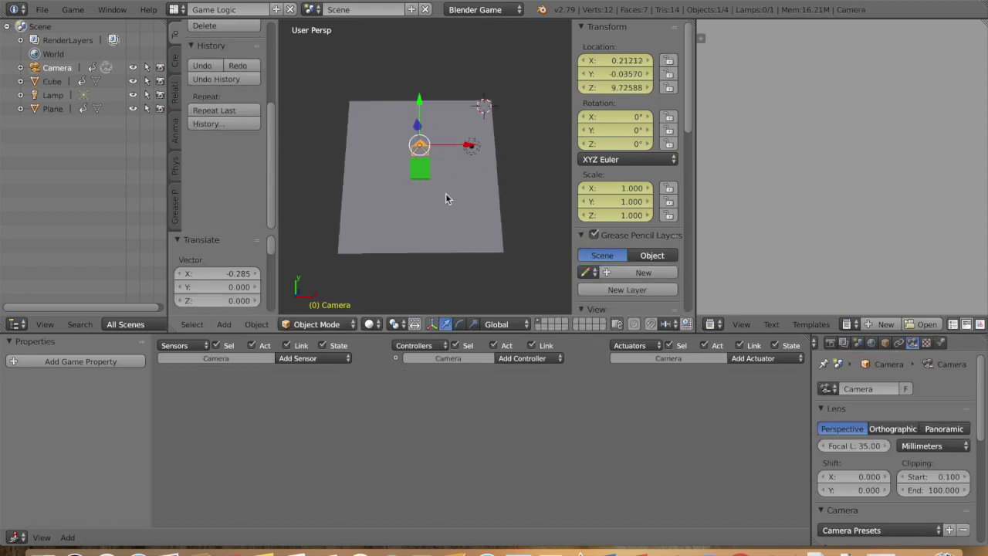
pyautogui.scroll(2, 445, 195)
pyautogui.press('KP_0')
pyautogui.press('p')
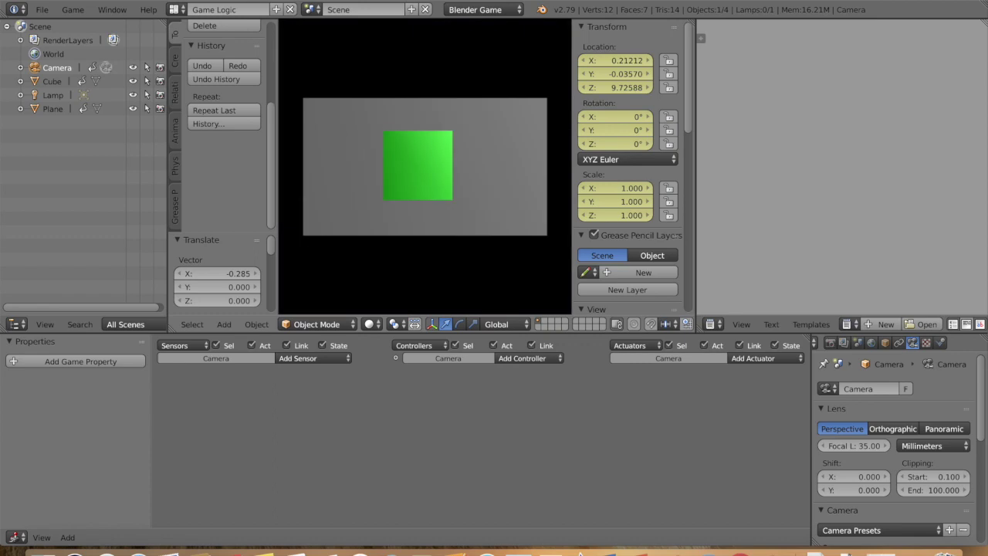
pyautogui.press('Escape')
# - Parent the camera to the cube with the Object type and test-run the forward movement
pyautogui.scroll(-1, 445, 194)
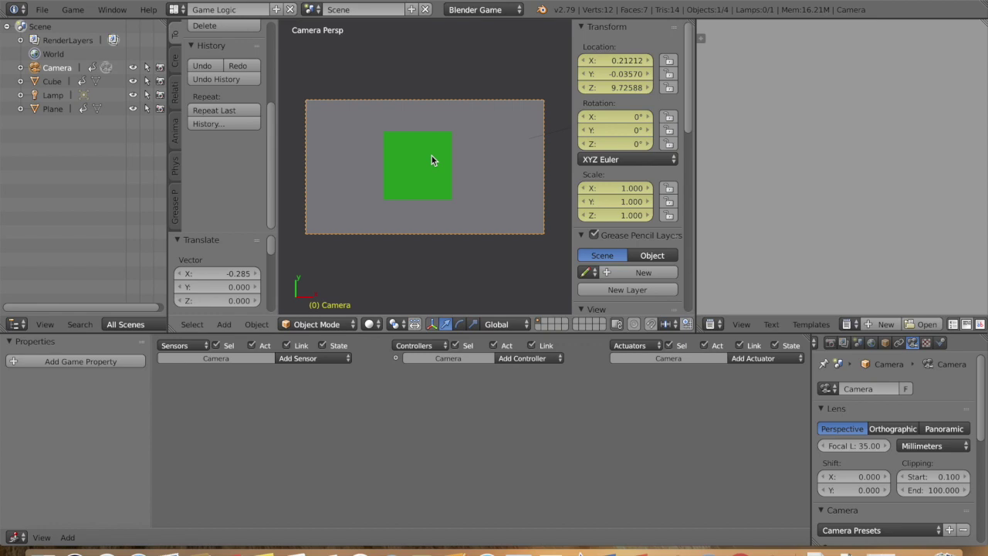
pyautogui.rightClick(431, 160)
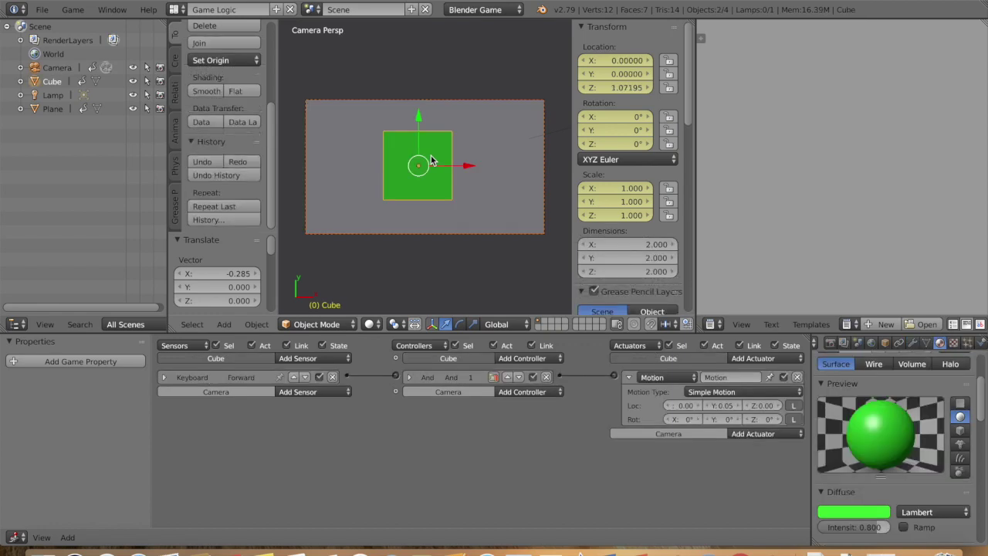
pyautogui.hotkey('ctrl', 'p')
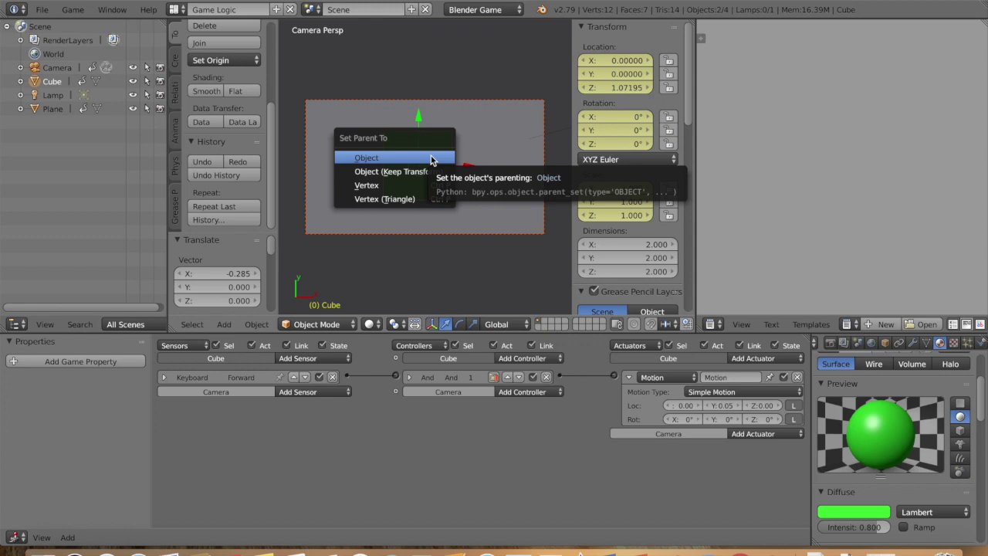
pyautogui.click(432, 160)
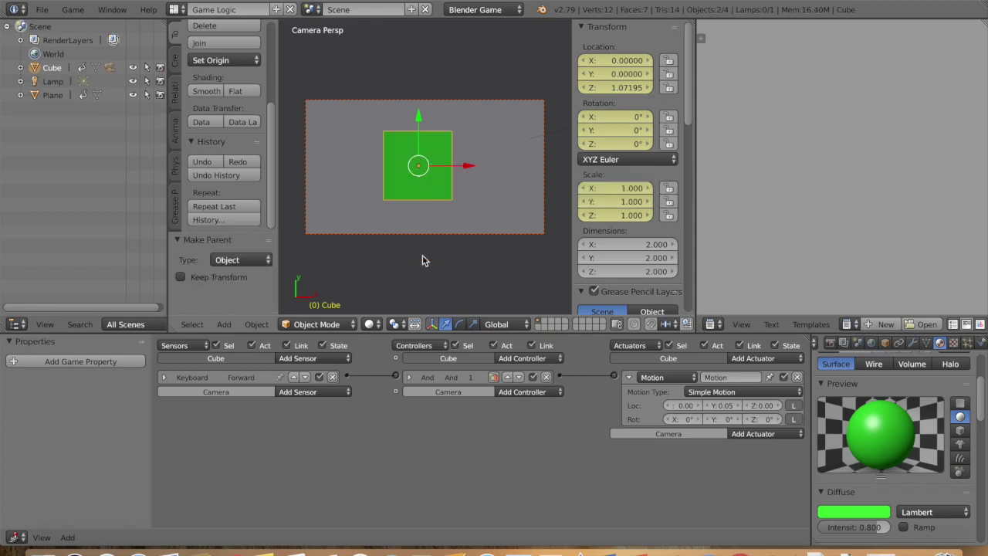
pyautogui.press('p')
pyautogui.press('w')
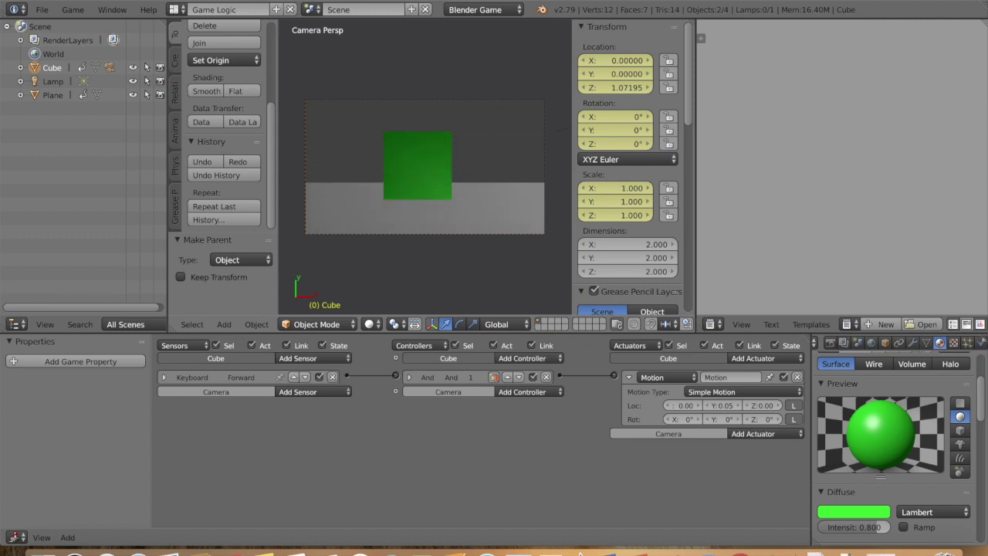
pyautogui.press('Escape')
# - Select the ground plane, enter Edit Mode, and subdivide it
pyautogui.moveTo(422, 255); pyautogui.dragTo(427, 242, button='middle')
pyautogui.moveTo(490, 140); pyautogui.dragTo(491, 141, button='middle')
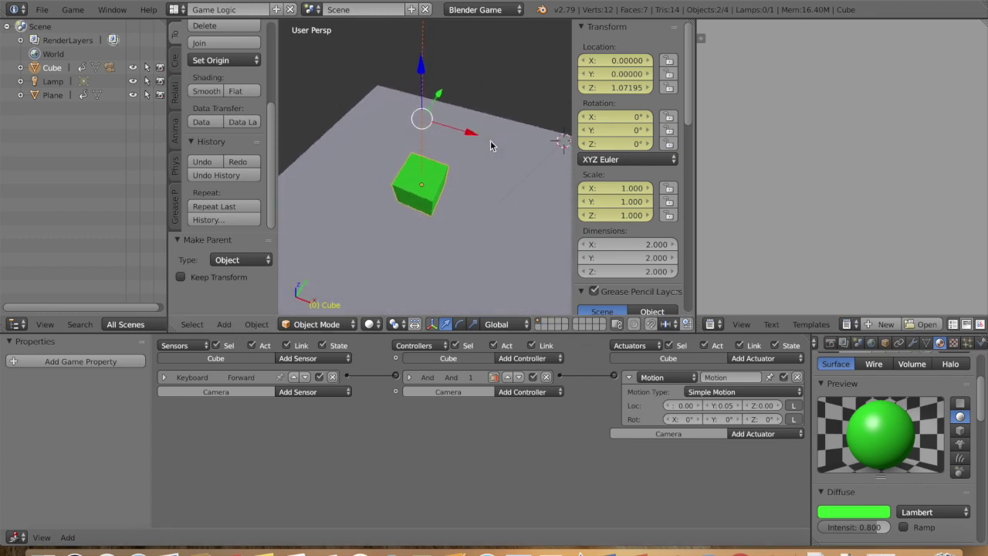
pyautogui.rightClick(451, 253)
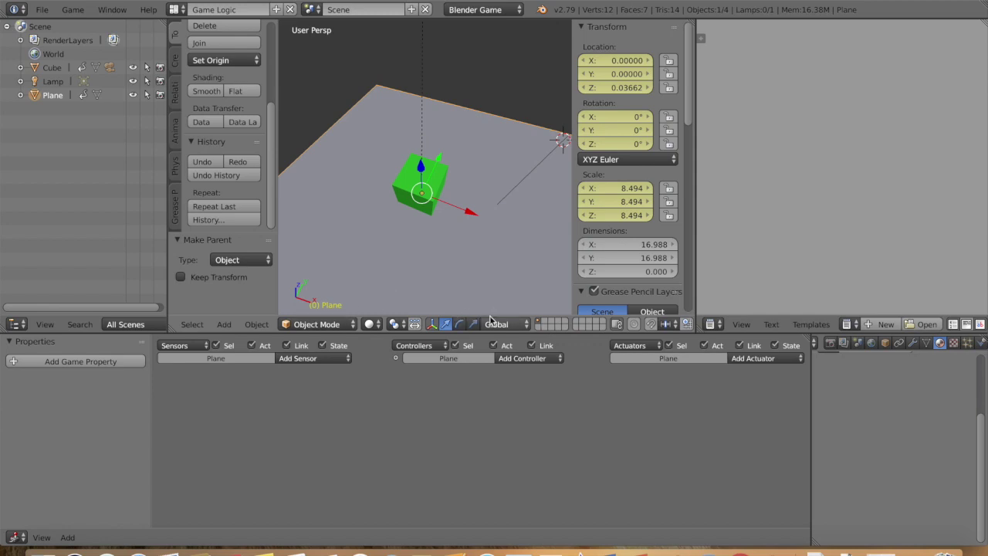
pyautogui.click(333, 324)
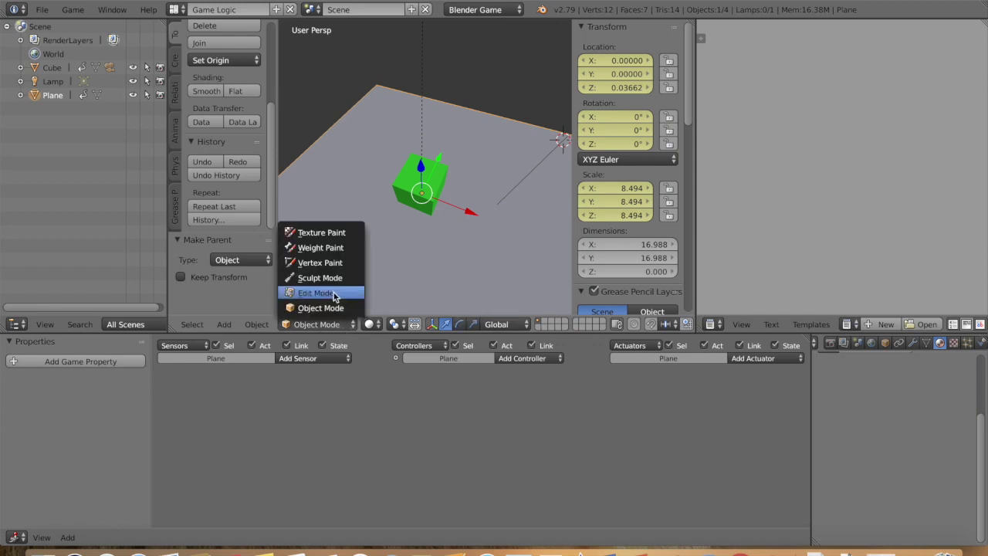
pyautogui.click(333, 292)
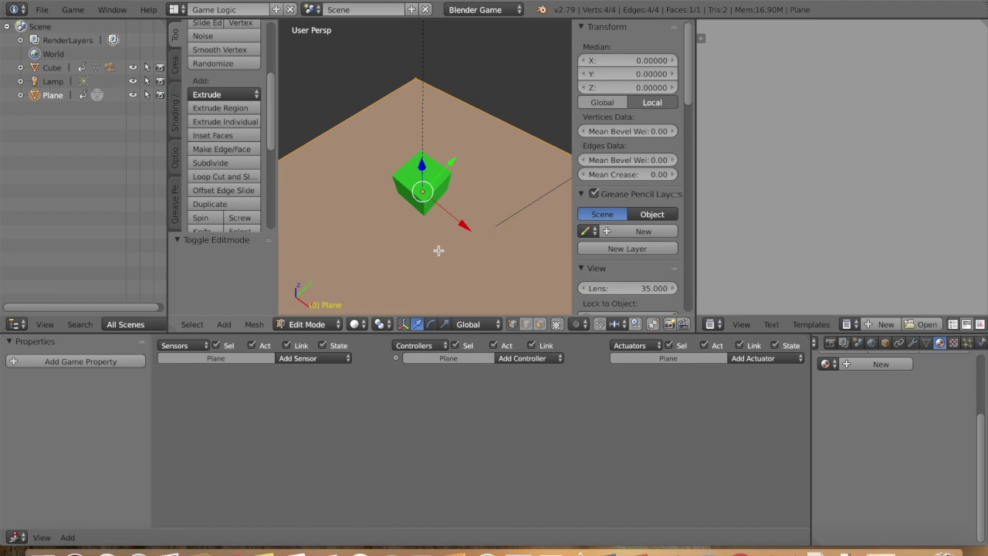
pyautogui.press('w')
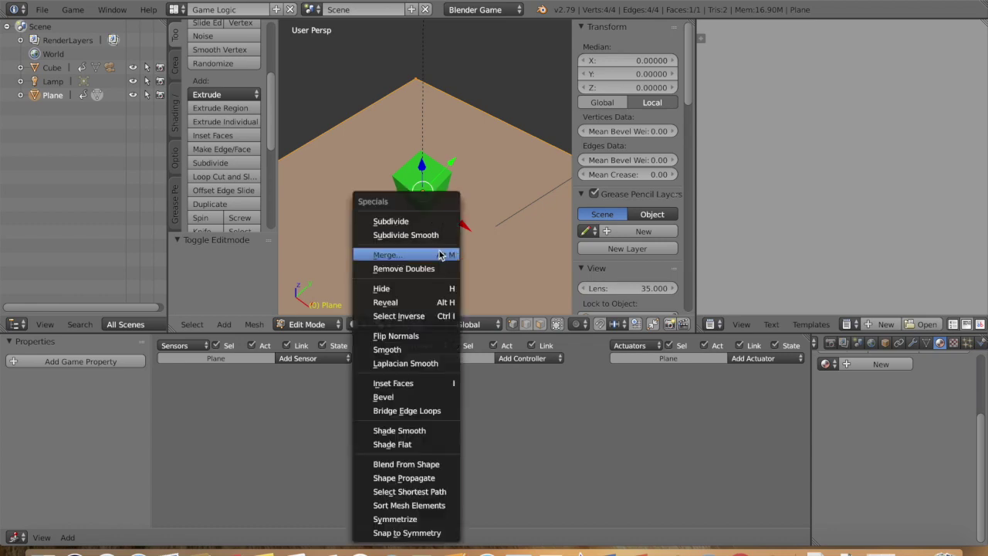
pyautogui.click(412, 223)
# - Set the plane subdivision's number of cuts to 7
pyautogui.moveTo(502, 227); pyautogui.dragTo(493, 235, button='middle')
pyautogui.scroll(-1, 493, 236)
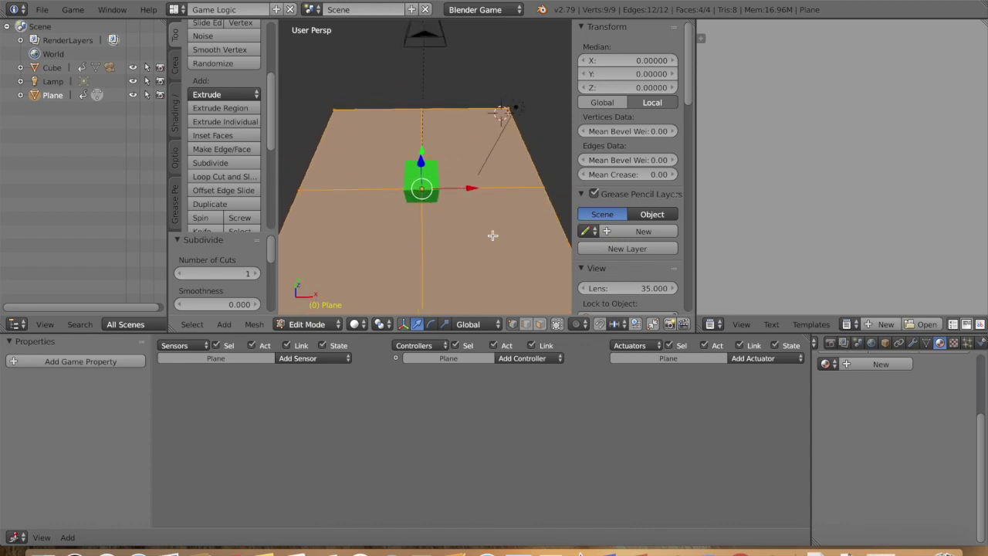
pyautogui.click(255, 273)
pyautogui.click(255, 274)
pyautogui.click(255, 274)
pyautogui.click(255, 274)
pyautogui.click(254, 273)
pyautogui.click(255, 273)
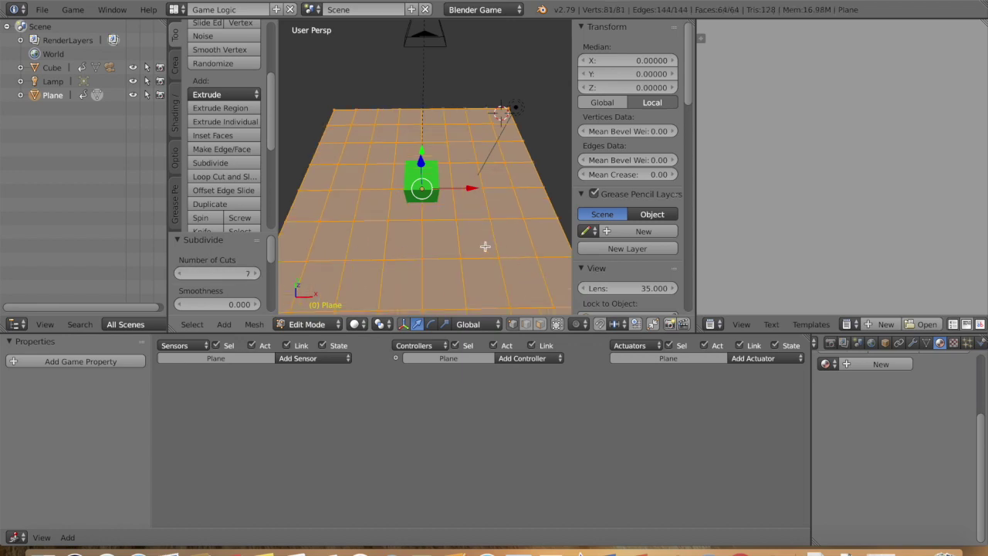
# - Clear the selection, switch to face selection, and select the row of faces along the plane's +X edge
pyautogui.press('a')
pyautogui.moveTo(433, 214); pyautogui.dragTo(432, 216, button='middle')
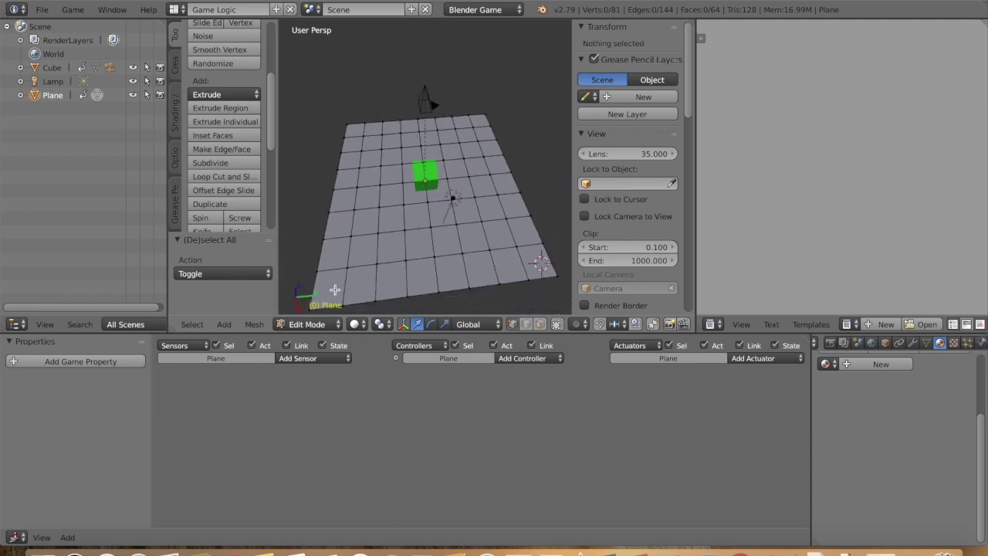
pyautogui.click(540, 325)
pyautogui.press('c')
pyautogui.moveTo(324, 291); pyautogui.dragTo(541, 265)
pyautogui.rightClick(541, 265)
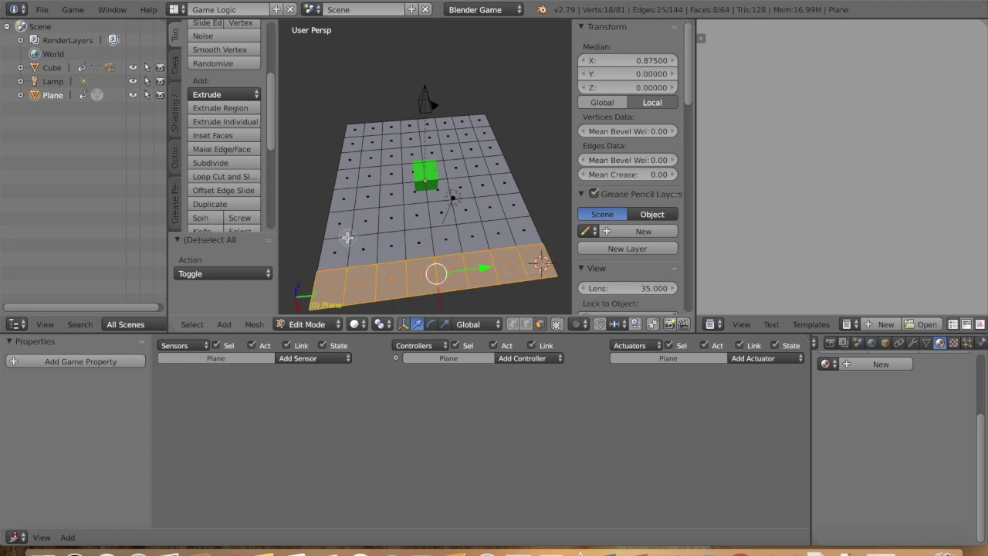
# - Add faces in the third row from the +X edge to the selection: the first three, then two more after a one-face gap
pyautogui.moveTo(342, 225); pyautogui.dragTo(416, 222)
pyautogui.keyDown('shift'); pyautogui.rightClick(417, 220); pyautogui.keyUp('shift')
pyautogui.keyDown('shift'); pyautogui.rightClick(443, 217); pyautogui.keyUp('shift')
pyautogui.keyDown('shift'); pyautogui.rightClick(467, 213); pyautogui.keyUp('shift')
pyautogui.keyDown('shift'); pyautogui.rightClick(490, 210); pyautogui.keyUp('shift')
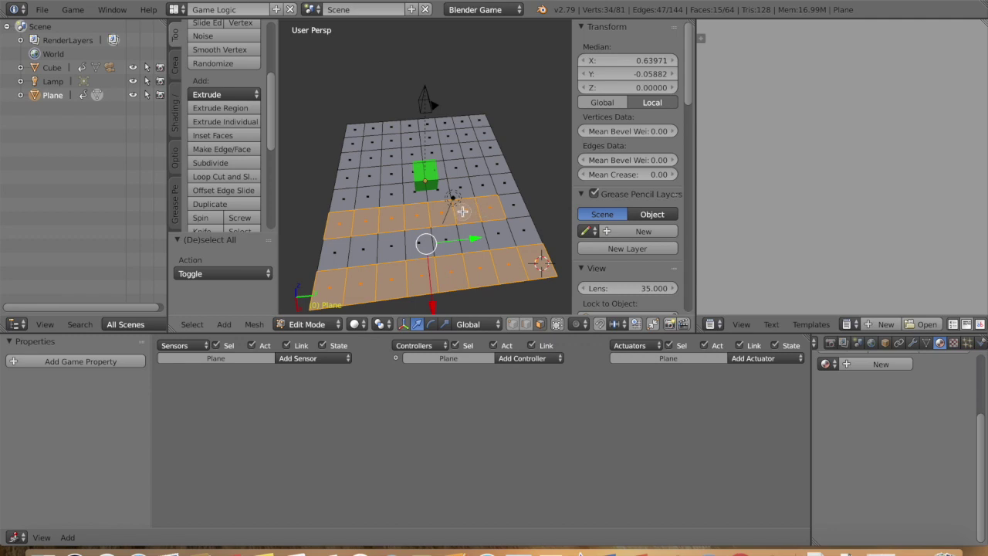
pyautogui.keyDown('shift'); pyautogui.rightClick(420, 218); pyautogui.keyUp('shift')
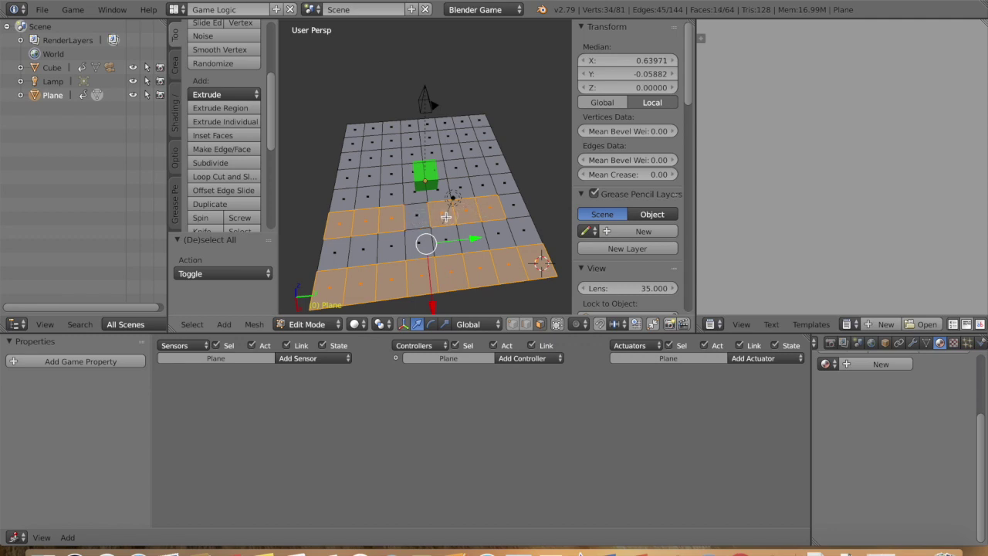
pyautogui.keyDown('shift'); pyautogui.rightClick(491, 212); pyautogui.keyUp('shift')
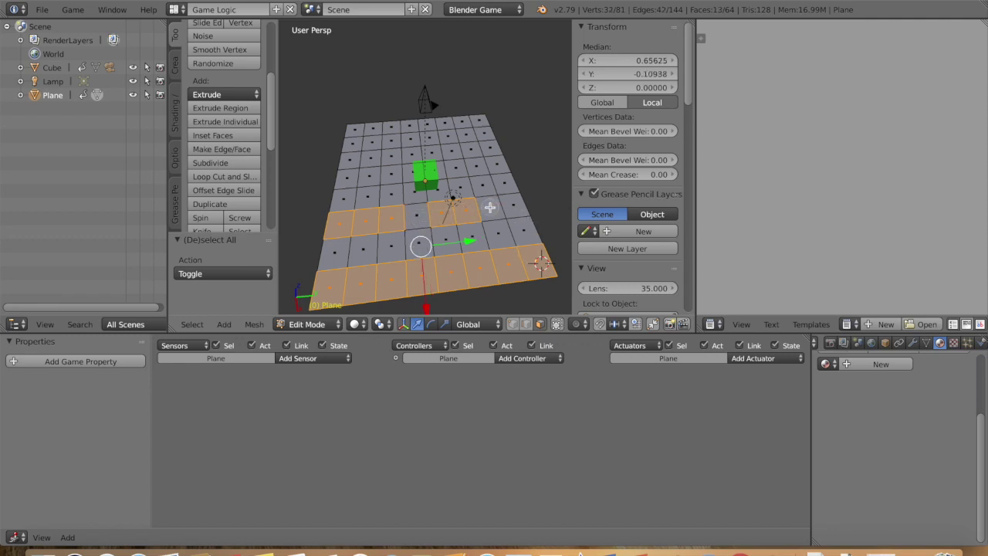
# - Add the second through fifth faces along the plane's +Y edge to the selection, continuing from the selected +X edge row
pyautogui.keyDown('shift'); pyautogui.rightClick(526, 228); pyautogui.keyUp('shift')
pyautogui.keyDown('shift'); pyautogui.rightClick(513, 204); pyautogui.keyUp('shift')
pyautogui.keyDown('shift'); pyautogui.rightClick(503, 178); pyautogui.keyUp('shift')
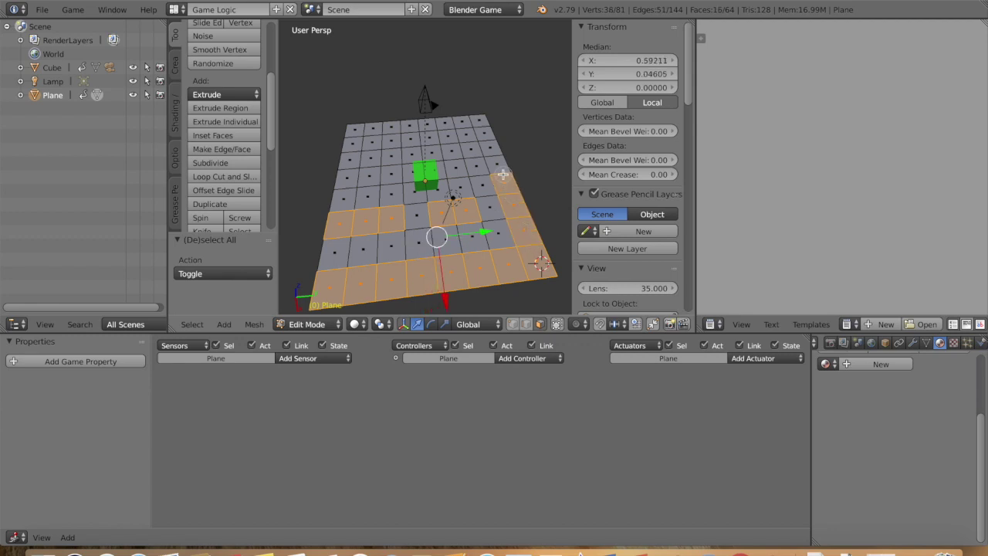
pyautogui.keyDown('shift'); pyautogui.rightClick(498, 165); pyautogui.keyUp('shift')
# - Extend the selection across the fifth row from the +X edge, leaving the second face from the -Y edge unselected
pyautogui.keyDown('shift'); pyautogui.rightClick(468, 166); pyautogui.keyUp('shift')
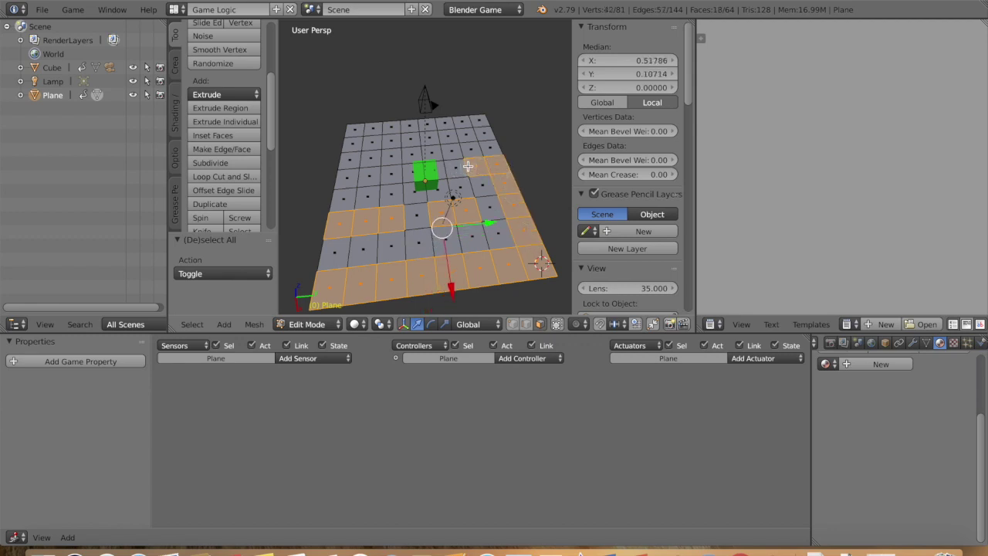
pyautogui.keyDown('shift'); pyautogui.rightClick(454, 168); pyautogui.keyUp('shift')
pyautogui.keyDown('shift'); pyautogui.rightClick(405, 173); pyautogui.keyUp('shift')
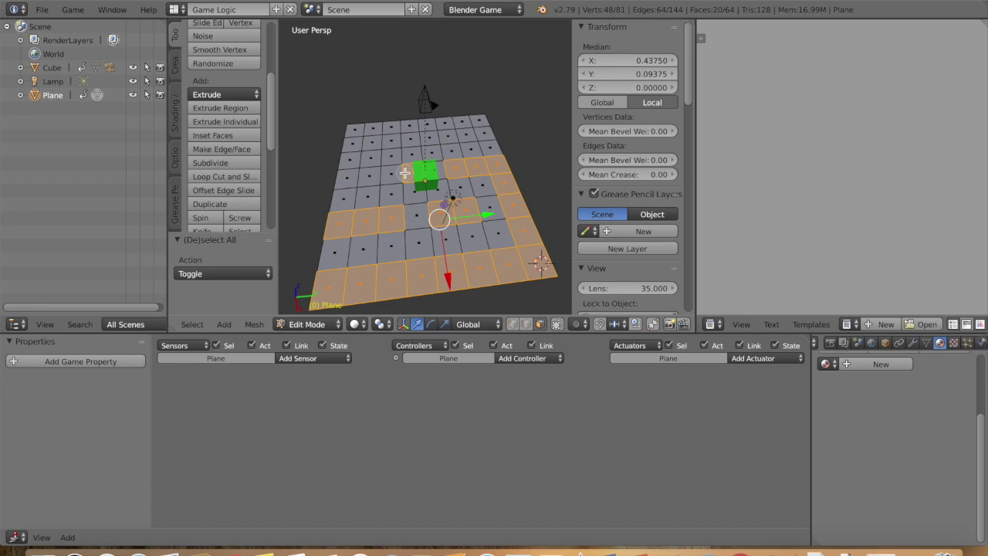
pyautogui.keyDown('shift'); pyautogui.rightClick(369, 177); pyautogui.keyUp('shift')
pyautogui.keyDown('shift'); pyautogui.rightClick(401, 176); pyautogui.keyUp('shift')
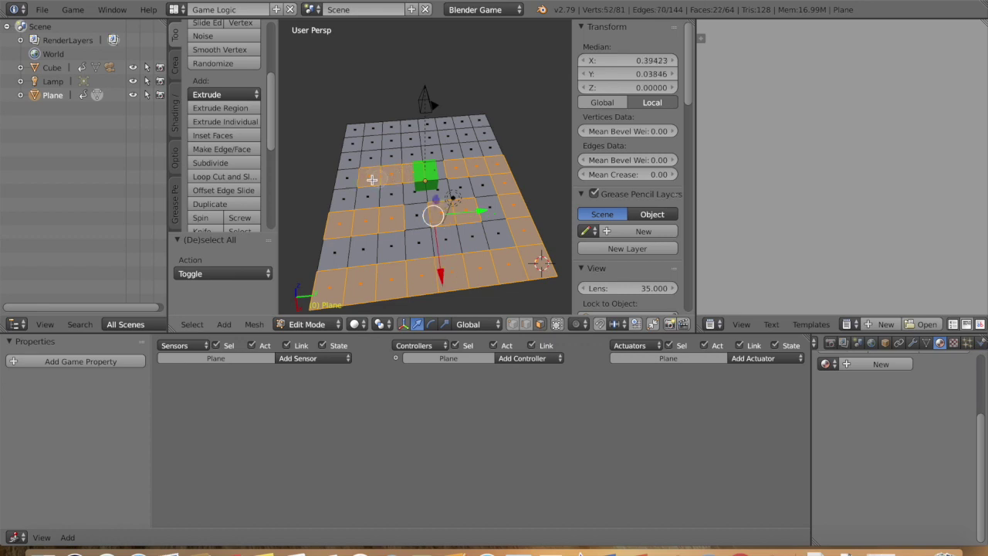
pyautogui.keyDown('shift'); pyautogui.rightClick(365, 179); pyautogui.keyUp('shift')
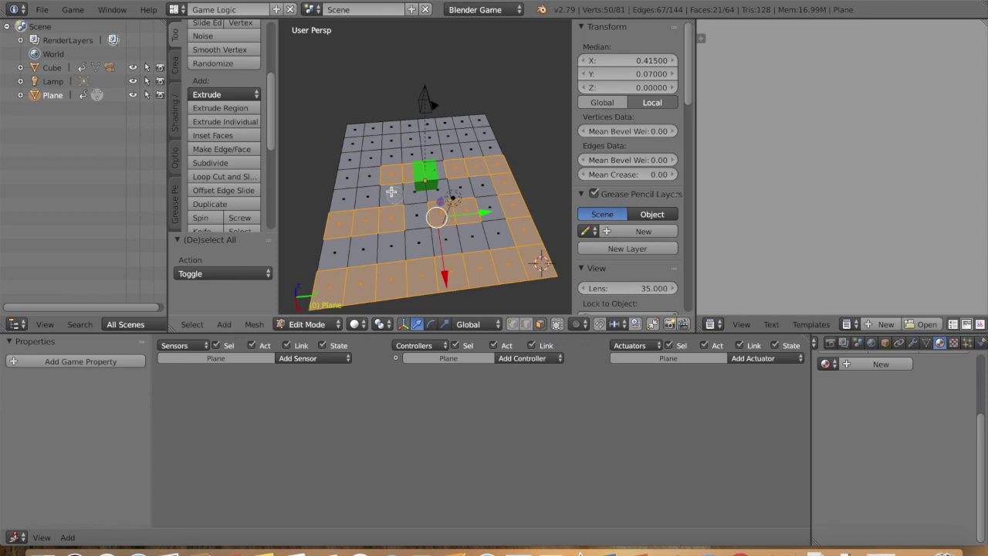
pyautogui.keyDown('shift'); pyautogui.rightClick(347, 184); pyautogui.keyUp('shift')
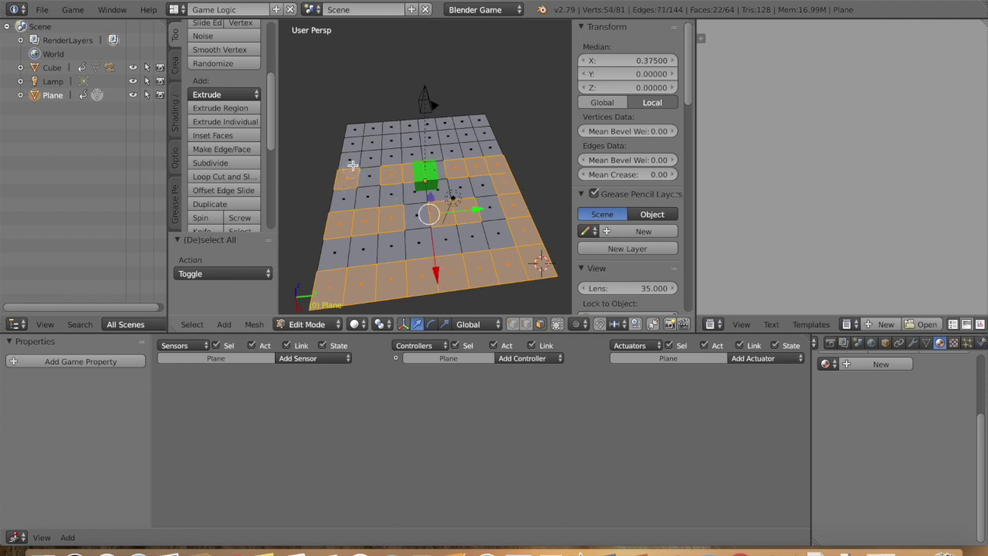
# - Add the -Y edge face of the sixth row and the first four faces of the seventh row to the selection
pyautogui.keyDown('shift'); pyautogui.rightClick(355, 147); pyautogui.keyUp('shift')
pyautogui.keyDown('shift'); pyautogui.rightClick(368, 145); pyautogui.keyUp('shift')
pyautogui.keyDown('shift'); pyautogui.rightClick(391, 141); pyautogui.keyUp('shift')
pyautogui.keyDown('shift'); pyautogui.rightClick(410, 139); pyautogui.keyUp('shift')
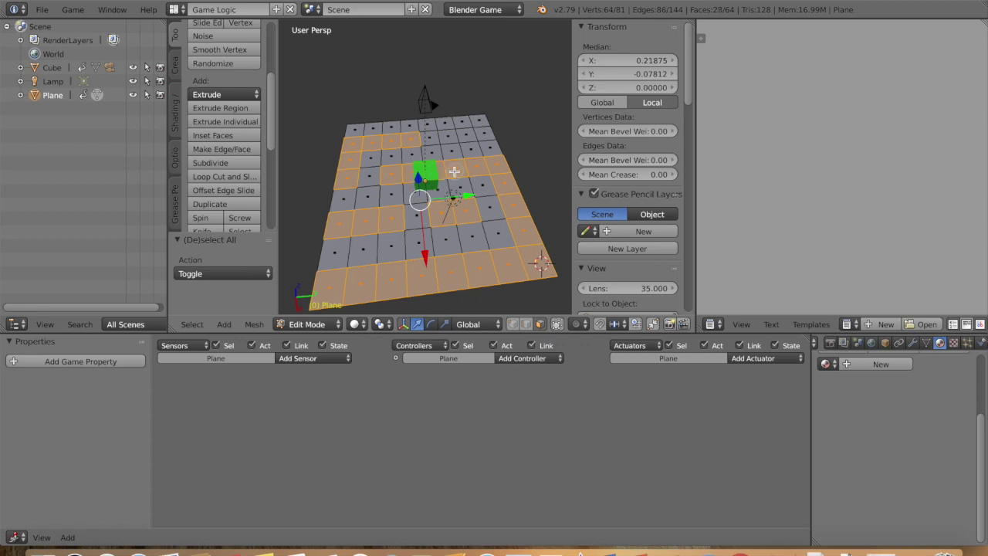
# - Add a fourth-row face beside the cube, two sixth-row faces, and two seventh-row faces near the +Y side, opening a gap in the fifth row
pyautogui.keyDown('shift'); pyautogui.rightClick(442, 190); pyautogui.keyUp('shift')
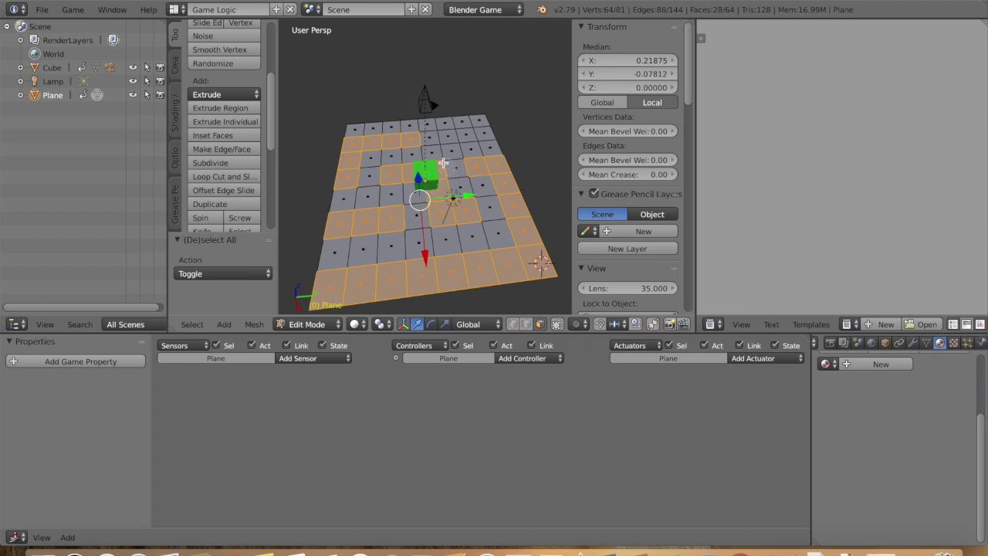
pyautogui.keyDown('shift'); pyautogui.rightClick(409, 156); pyautogui.keyUp('shift')
pyautogui.keyDown('shift'); pyautogui.rightClick(472, 148); pyautogui.keyUp('shift')
pyautogui.keyDown('shift'); pyautogui.rightClick(468, 138); pyautogui.keyUp('shift')
pyautogui.keyDown('shift'); pyautogui.rightClick(452, 137); pyautogui.keyUp('shift')
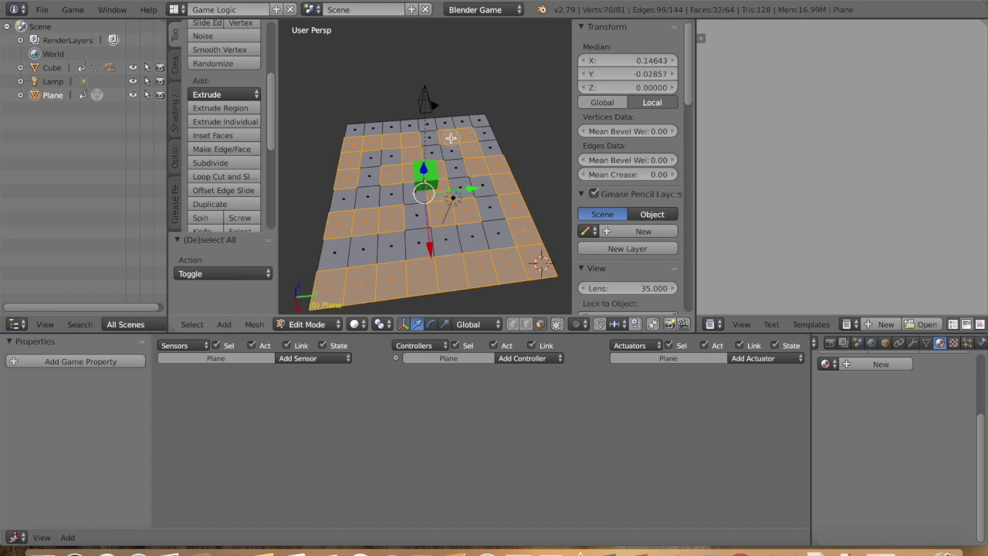
# - Select the whole row along the -X edge and deselect faces in the adjacent row, keeping only its first and fourth from the -Y edge
pyautogui.keyDown('shift'); pyautogui.rightClick(359, 129); pyautogui.keyUp('shift')
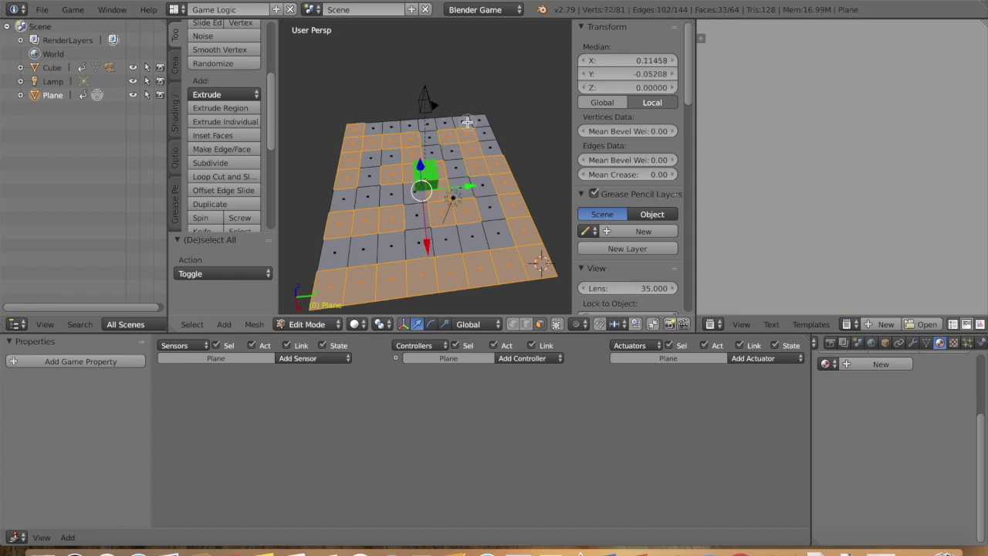
pyautogui.moveTo(372, 132)
pyautogui.mouseDown()
pyautogui.moveTo(480, 132)
pyautogui.moveTo(457, 120)
pyautogui.mouseUp()
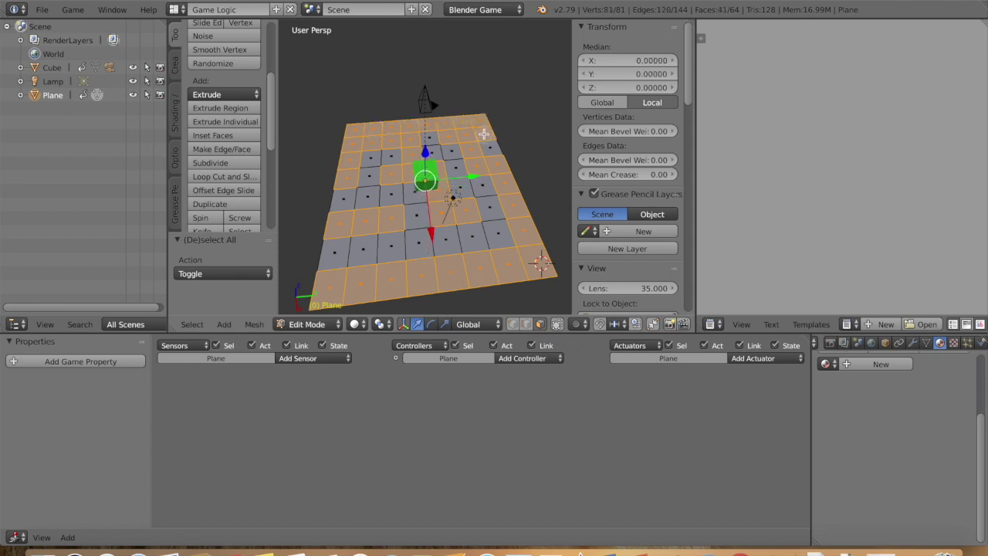
pyautogui.keyDown('shift'); pyautogui.rightClick(484, 133); pyautogui.keyUp('shift')
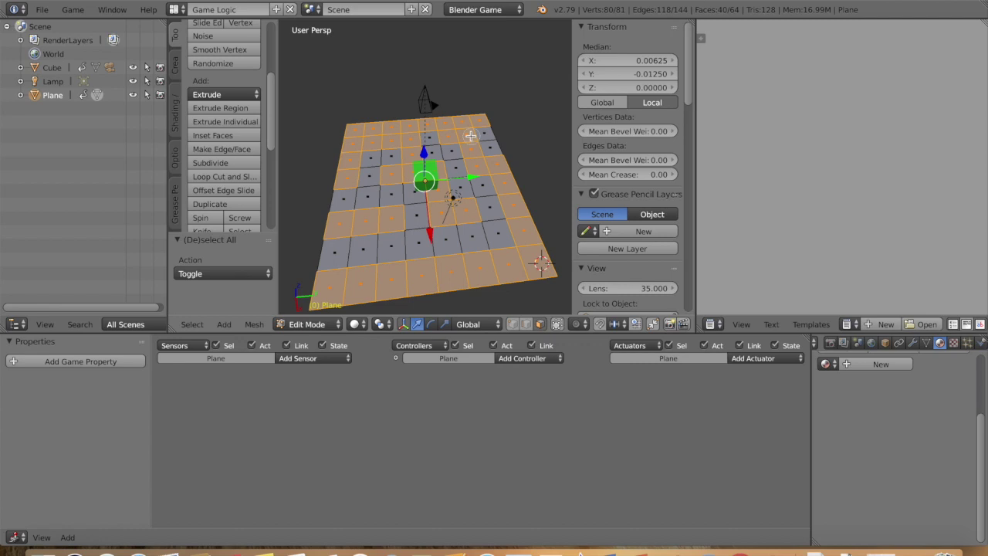
pyautogui.keyDown('shift'); pyautogui.rightClick(443, 138); pyautogui.keyUp('shift')
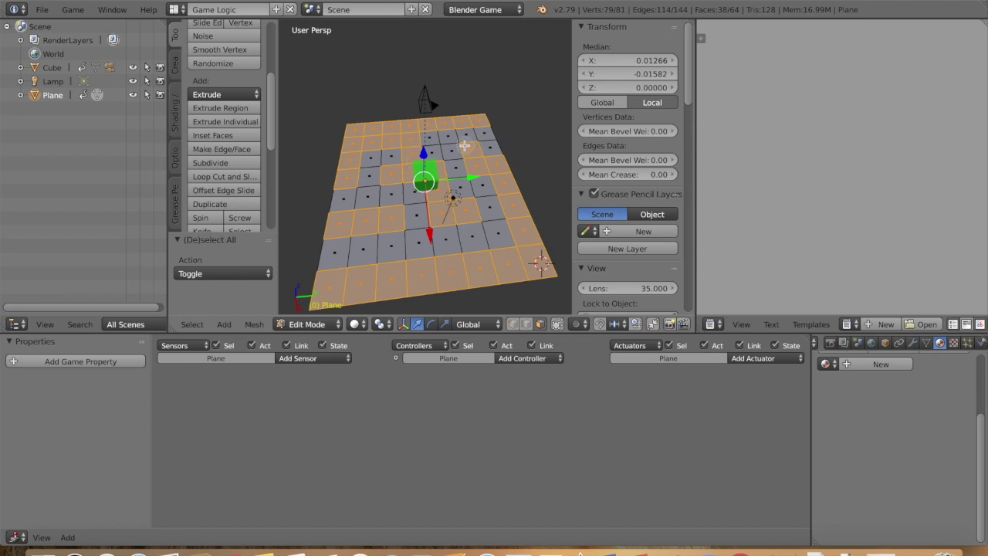
pyautogui.keyDown('shift'); pyautogui.rightClick(373, 146); pyautogui.keyUp('shift')
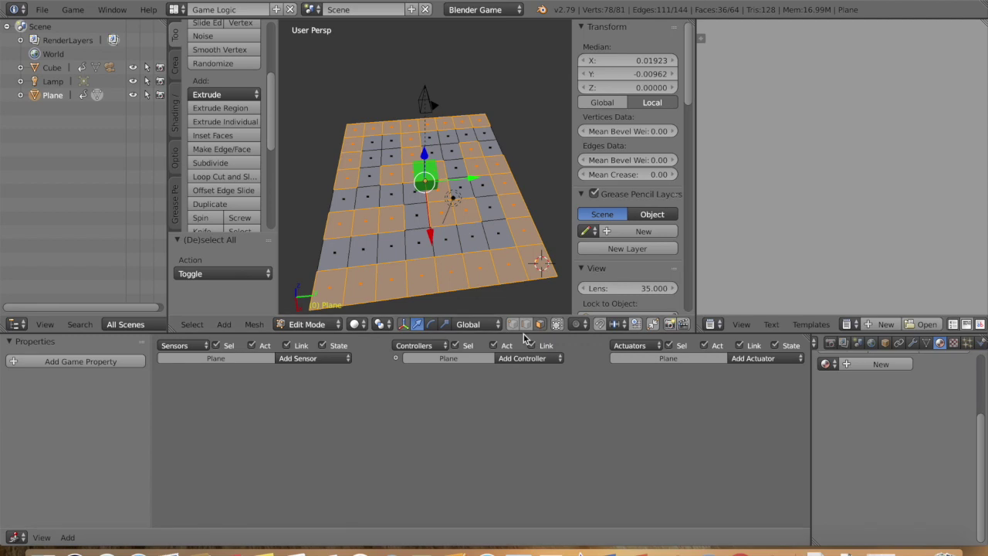
# - Create a new material in a new slot on the plane and darken its diffuse color to near-black, RGB 0.001
pyautogui.scroll(3, 856, 438)
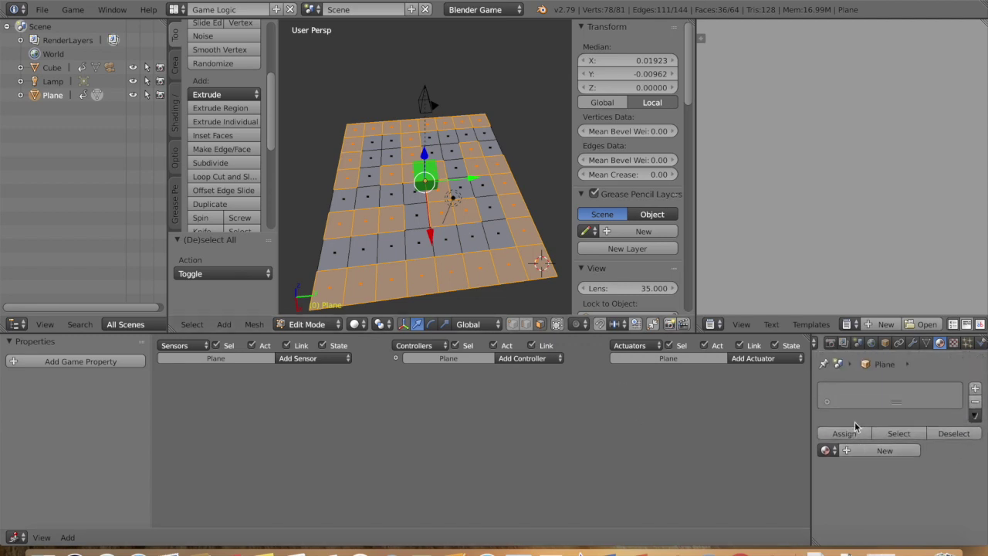
pyautogui.click(975, 389)
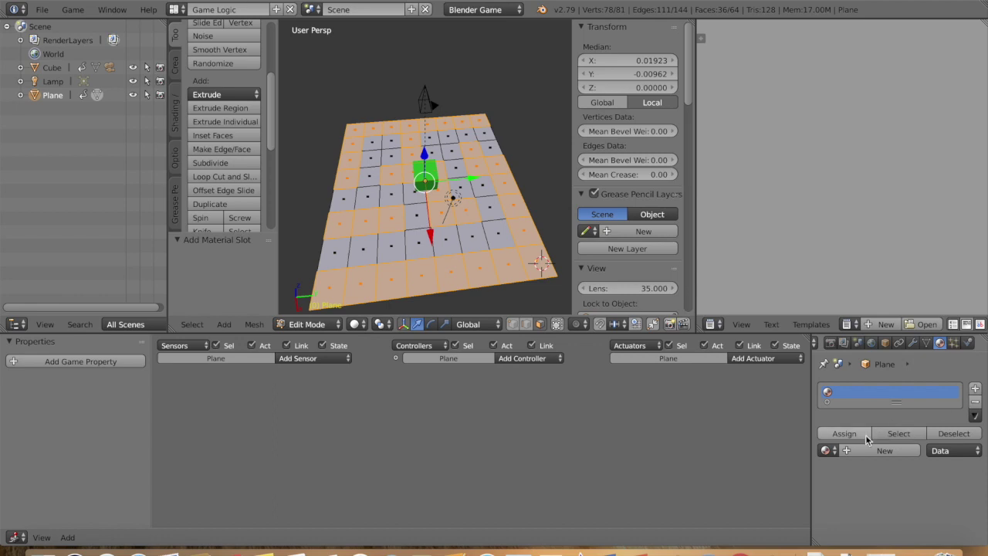
pyautogui.click(880, 451)
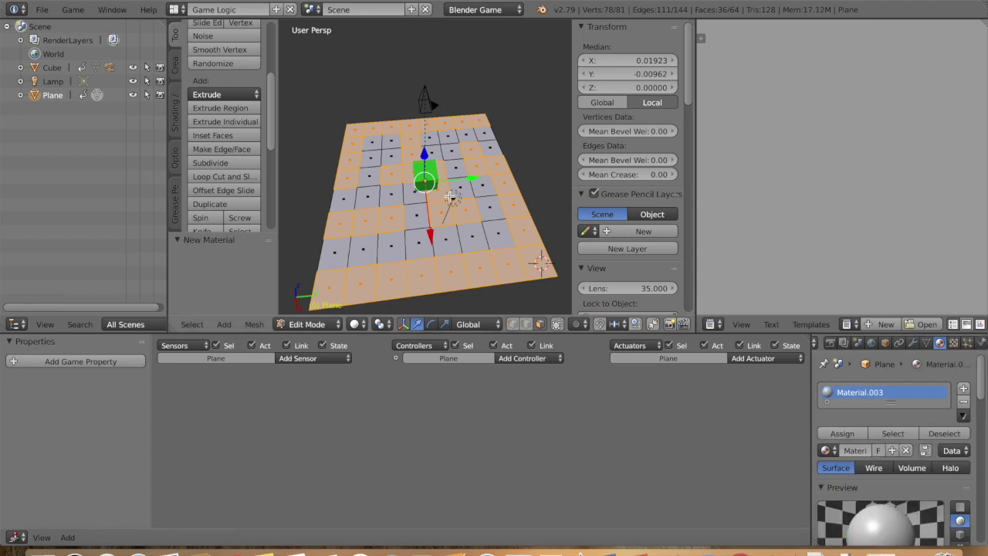
pyautogui.scroll(-3, 886, 411)
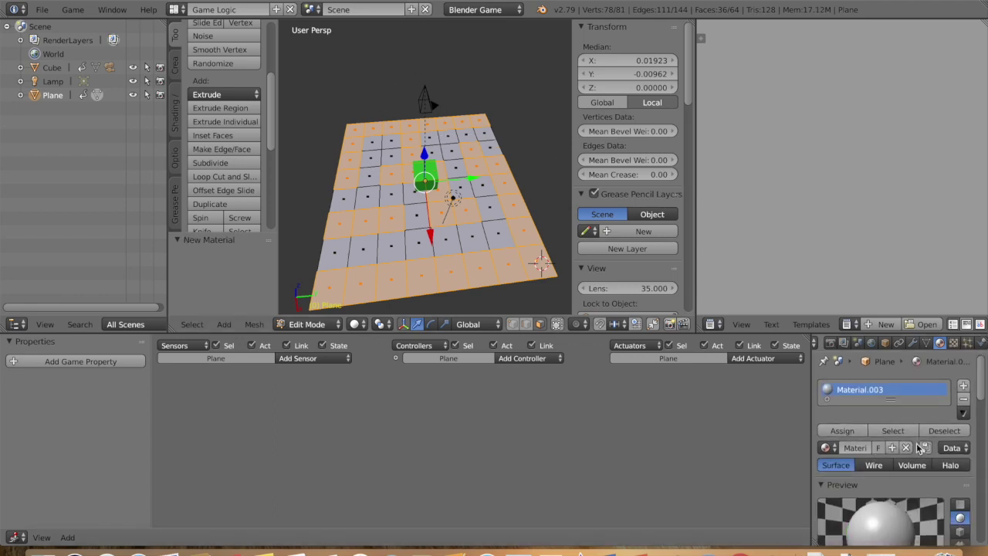
pyautogui.scroll(-5, 885, 407)
pyautogui.click(853, 488)
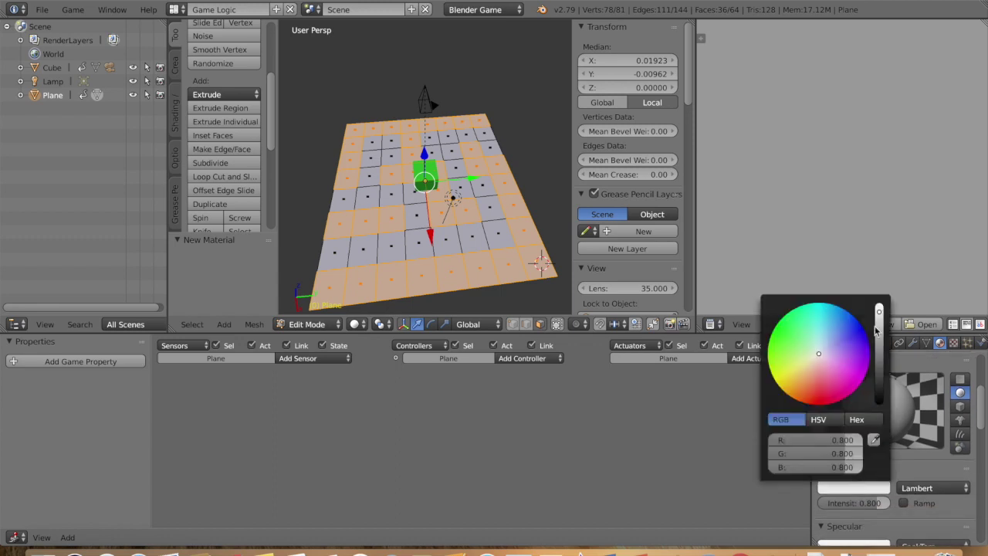
pyautogui.moveTo(883, 401); pyautogui.dragTo(881, 408)
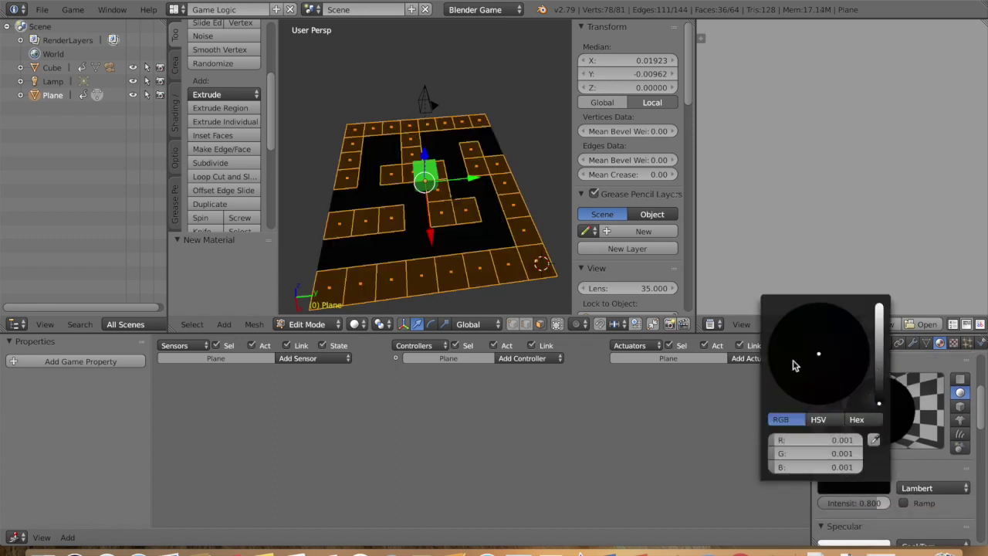
# - Add a second material slot with a new blue diffuse material and assign it to the selected maze-wall faces
pyautogui.scroll(2, 903, 427)
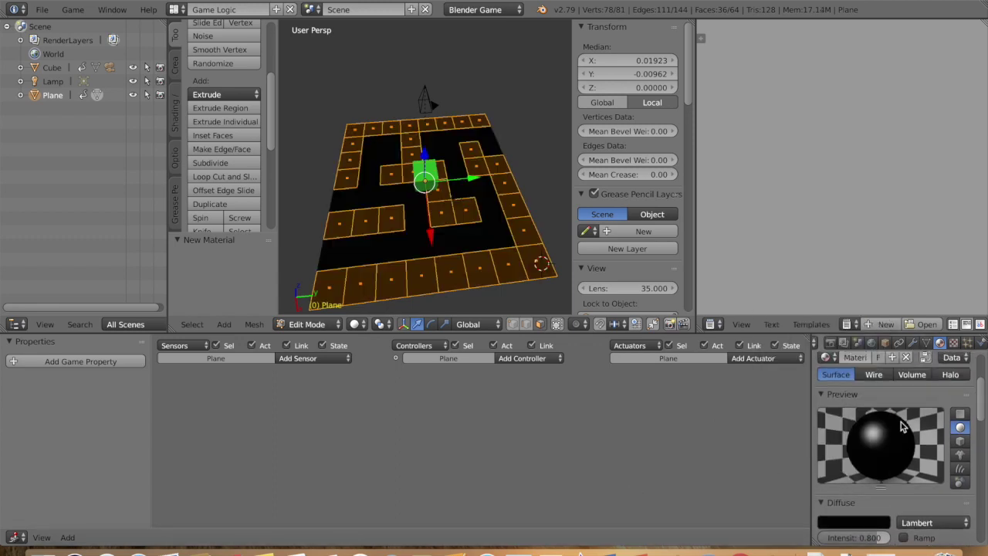
pyautogui.scroll(5, 878, 437)
pyautogui.click(975, 388)
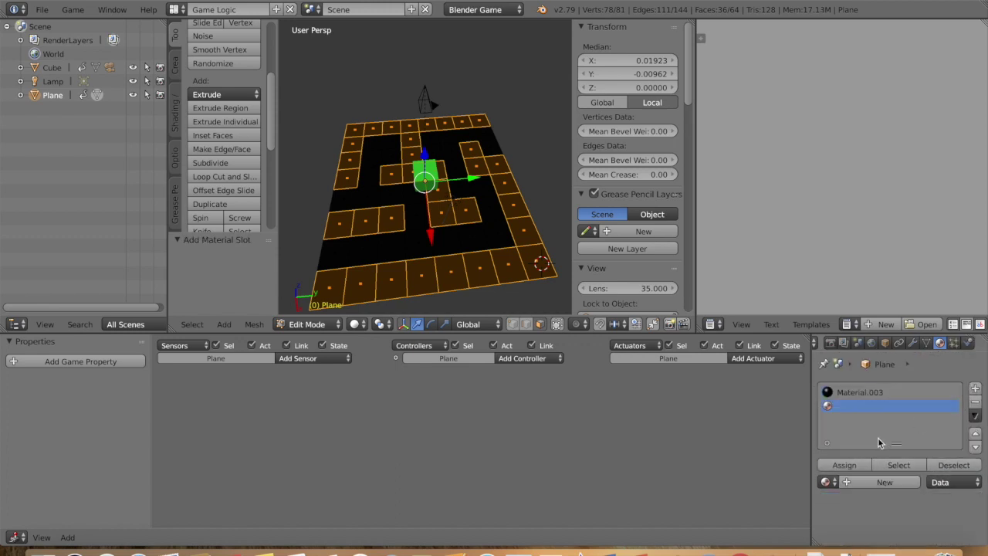
pyautogui.click(880, 482)
pyautogui.scroll(-4, 893, 457)
pyautogui.scroll(-3, 893, 456)
pyautogui.click(871, 442)
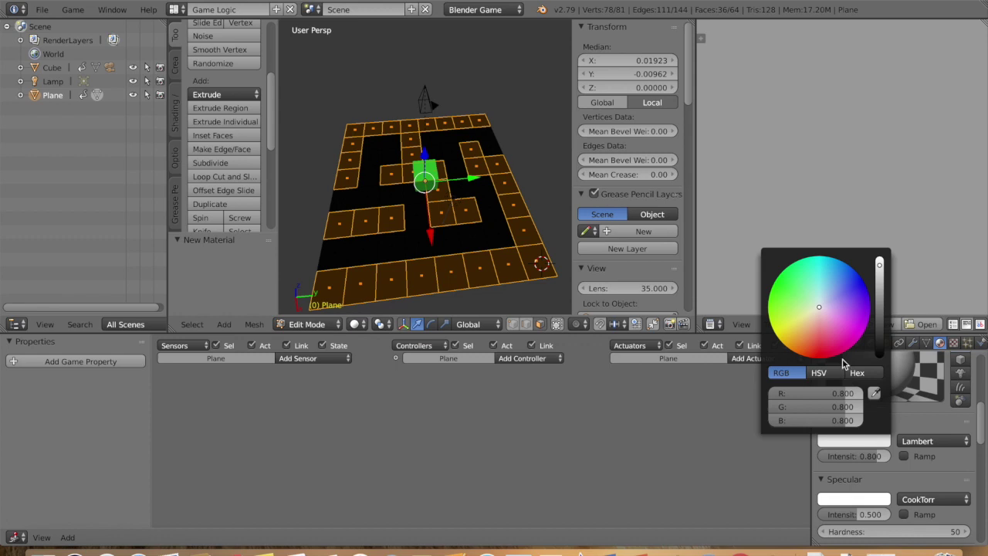
pyautogui.click(852, 285)
pyautogui.scroll(8, 856, 454)
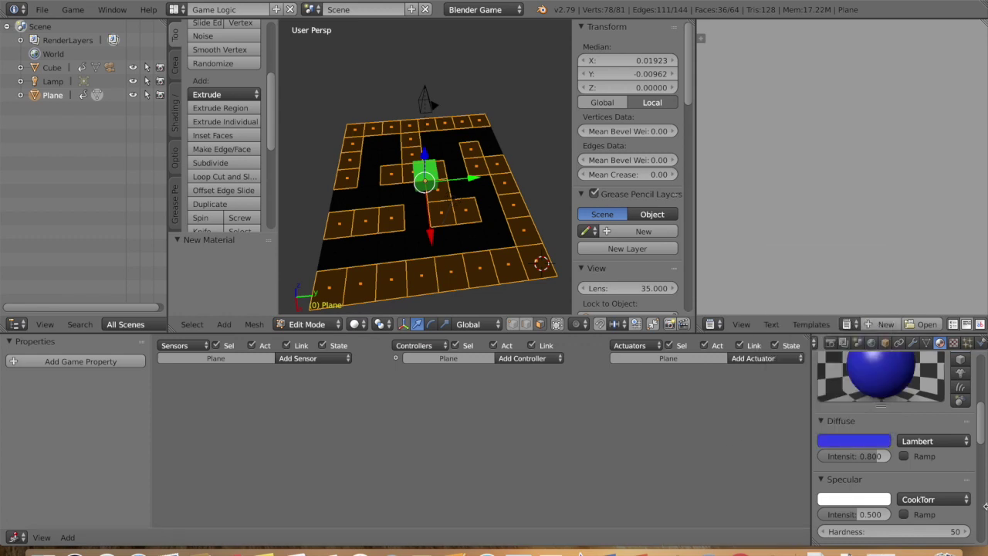
pyautogui.click(844, 451)
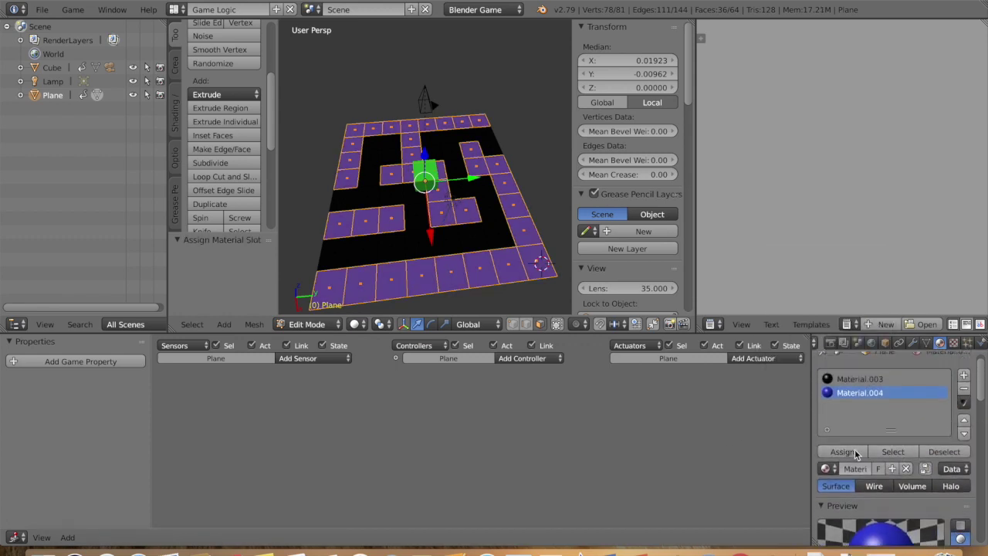
# - Extrude the selected maze-wall faces 3 units upward along their normal
pyautogui.scroll(-8, 502, 162)
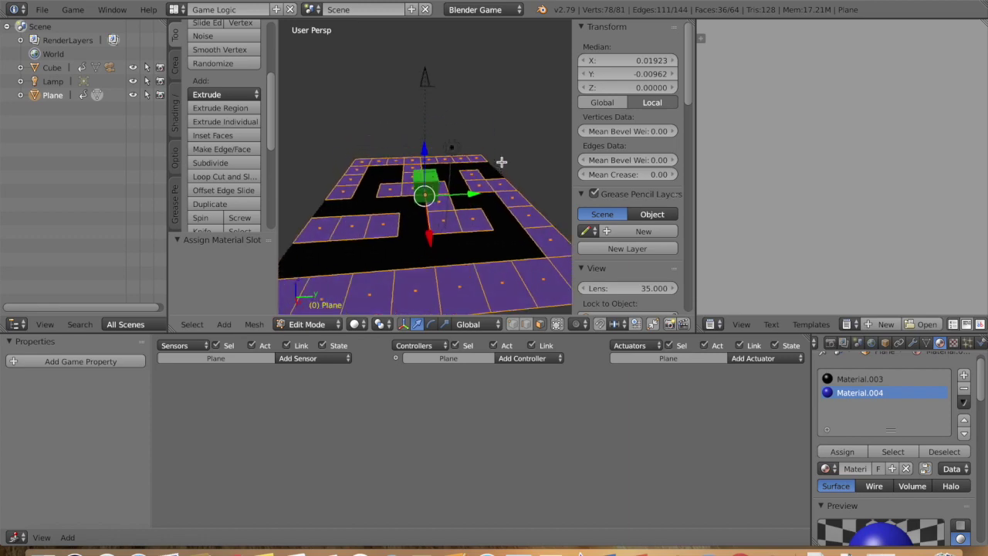
pyautogui.scroll(5, 502, 162)
pyautogui.press('KP_8')
pyautogui.press('KP_8')
pyautogui.press('KP_8')
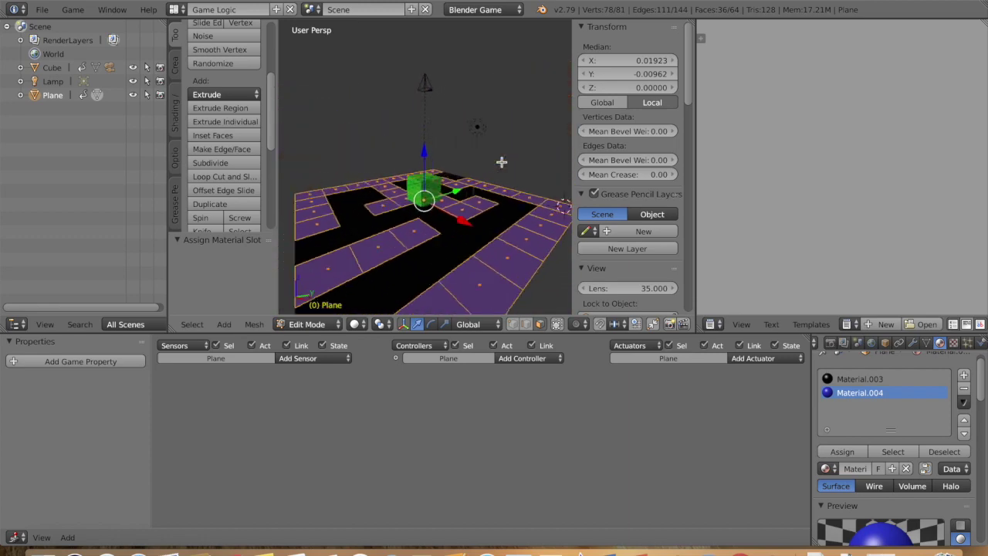
pyautogui.hscroll(5, 484, 150)
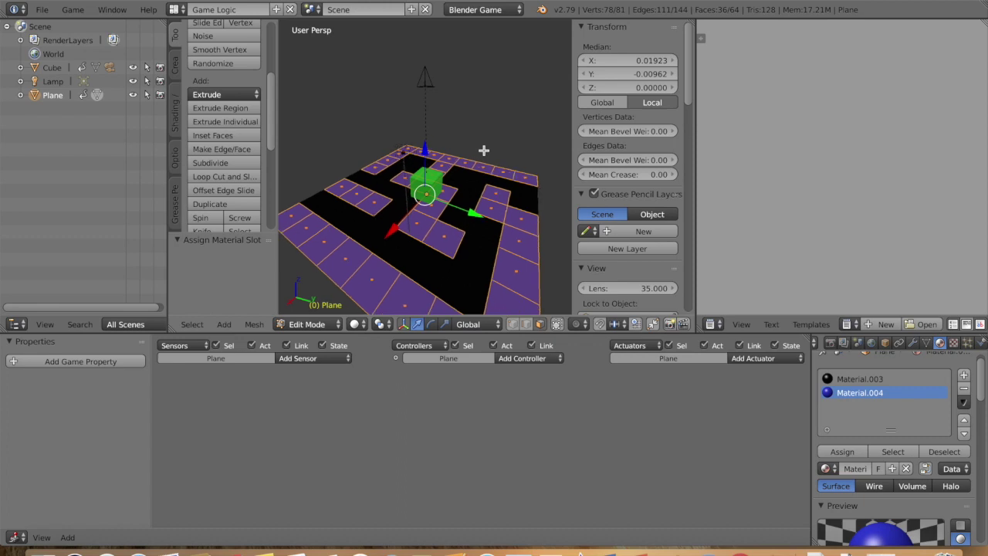
pyautogui.hscroll(-5, 484, 149)
pyautogui.hscroll(1, 445, 216)
pyautogui.press('KP_6')
pyautogui.press('KP_6')
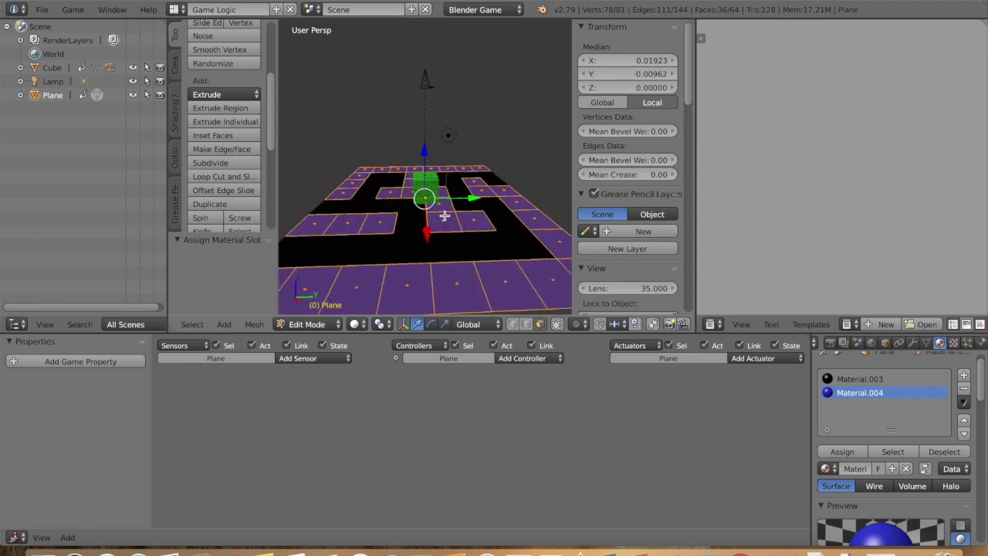
pyautogui.press('e')
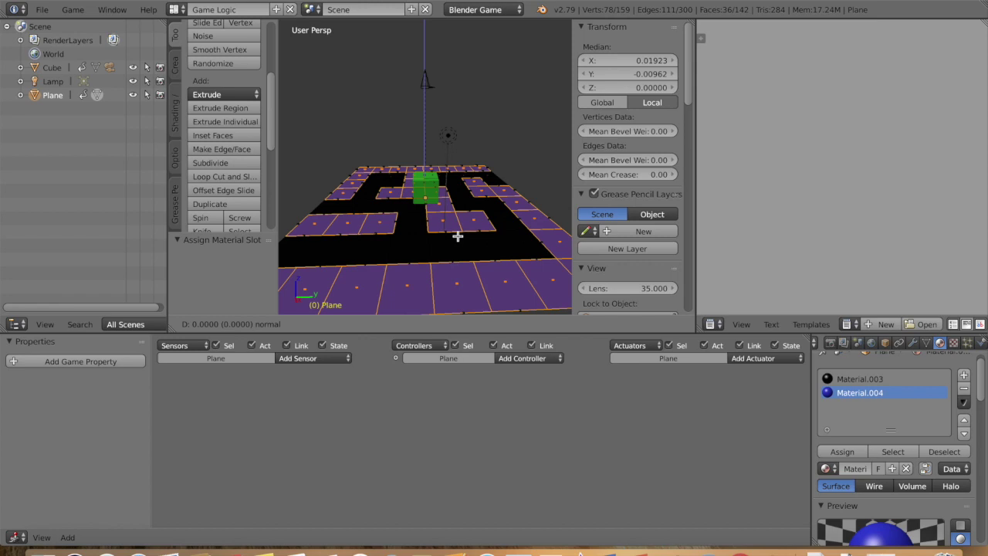
pyautogui.press('1')
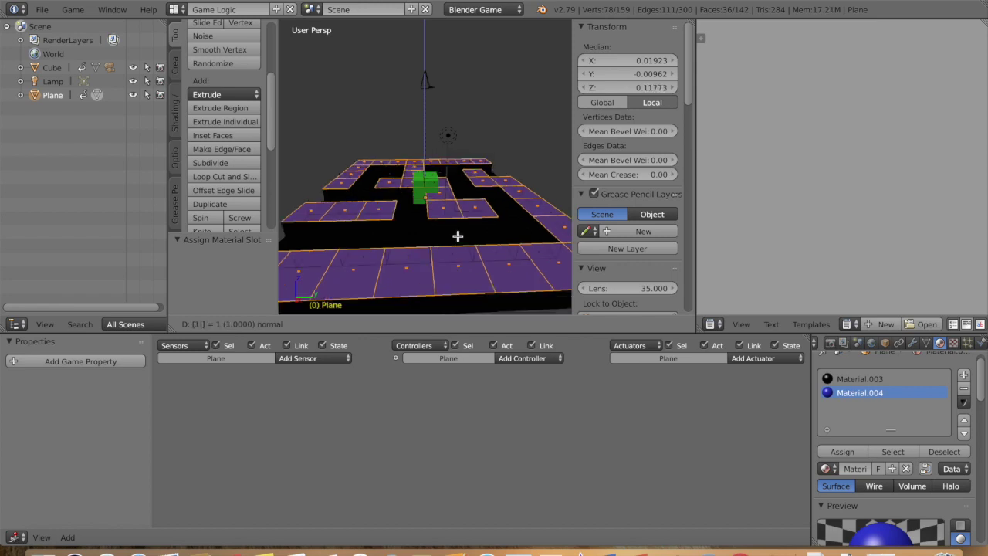
pyautogui.press('BackSpace')
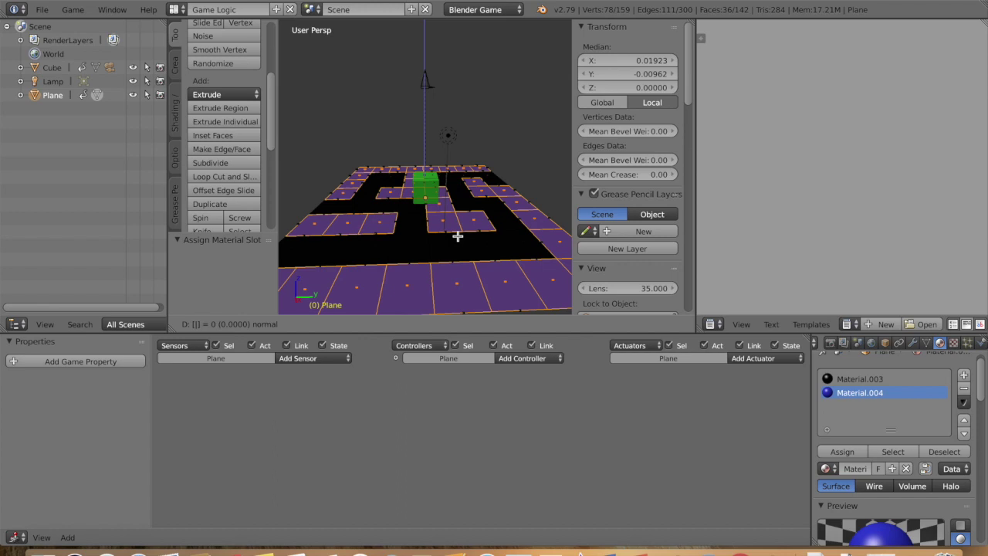
pyautogui.write('2')
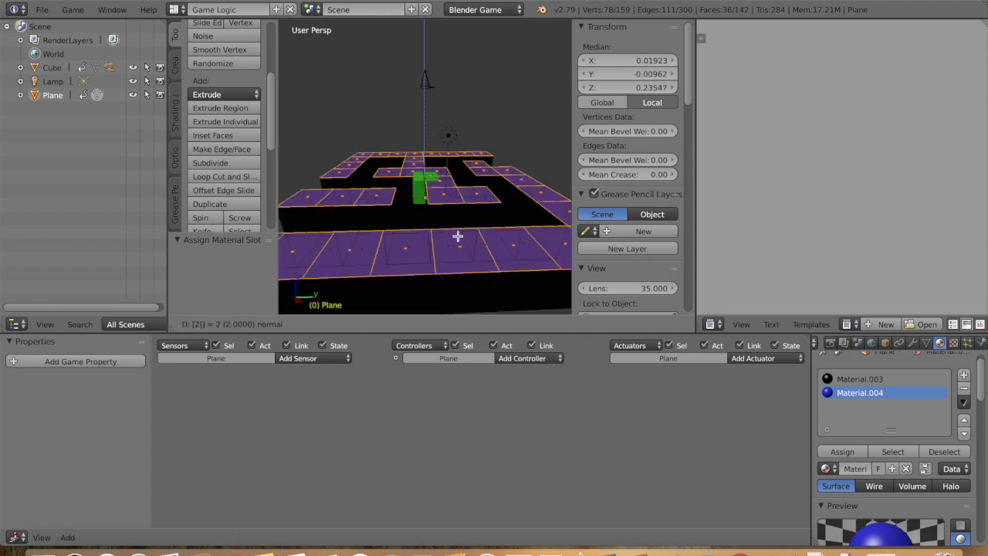
pyautogui.press('BackSpace')
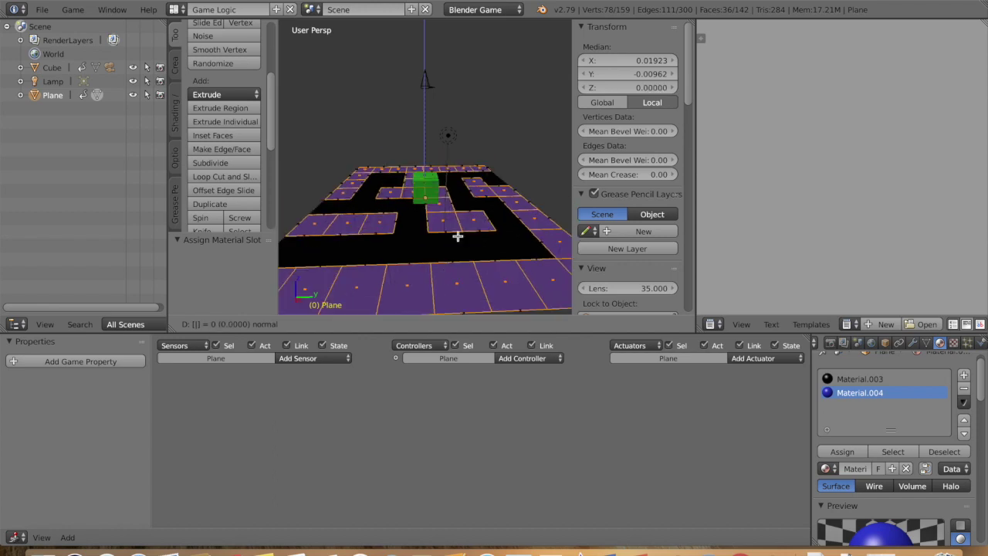
pyautogui.write('3')
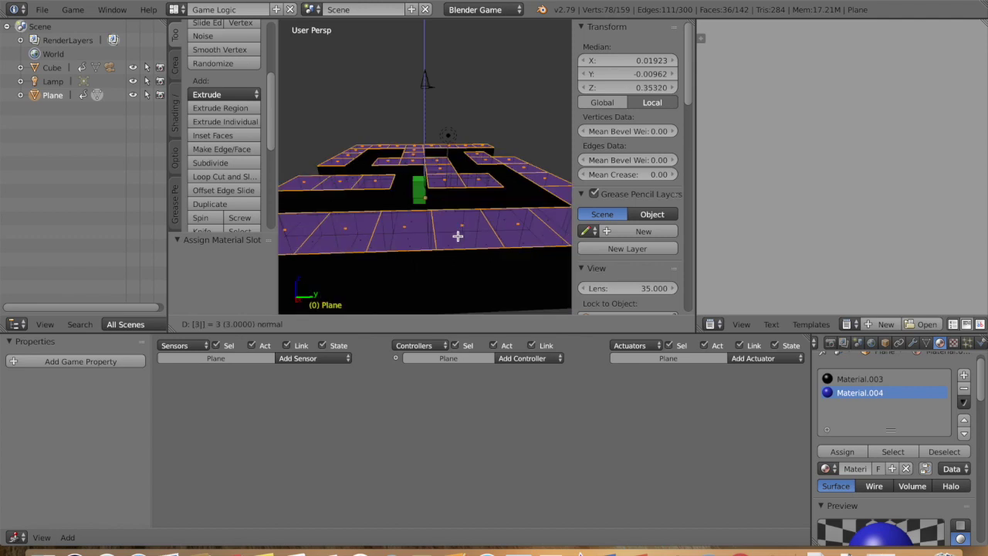
pyautogui.press('Return')
# - Deselect all faces of the extruded maze and return the plane to Object Mode
pyautogui.moveTo(469, 175); pyautogui.dragTo(459, 227, button='middle')
pyautogui.press('a')
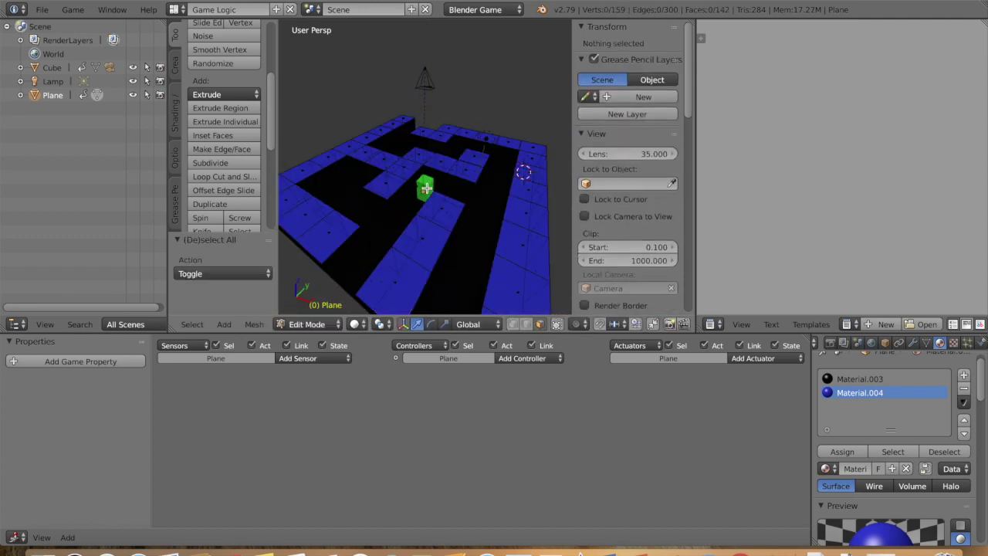
pyautogui.scroll(8, 427, 188)
pyautogui.scroll(-4, 426, 187)
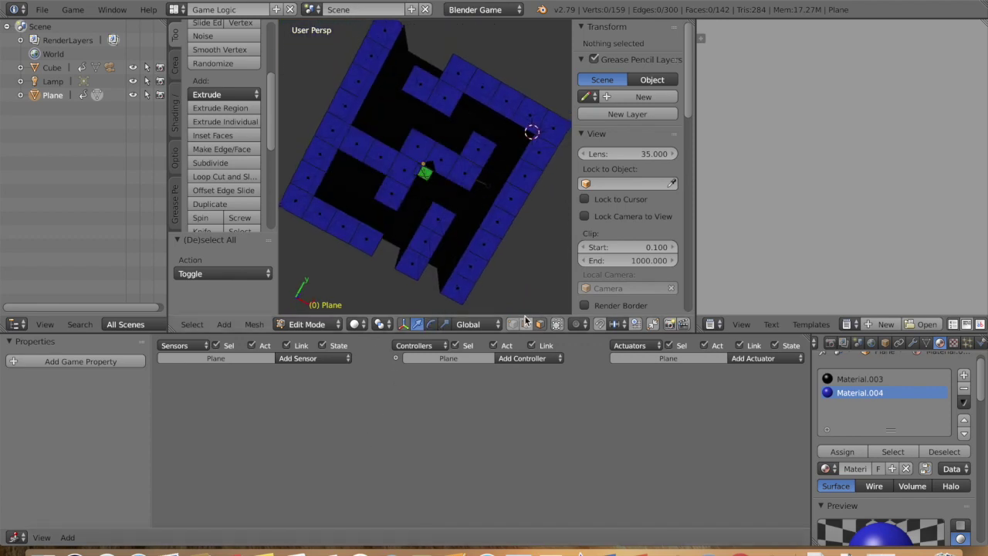
pyautogui.click(307, 324)
pyautogui.click(311, 307)
# - Move the green cube along X to about 5.26 and scale it uniformly to about 0.7
pyautogui.moveTo(476, 206); pyautogui.dragTo(490, 193, button='middle')
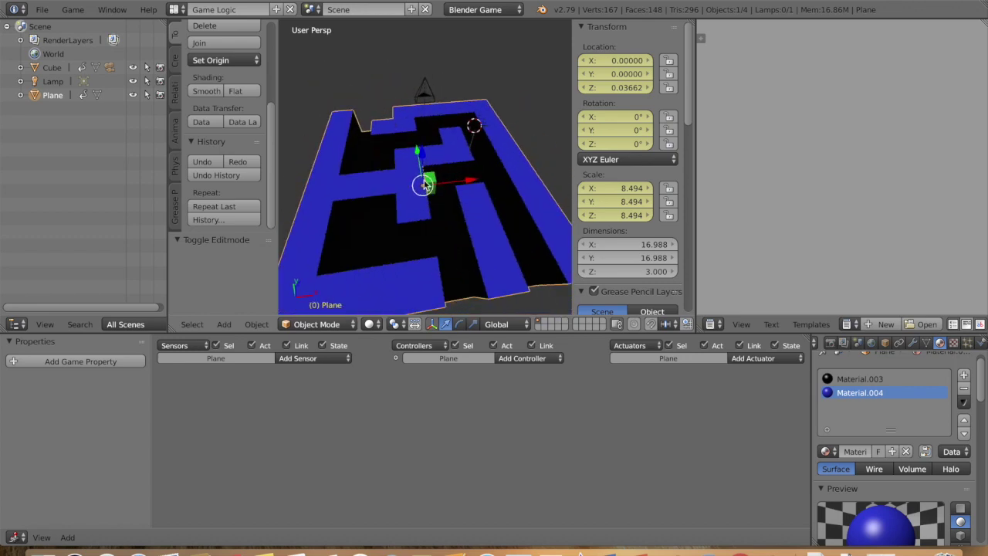
pyautogui.rightClick(424, 184)
pyautogui.press('g')
pyautogui.press('x')
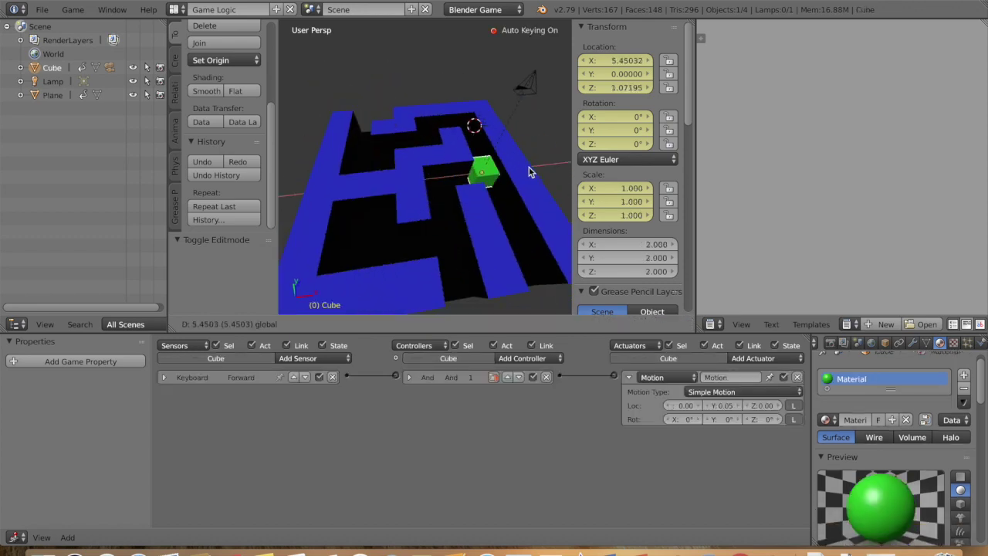
pyautogui.click(488, 171)
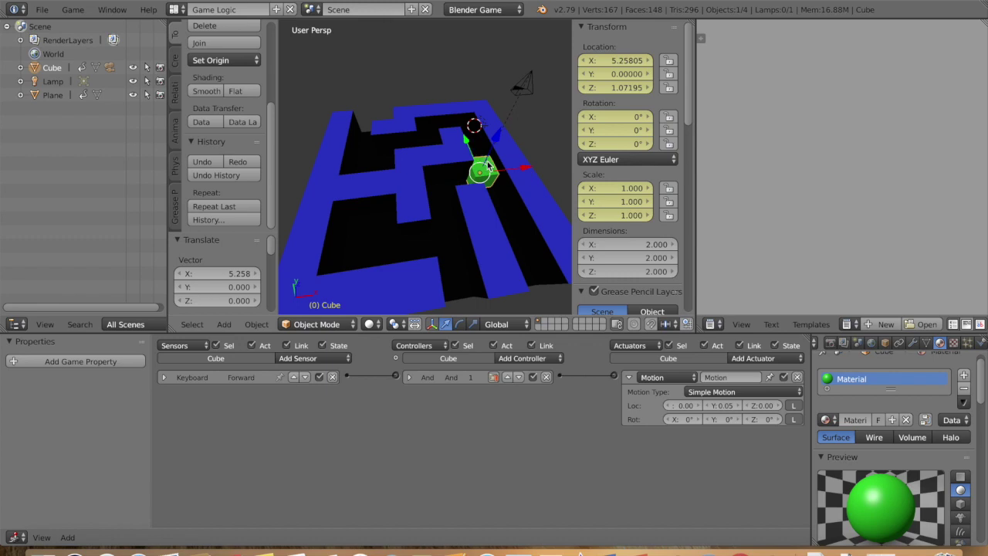
pyautogui.press('s')
pyautogui.click(501, 204)
# - Move the cube along Y to about -7.23, into the corridor opening at the maze's -Y edge
pyautogui.click(461, 141)
pyautogui.moveTo(459, 165); pyautogui.dragTo(493, 198, button='middle')
pyautogui.moveTo(498, 196); pyautogui.dragTo(434, 276)
pyautogui.scroll(-2, 452, 211)
pyautogui.moveTo(446, 234); pyautogui.dragTo(443, 235)
# - Look through the cube's camera and test-run the game twice, stopping it after each run
pyautogui.moveTo(417, 272); pyautogui.dragTo(558, 291, button='middle')
pyautogui.moveTo(471, 239); pyautogui.dragTo(469, 234, button='middle')
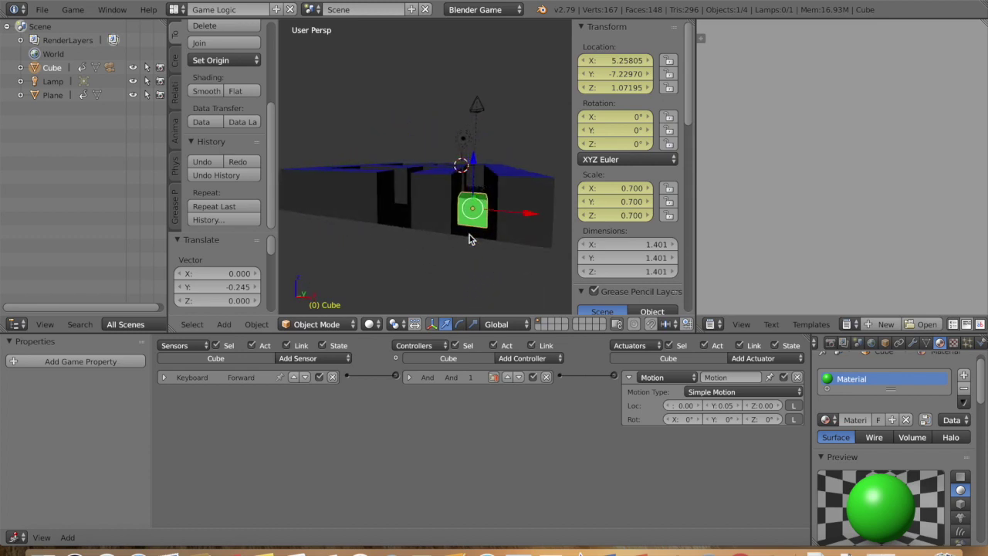
pyautogui.press('KP_0')
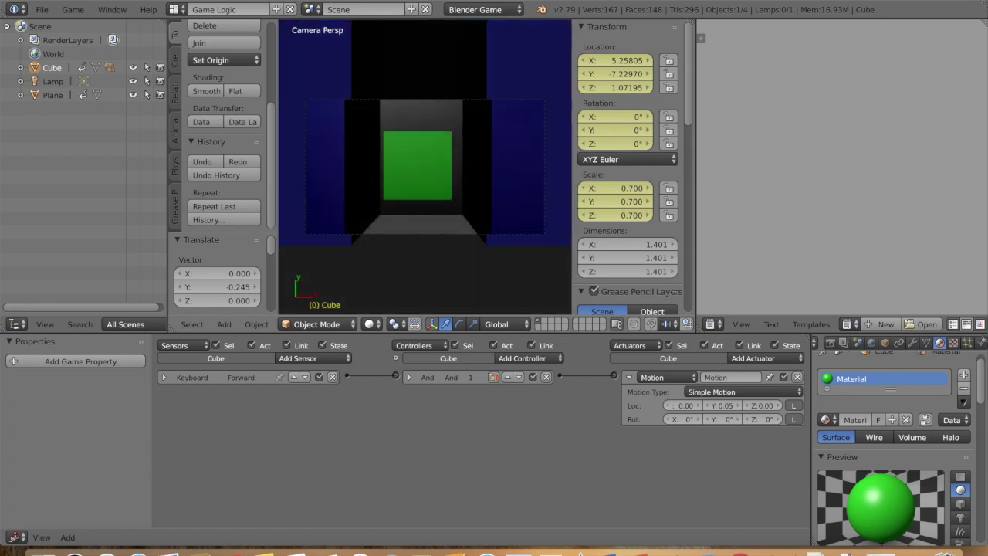
pyautogui.press('p')
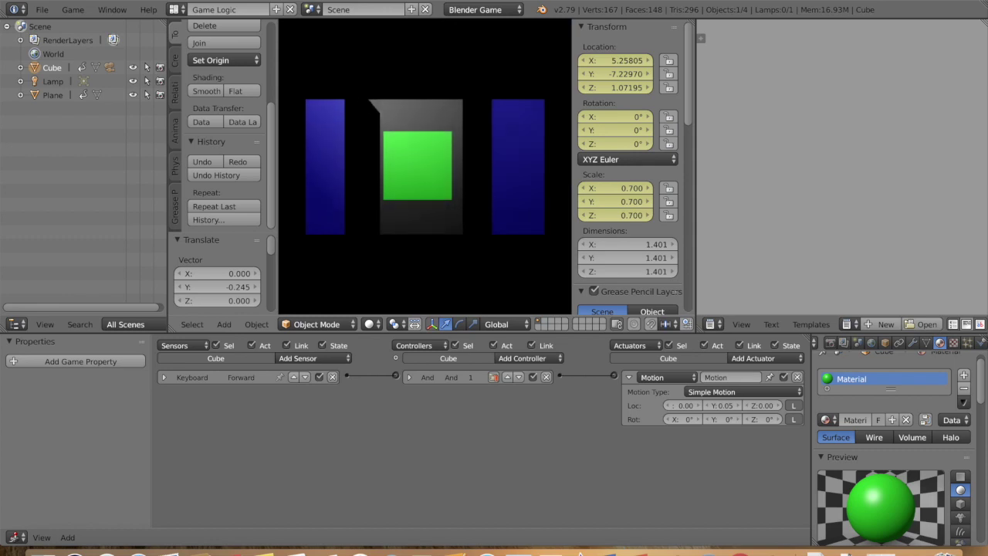
pyautogui.press('Escape')
pyautogui.press('p')
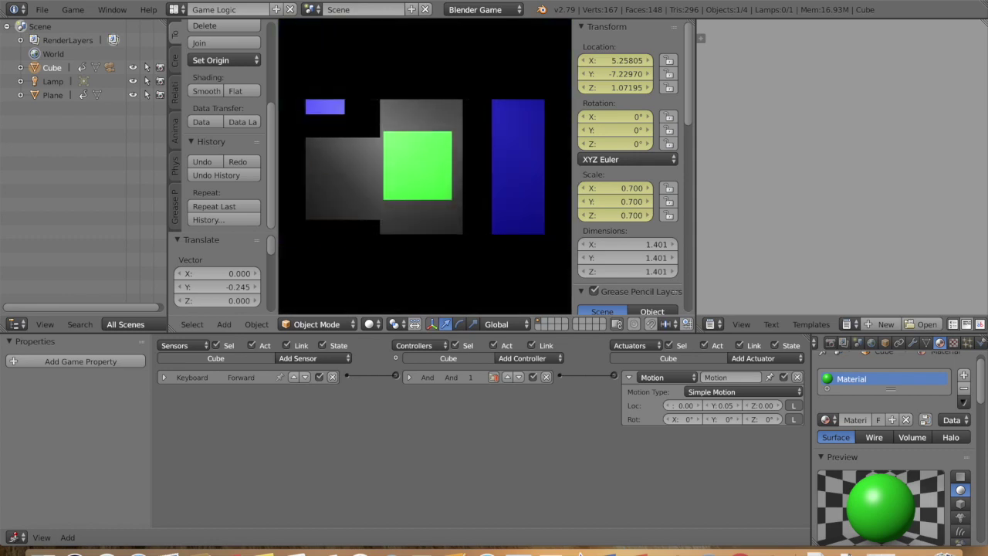
pyautogui.press('Escape')
# - Leave the camera view and test-run the game with the whole maze visible from above
pyautogui.scroll(-2, 474, 168)
pyautogui.press('KP_0')
pyautogui.scroll(-8, 473, 168)
pyautogui.press('KP_8')
pyautogui.press('p')
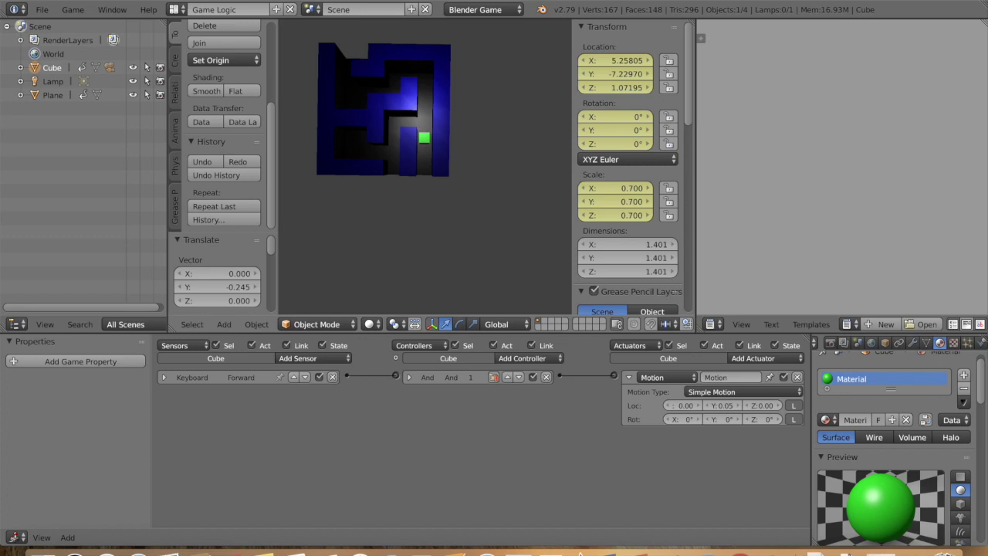
pyautogui.press('Escape')
# - Select the lamp above the maze and change its type to Sun
pyautogui.scroll(-8, 329, 199)
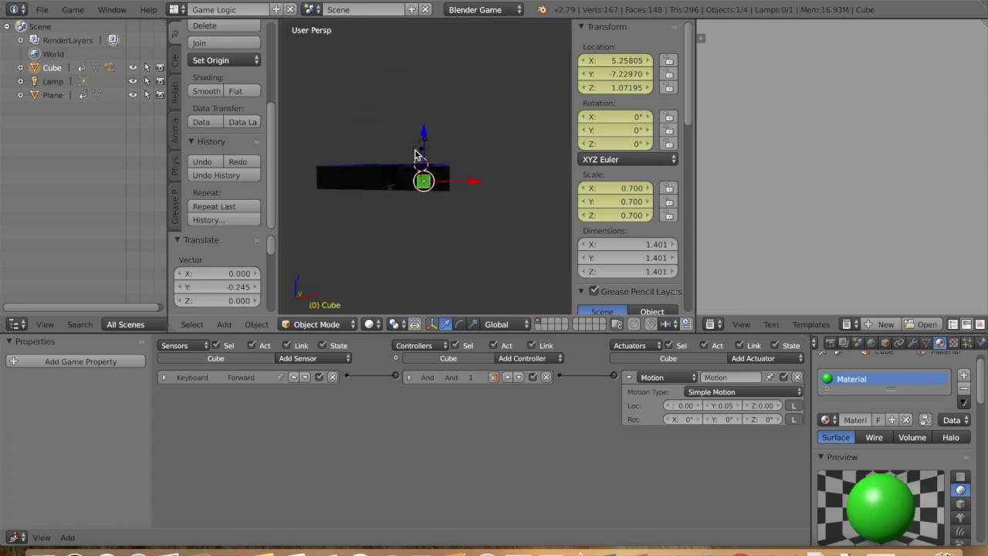
pyautogui.rightClick(421, 152)
pyautogui.press('KP_8')
pyautogui.press('KP_8')
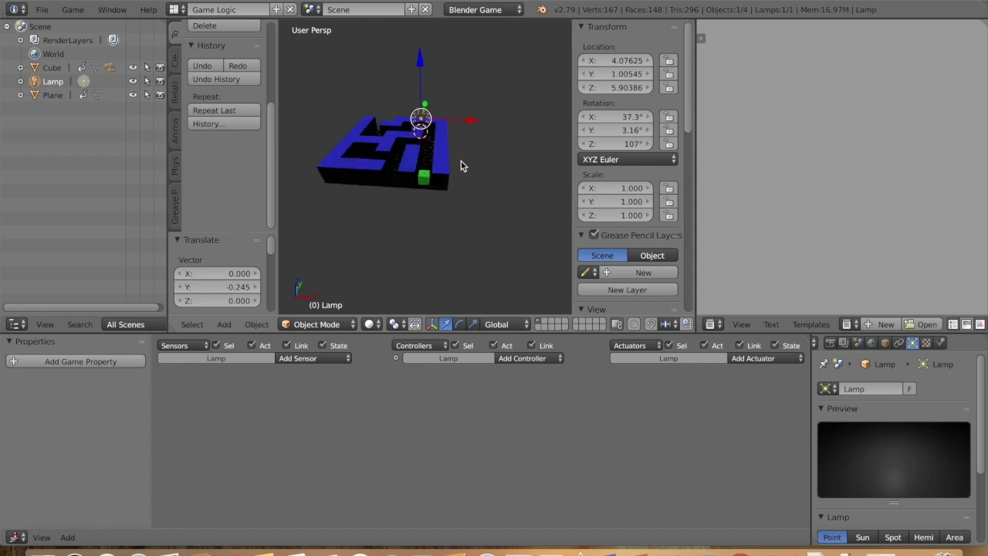
pyautogui.scroll(-4, 877, 438)
pyautogui.scroll(-1, 877, 438)
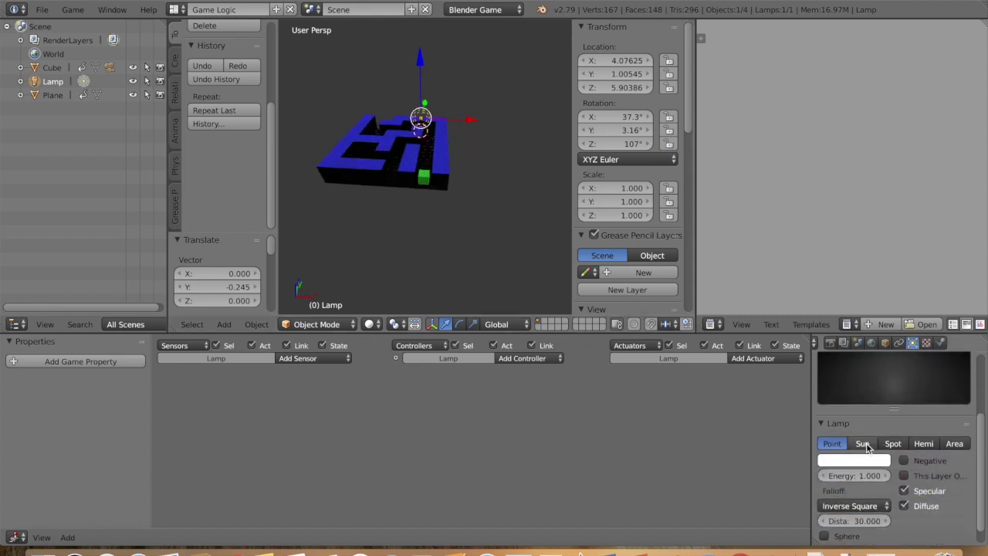
pyautogui.click(862, 443)
# - Move the sun lamp along X to about -0.30 and run the game to check the lighting
pyautogui.moveTo(473, 124)
pyautogui.mouseDown()
pyautogui.moveTo(451, 123)
pyautogui.moveTo(465, 137)
pyautogui.mouseUp()
pyautogui.press('ctrl+KP_0')
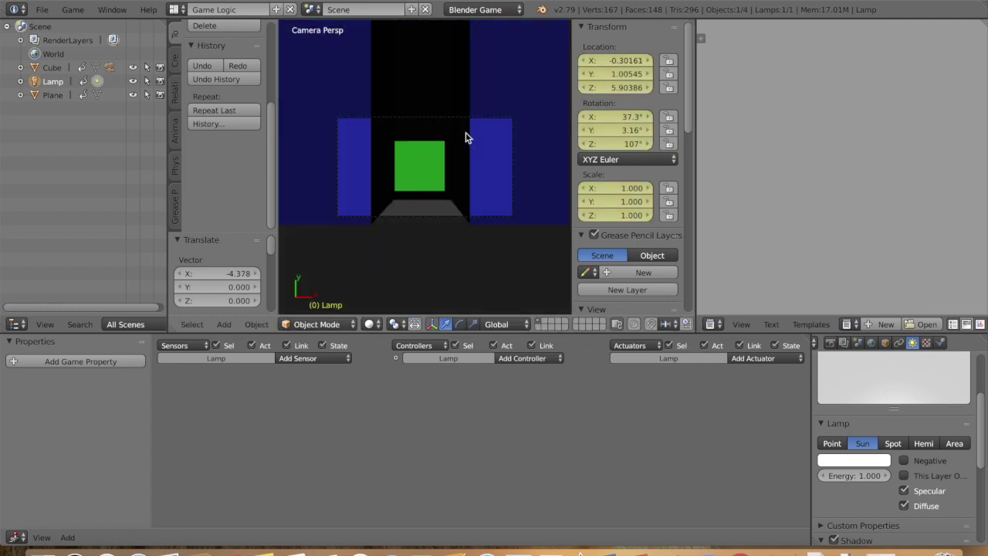
pyautogui.press('KP_0')
pyautogui.press('p')
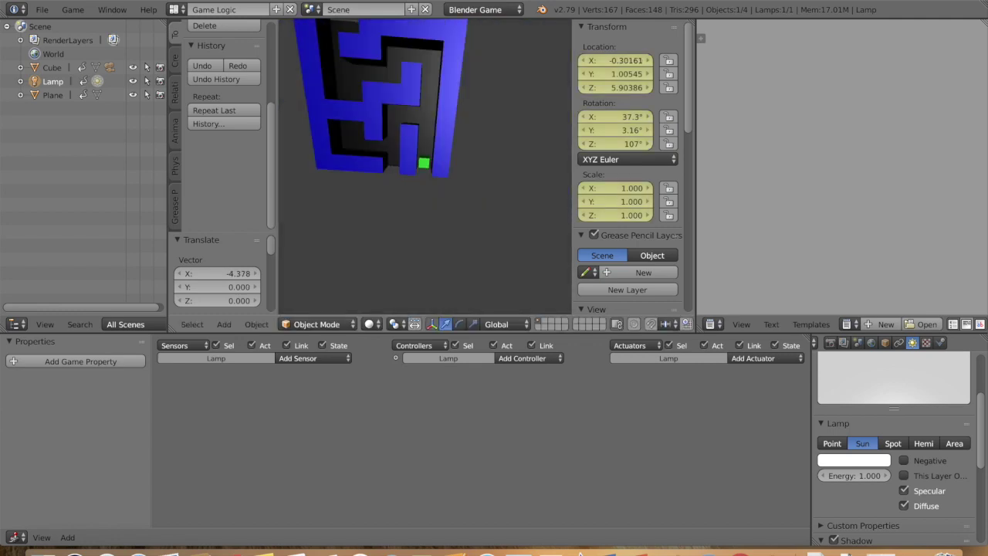
pyautogui.press('Escape')
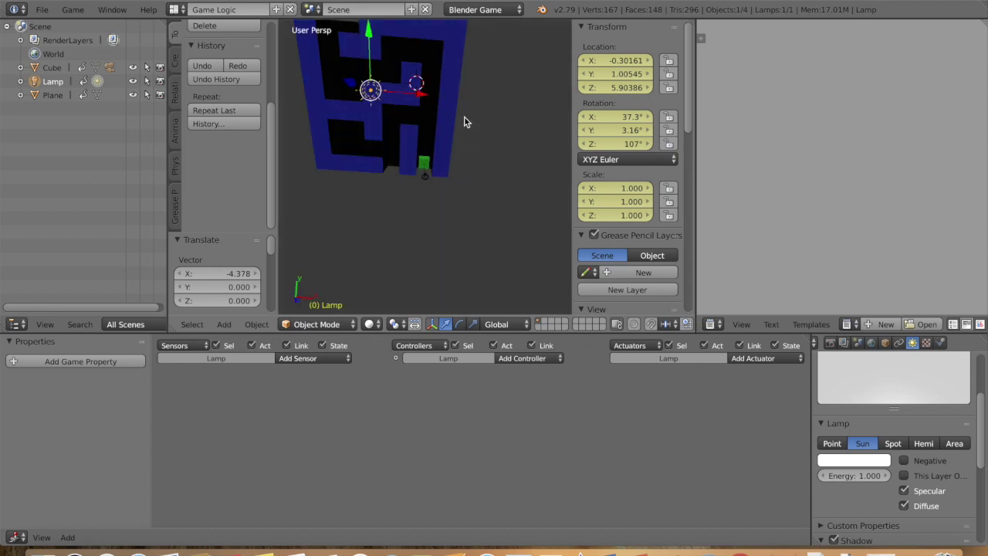
# - Shift the sun lamp along X to about -2.63 and test the lighting in the game again
pyautogui.scroll(-5, 464, 122)
pyautogui.moveTo(452, 132); pyautogui.dragTo(432, 129)
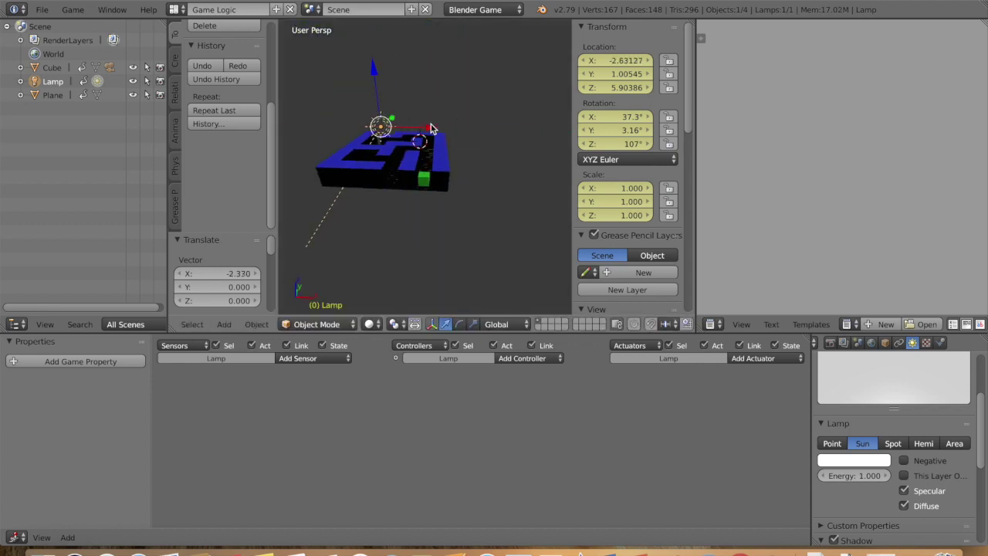
pyautogui.scroll(6, 467, 143)
pyautogui.scroll(-2, 467, 143)
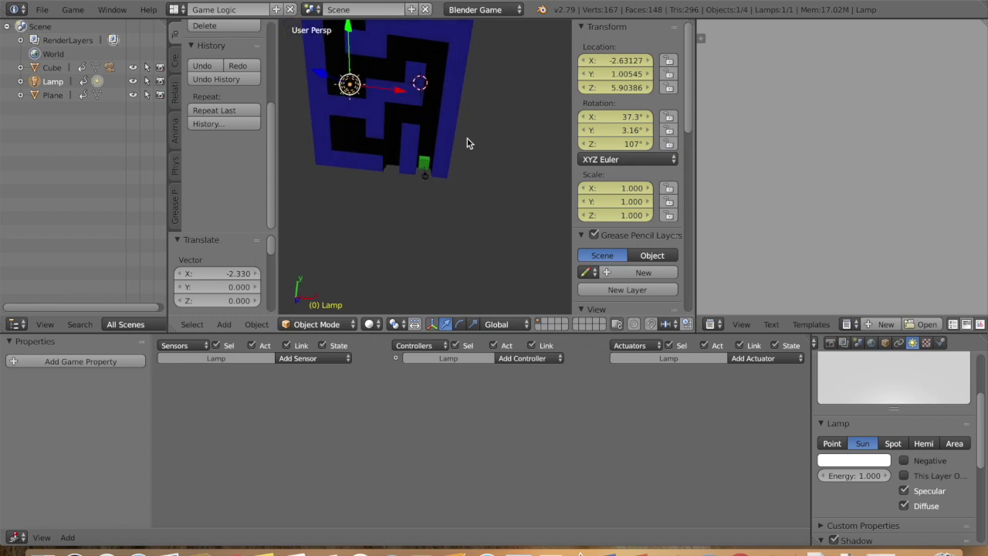
pyautogui.press('p')
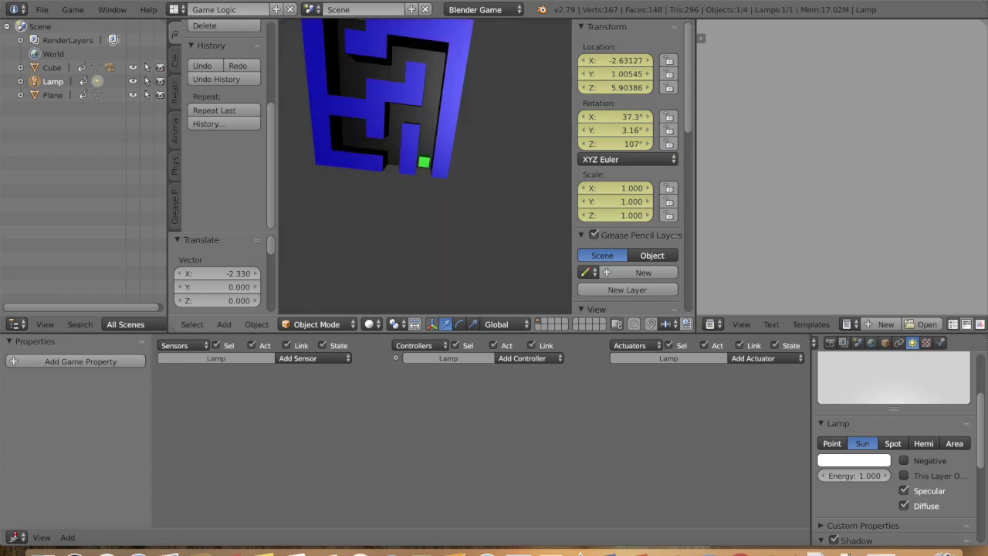
pyautogui.press('Escape')
# - Move the sun lamp along Y to about -2.45
pyautogui.moveTo(460, 144); pyautogui.dragTo(434, 143, button='middle')
pyautogui.press('g')
pyautogui.press('y')
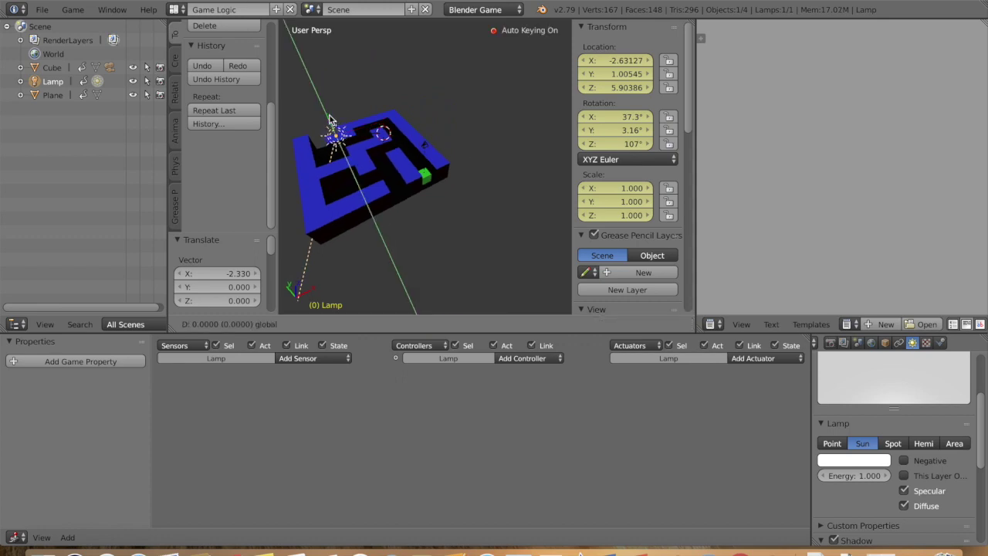
pyautogui.click(465, 186)
pyautogui.moveTo(466, 185); pyautogui.dragTo(435, 205, button='middle')
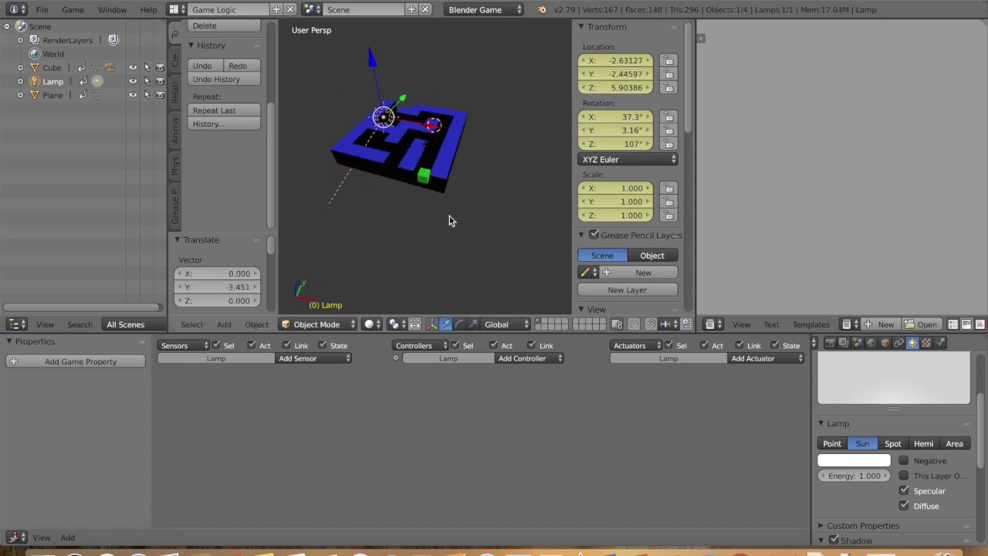
# - Add a new cube mesh at the centre of the maze
pyautogui.moveTo(507, 200); pyautogui.dragTo(456, 192, button='middle')
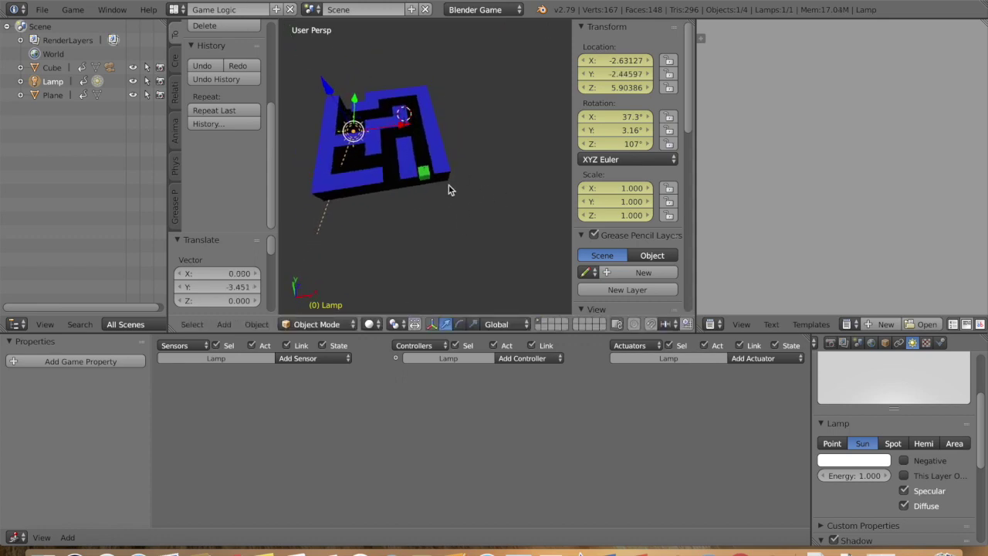
pyautogui.rightClick(423, 173)
pyautogui.scroll(6, 496, 205)
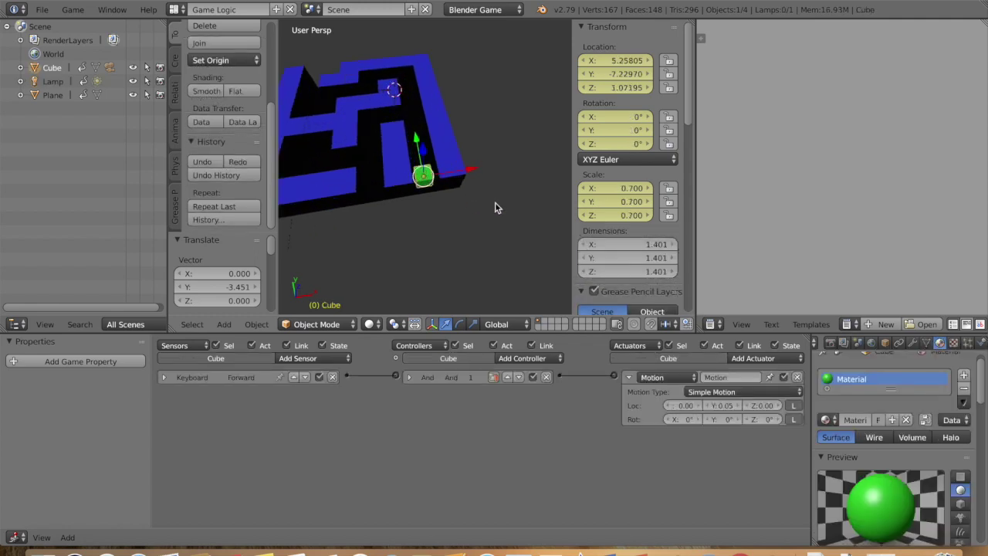
pyautogui.scroll(-7, 498, 202)
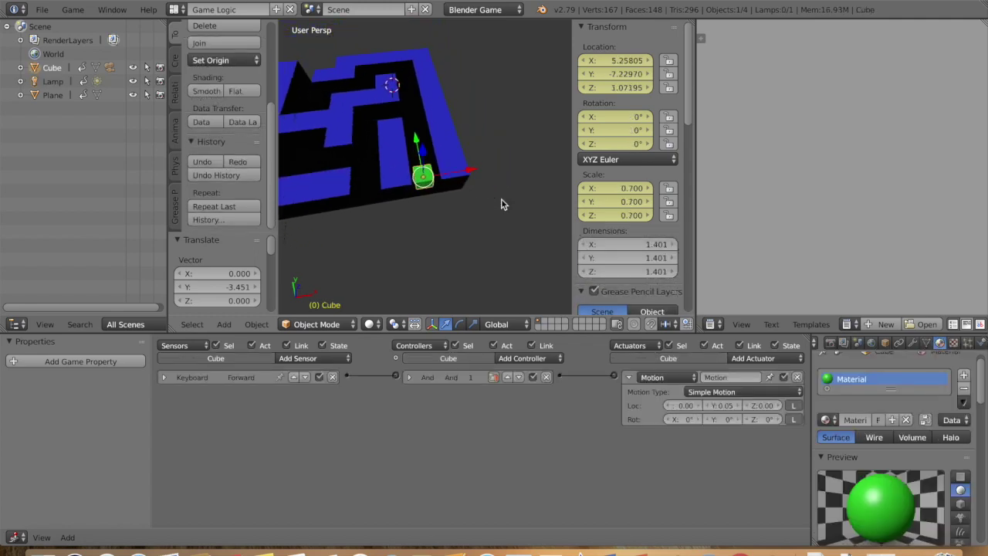
pyautogui.moveTo(505, 197); pyautogui.dragTo(441, 191, button='middle')
pyautogui.scroll(-2, 441, 191)
pyautogui.scroll(6, 441, 192)
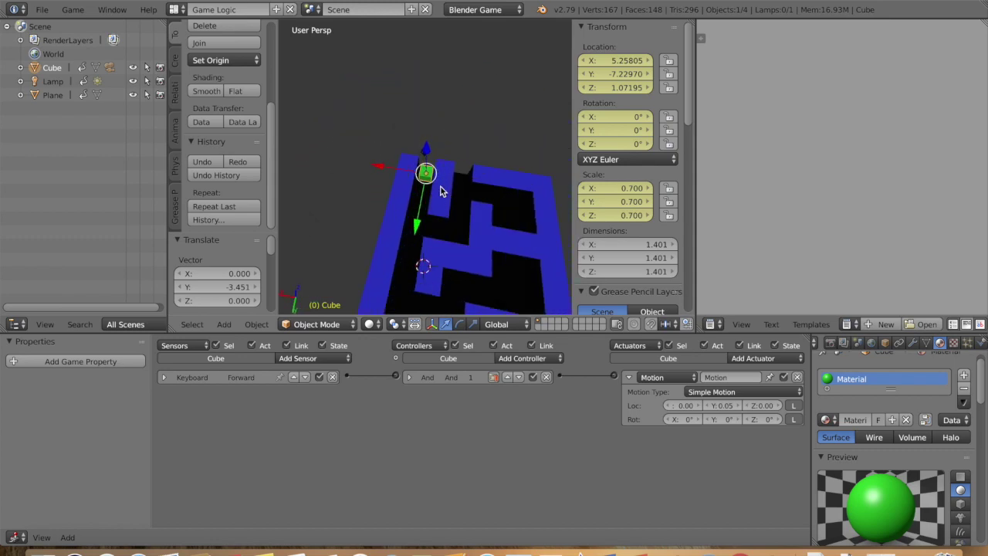
pyautogui.moveTo(532, 235); pyautogui.dragTo(515, 234, button='middle')
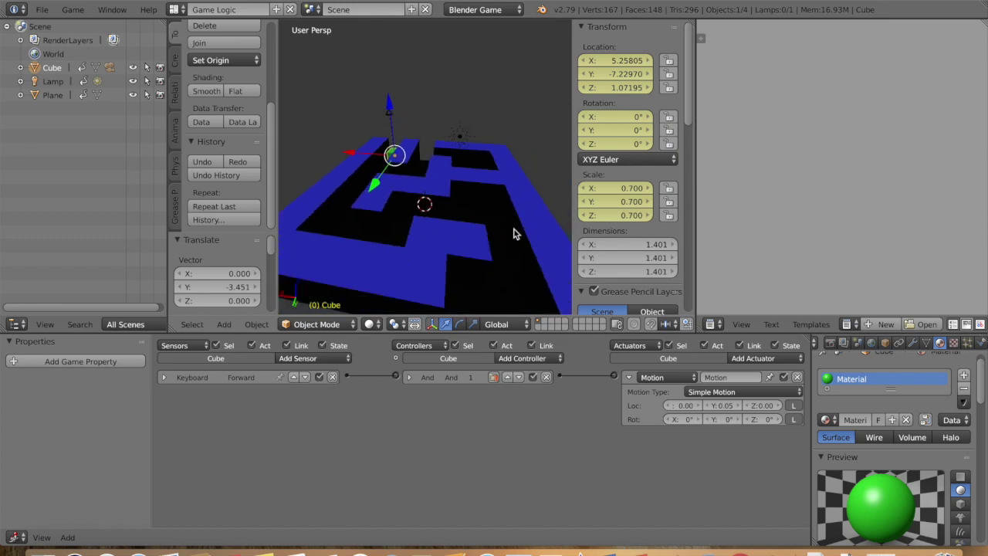
pyautogui.hotkey('shift', 'a')
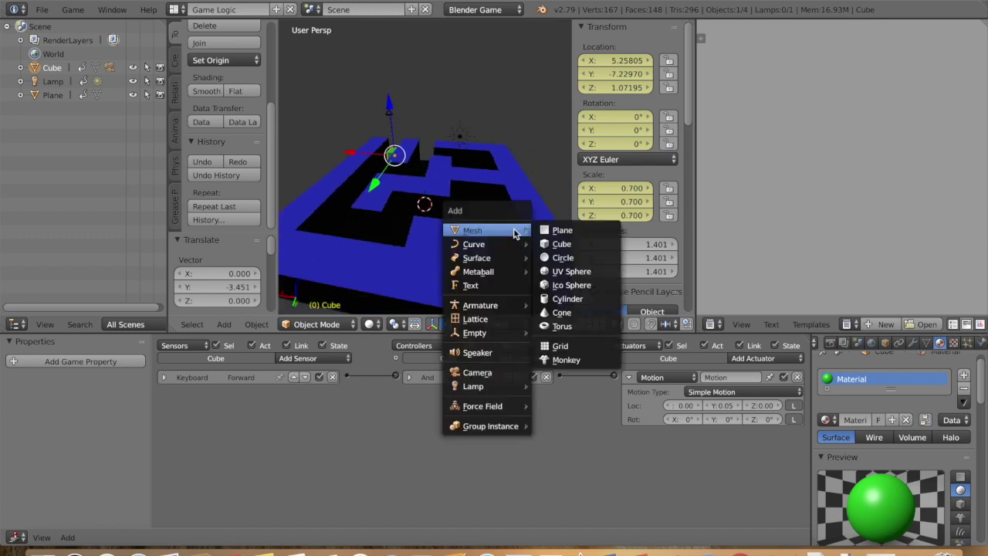
pyautogui.click(562, 244)
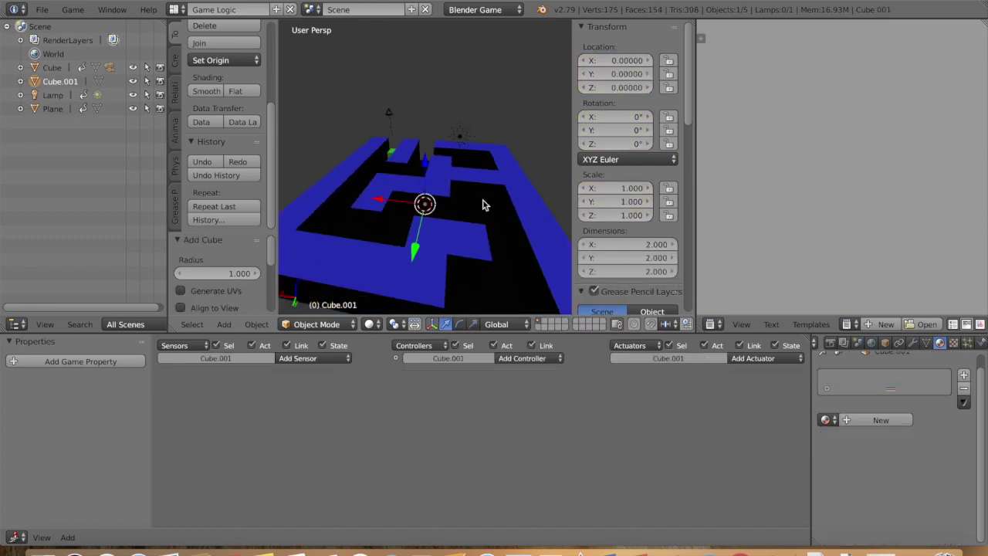
# - Move the new cube to the maze's exit opening, at about X -5.41, Y 6.39, Z 1.92
pyautogui.moveTo(415, 244); pyautogui.dragTo(418, 279)
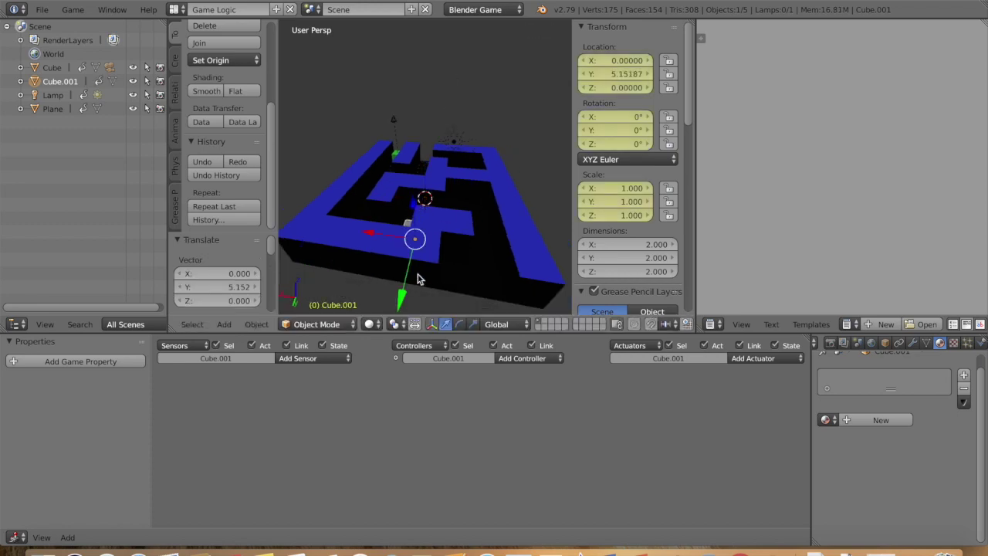
pyautogui.moveTo(373, 233); pyautogui.dragTo(438, 245)
pyautogui.moveTo(488, 300); pyautogui.dragTo(489, 311)
pyautogui.moveTo(498, 259); pyautogui.dragTo(501, 218)
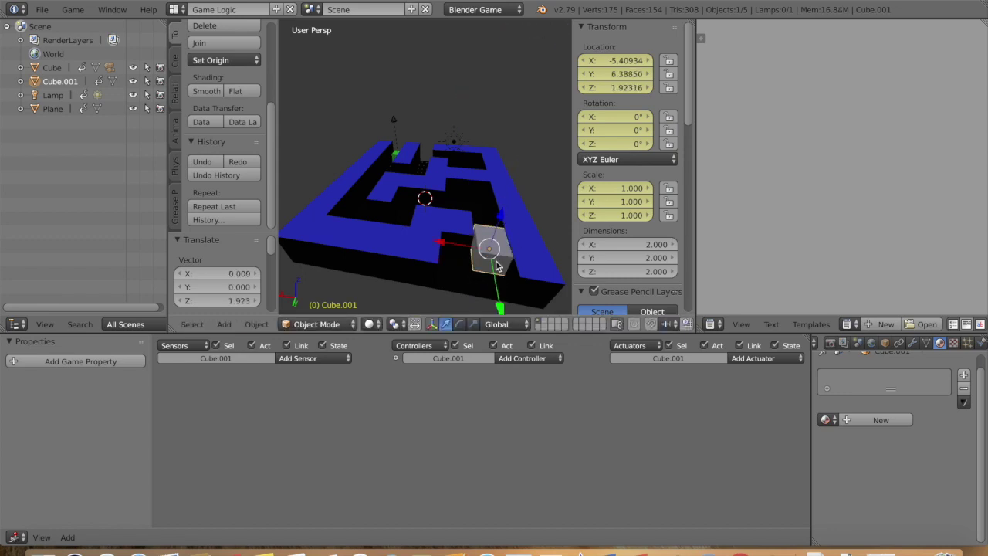
# - Scale the exit cube to about 2.351 in X and 0.285 in Z, and shift it to about X -4.45, Z 0.40
pyautogui.click(473, 324)
pyautogui.moveTo(502, 220); pyautogui.dragTo(388, 245)
pyautogui.click(449, 322)
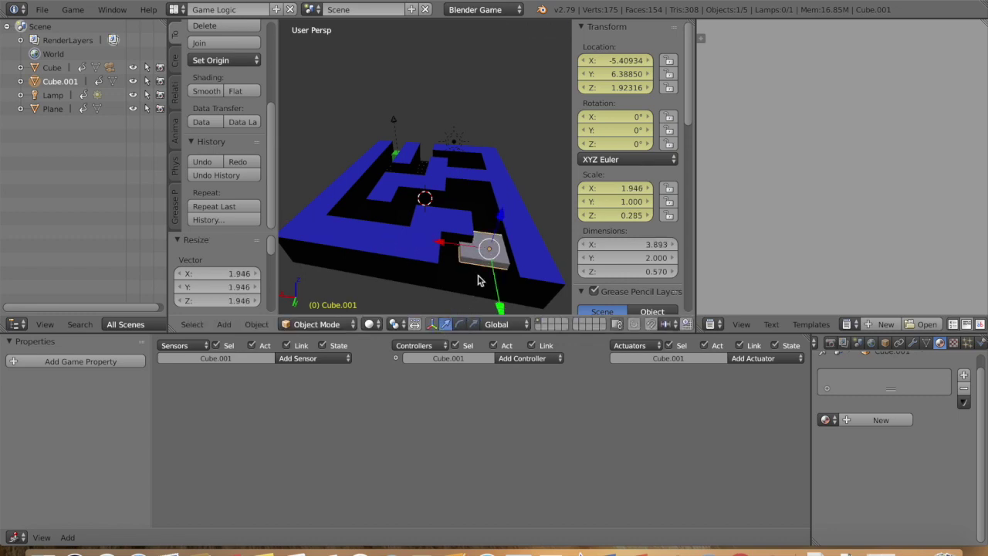
pyautogui.moveTo(501, 220); pyautogui.dragTo(495, 229)
pyautogui.moveTo(451, 255); pyautogui.dragTo(414, 255)
pyautogui.click(471, 325)
pyautogui.press('a')
# - Narrow the exit slab along Y to a scale of about 0.409
pyautogui.scroll(-5, 527, 260)
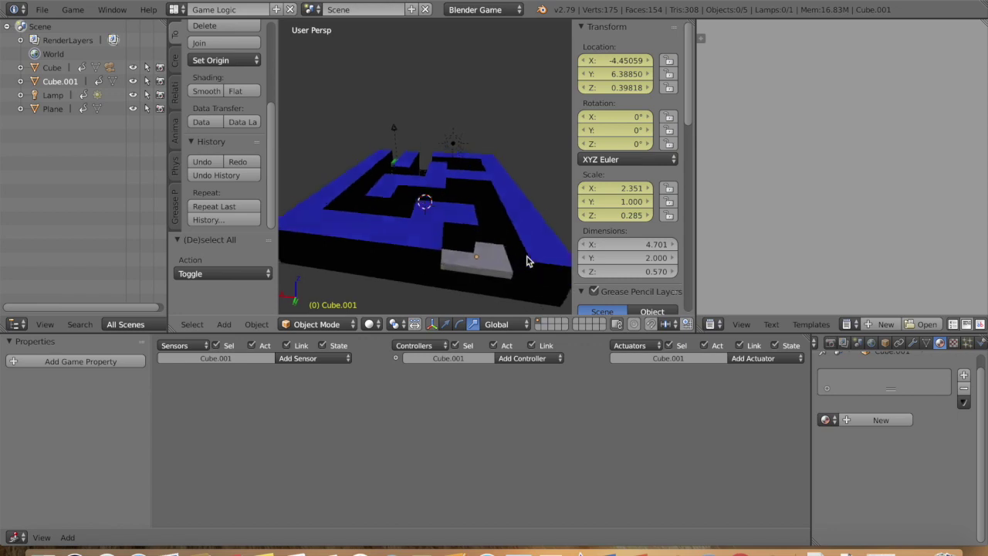
pyautogui.rightClick(502, 238)
pyautogui.press('KP_2')
pyautogui.press('KP_2')
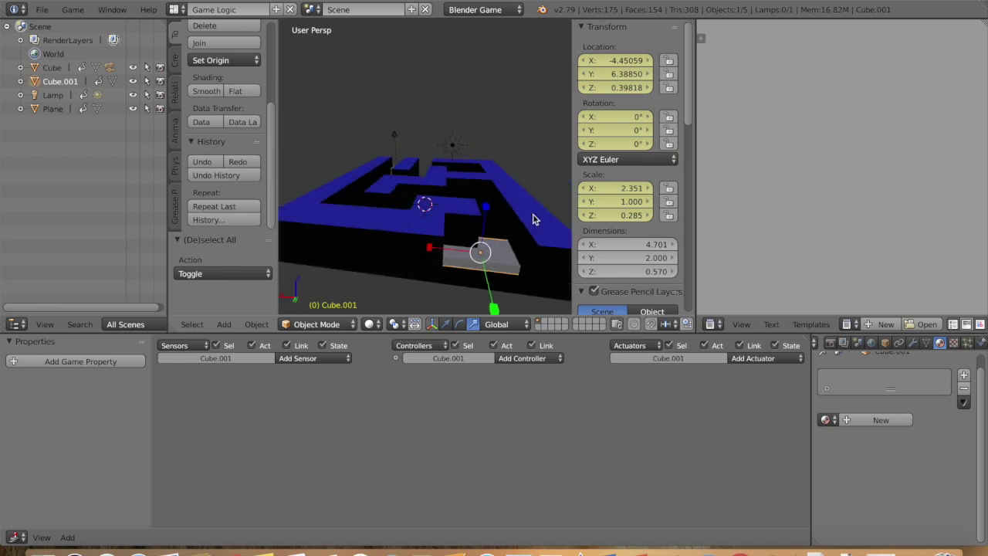
pyautogui.moveTo(482, 288); pyautogui.dragTo(486, 272)
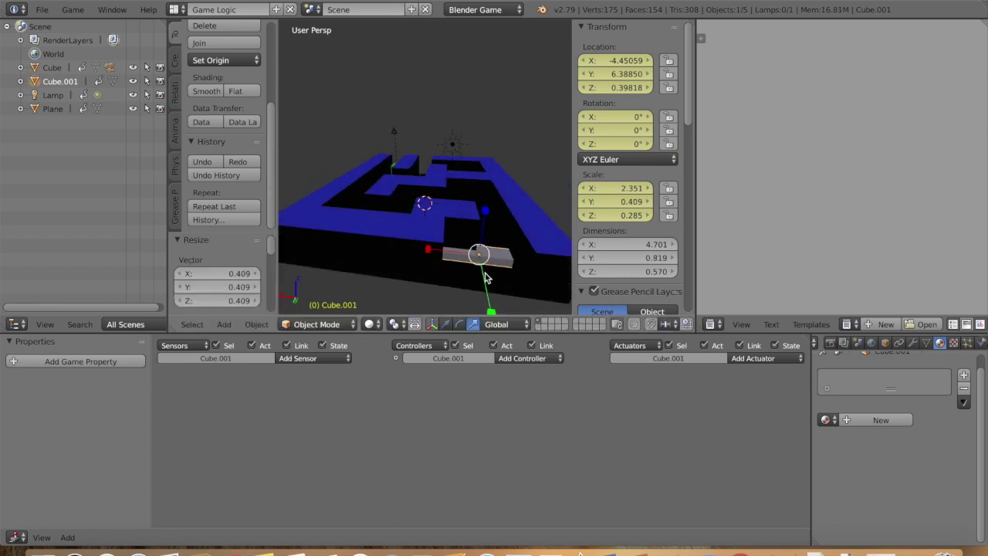
# - Shift the exit slab along Y to about 7.79 so it sits in the gap of the outer wall
pyautogui.click(446, 325)
pyautogui.moveTo(487, 302)
pyautogui.mouseDown()
pyautogui.moveTo(490, 326)
pyautogui.moveTo(487, 309)
pyautogui.mouseUp()
pyautogui.press('KP_4')
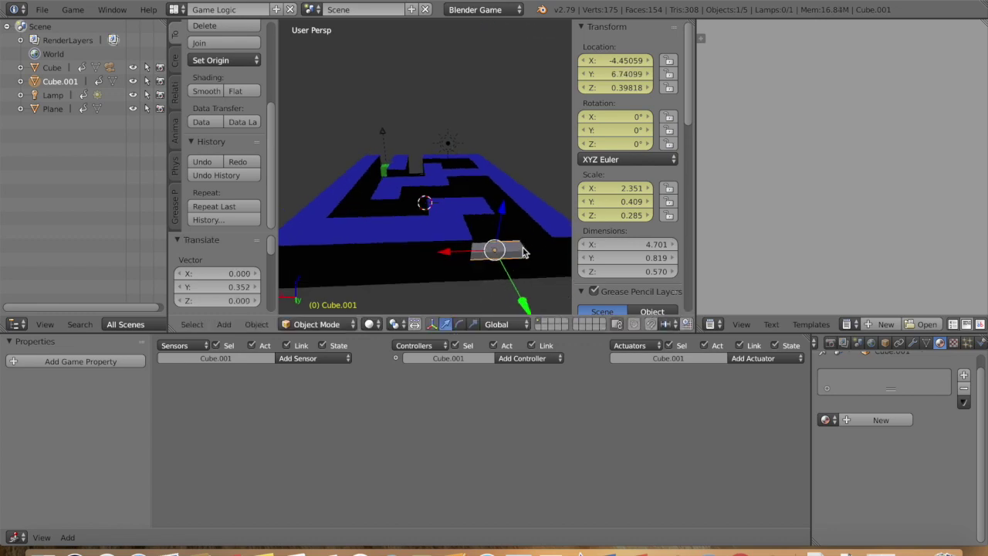
pyautogui.moveTo(524, 251); pyautogui.dragTo(523, 249, button='middle')
pyautogui.moveTo(566, 239); pyautogui.dragTo(568, 243)
pyautogui.moveTo(511, 244); pyautogui.dragTo(514, 260, button='middle')
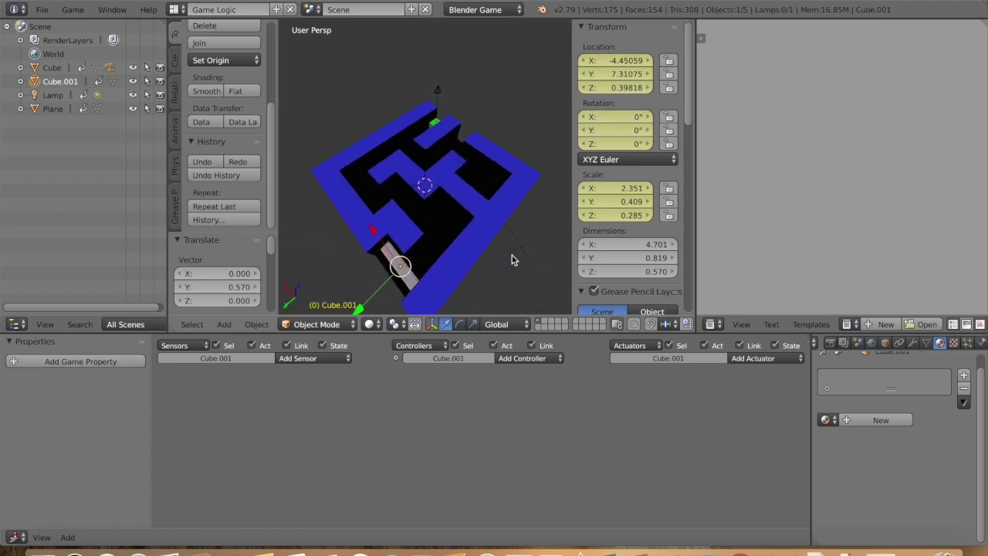
pyautogui.moveTo(363, 307); pyautogui.dragTo(358, 310)
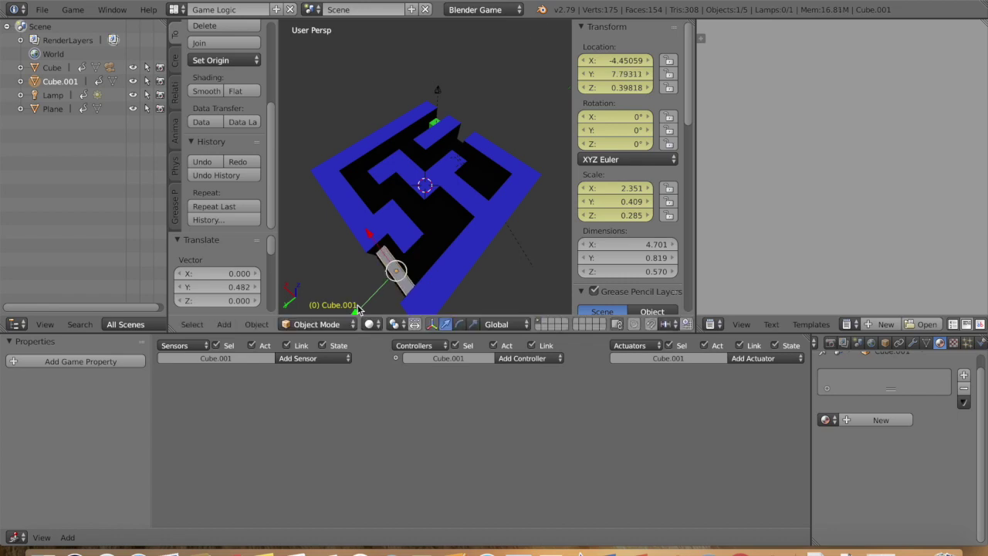
# - Add a Collision sensor to the exit slab
pyautogui.moveTo(501, 235); pyautogui.dragTo(474, 247, button='middle')
pyautogui.click(319, 358)
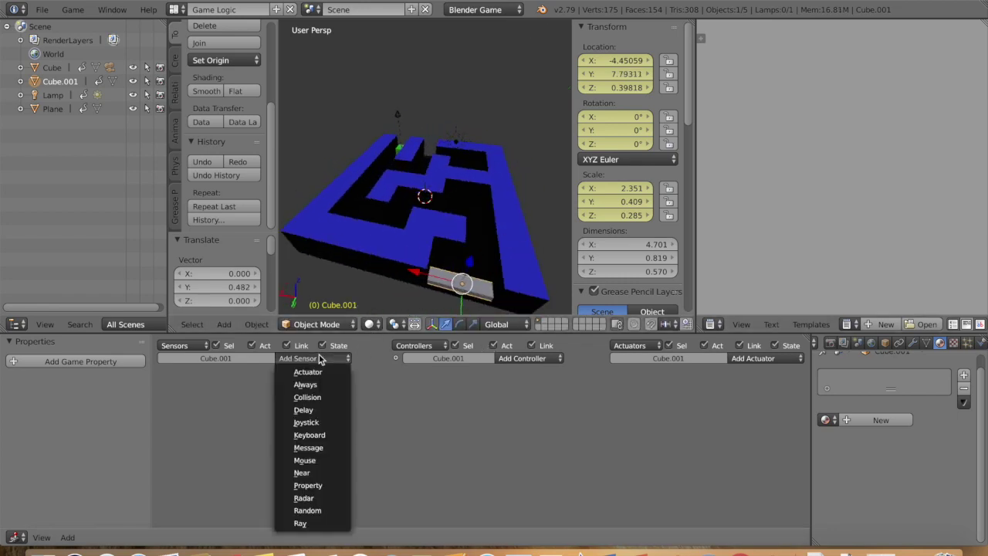
pyautogui.click(313, 397)
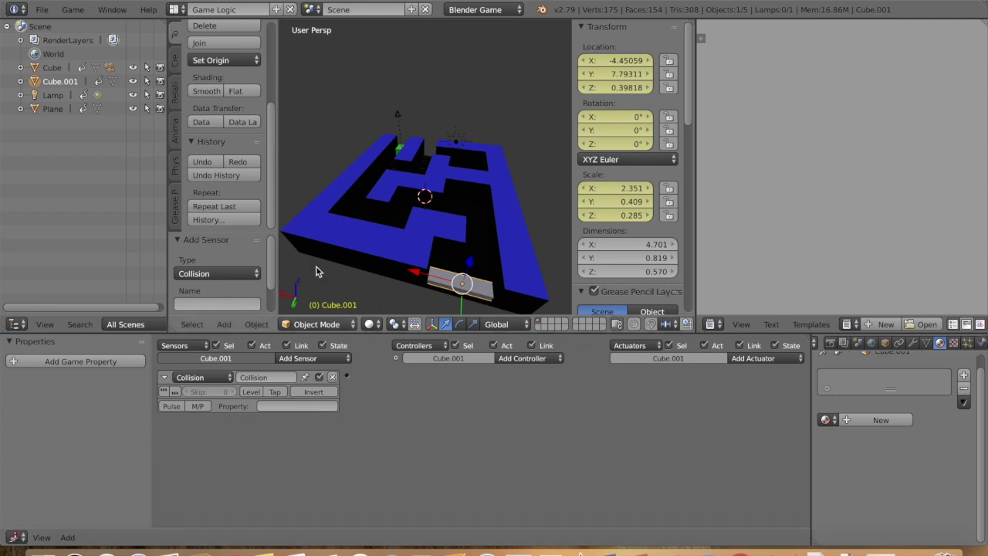
# - Add a game property named End to the exit slab
pyautogui.click(110, 361)
pyautogui.click(24, 381)
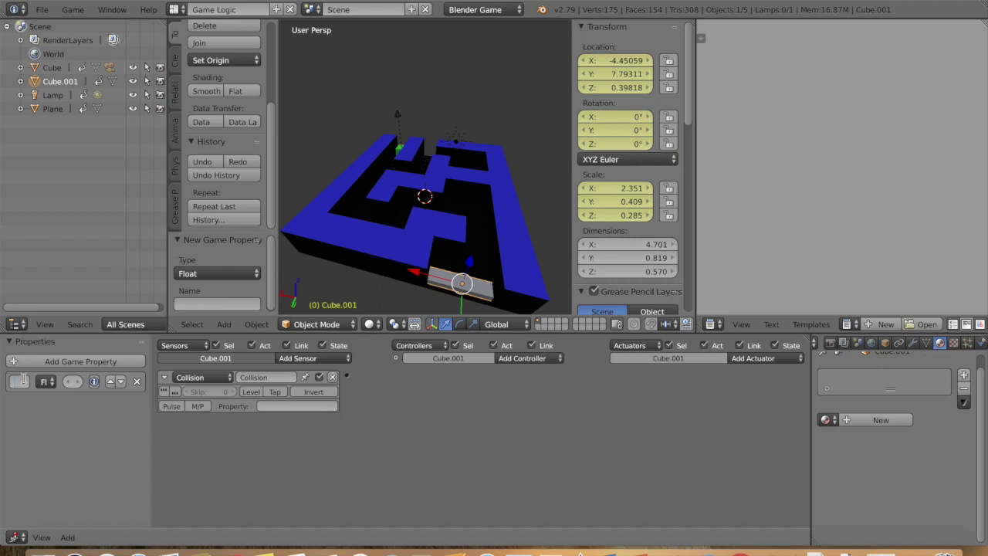
pyautogui.write('End')
pyautogui.press('Return')
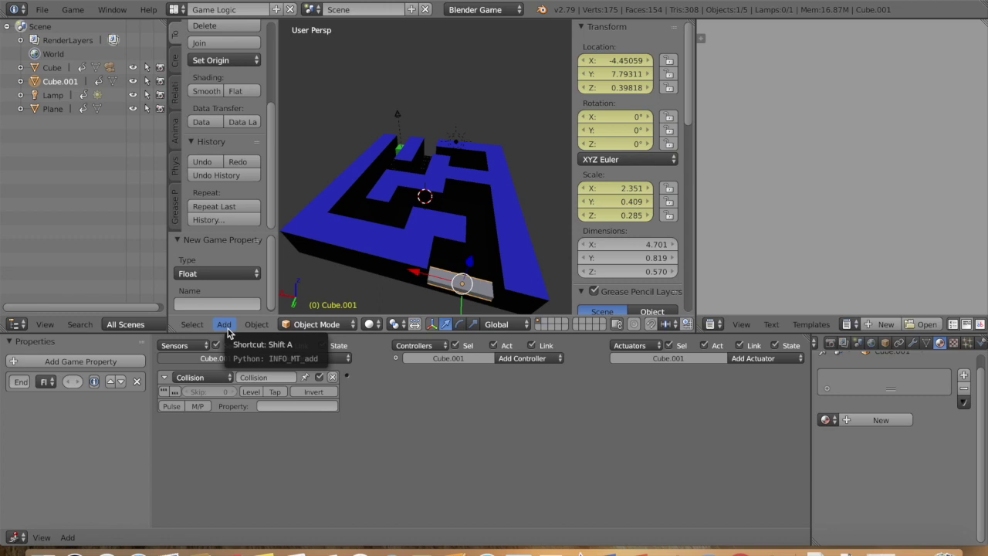
# - Select the green cube, undoing the accidental move, and add a game property named Cube to it
pyautogui.moveTo(397, 149); pyautogui.dragTo(360, 151, button='right')
pyautogui.click(212, 161)
pyautogui.hscroll(-3, 402, 168)
pyautogui.rightClick(389, 153)
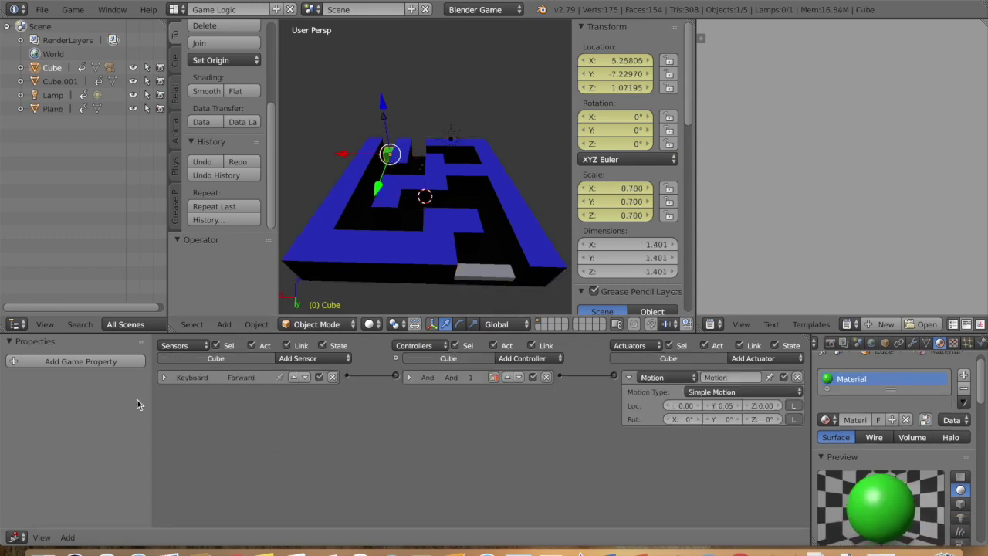
pyautogui.click(119, 362)
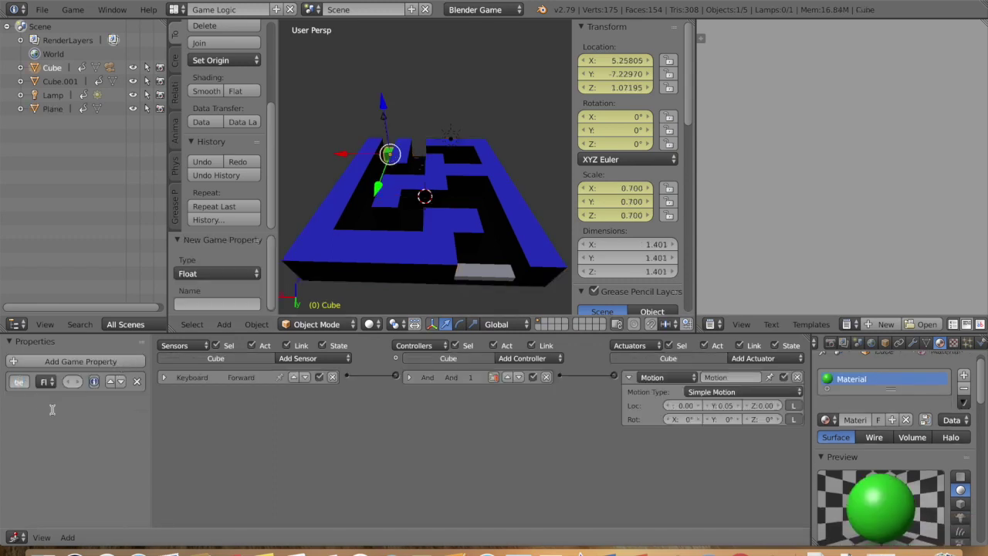
pyautogui.press('Return')
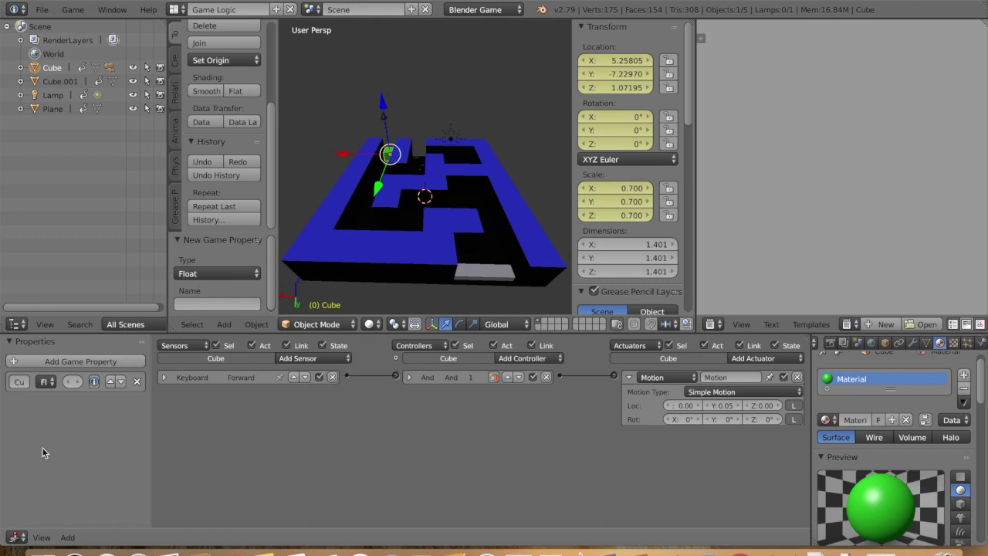
# - Set the exit slab's Collision sensor to the green cube's property and link it to a new And controller
pyautogui.rightClick(476, 274)
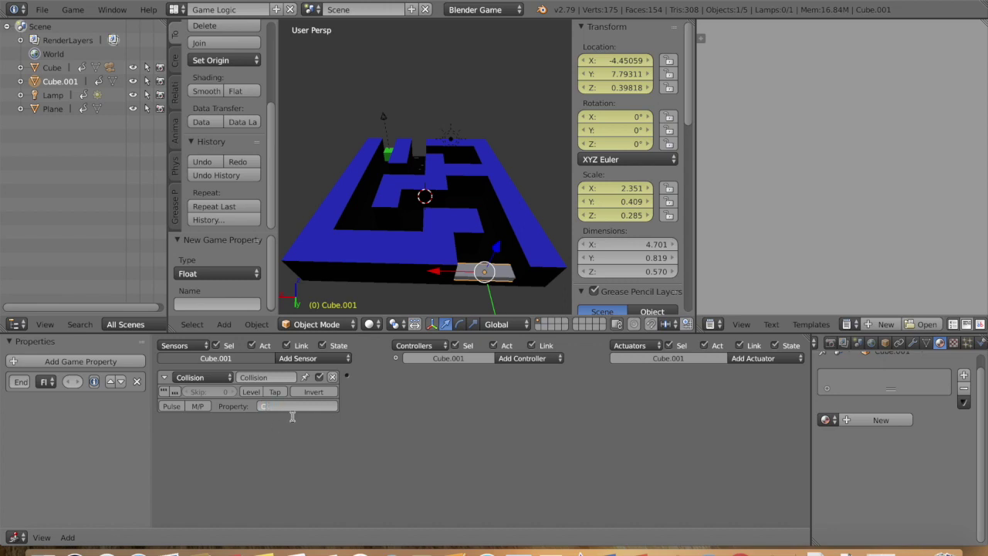
pyautogui.click(164, 378)
pyautogui.click(533, 358)
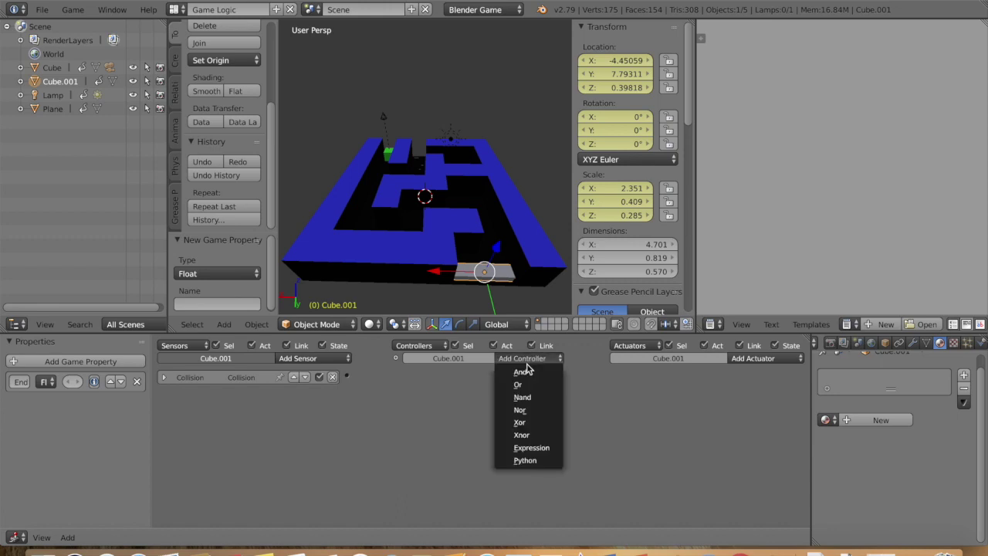
pyautogui.click(529, 373)
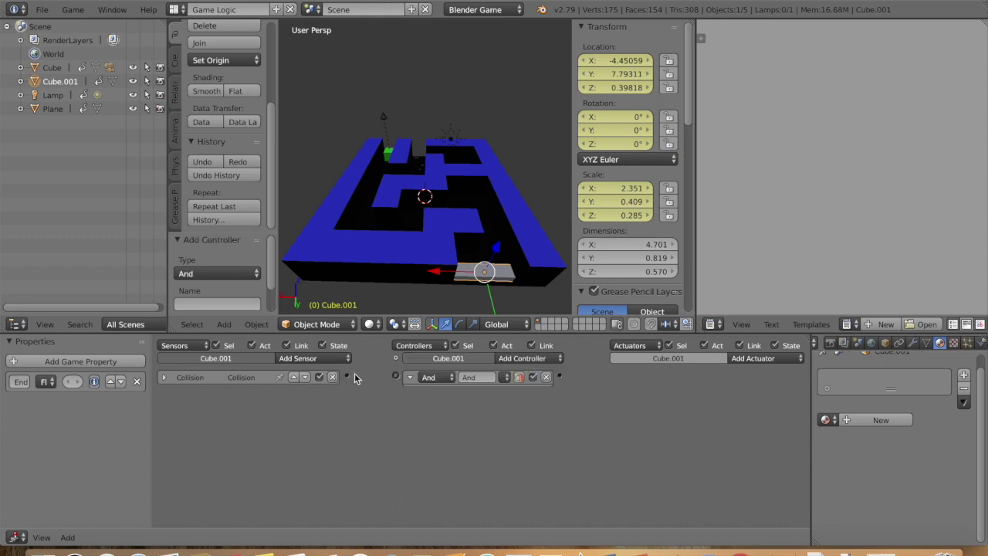
pyautogui.moveTo(346, 377); pyautogui.dragTo(395, 377)
pyautogui.click(410, 377)
# - Add a Game actuator set to Quit Game on the exit slab and link the And controller to it
pyautogui.click(760, 360)
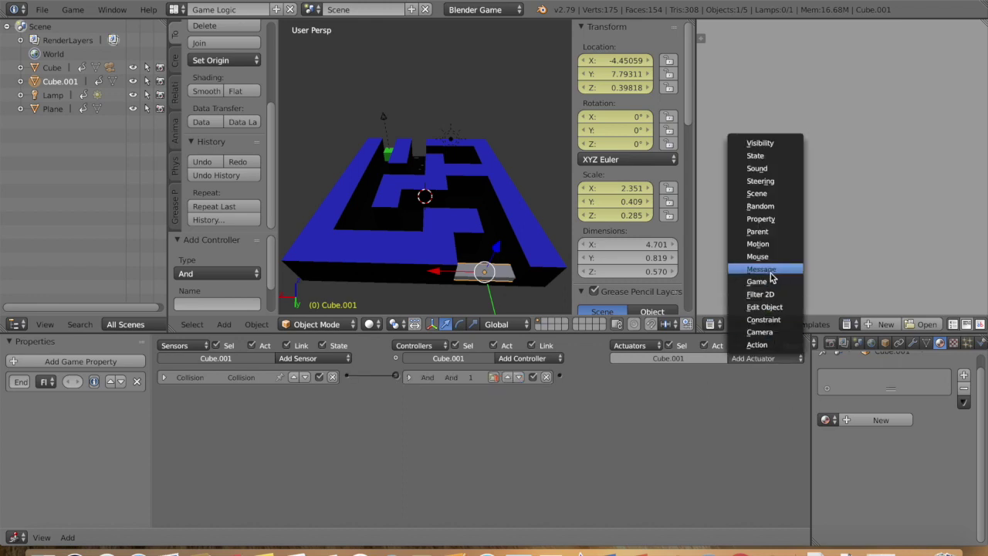
pyautogui.click(774, 360)
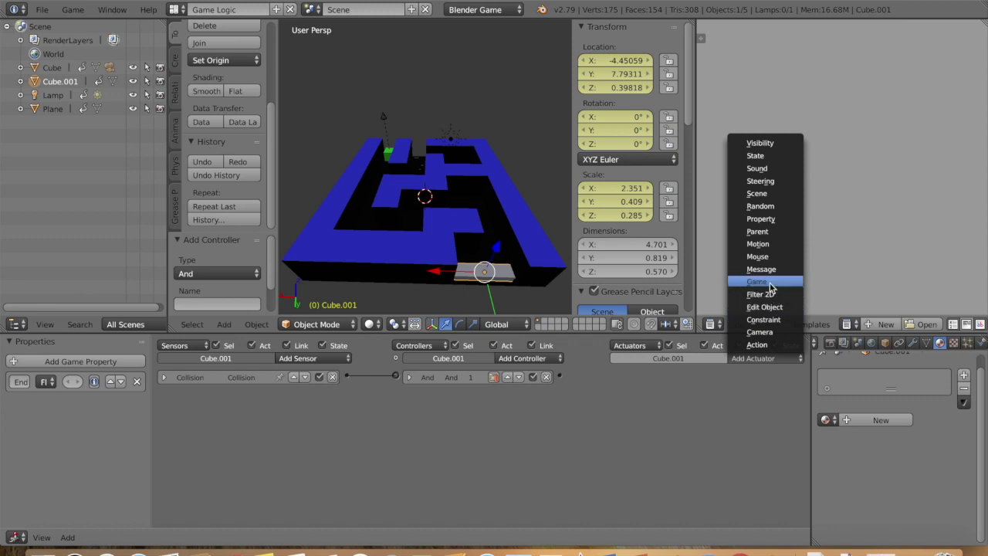
pyautogui.click(772, 293)
pyautogui.click(729, 394)
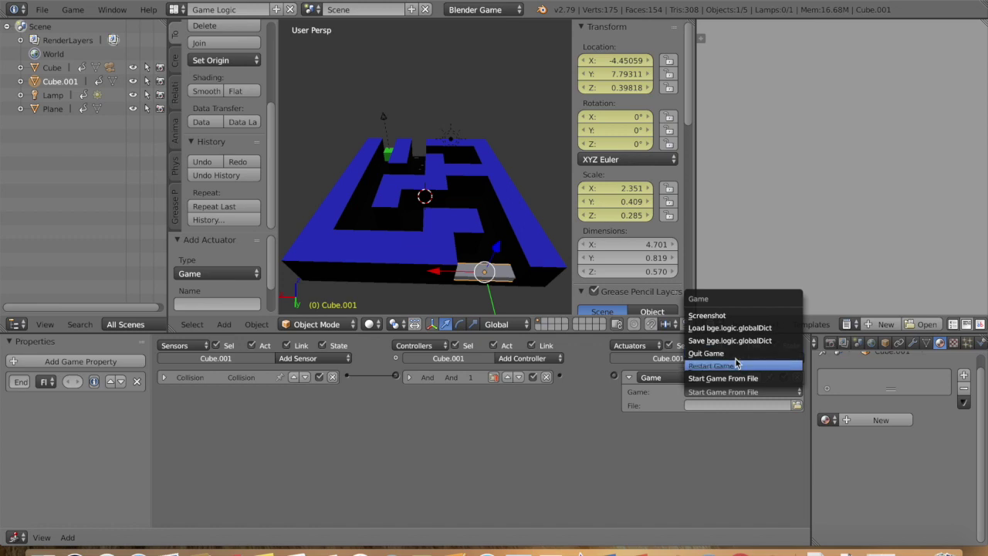
pyautogui.click(732, 353)
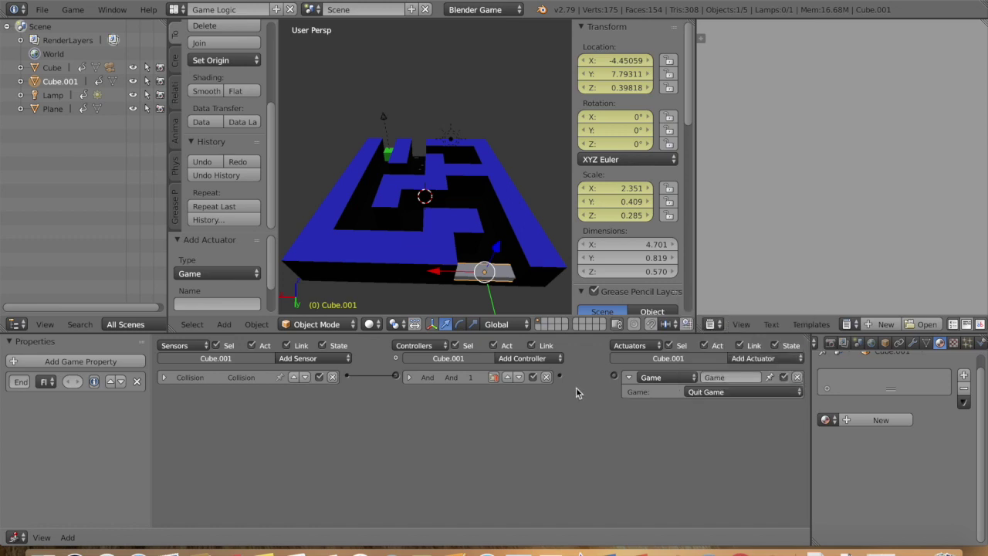
pyautogui.moveTo(562, 378); pyautogui.dragTo(614, 377)
pyautogui.click(630, 377)
# - Select the maze mesh and put it in Edit Mode
pyautogui.hscroll(-10, 518, 188)
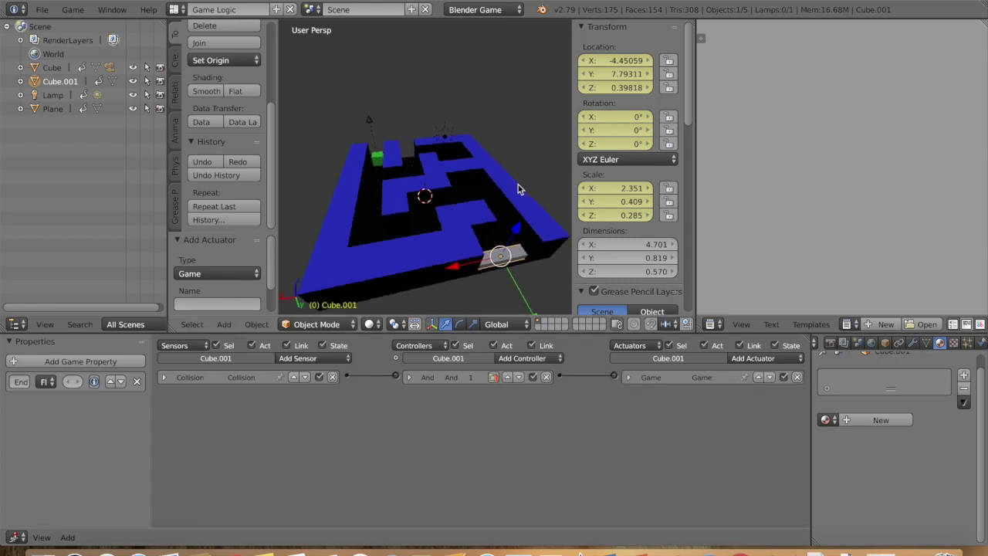
pyautogui.hscroll(-10, 518, 188)
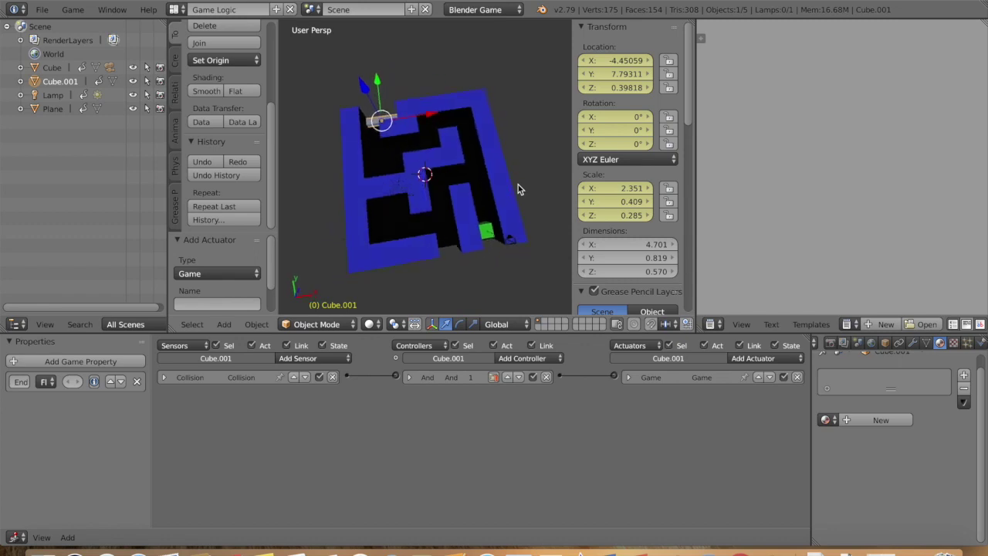
pyautogui.scroll(5, 518, 187)
pyautogui.scroll(-5, 518, 188)
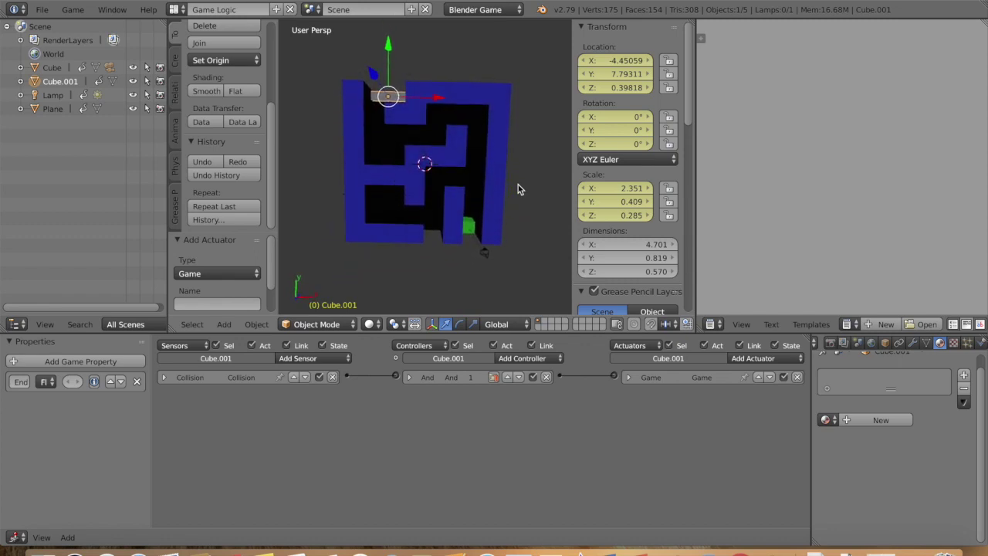
pyautogui.scroll(-10, 518, 184)
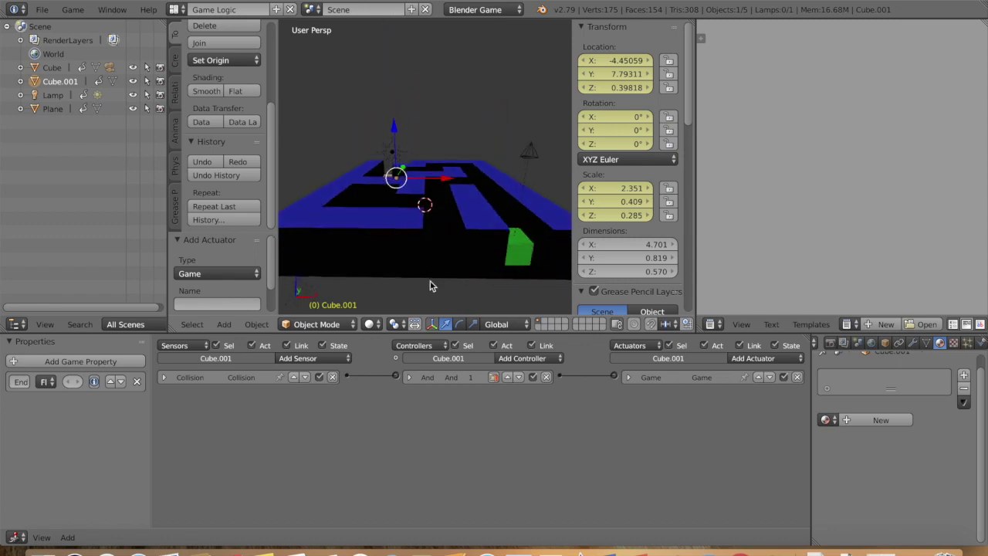
pyautogui.click(328, 325)
pyautogui.click(322, 306)
pyautogui.rightClick(445, 247)
pyautogui.click(338, 324)
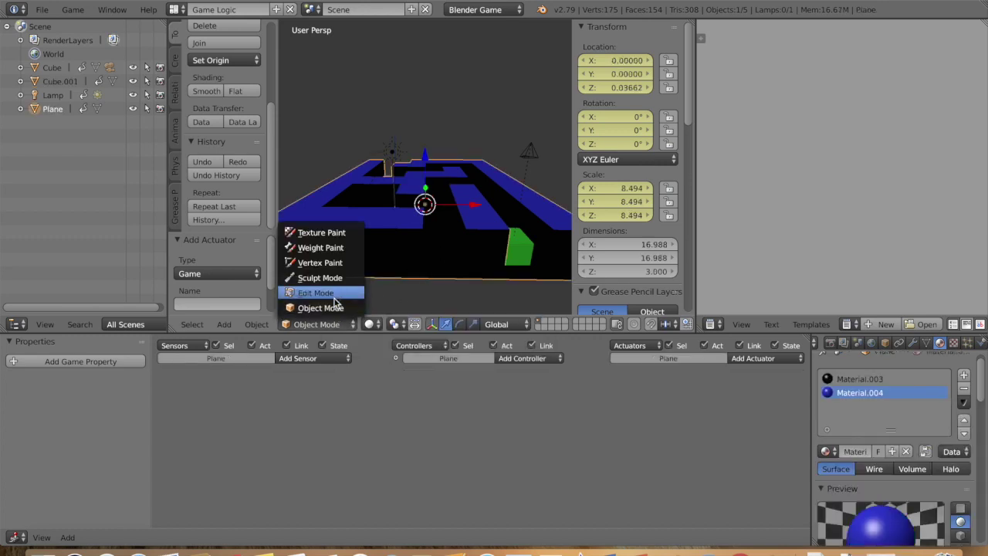
pyautogui.click(337, 292)
# - Assign the blue Material.004 to the floor face filling the gap in the maze's front wall, beside the green cube's corridor
pyautogui.scroll(10, 494, 291)
pyautogui.scroll(-5, 495, 291)
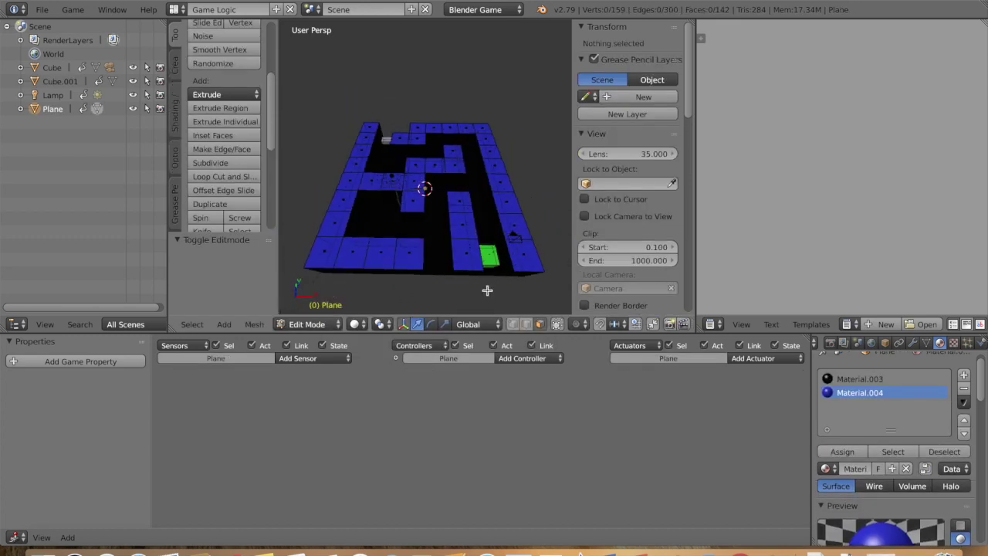
pyautogui.rightClick(433, 271)
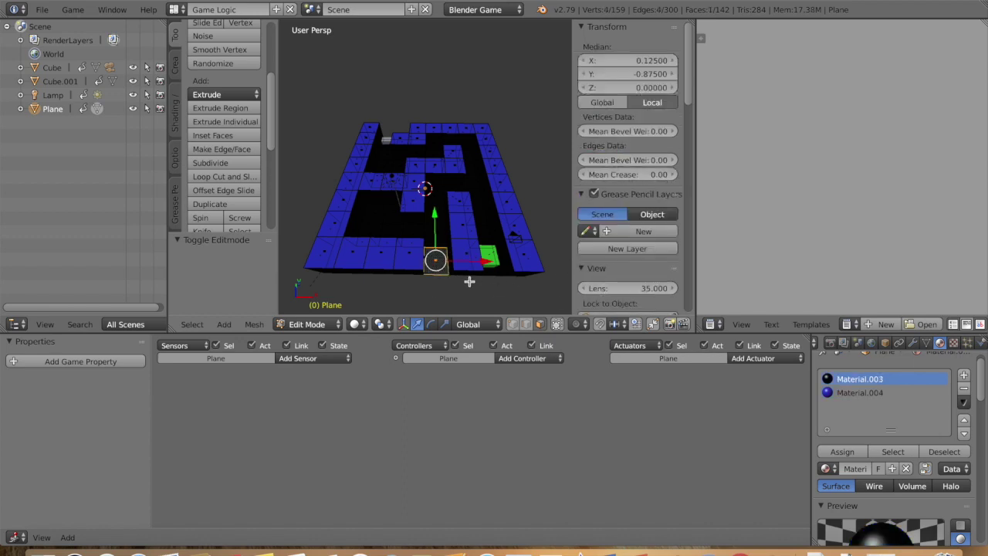
pyautogui.click(860, 393)
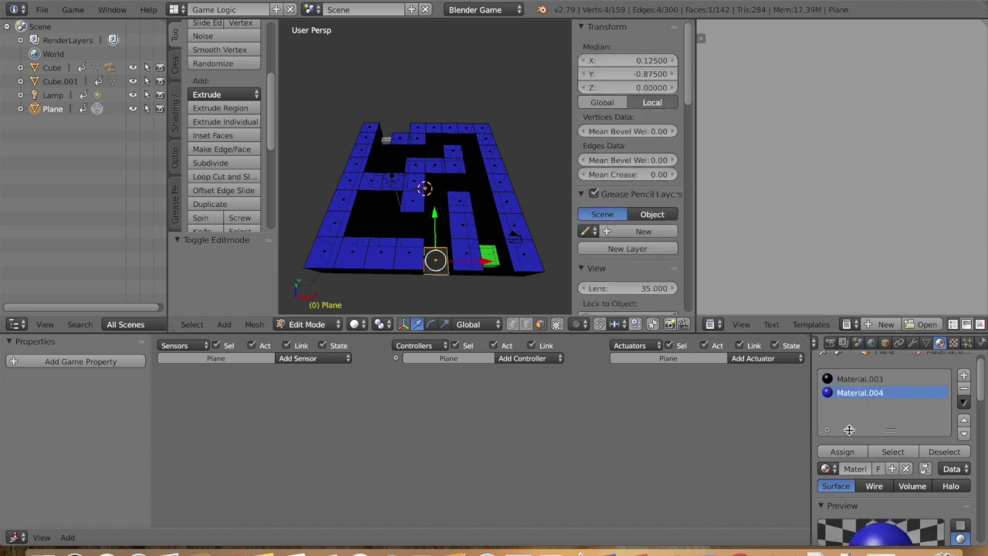
pyautogui.click(842, 451)
# - Extrude the selected floor face up 3 units to close the wall gap, and return to Object Mode
pyautogui.press('e')
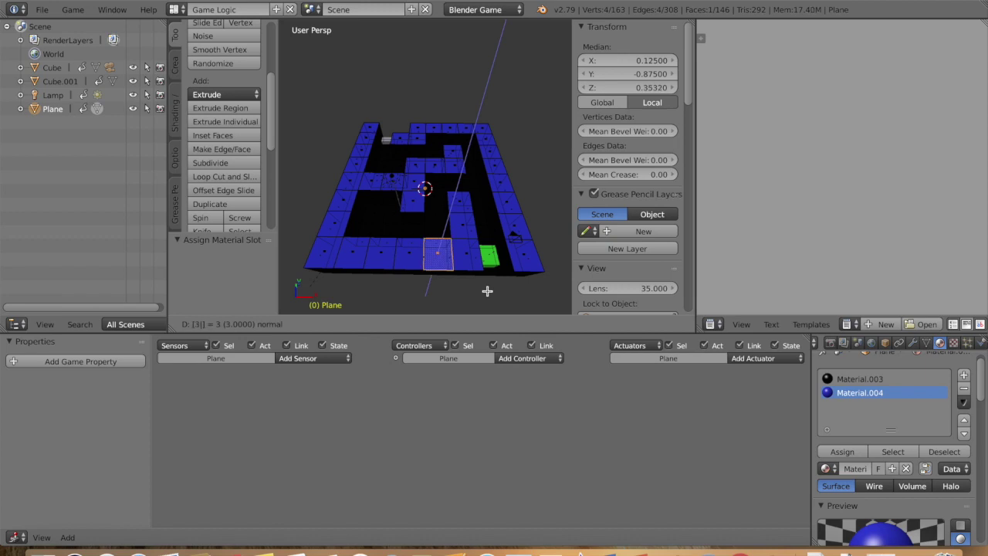
pyautogui.click(488, 290)
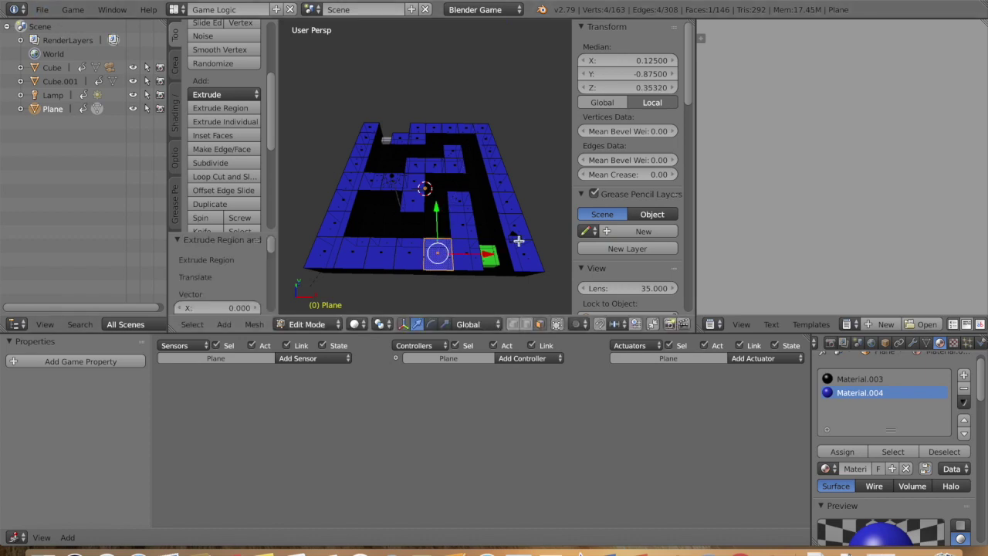
pyautogui.moveTo(518, 239); pyautogui.dragTo(517, 308, button='middle')
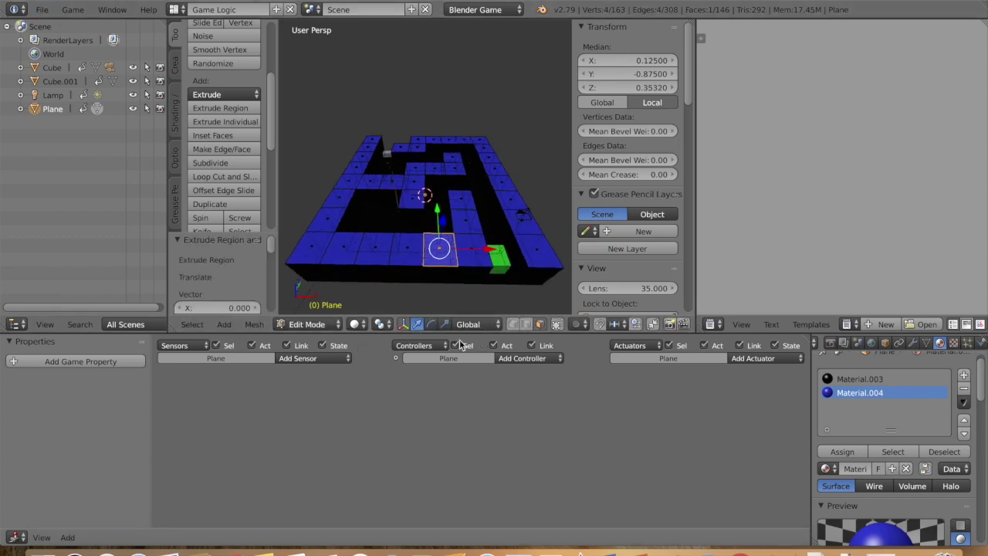
pyautogui.click(309, 324)
pyautogui.click(333, 309)
# - Select the exit slab at the far end of the maze and hide it
pyautogui.scroll(5, 457, 230)
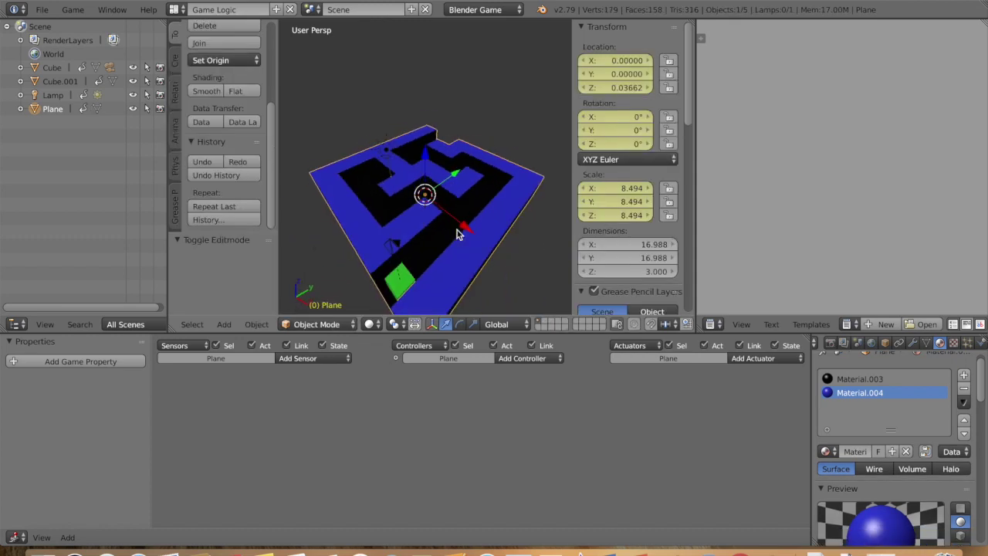
pyautogui.scroll(-6, 458, 230)
pyautogui.hscroll(5, 458, 230)
pyautogui.scroll(3, 458, 230)
pyautogui.hscroll(-5, 457, 230)
pyautogui.scroll(3, 457, 230)
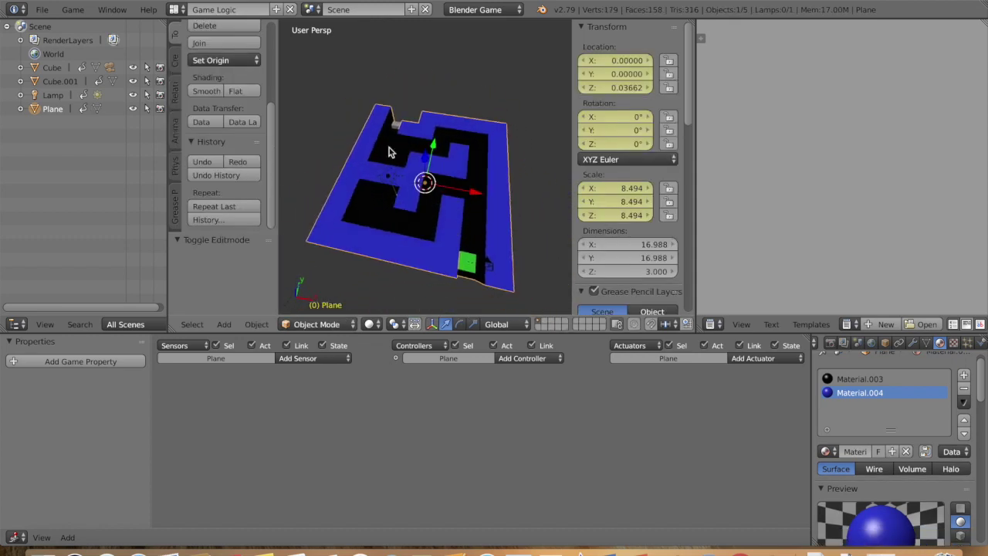
pyautogui.scroll(-2, 386, 137)
pyautogui.rightClick(390, 130)
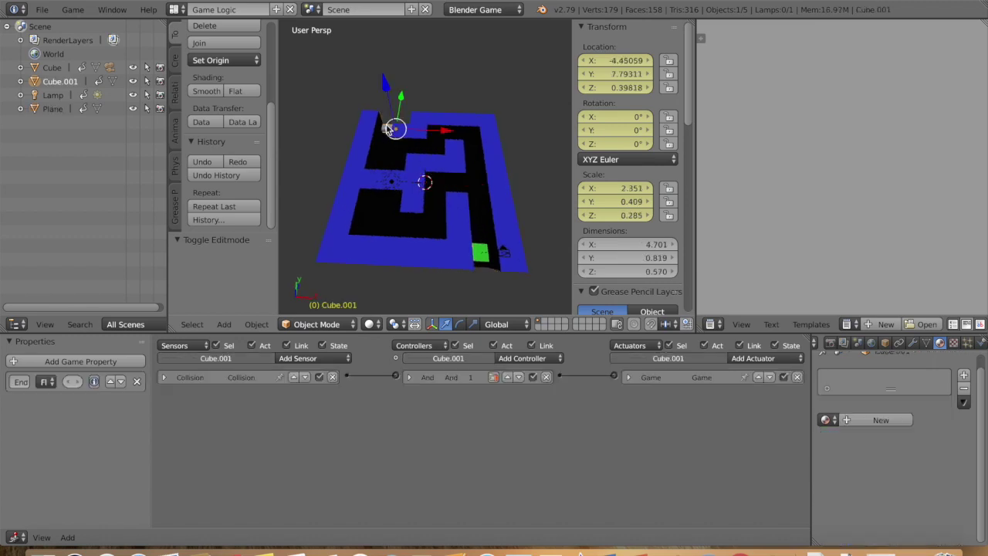
pyautogui.press('h')
# - Select the green cube and add a second Keyboard sensor with its key set to Left Arrow, collapsing the existing Motion actuator
pyautogui.scroll(-5, 474, 199)
pyautogui.scroll(5, 474, 199)
pyautogui.scroll(-2, 474, 199)
pyautogui.rightClick(487, 268)
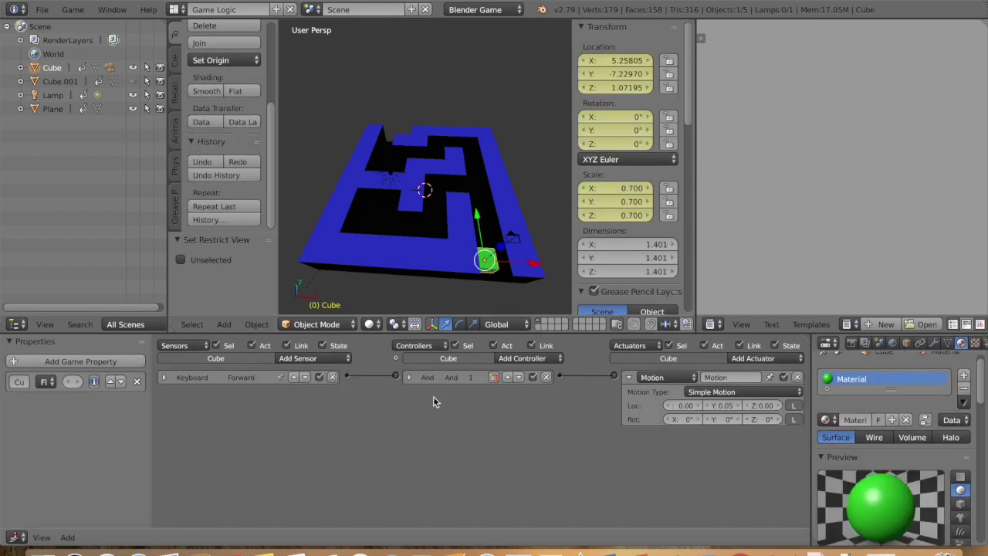
pyautogui.click(347, 358)
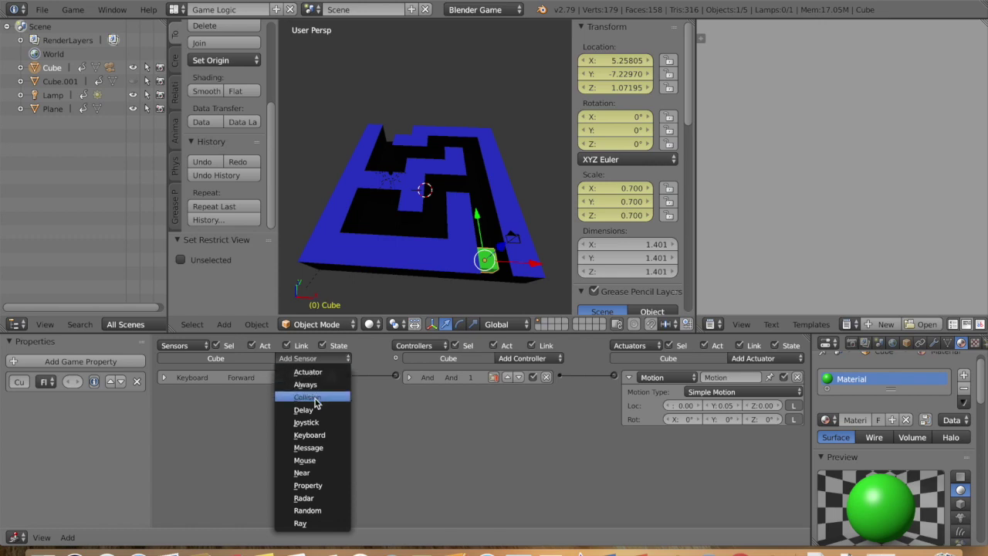
pyautogui.click(370, 421)
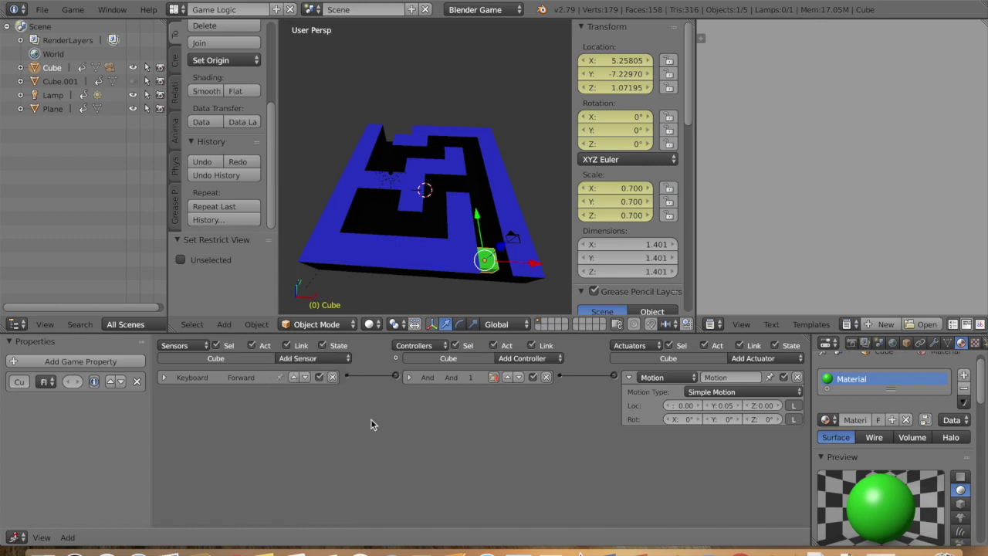
pyautogui.click(330, 358)
pyautogui.click(628, 377)
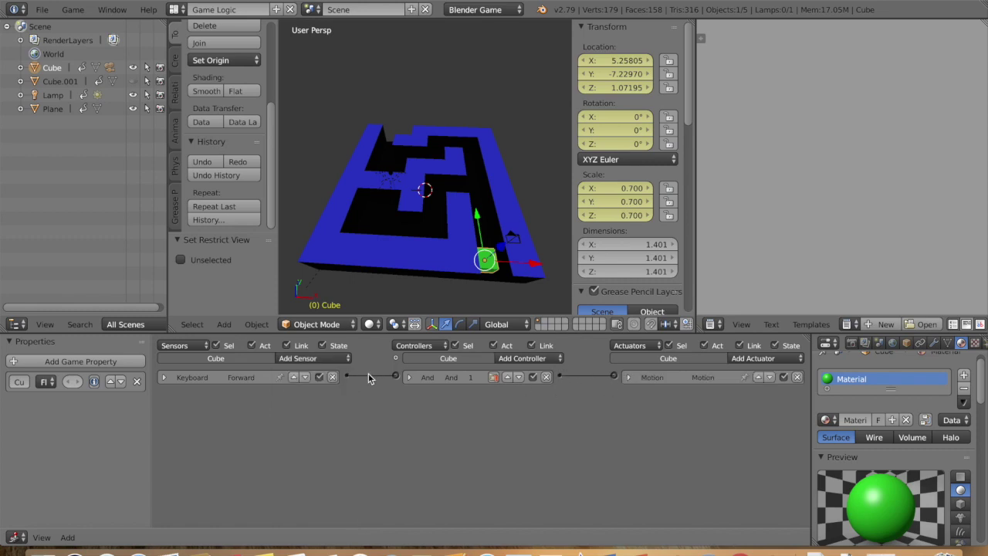
pyautogui.click(345, 360)
pyautogui.click(301, 435)
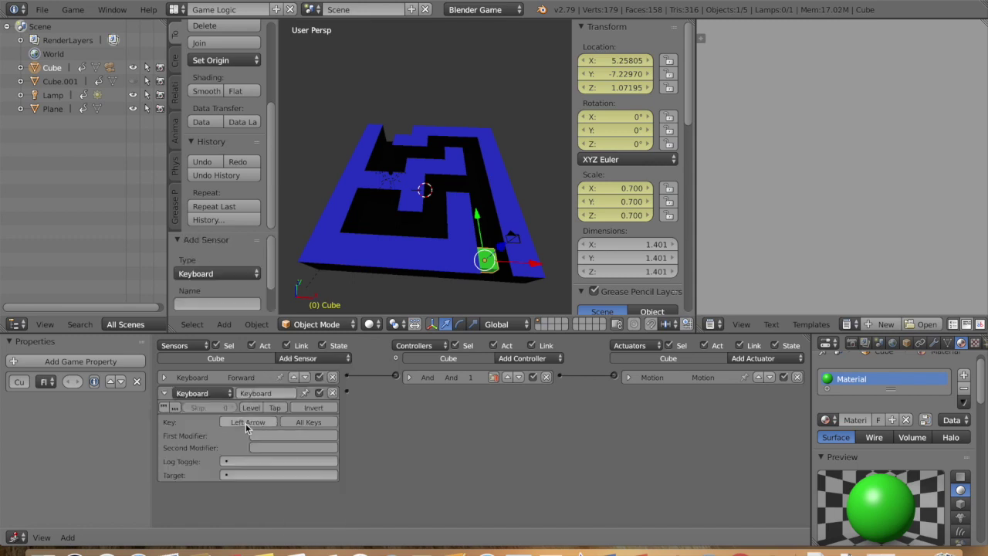
pyautogui.click(164, 393)
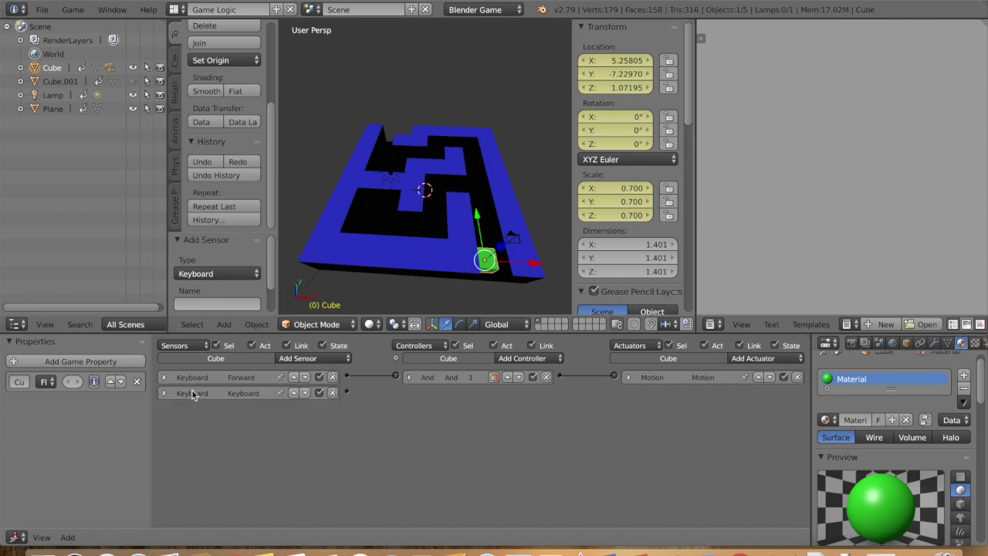
# - Add a second And controller to the green cube and link the second Keyboard sensor to it
pyautogui.click(519, 357)
pyautogui.click(517, 380)
pyautogui.moveTo(348, 394); pyautogui.dragTo(395, 392)
pyautogui.click(410, 394)
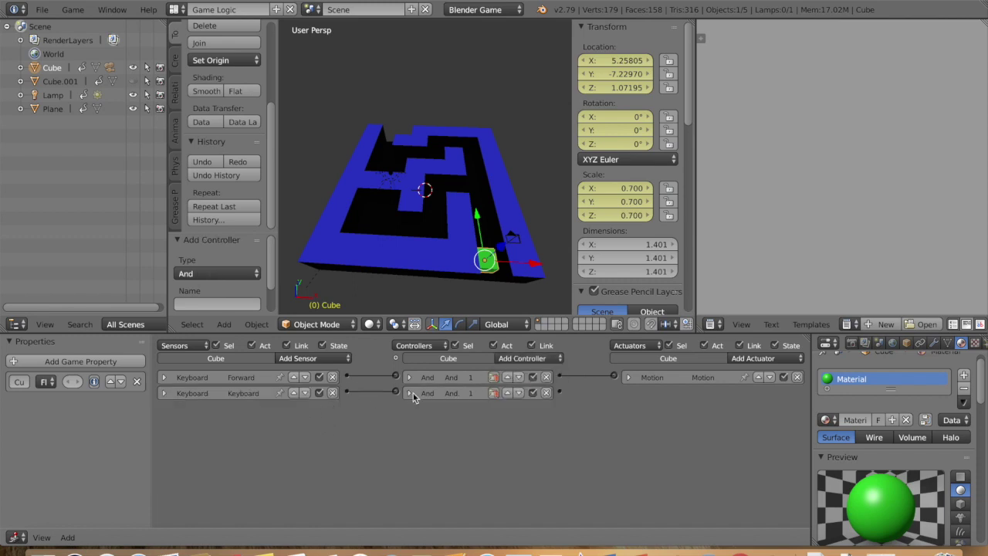
# - Add a second Simple Motion actuator with a Y location value and link the second And controller to it
pyautogui.click(753, 358)
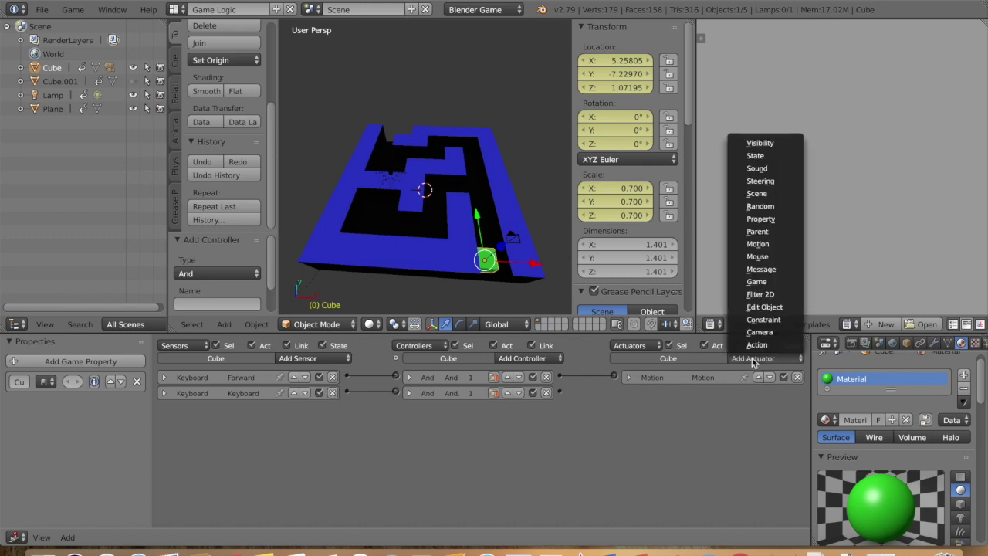
pyautogui.click(760, 244)
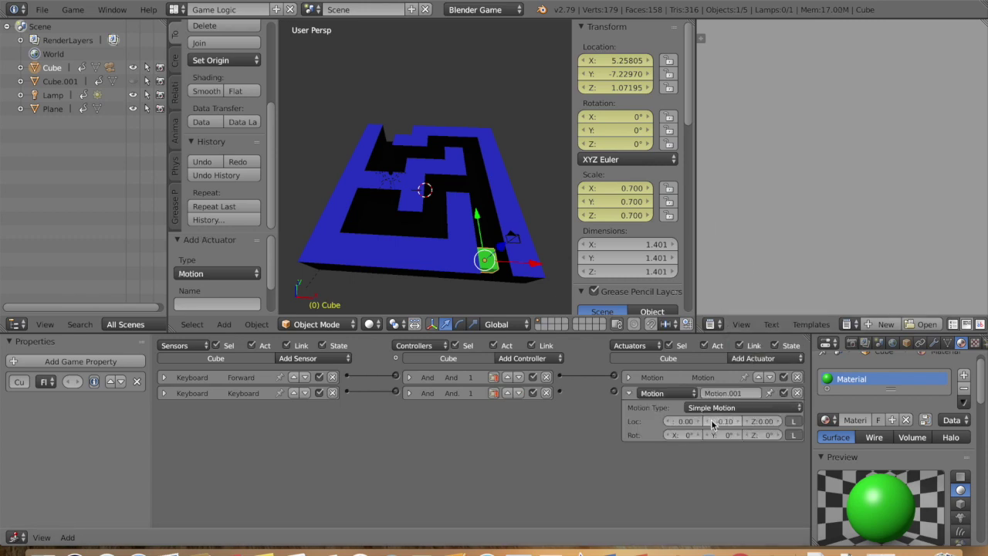
pyautogui.click(713, 424)
pyautogui.moveTo(613, 390); pyautogui.dragTo(614, 393)
pyautogui.click(629, 393)
pyautogui.click(629, 393)
pyautogui.click(628, 393)
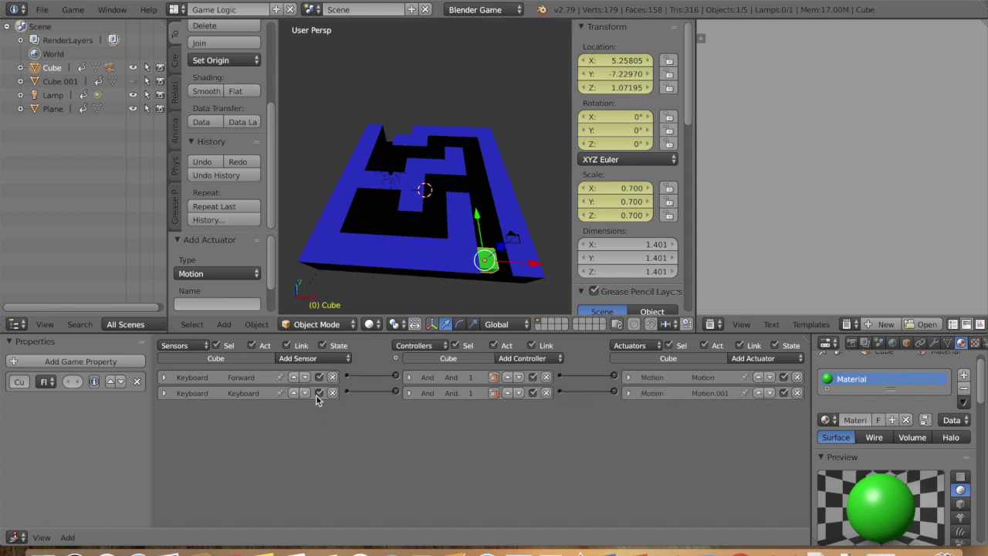
# - Add a third Keyboard sensor to the green cube with its key set to Left Arrow
pyautogui.click(329, 358)
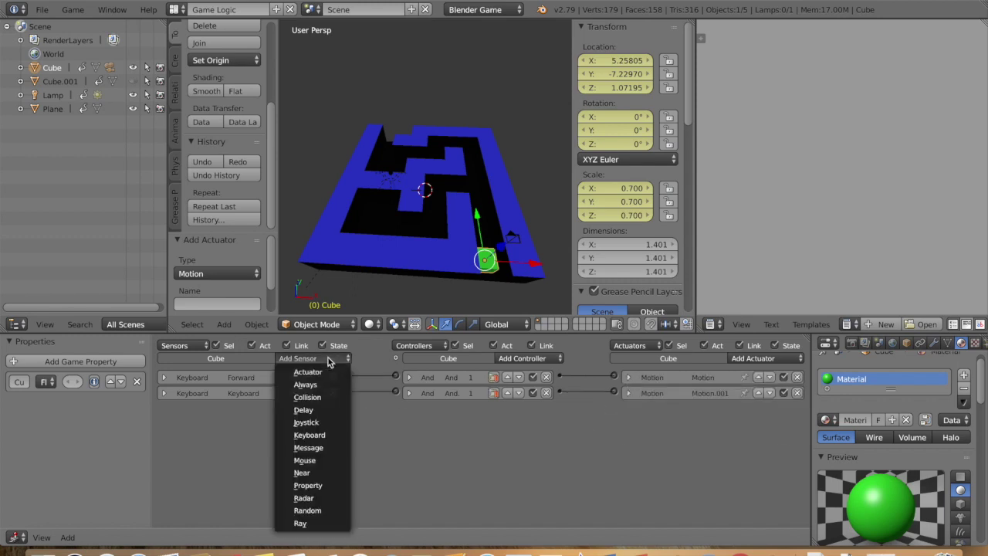
pyautogui.click(310, 435)
pyautogui.click(254, 438)
pyautogui.press('Left')
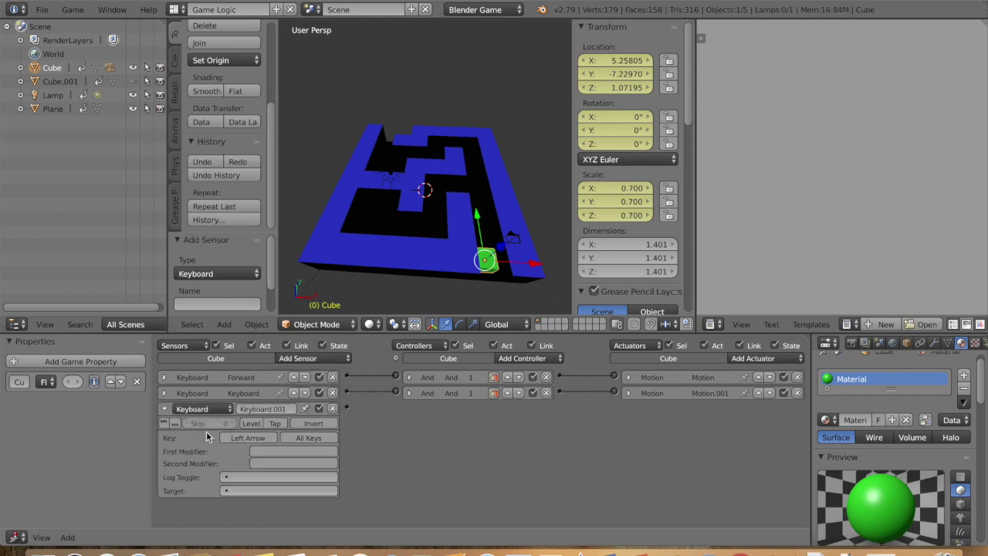
pyautogui.click(165, 409)
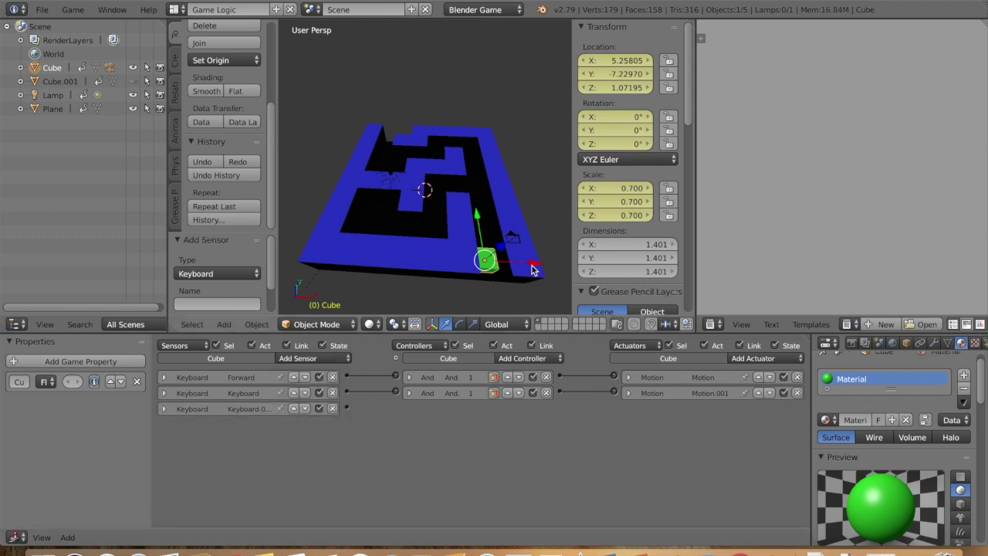
# - Undo the trial move of the green cube along X, and link the third Keyboard sensor to a new And controller
pyautogui.moveTo(532, 267); pyautogui.dragTo(512, 273)
pyautogui.click(223, 160)
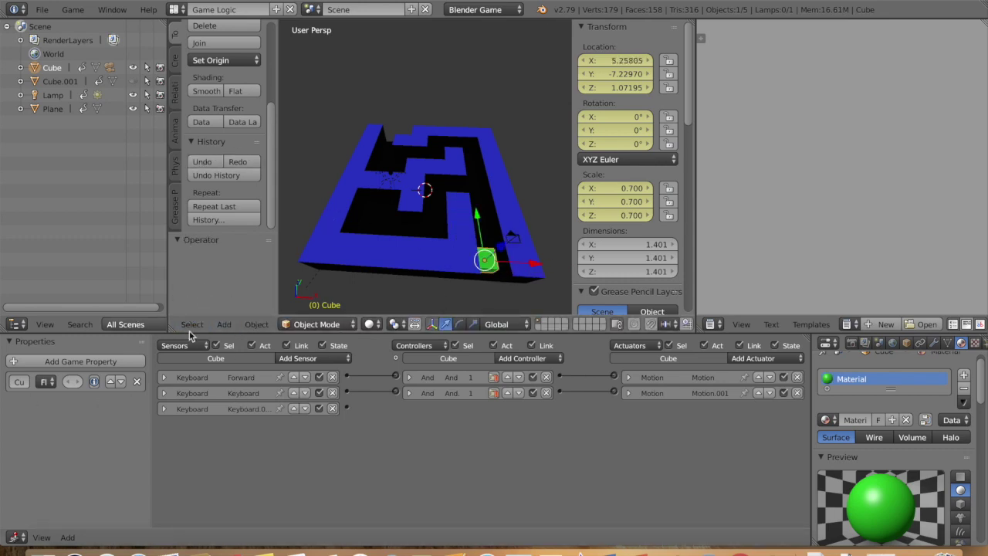
pyautogui.click(533, 358)
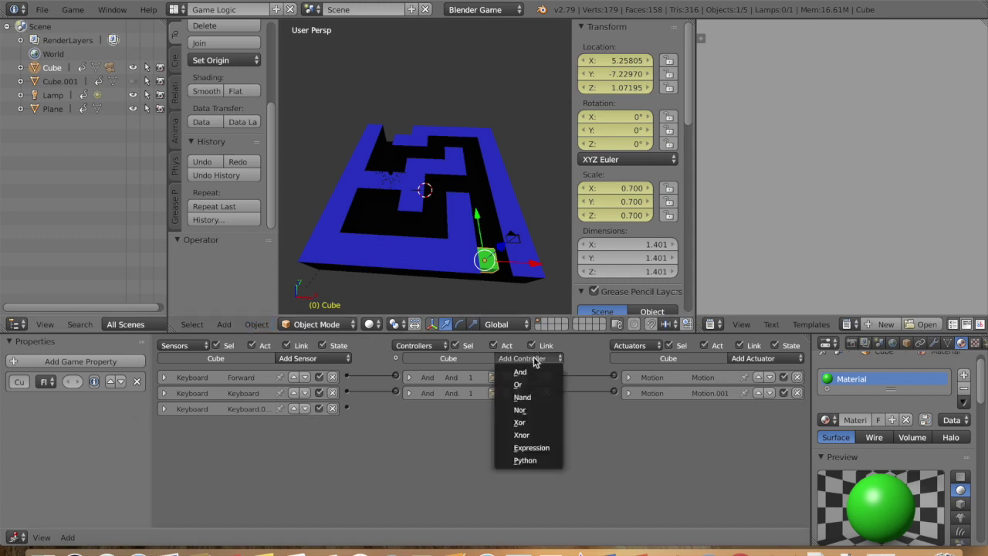
pyautogui.click(529, 372)
pyautogui.moveTo(347, 409); pyautogui.dragTo(395, 408)
# - Add a third Simple Motion actuator with X location -0.05 and link the third And controller to it
pyautogui.click(768, 358)
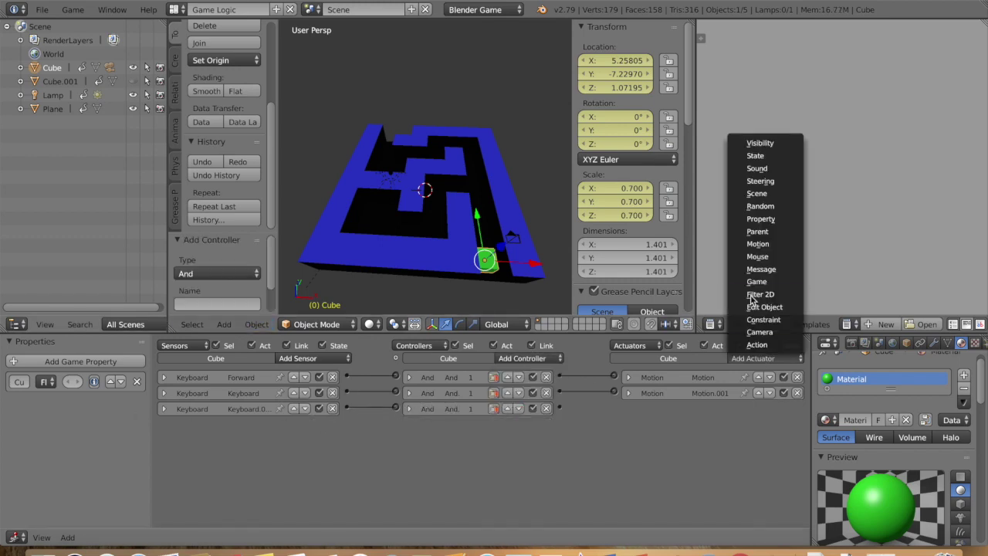
pyautogui.click(762, 249)
pyautogui.click(679, 437)
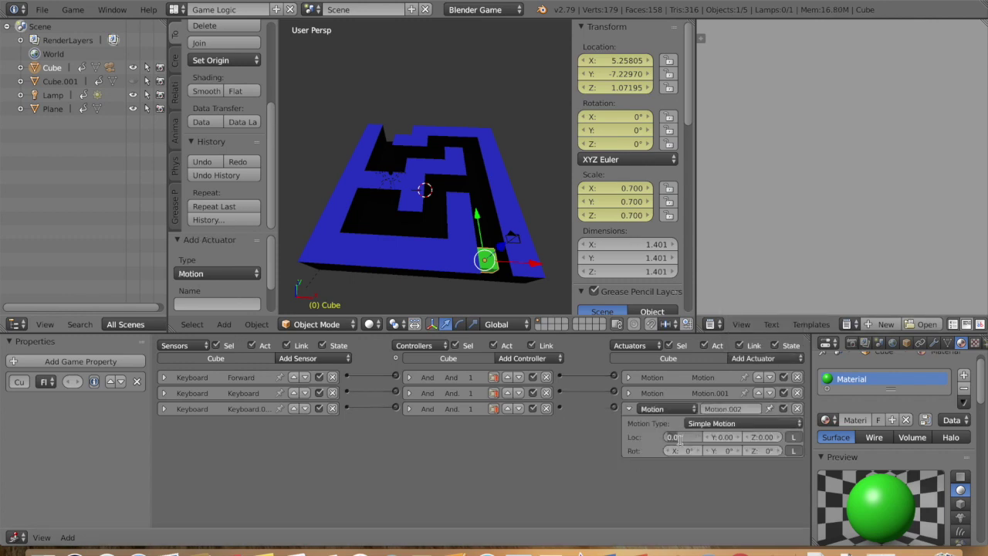
pyautogui.write('-0.05')
pyautogui.press('Return')
pyautogui.moveTo(559, 407); pyautogui.dragTo(614, 408)
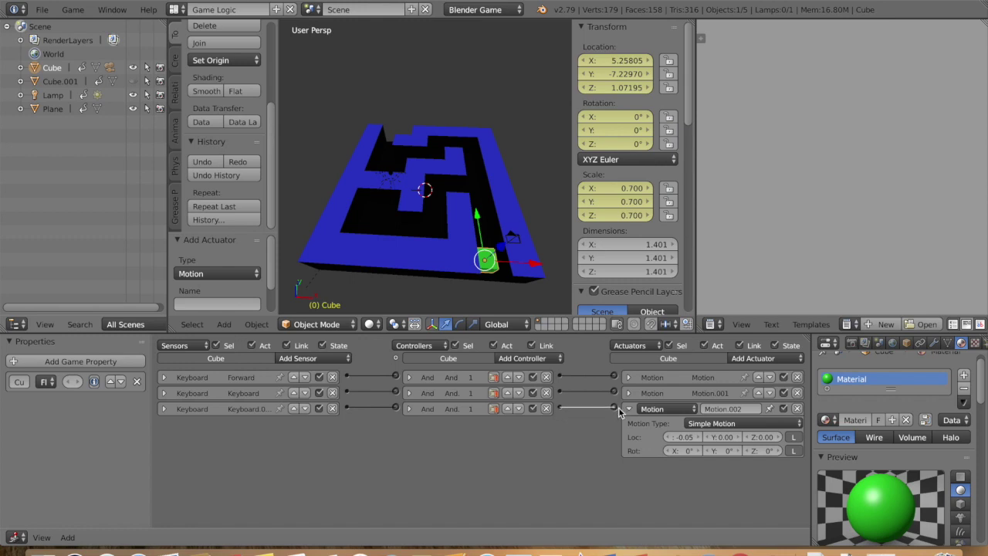
pyautogui.click(627, 409)
pyautogui.click(522, 348)
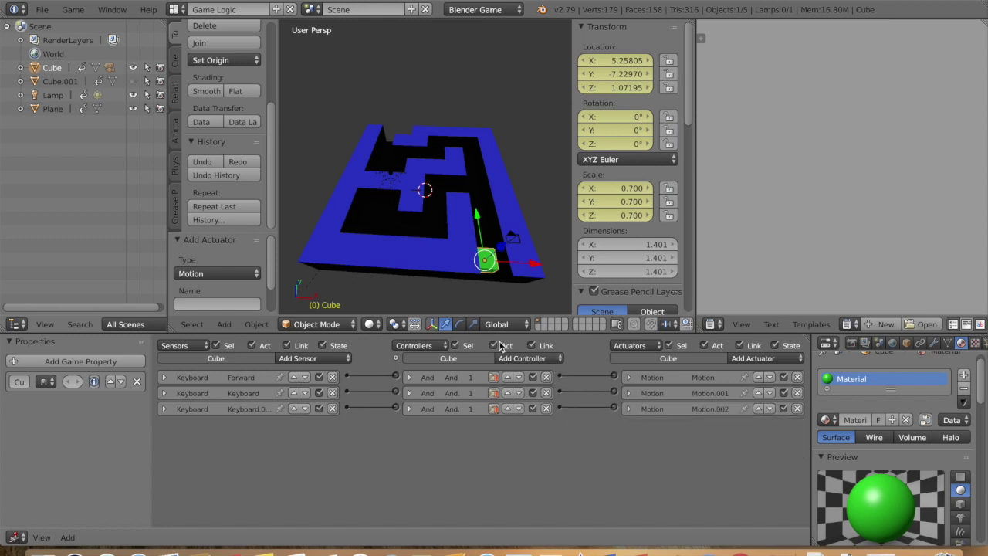
pyautogui.click(314, 358)
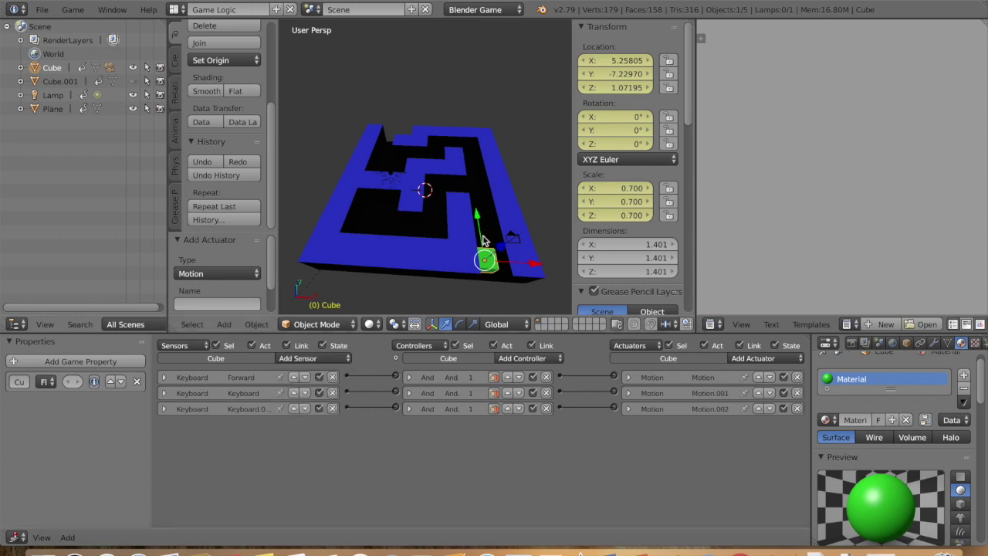
pyautogui.press('KP_0')
pyautogui.press('KP_0')
pyautogui.moveTo(489, 229); pyautogui.dragTo(479, 210, button='middle')
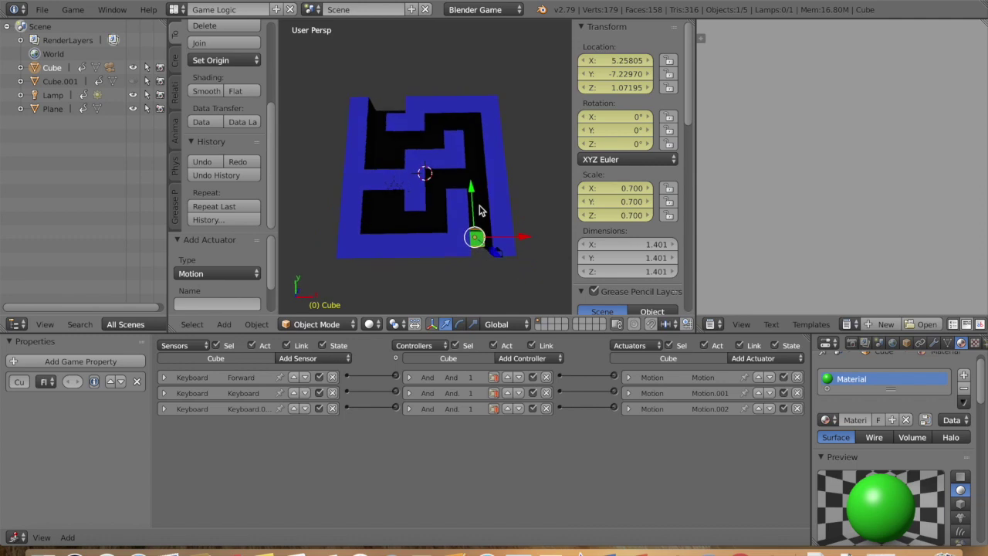
# - Run the game and test driving the green cube up and left through the maze, then quit it
pyautogui.press('KP_0')
pyautogui.press('KP_0')
pyautogui.press('p')
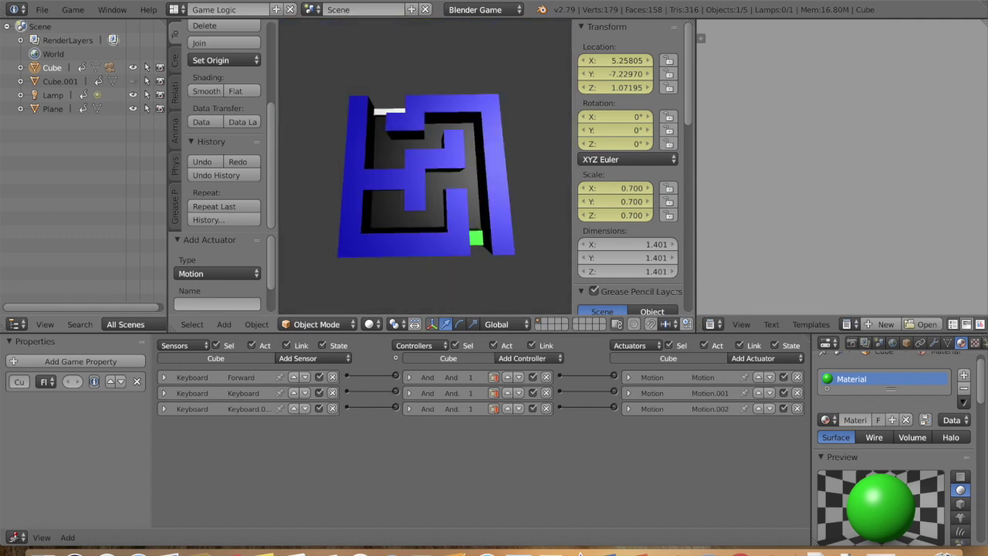
pyautogui.press('Up')
pyautogui.press('Up')
pyautogui.press('Left')
pyautogui.press('Left')
pyautogui.press('Up')
pyautogui.press('Escape')
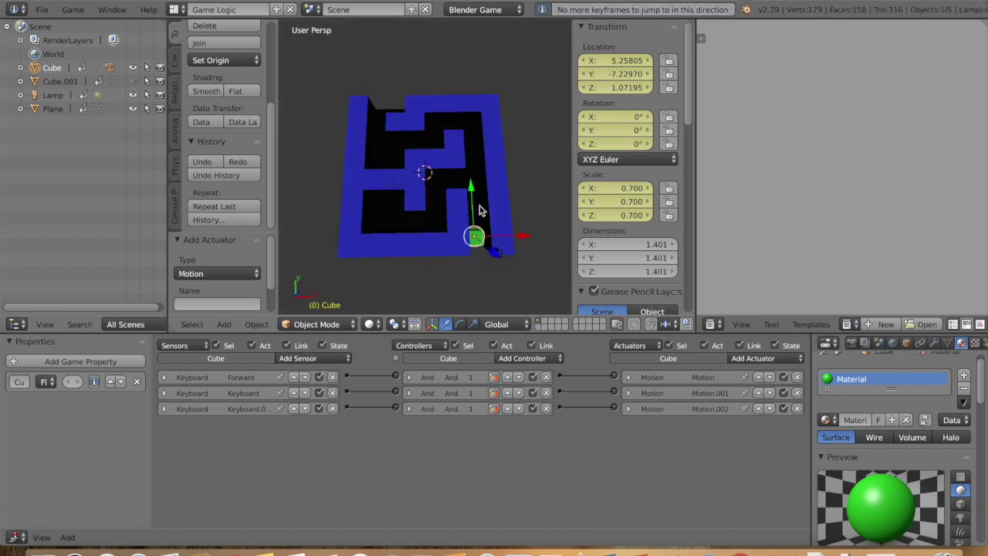
# - Unhide the hidden exit block at the far opening of the maze
pyautogui.scroll(-3, 425, 167)
pyautogui.hscroll(-8, 426, 168)
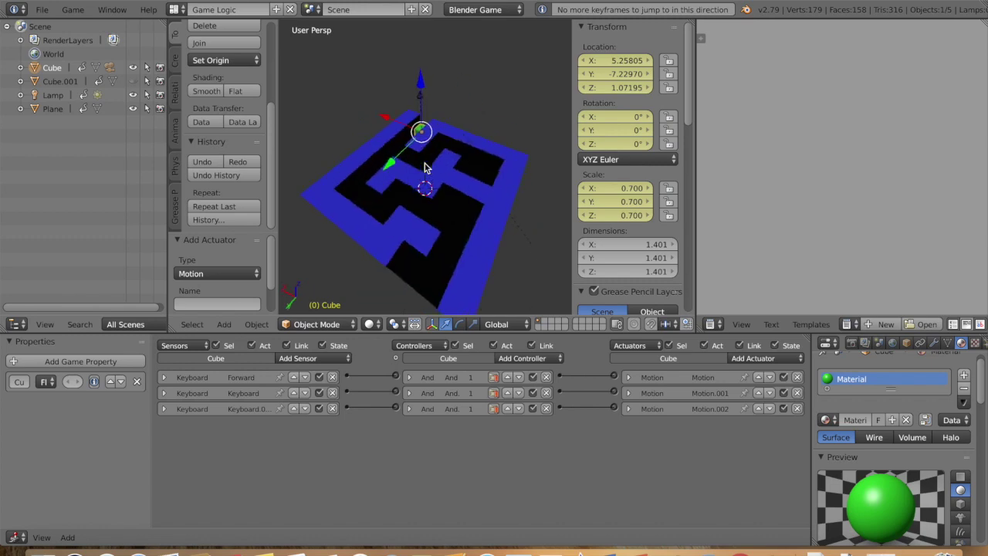
pyautogui.moveTo(485, 221); pyautogui.dragTo(483, 223, button='middle')
pyautogui.moveTo(466, 266); pyautogui.dragTo(465, 264, button='middle')
pyautogui.rightClick(458, 280)
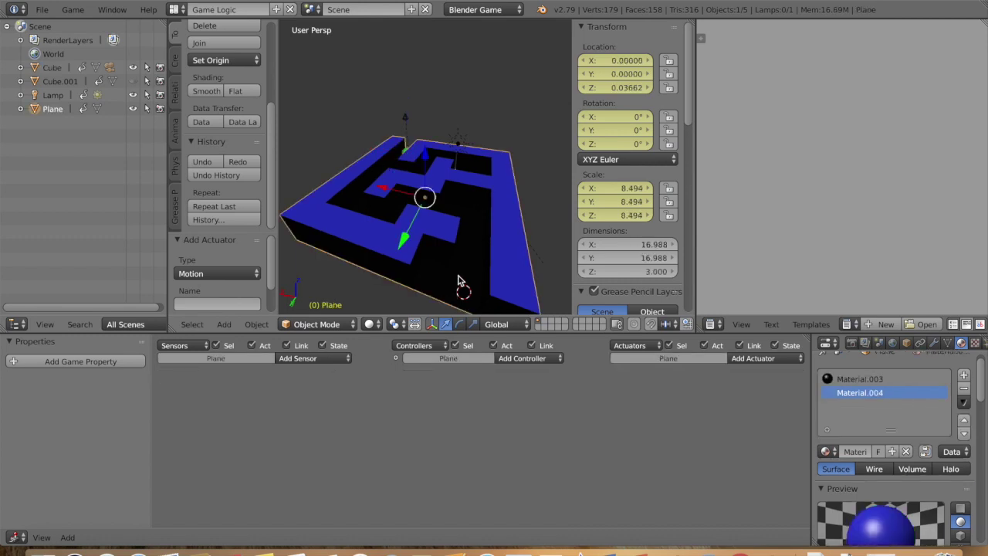
pyautogui.hotkey('alt', 'h')
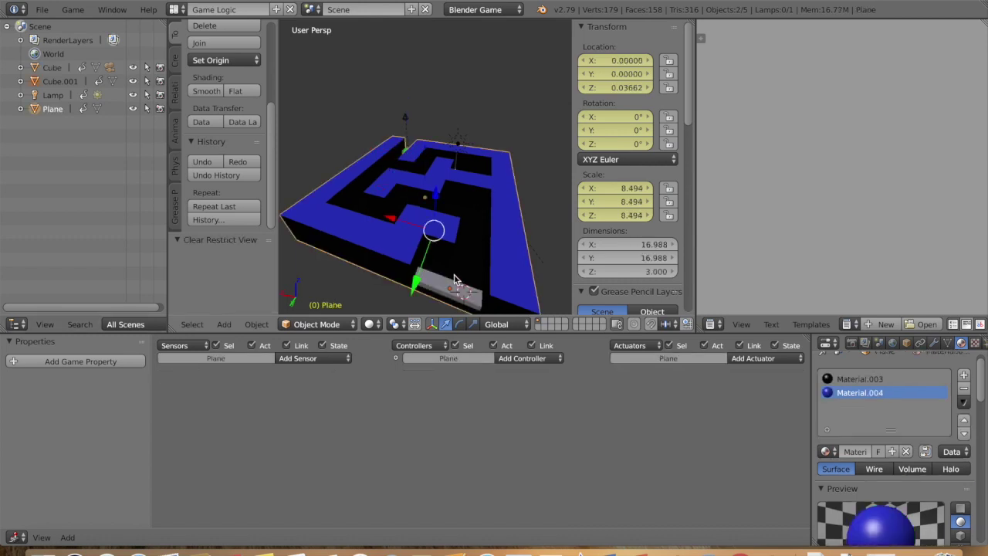
# - Lower the exit block along Z by about 0.461 in the maze opening
pyautogui.rightClick(456, 295)
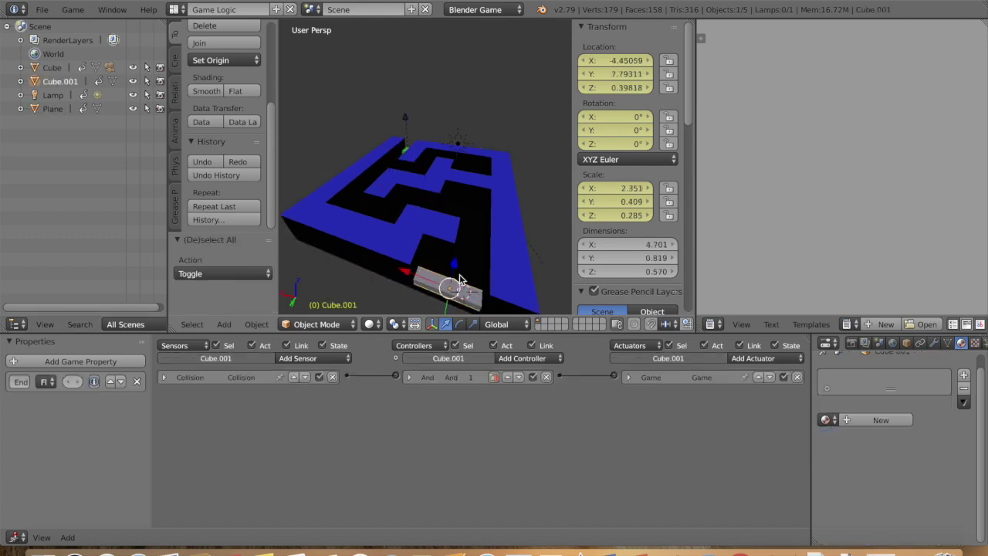
pyautogui.scroll(-5, 459, 274)
pyautogui.scroll(4, 460, 275)
pyautogui.scroll(-1, 460, 274)
pyautogui.moveTo(502, 208); pyautogui.dragTo(507, 223)
pyautogui.scroll(-5, 530, 227)
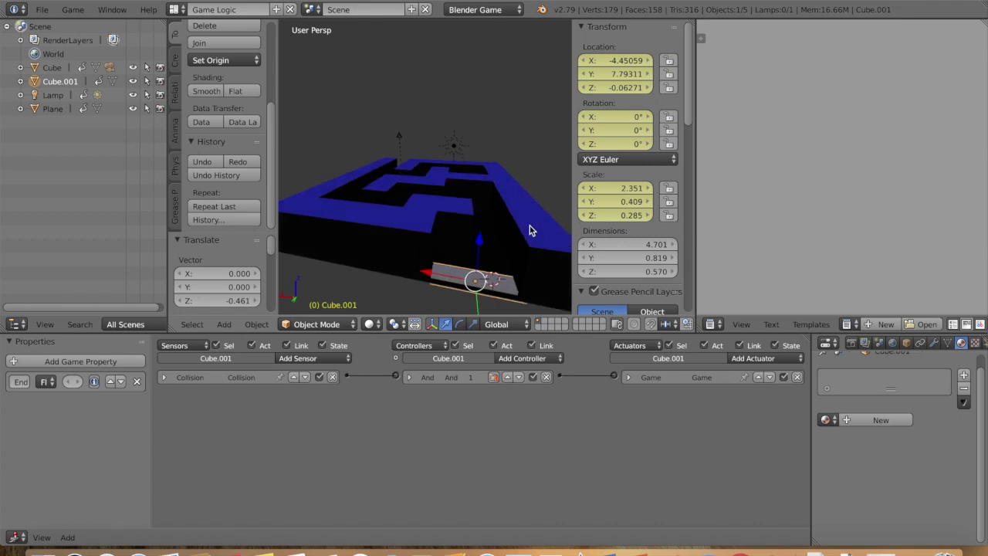
# - Subdivide the exit block's mesh in Edit Mode with two cuts and deselect all of its faces
pyautogui.click(351, 323)
pyautogui.click(309, 289)
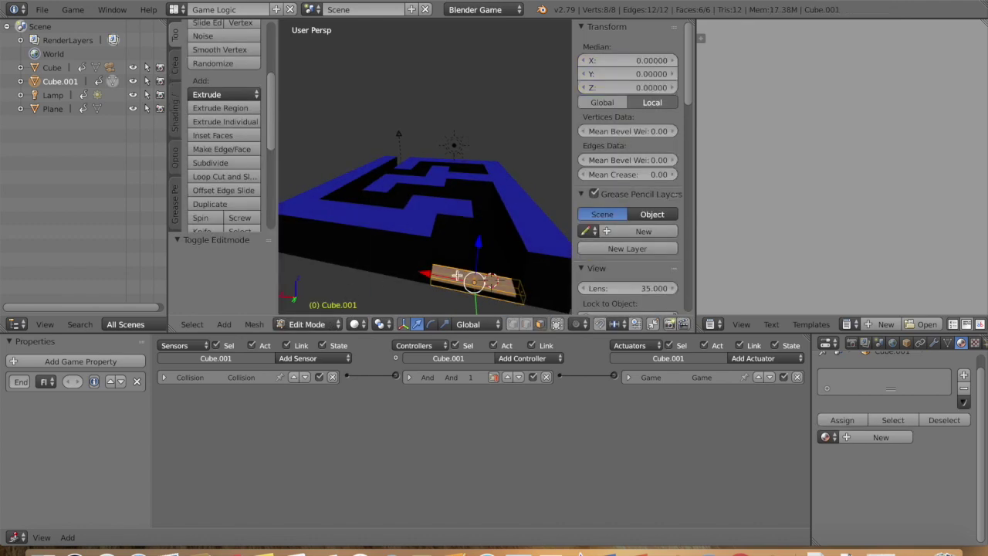
pyautogui.press('w')
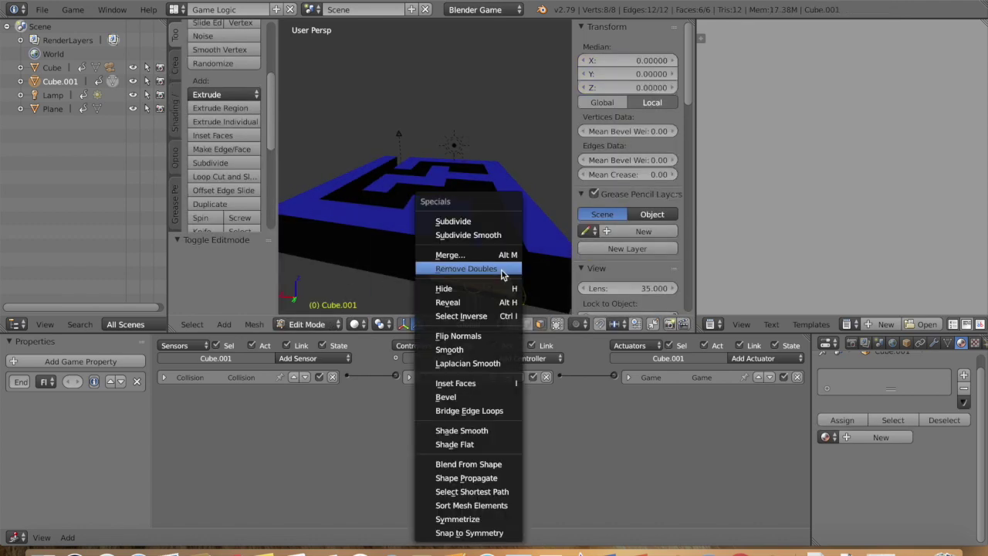
pyautogui.click(492, 221)
pyautogui.scroll(-5, 526, 238)
pyautogui.click(254, 276)
pyautogui.press('a')
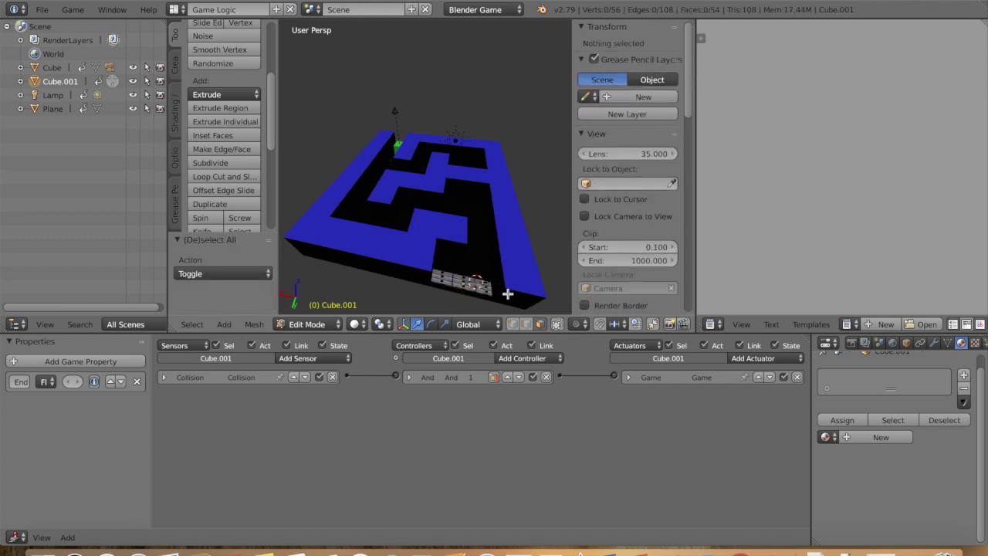
# - Create a new material for the exit block and set its diffuse color to near-black, RGB 0.002
pyautogui.moveTo(552, 238); pyautogui.dragTo(481, 260, button='middle')
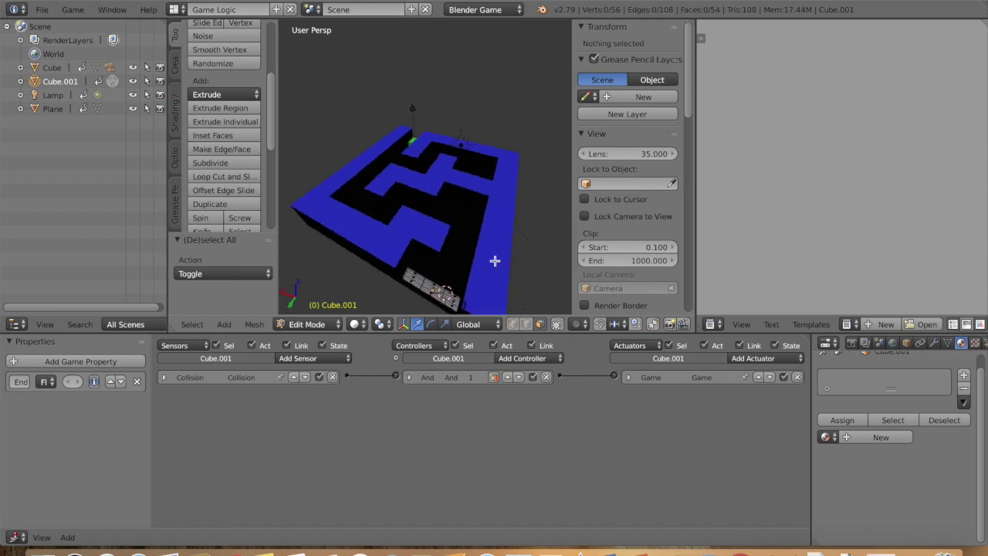
pyautogui.scroll(3, 490, 254)
pyautogui.scroll(-3, 489, 254)
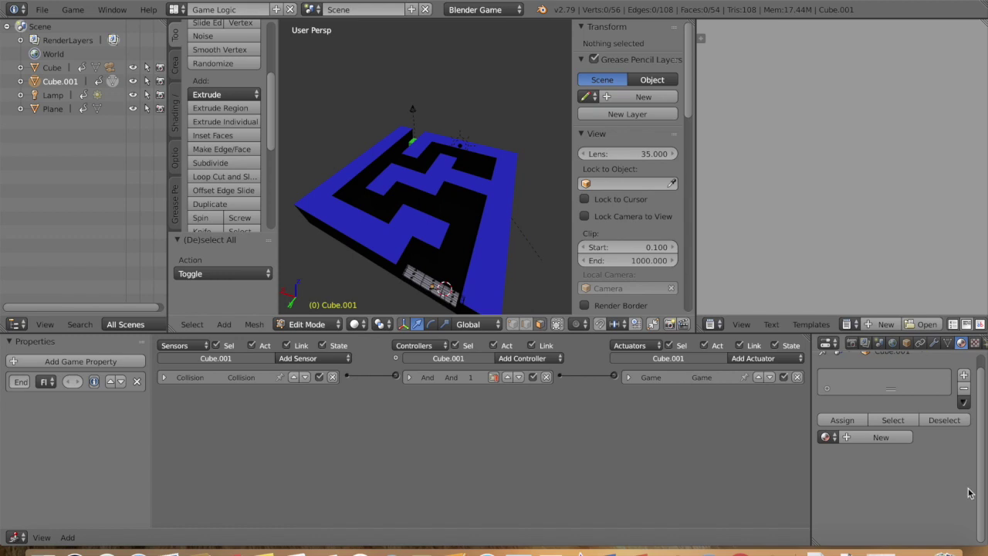
pyautogui.click(881, 437)
pyautogui.scroll(-5, 877, 486)
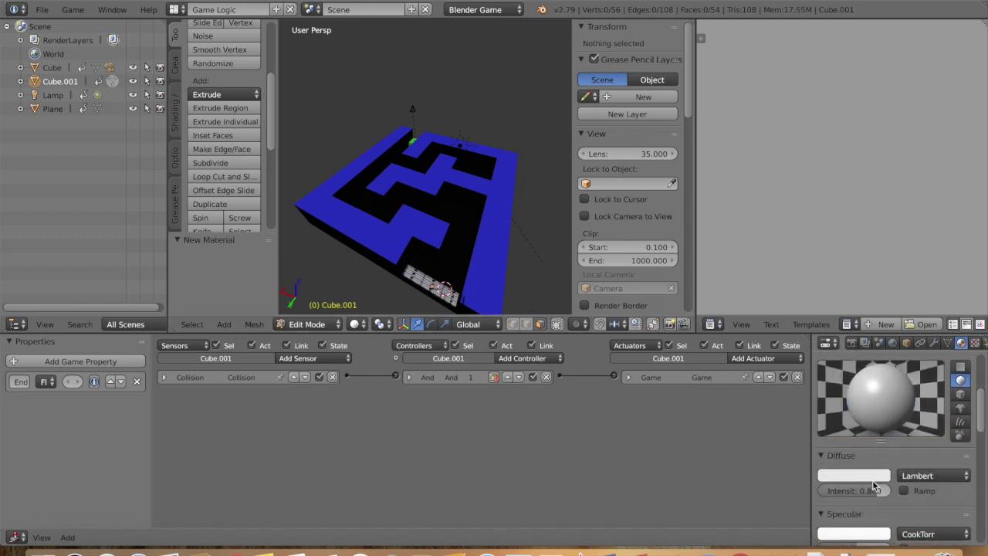
pyautogui.click(873, 477)
pyautogui.click(879, 391)
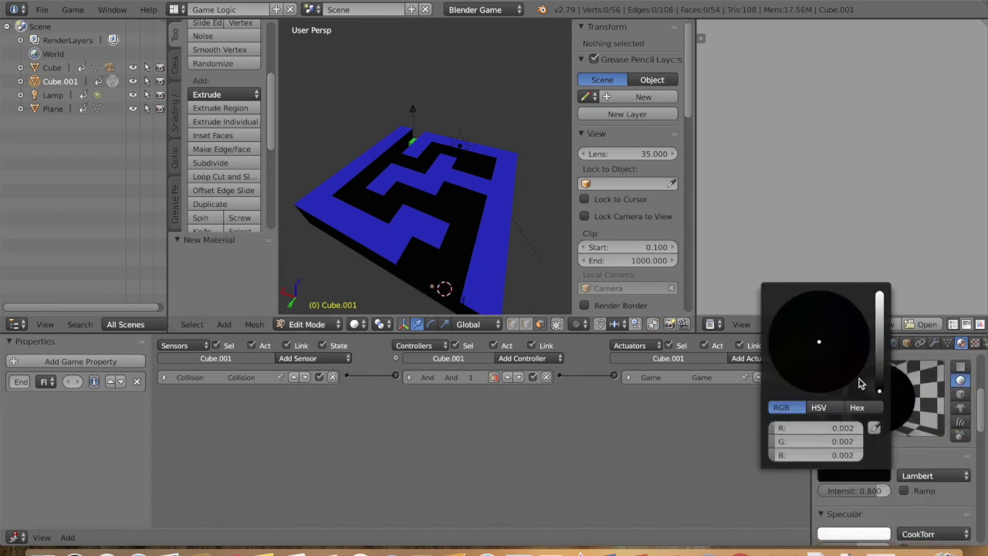
pyautogui.scroll(3, 879, 510)
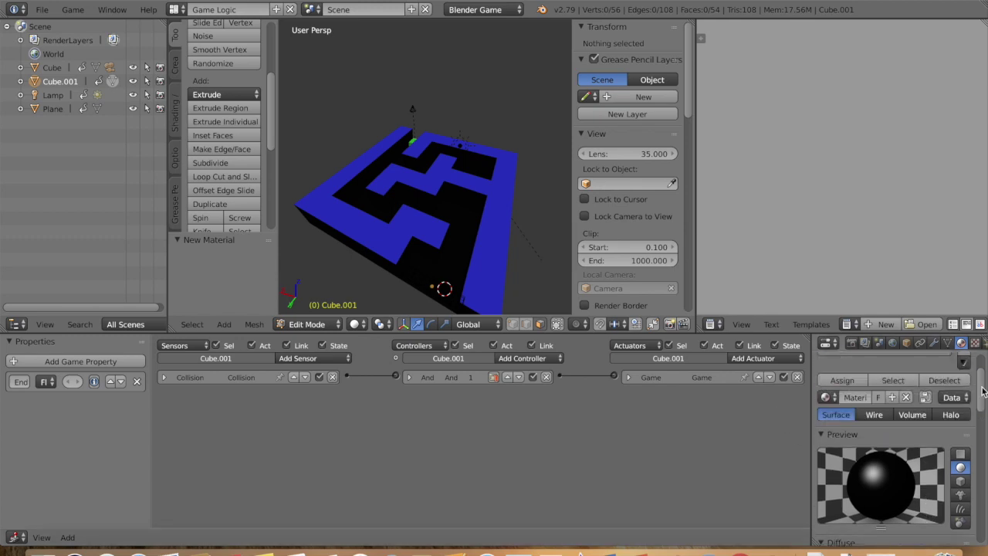
pyautogui.scroll(2, 945, 400)
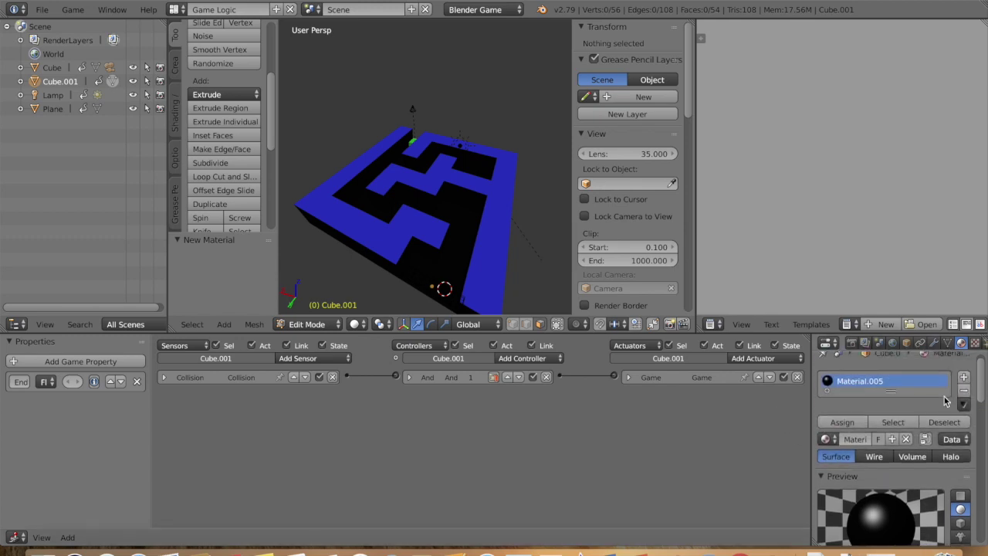
# - Add a second material slot with a new material and set its diffuse color to white, RGB 1.000
pyautogui.click(964, 377)
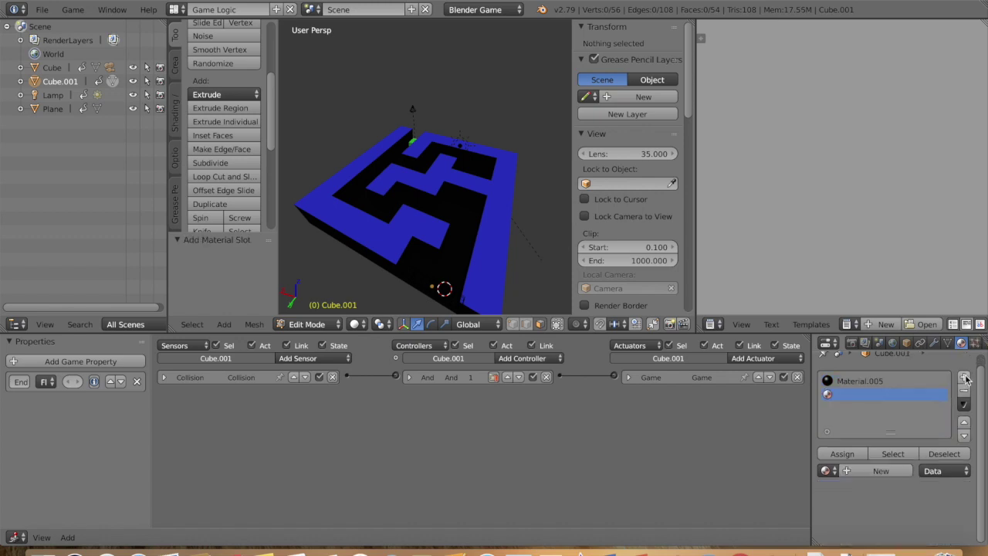
pyautogui.click(881, 470)
pyautogui.scroll(-5, 887, 429)
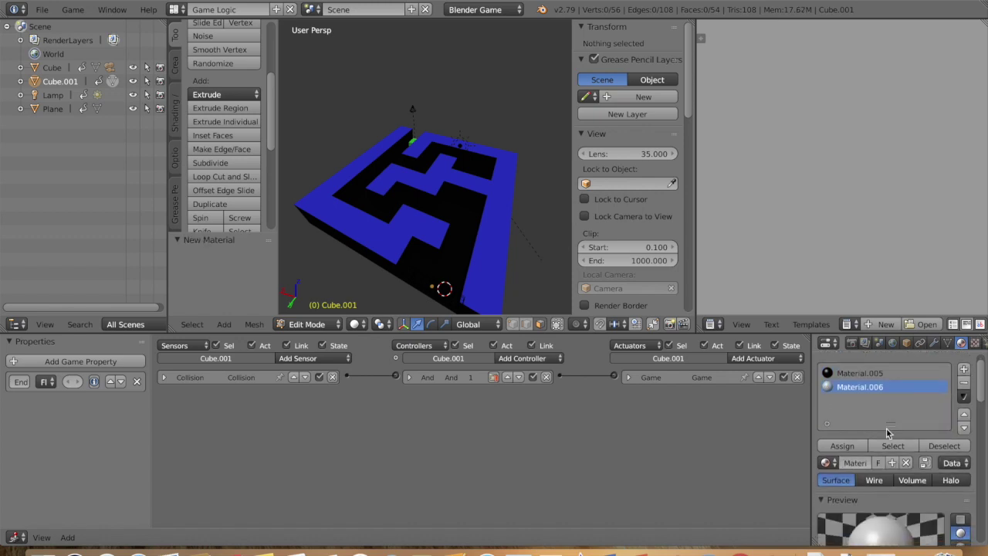
pyautogui.click(864, 497)
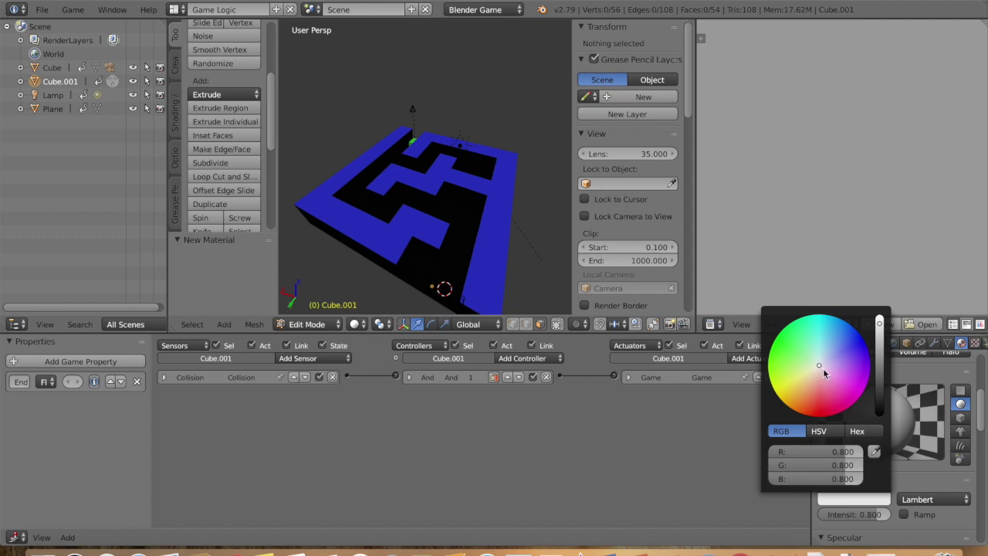
pyautogui.moveTo(844, 452)
pyautogui.mouseDown()
pyautogui.moveTo(863, 452)
pyautogui.moveTo(866, 466)
pyautogui.mouseUp()
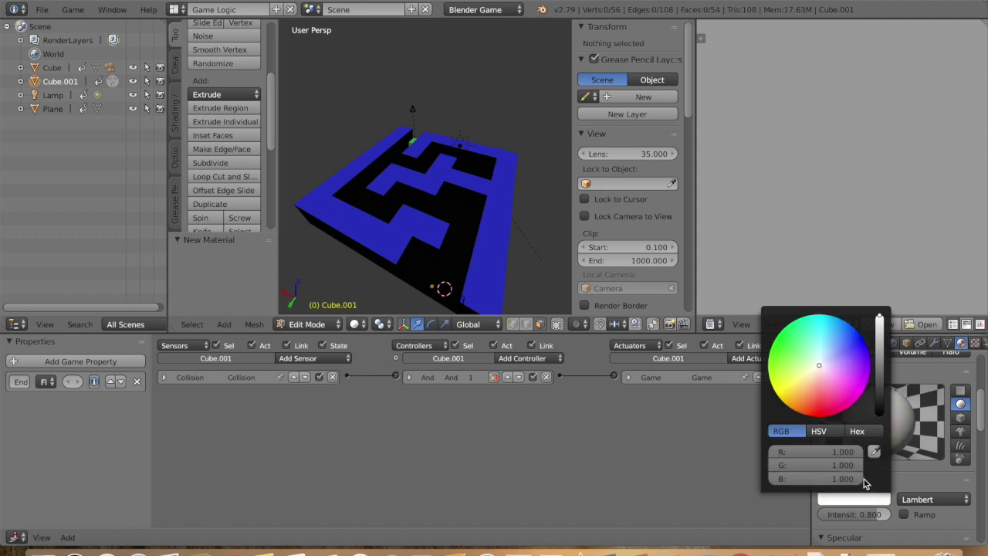
# - Select five bottom faces of the exit block in a checkerboard pattern and assign the white Material.006 to them
pyautogui.scroll(3, 906, 478)
pyautogui.scroll(2, 906, 479)
pyautogui.scroll(8, 464, 207)
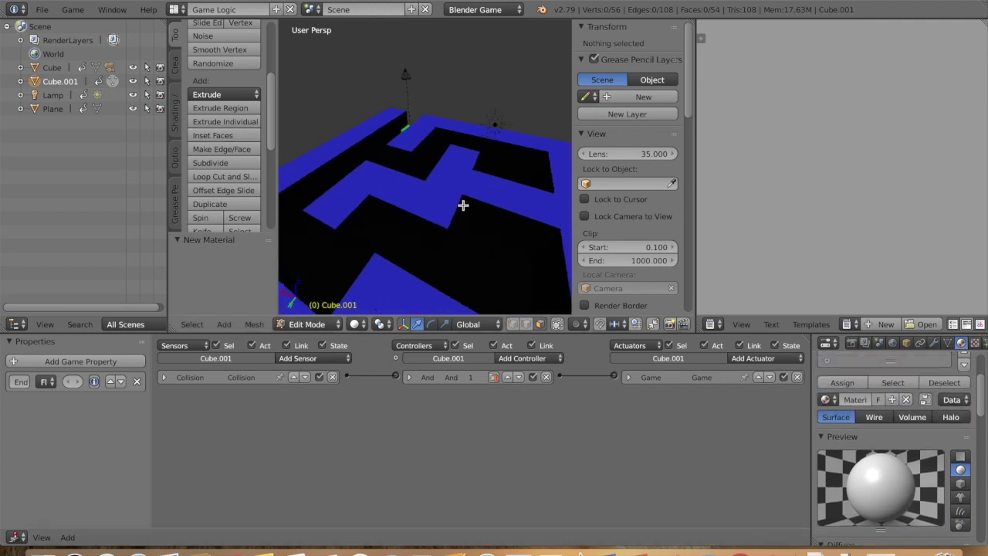
pyautogui.moveTo(501, 208); pyautogui.dragTo(425, 242, button='middle')
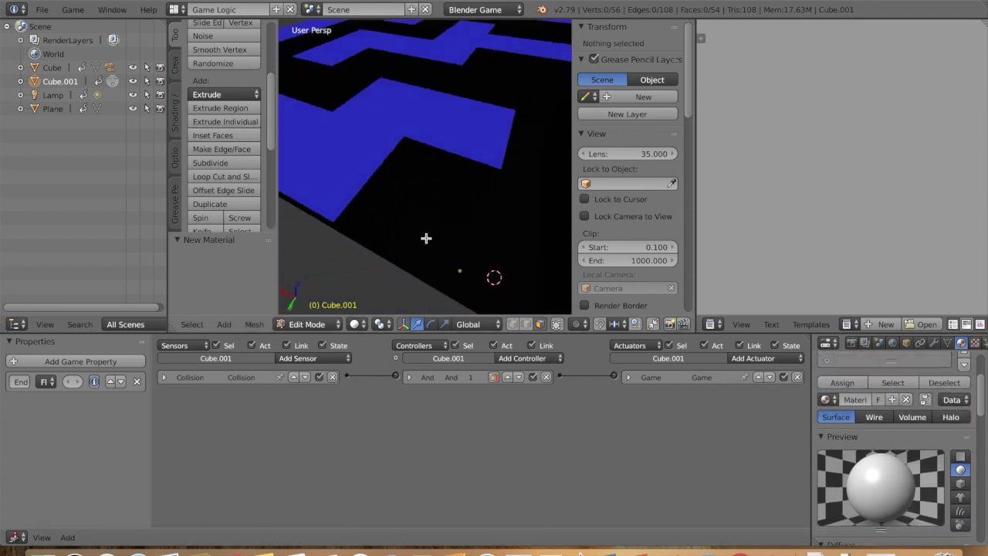
pyautogui.rightClick(425, 239)
pyautogui.rightClick(430, 256)
pyautogui.rightClick(424, 244)
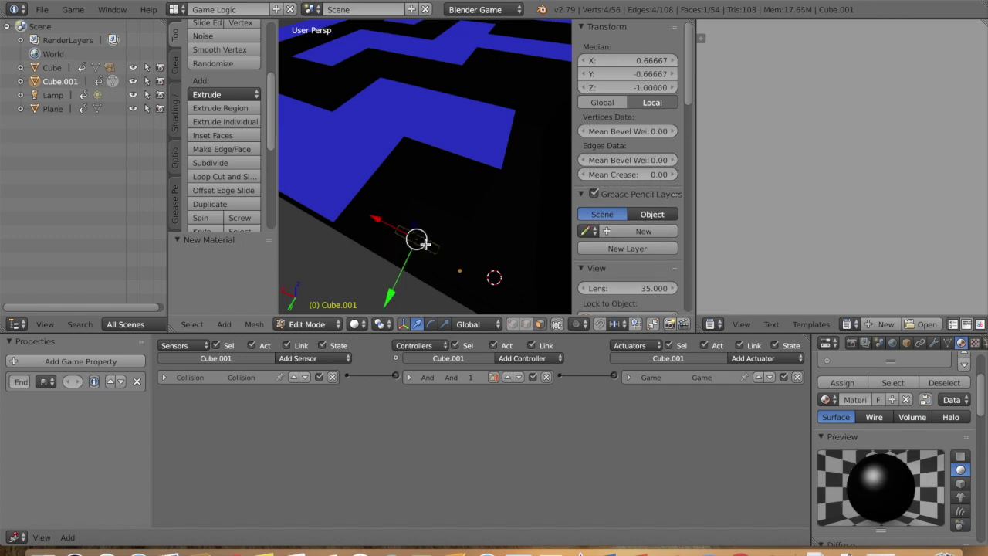
pyautogui.rightClick(421, 256)
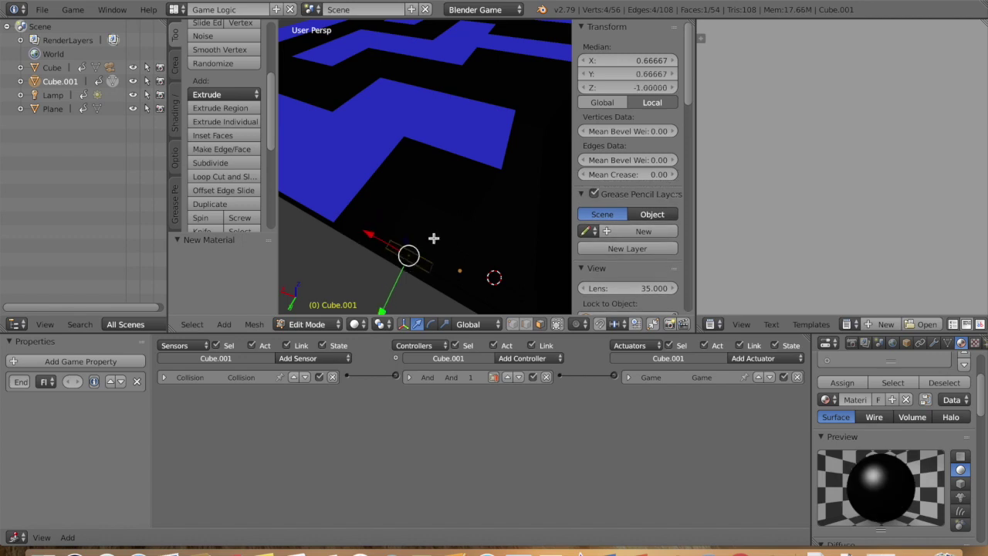
pyautogui.keyDown('shift'); pyautogui.rightClick(433, 239); pyautogui.keyUp('shift')
pyautogui.keyDown('shift'); pyautogui.rightClick(451, 266); pyautogui.keyUp('shift')
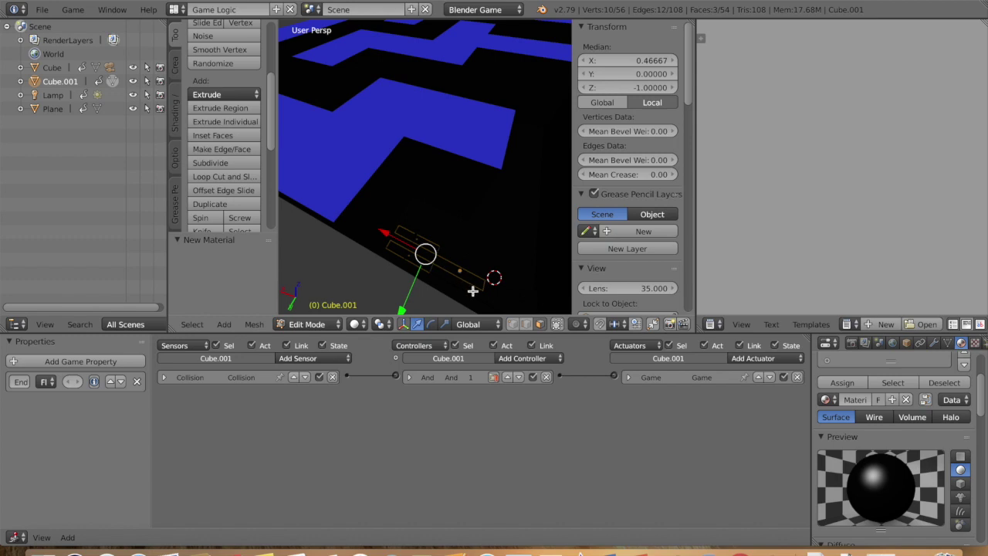
pyautogui.keyDown('shift'); pyautogui.rightClick(492, 303); pyautogui.keyUp('shift')
pyautogui.keyDown('shift'); pyautogui.rightClick(495, 307); pyautogui.keyUp('shift')
pyautogui.keyDown('shift'); pyautogui.rightClick(489, 301); pyautogui.keyUp('shift')
pyautogui.keyDown('shift'); pyautogui.rightClick(498, 289); pyautogui.keyUp('shift')
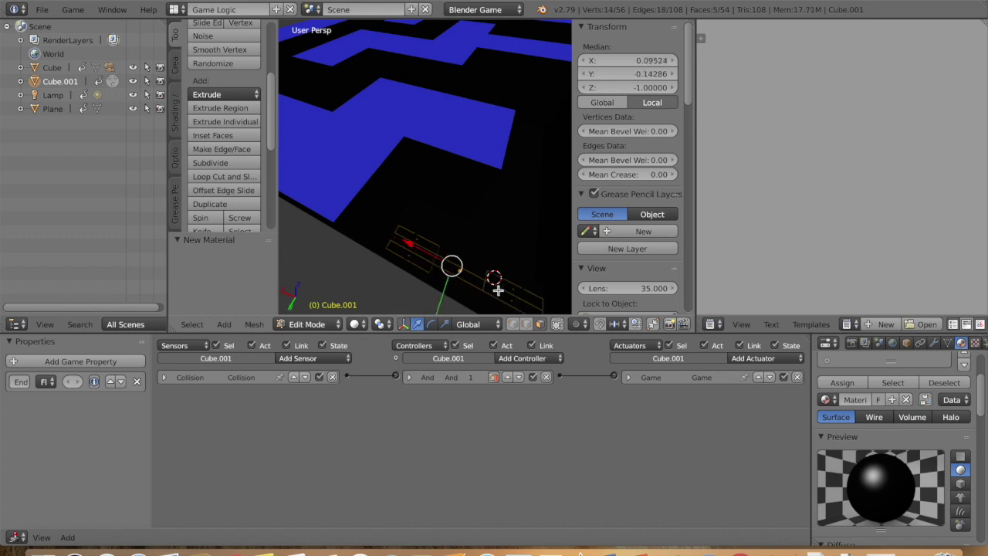
pyautogui.keyDown('shift'); pyautogui.rightClick(495, 296); pyautogui.keyUp('shift')
pyautogui.scroll(2, 520, 245)
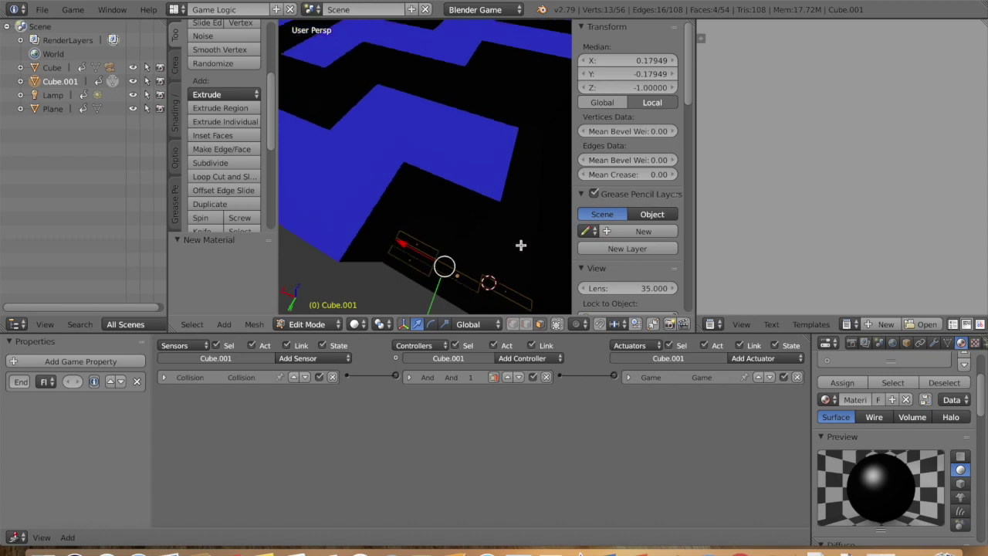
pyautogui.keyDown('shift'); pyautogui.rightClick(478, 303); pyautogui.keyUp('shift')
pyautogui.keyDown('shift'); pyautogui.rightClick(487, 297); pyautogui.keyUp('shift')
pyautogui.scroll(-3, 510, 252)
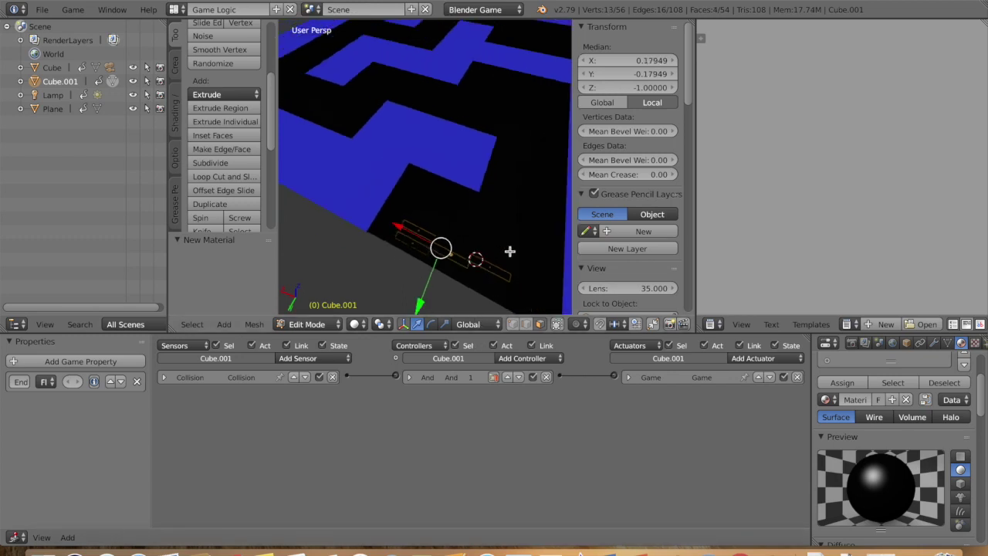
pyautogui.keyDown('shift'); pyautogui.rightClick(464, 261); pyautogui.keyUp('shift')
pyautogui.click(843, 383)
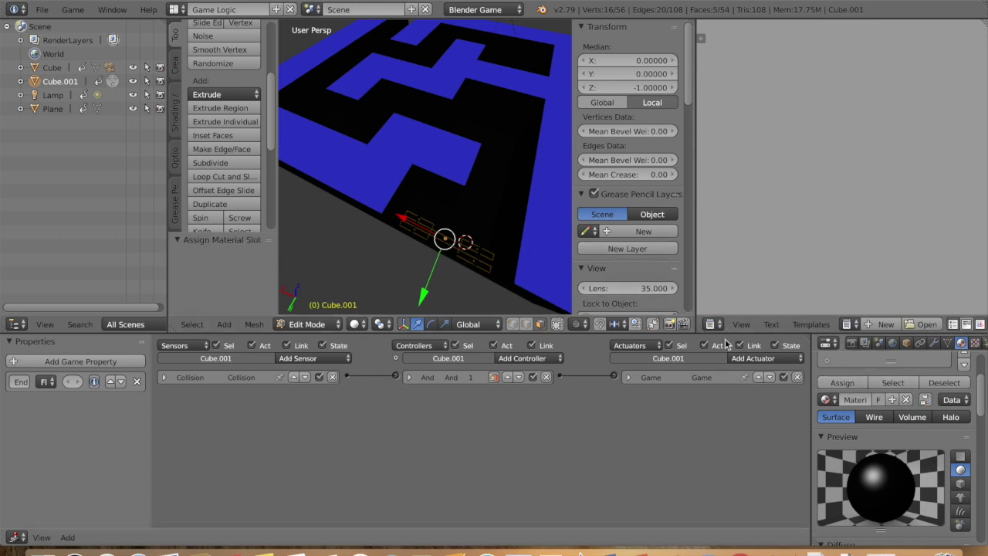
pyautogui.scroll(3, 856, 406)
pyautogui.click(855, 407)
pyautogui.click(854, 466)
pyautogui.click(856, 468)
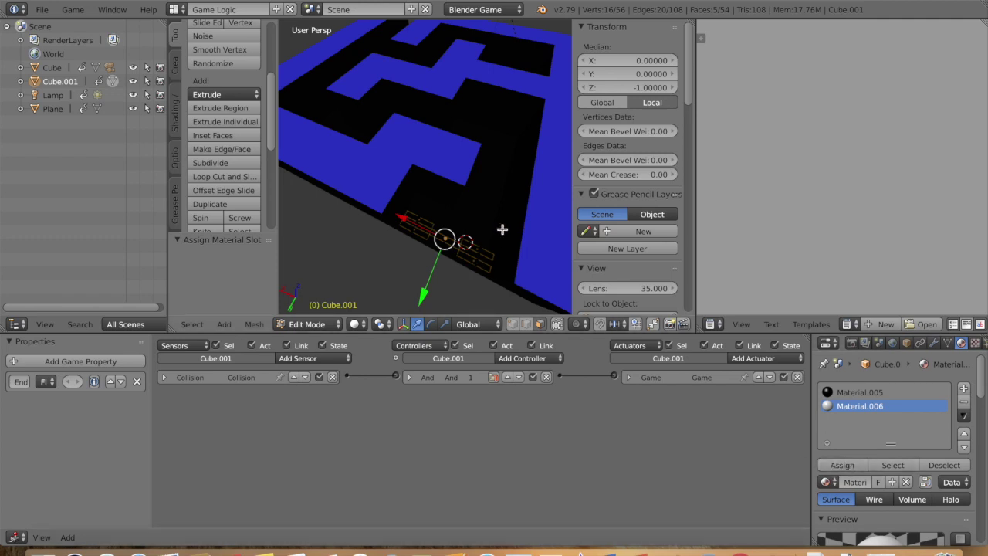
# - Deselect all faces and examine the exit block's checkerboard coloring from lower and higher viewing angles
pyautogui.press('a')
pyautogui.scroll(-3, 523, 250)
pyautogui.scroll(-5, 523, 249)
pyautogui.scroll(5, 522, 250)
pyautogui.press('KP_2')
pyautogui.press('KP_8')
pyautogui.press('KP_8')
pyautogui.press('KP_8')
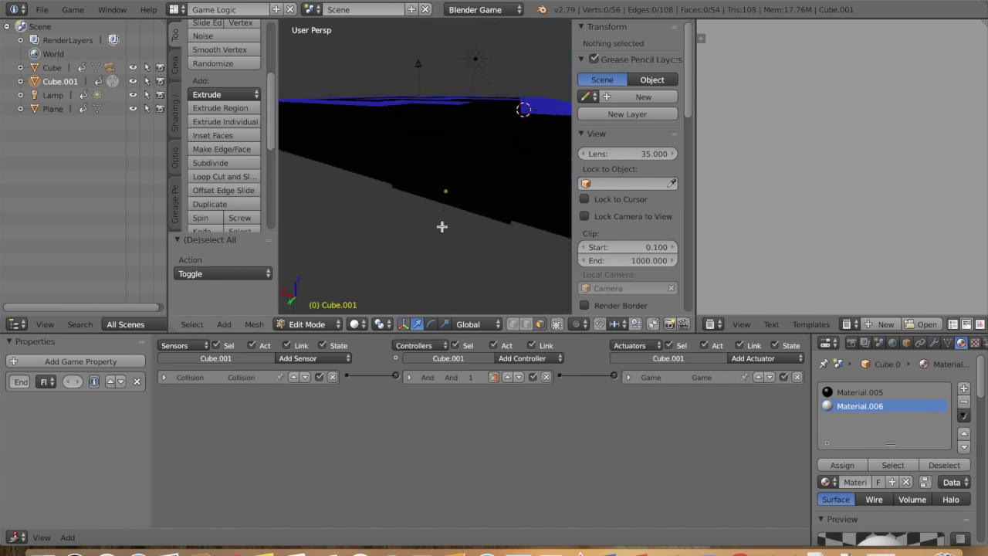
pyautogui.press('KP_2')
pyautogui.press('KP_2')
pyautogui.press('KP_2')
# - Try to select alternating faces on the exit block's top and outer side for the white checkerboard squares
pyautogui.rightClick(430, 226)
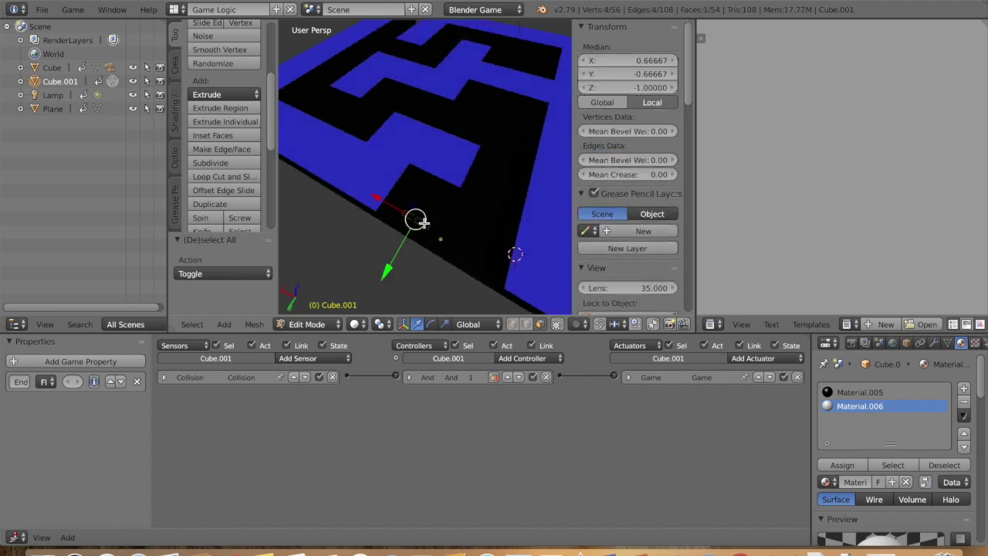
pyautogui.keyDown('shift'); pyautogui.rightClick(417, 233); pyautogui.keyUp('shift')
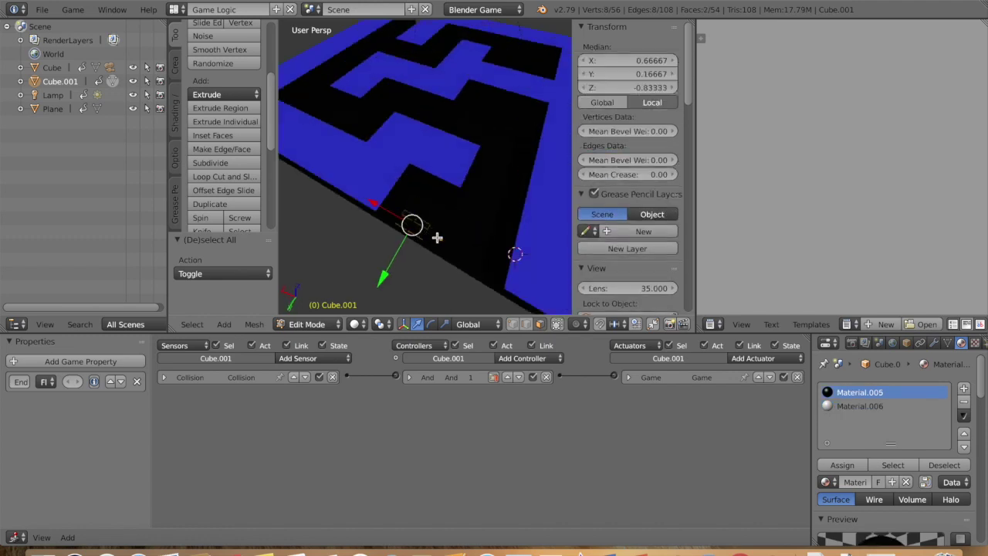
pyautogui.scroll(-3, 428, 238)
pyautogui.keyDown('shift'); pyautogui.rightClick(422, 230); pyautogui.keyUp('shift')
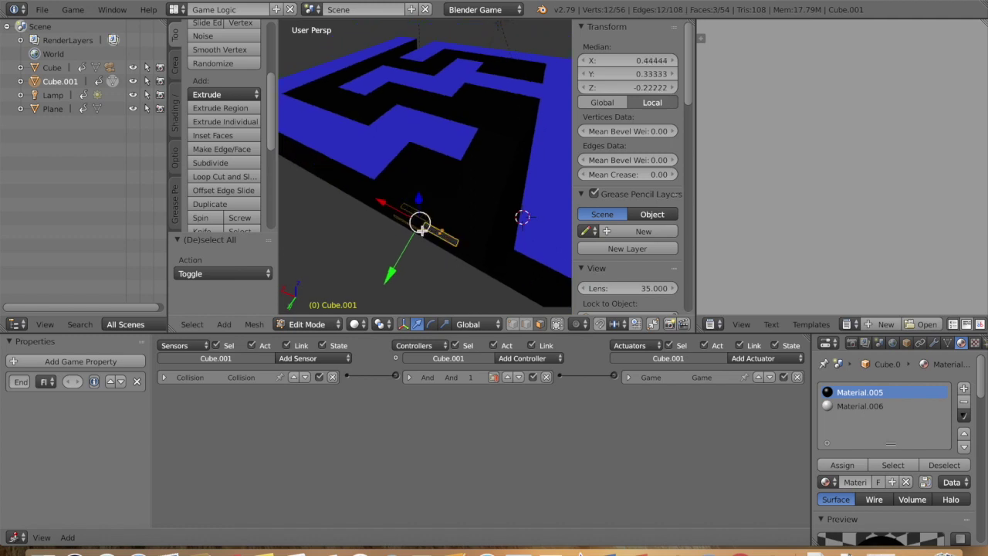
pyautogui.keyDown('shift'); pyautogui.rightClick(410, 225); pyautogui.keyUp('shift')
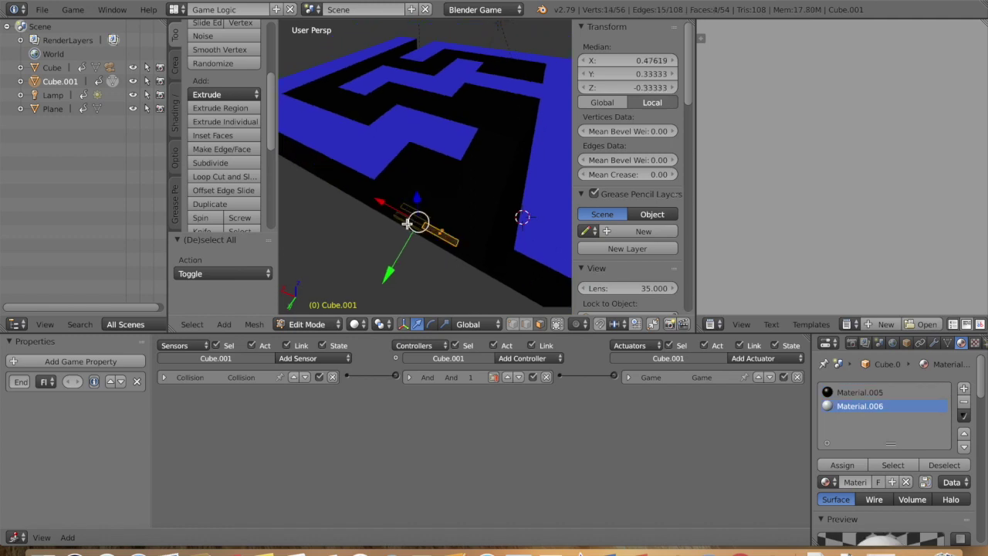
pyautogui.press('KP_8')
pyautogui.press('KP_8')
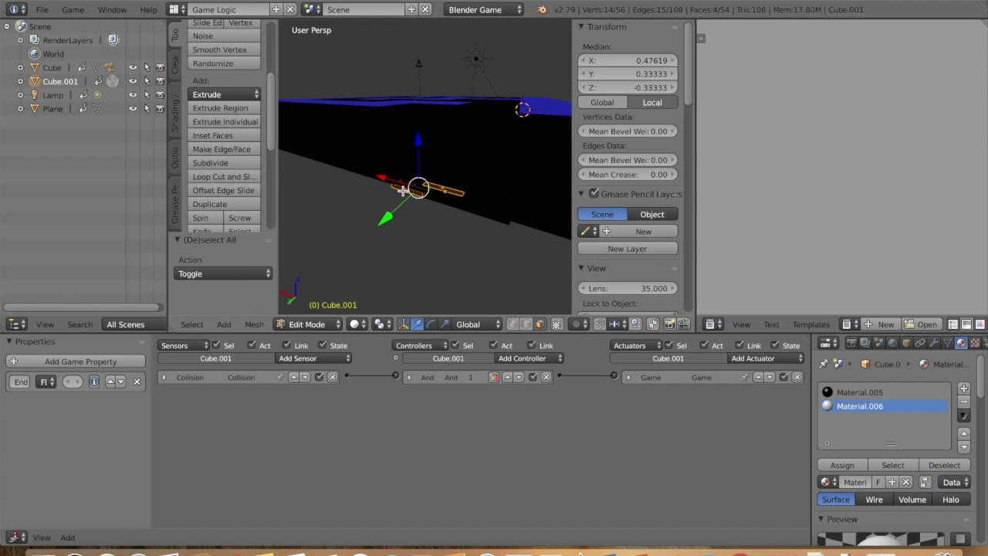
pyautogui.keyDown('shift'); pyautogui.rightClick(403, 190); pyautogui.keyUp('shift')
pyautogui.press('KP_2')
pyautogui.press('KP_2')
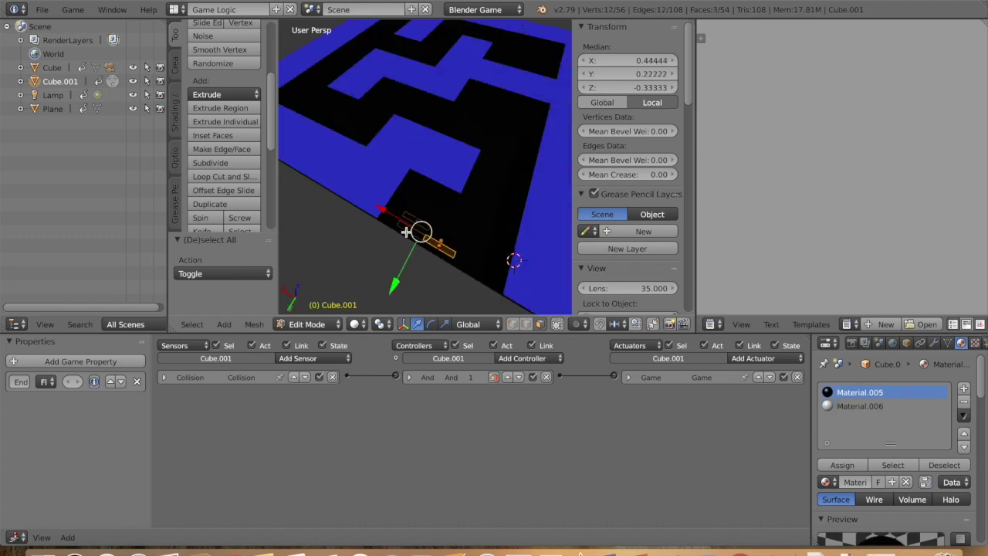
# - Try to extend the exit block's checkerboard selection with further faces at the block's near end
pyautogui.press('KP_8')
pyautogui.press('KP_8')
pyautogui.press('KP_8')
pyautogui.press('KP_8')
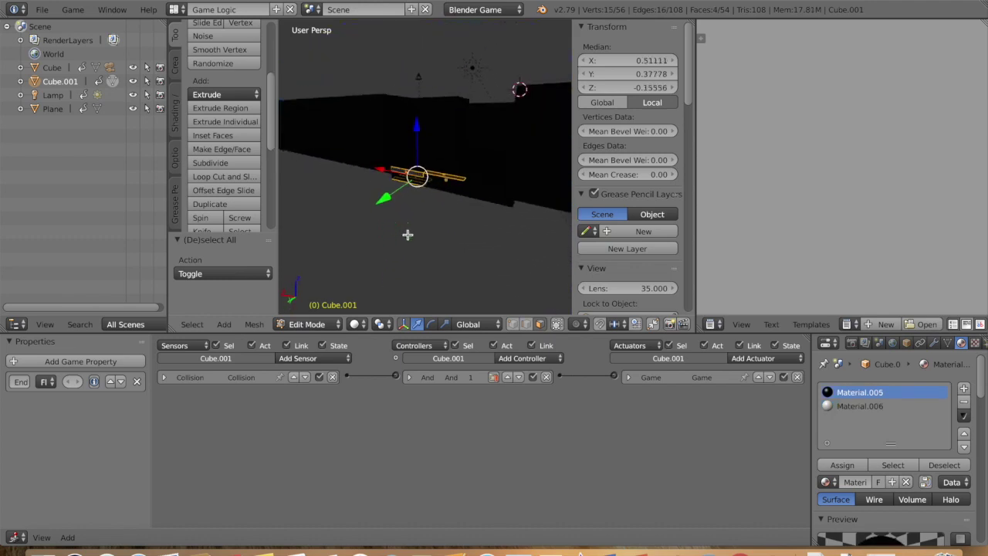
pyautogui.scroll(-10, 405, 237)
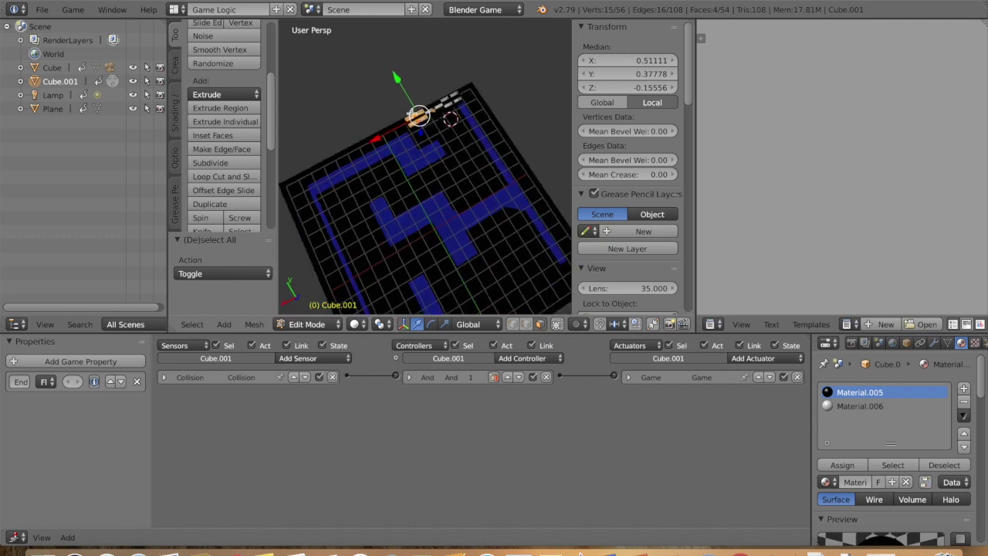
pyautogui.keyDown('shift'); pyautogui.rightClick(417, 115); pyautogui.keyUp('shift')
pyautogui.scroll(5, 475, 146)
pyautogui.scroll(-5, 475, 146)
pyautogui.scroll(6, 475, 146)
pyautogui.scroll(-5, 475, 146)
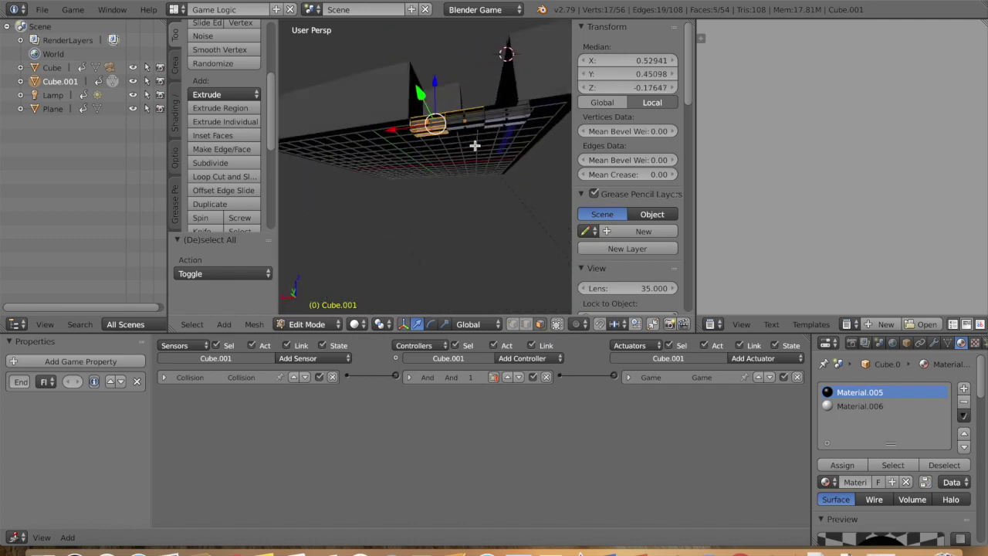
pyautogui.scroll(6, 475, 146)
pyautogui.scroll(-2, 475, 146)
pyautogui.scroll(8, 475, 146)
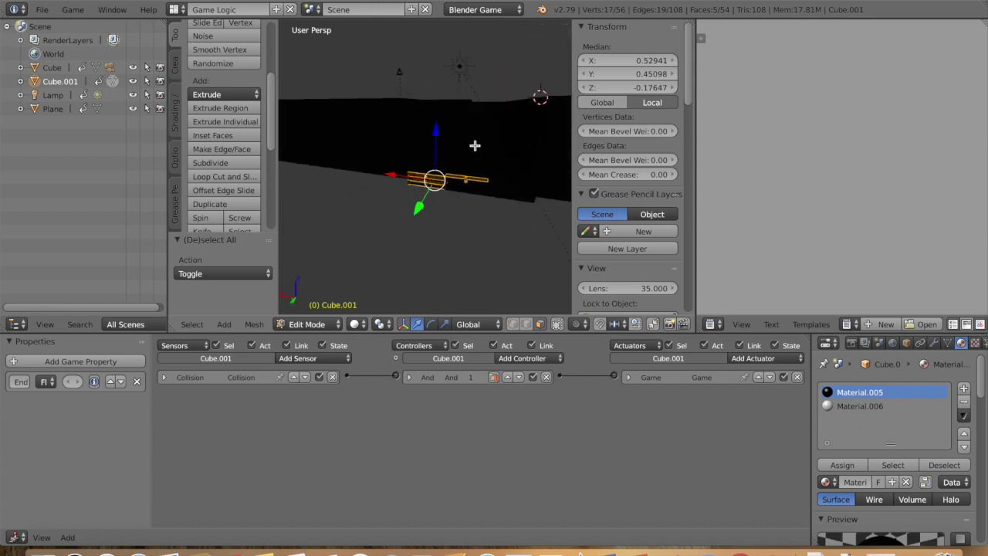
pyautogui.scroll(-5, 475, 146)
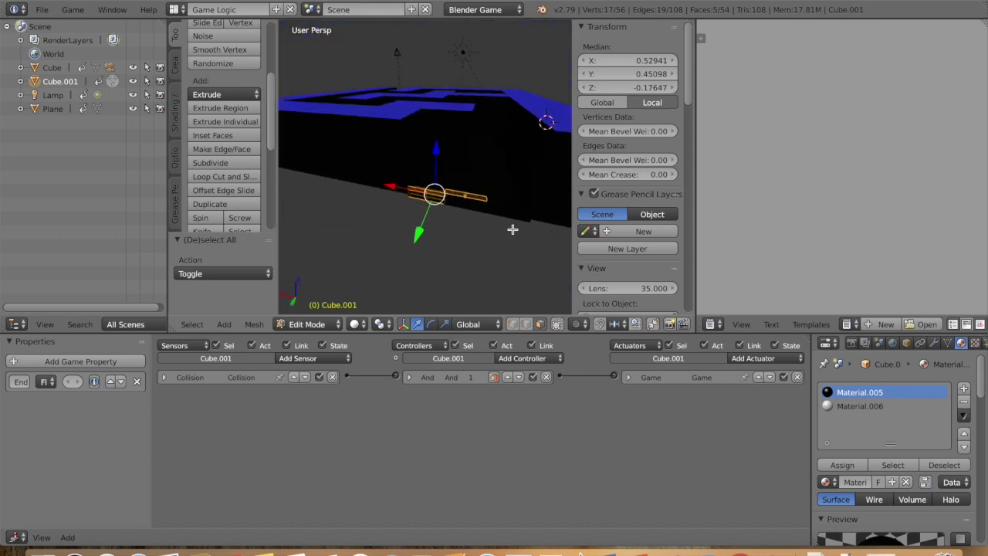
# - Switch the viewport to wireframe display and add faces at the exit block's opposite end to the selection
pyautogui.press('z')
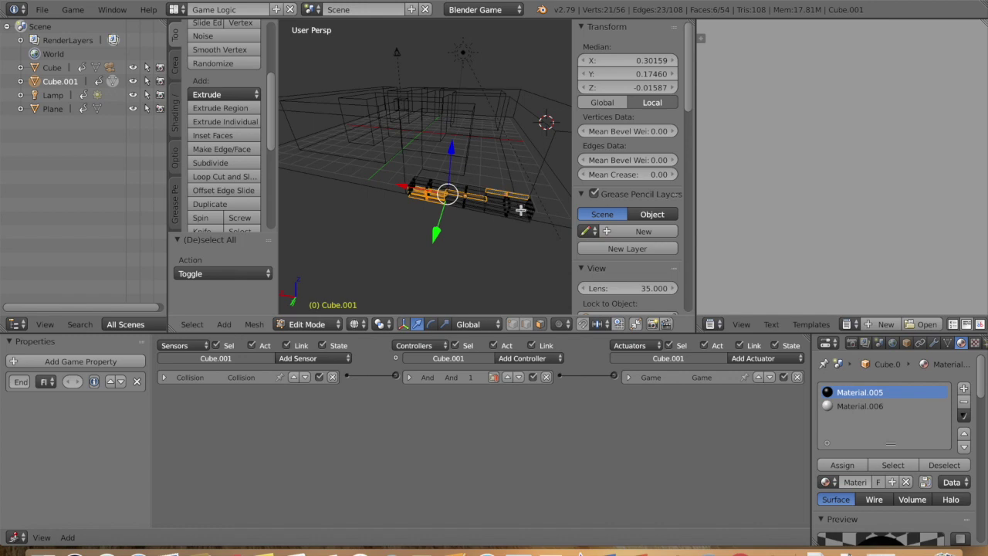
pyautogui.scroll(4, 510, 210)
pyautogui.scroll(-2, 510, 213)
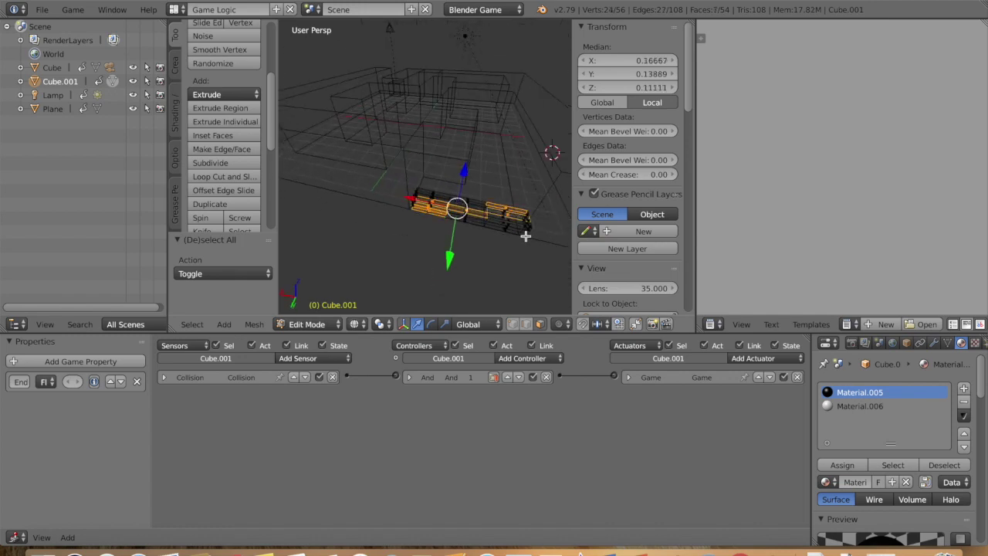
pyautogui.scroll(5, 527, 237)
pyautogui.scroll(-1, 507, 273)
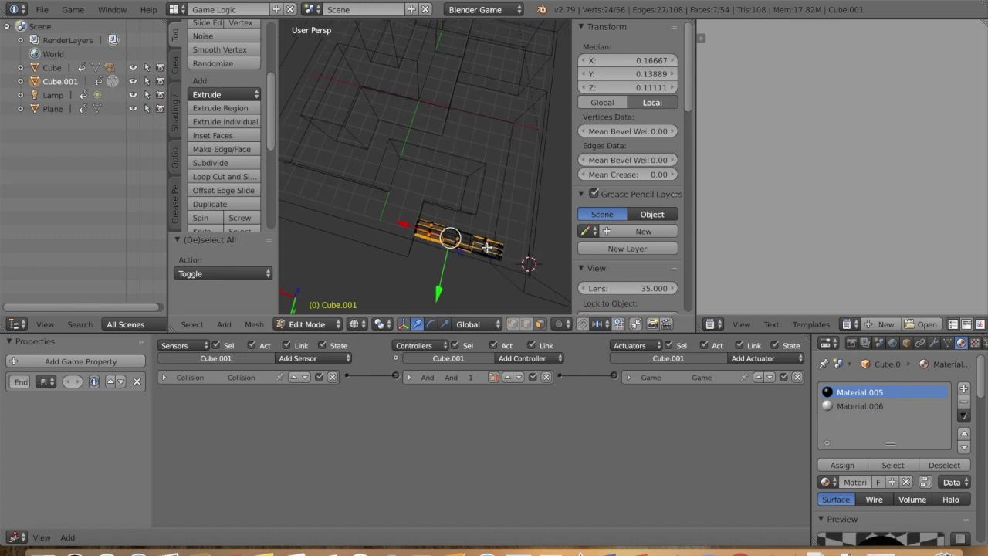
pyautogui.keyDown('shift'); pyautogui.rightClick(498, 244); pyautogui.keyUp('shift')
pyautogui.keyDown('shift'); pyautogui.rightClick(493, 257); pyautogui.keyUp('shift')
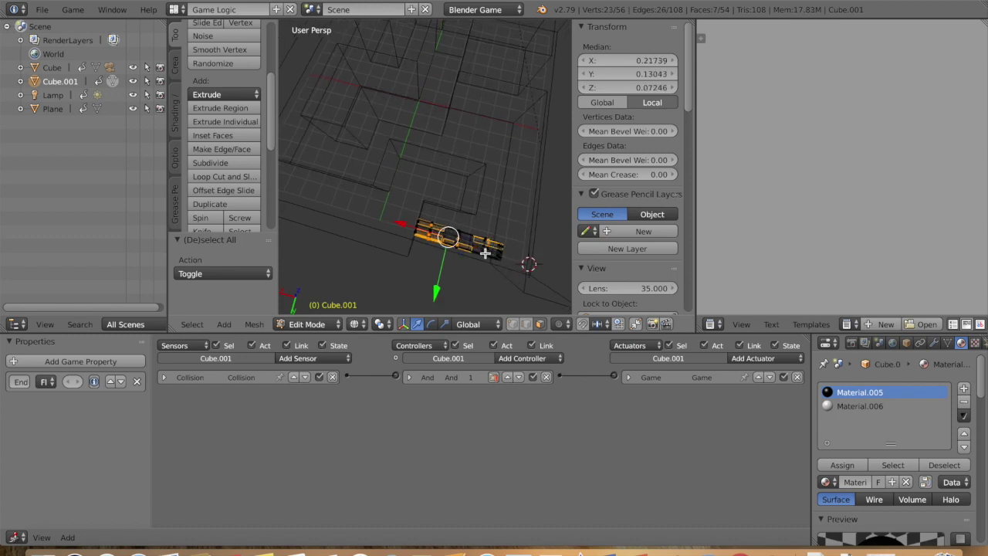
pyautogui.keyDown('shift'); pyautogui.rightClick(488, 256); pyautogui.keyUp('shift')
# - Try to add more alternating exit-block faces to the selection in wireframe display
pyautogui.press('KP_2')
pyautogui.press('KP_2')
pyautogui.press('KP_2')
pyautogui.press('KP_2')
pyautogui.press('KP_8')
pyautogui.press('KP_8')
pyautogui.press('KP_8')
pyautogui.press('KP_8')
pyautogui.press('KP_8')
pyautogui.press('KP_2')
pyautogui.press('KP_2')
pyautogui.keyDown('shift'); pyautogui.rightClick(438, 193); pyautogui.keyUp('shift')
pyautogui.scroll(8, 452, 221)
pyautogui.scroll(-6, 452, 221)
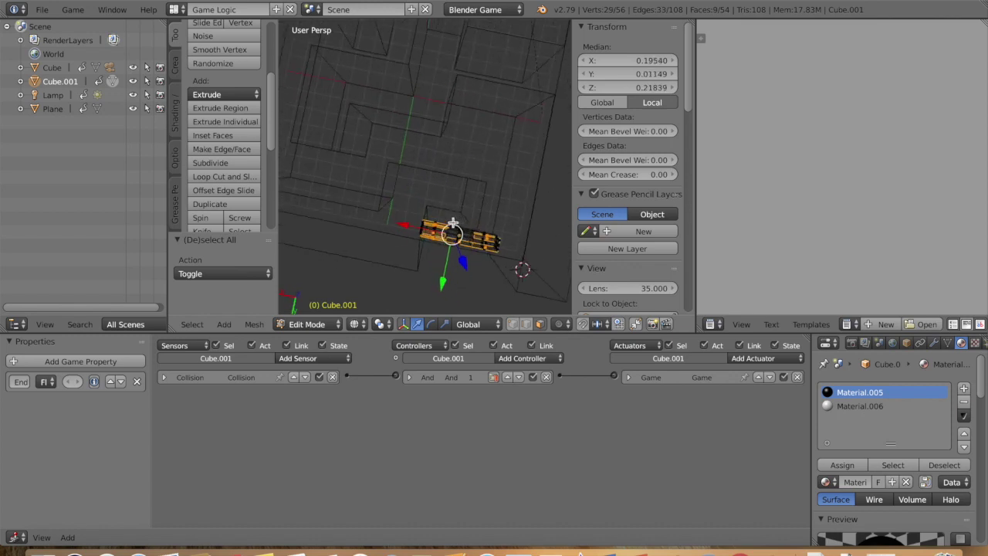
# - Try adding two more faces to the exit block's checkerboard selection, and clear the whole selection
pyautogui.keyDown('shift'); pyautogui.rightClick(437, 213); pyautogui.keyUp('shift')
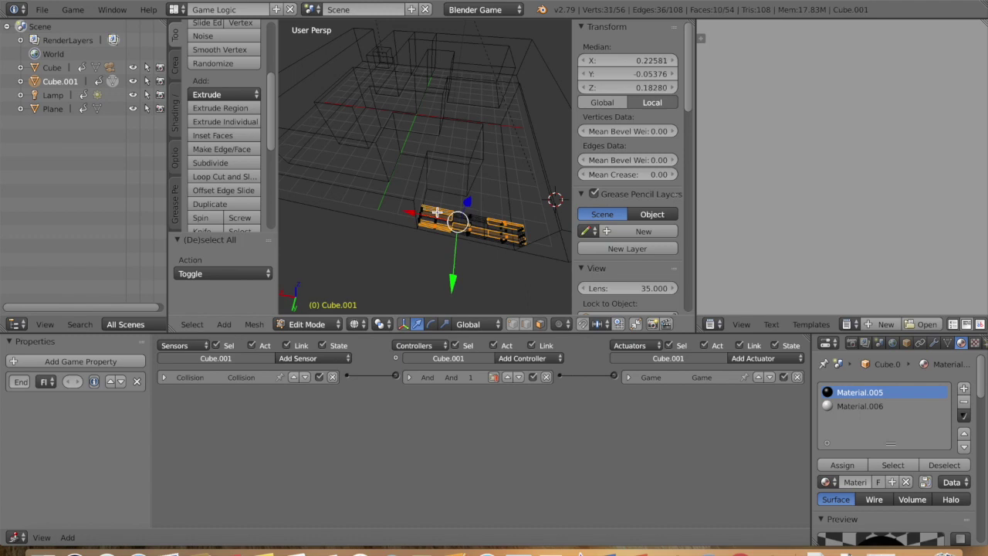
pyautogui.keyDown('shift'); pyautogui.rightClick(437, 213); pyautogui.keyUp('shift')
pyautogui.moveTo(467, 240); pyautogui.dragTo(467, 241, button='middle')
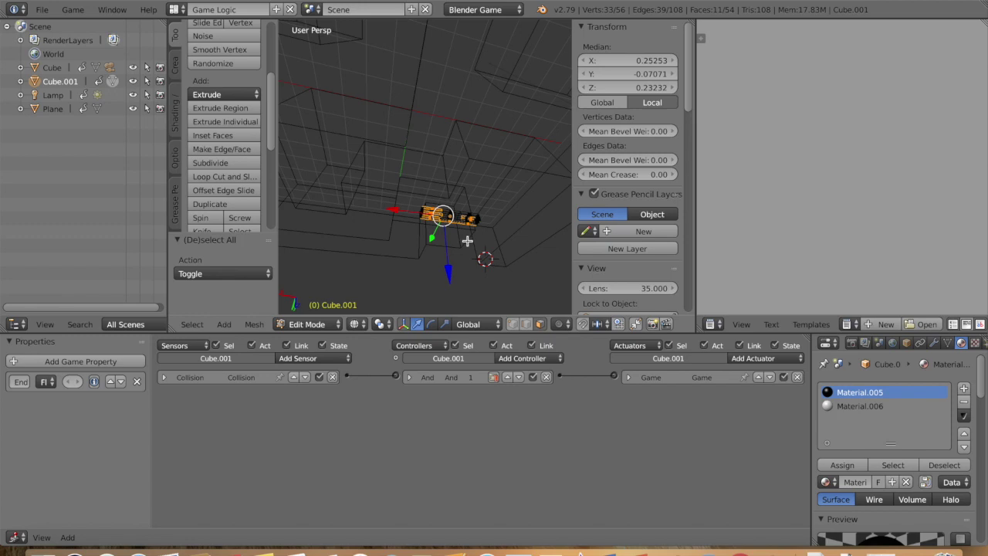
pyautogui.scroll(-10, 467, 241)
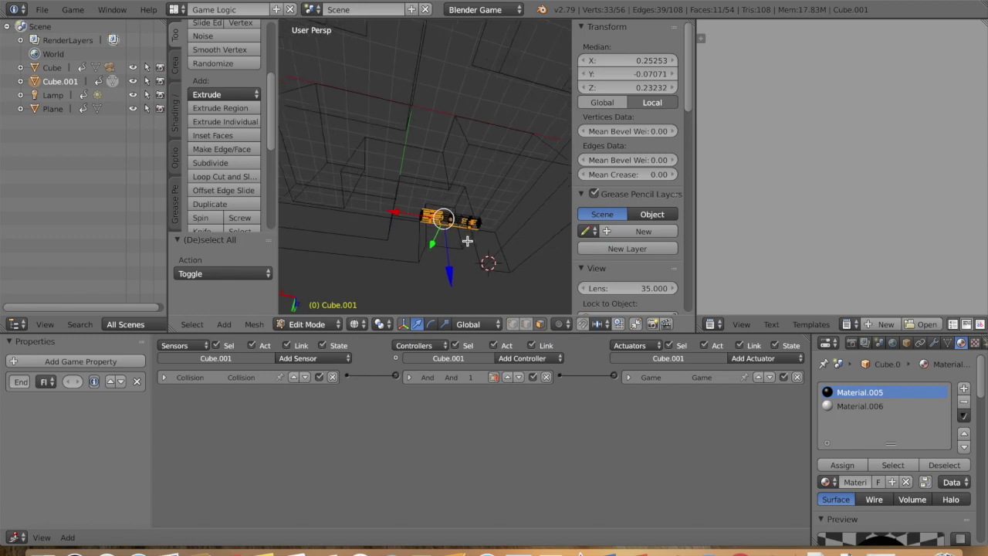
pyautogui.scroll(10, 467, 241)
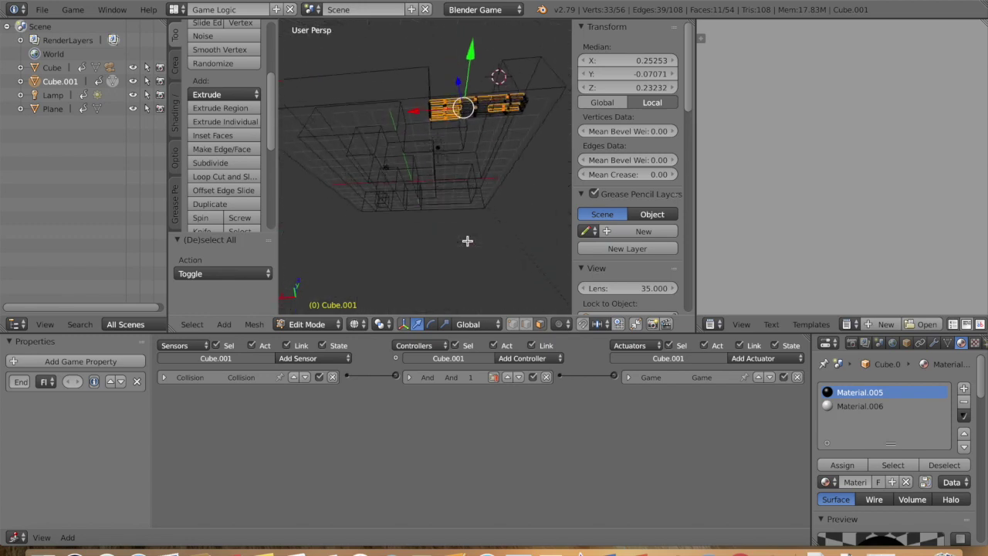
pyautogui.press('a')
# - Select only the corner face at one end of the exit block's top side
pyautogui.moveTo(508, 249); pyautogui.dragTo(458, 202, button='middle')
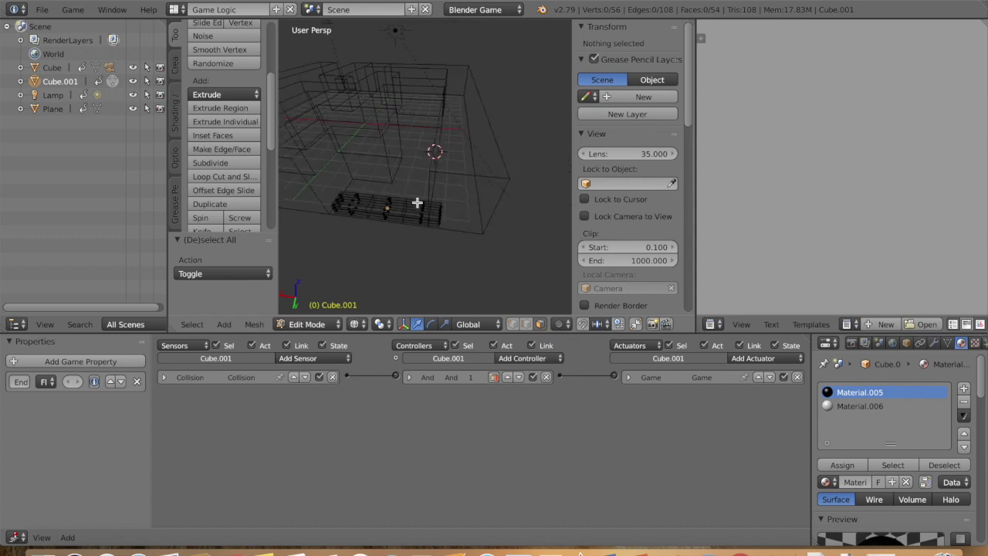
pyautogui.scroll(3, 367, 144)
pyautogui.scroll(2, 444, 230)
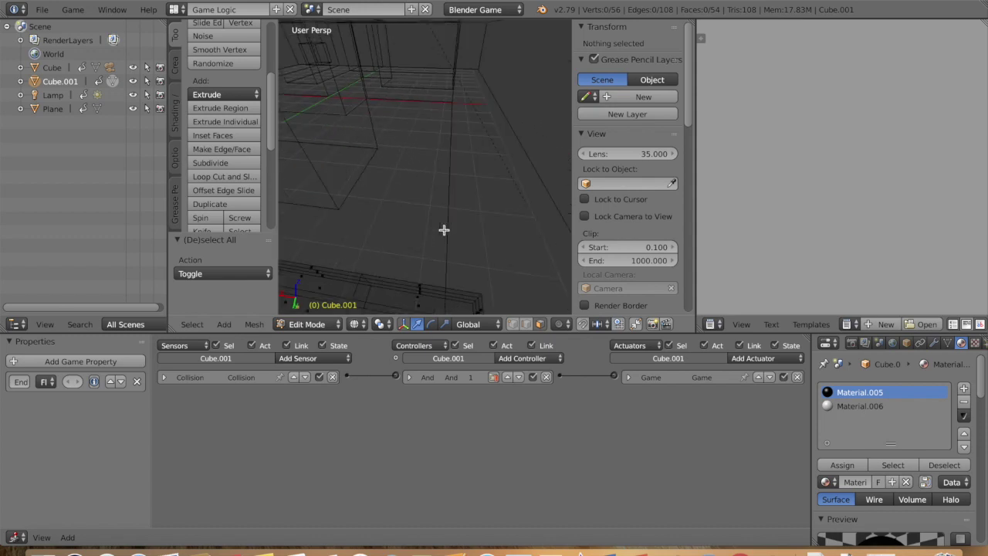
pyautogui.keyDown('shift'); pyautogui.scroll(-4, 444, 230); pyautogui.keyUp('shift')
pyautogui.moveTo(437, 188); pyautogui.dragTo(414, 211, button='middle')
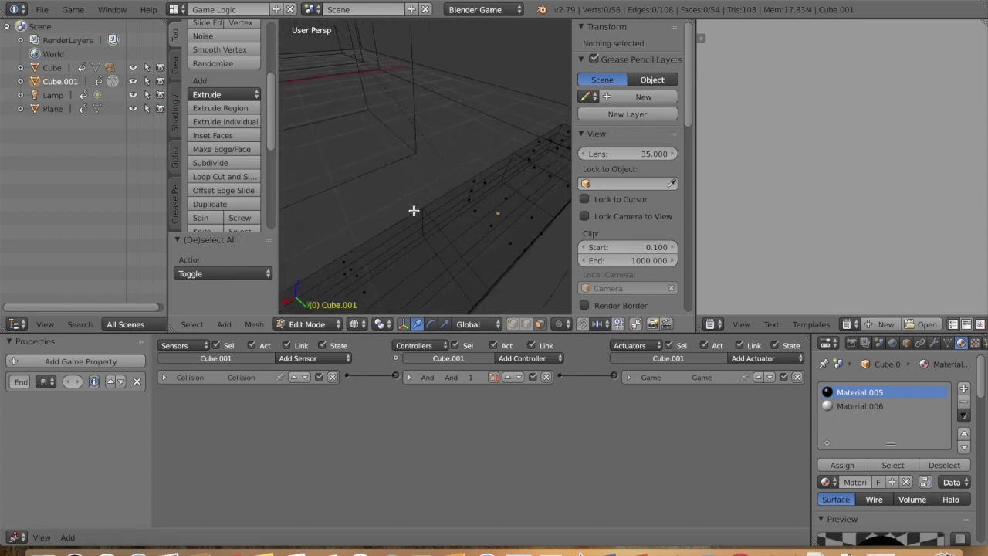
pyautogui.rightClick(358, 278)
pyautogui.press('a')
pyautogui.keyDown('alt'); pyautogui.rightClick(344, 275); pyautogui.keyUp('alt')
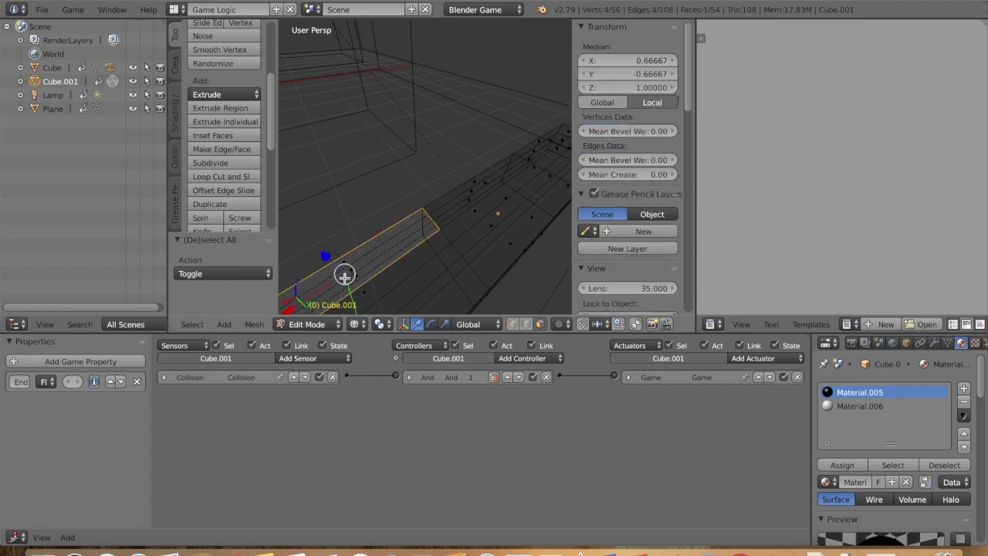
# - Add the center face of the exit block's top, diagonal to the corner face, to the selection
pyautogui.hscroll(2, 449, 283)
pyautogui.scroll(2, 450, 283)
pyautogui.scroll(-2, 449, 284)
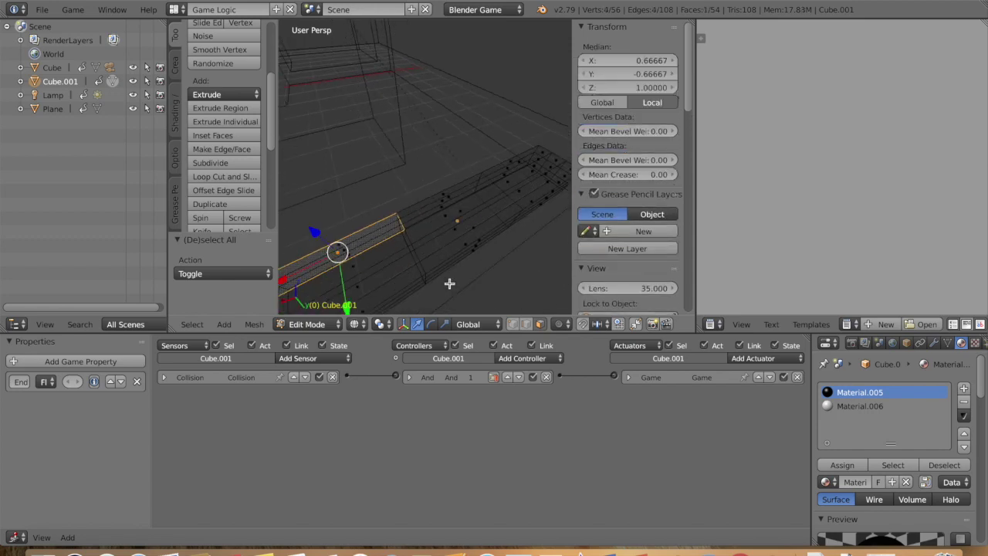
pyautogui.keyDown('alt'); pyautogui.keyDown('shift'); pyautogui.rightClick(457, 211); pyautogui.keyUp('shift'); pyautogui.keyUp('alt')
pyautogui.moveTo(364, 293); pyautogui.dragTo(364, 293, button='middle')
pyautogui.moveTo(329, 173); pyautogui.dragTo(367, 224, button='middle')
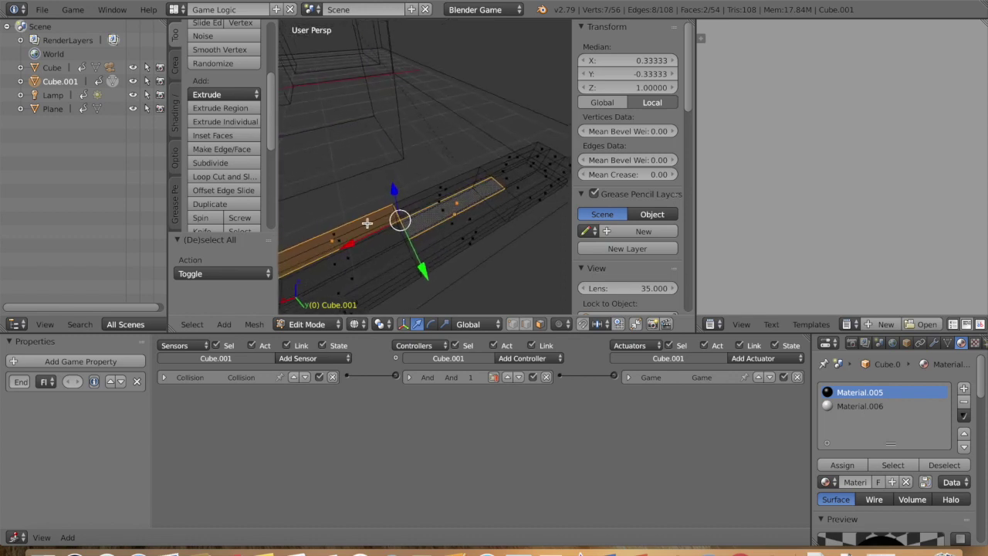
# - Add further alternating faces of the finish-line block to the selection and assign Material.006 to them for the checkered pattern
pyautogui.keyDown('alt'); pyautogui.keyDown('shift'); pyautogui.rightClick(352, 277); pyautogui.keyUp('shift'); pyautogui.keyUp('alt')
pyautogui.moveTo(474, 245); pyautogui.dragTo(458, 231, button='middle')
pyautogui.keyDown('shift'); pyautogui.rightClick(436, 239); pyautogui.keyUp('shift')
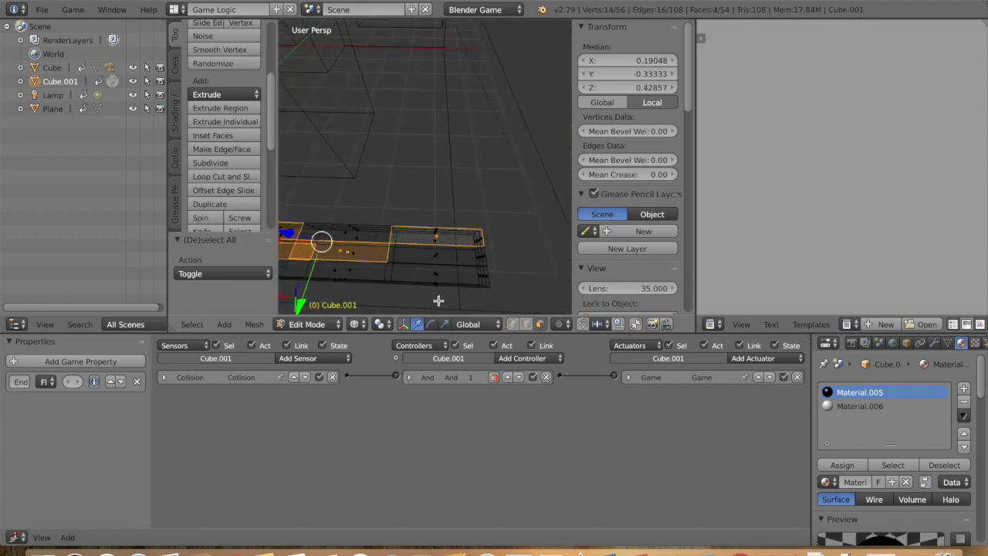
pyautogui.keyDown('shift'); pyautogui.rightClick(438, 275); pyautogui.keyUp('shift')
pyautogui.moveTo(460, 247); pyautogui.dragTo(476, 253, button='middle')
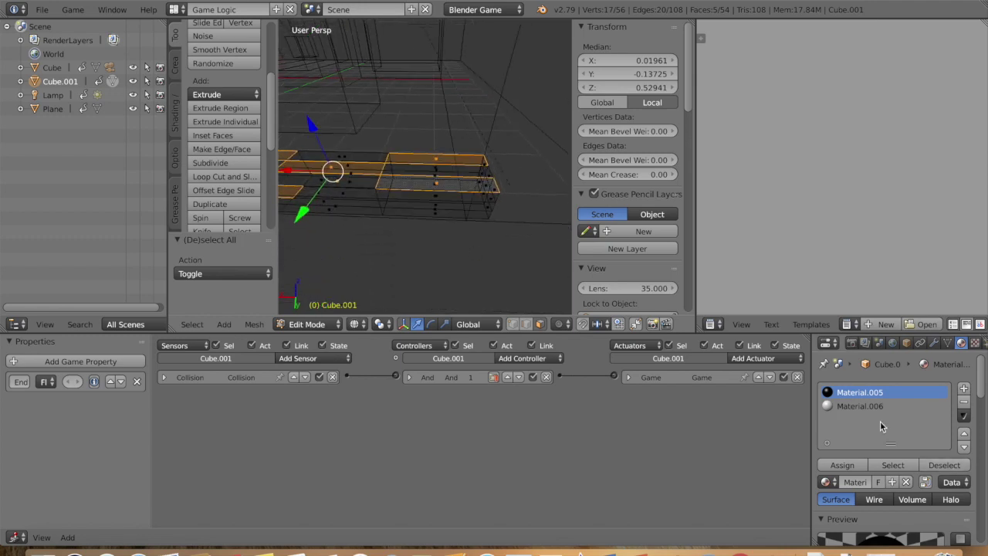
pyautogui.click(855, 407)
pyautogui.click(843, 466)
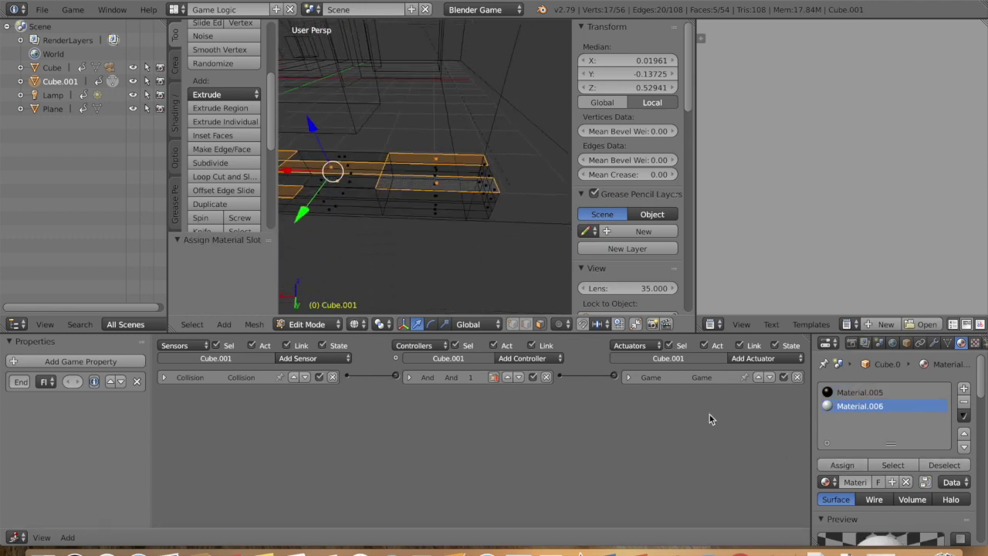
pyautogui.press('a')
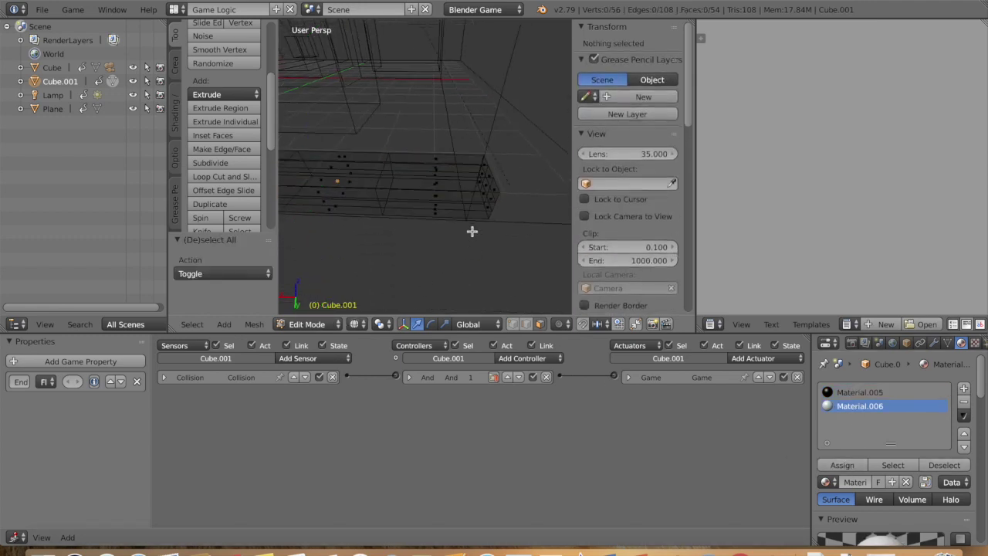
# - Switch to solid shading and assign Material.006 to the missing checker faces at the end of the finish strip
pyautogui.press('z')
pyautogui.scroll(3, 429, 217)
pyautogui.hscroll(-5, 429, 217)
pyautogui.hscroll(3, 430, 218)
pyautogui.moveTo(429, 218); pyautogui.dragTo(338, 260, button='middle')
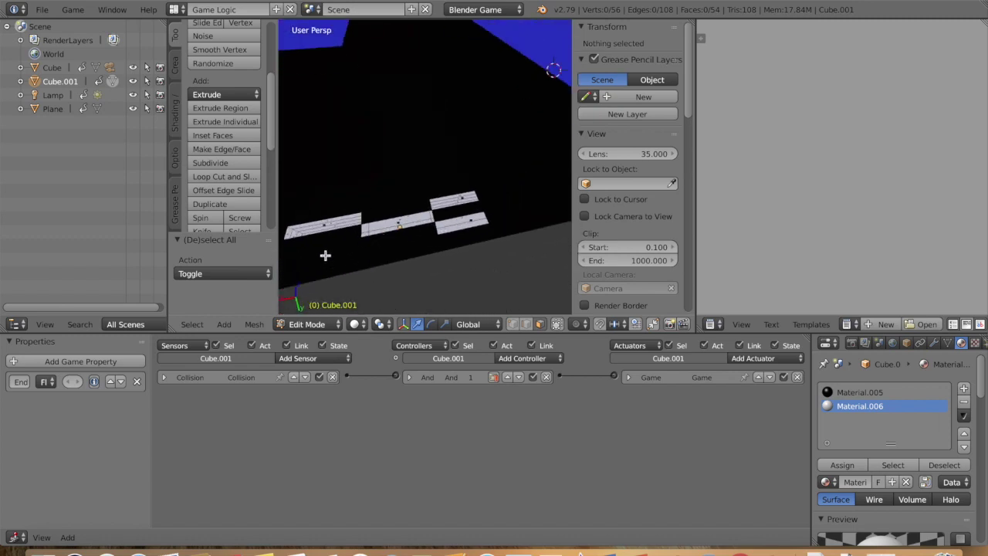
pyautogui.rightClick(325, 256)
pyautogui.click(324, 257)
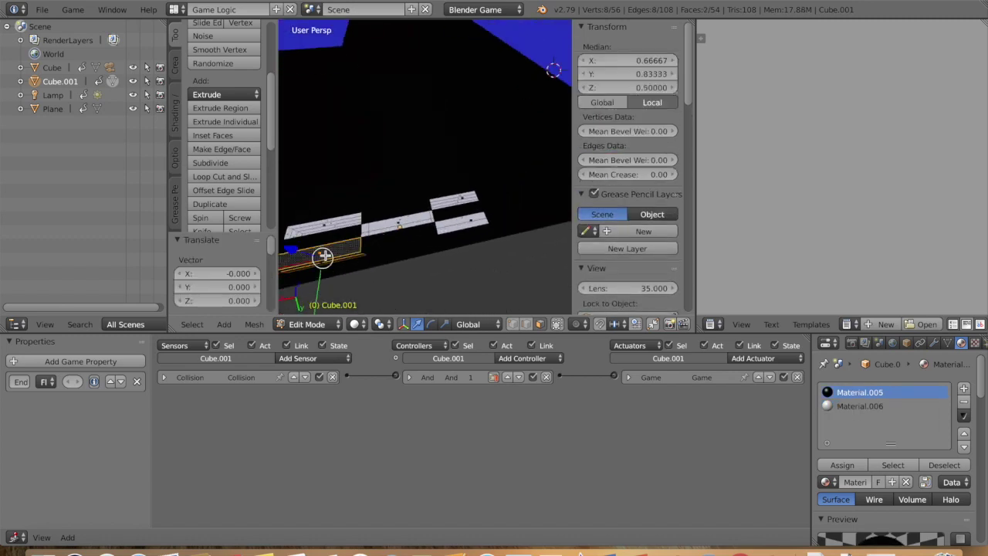
pyautogui.click(864, 406)
pyautogui.click(842, 465)
pyautogui.press('a')
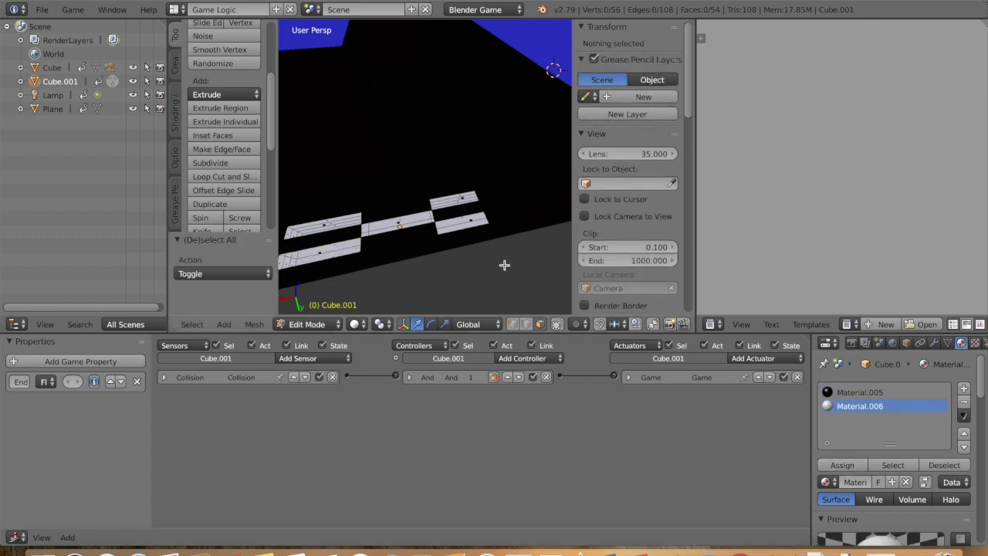
# - Return the finish-line block to Object Mode and select the maze
pyautogui.scroll(-10, 504, 264)
pyautogui.moveTo(505, 265); pyautogui.dragTo(419, 209, button='middle')
pyautogui.rightClick(423, 214)
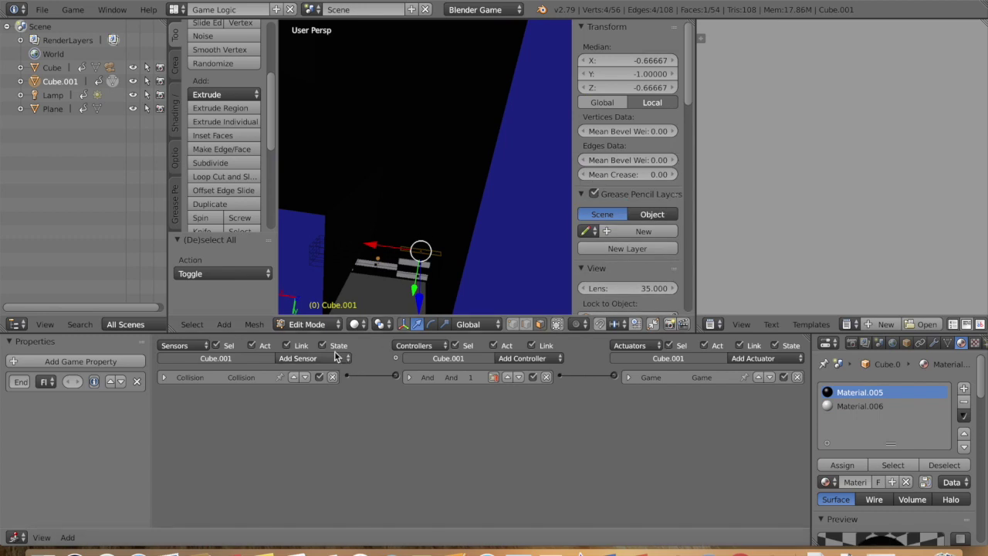
pyautogui.moveTo(474, 237); pyautogui.dragTo(475, 289, button='middle')
pyautogui.click(317, 324)
pyautogui.click(316, 306)
pyautogui.rightClick(402, 149)
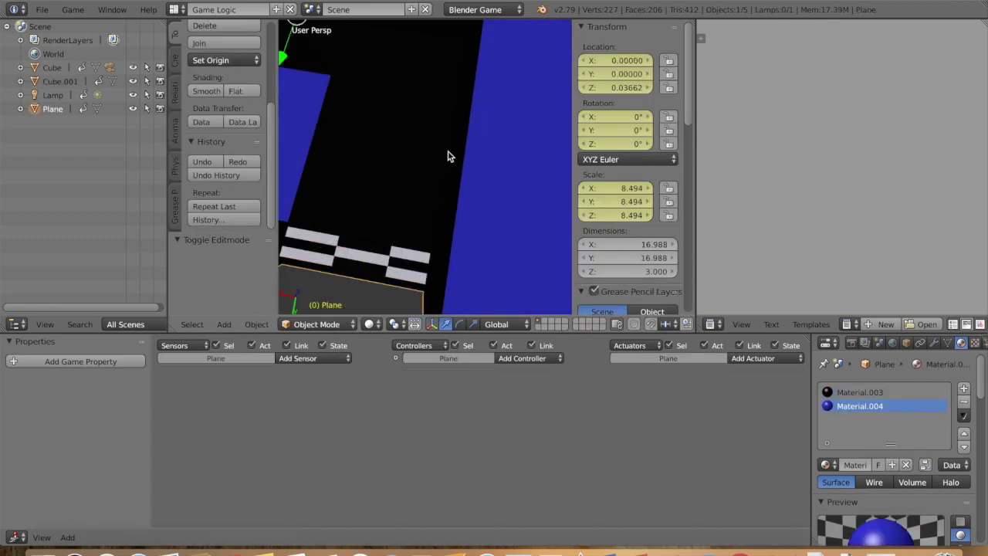
# - Reset the 3D cursor to the world centre and add a plane mesh there
pyautogui.scroll(-8, 457, 143)
pyautogui.moveTo(432, 141); pyautogui.dragTo(422, 144, button='middle')
pyautogui.hotkey('shift', 'a')
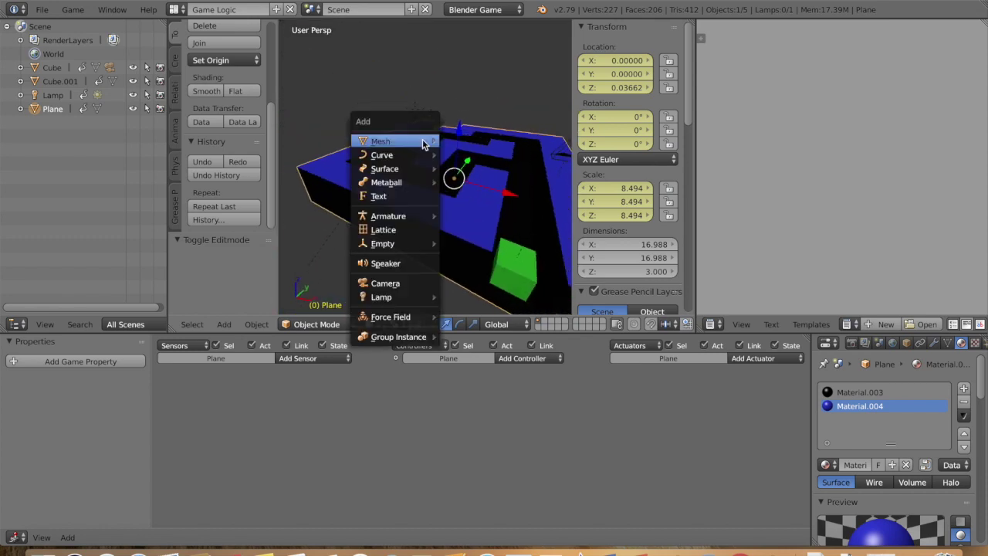
pyautogui.click(314, 187)
pyautogui.hotkey('shift', 'c')
pyautogui.hotkey('shift', 'a')
pyautogui.moveTo(409, 229)
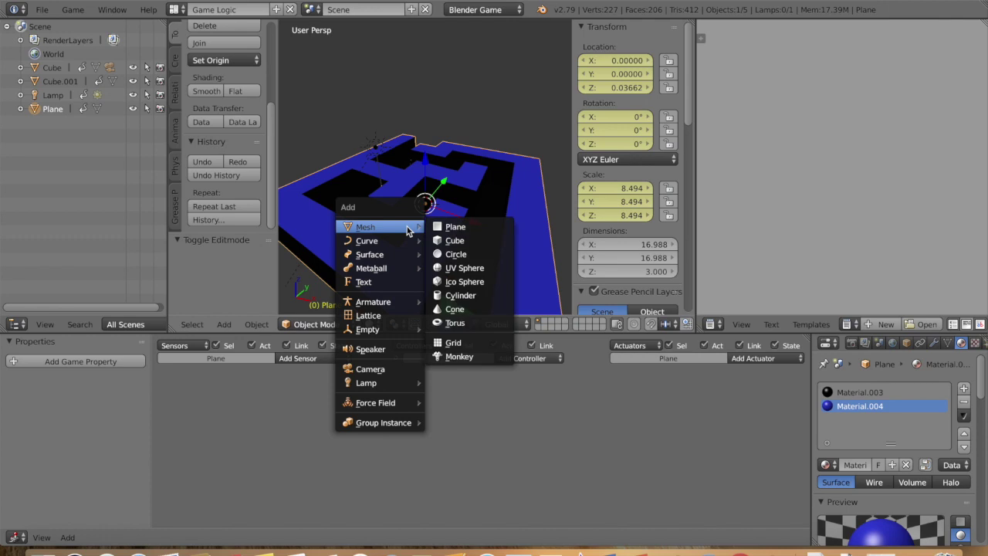
pyautogui.click(477, 225)
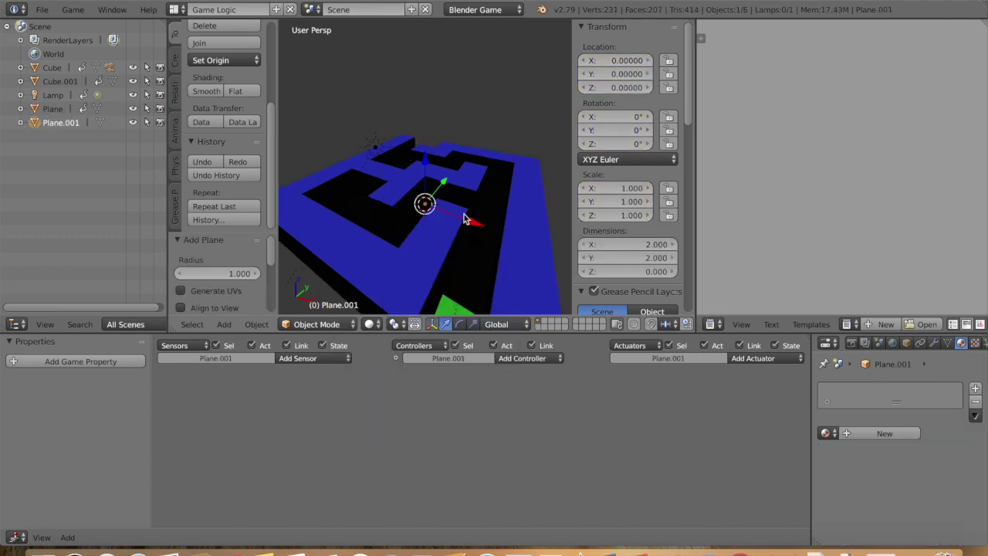
# - Move the new plane about 5.8 along X and rotate it 90° about X so it stands upright
pyautogui.moveTo(477, 231); pyautogui.dragTo(543, 248)
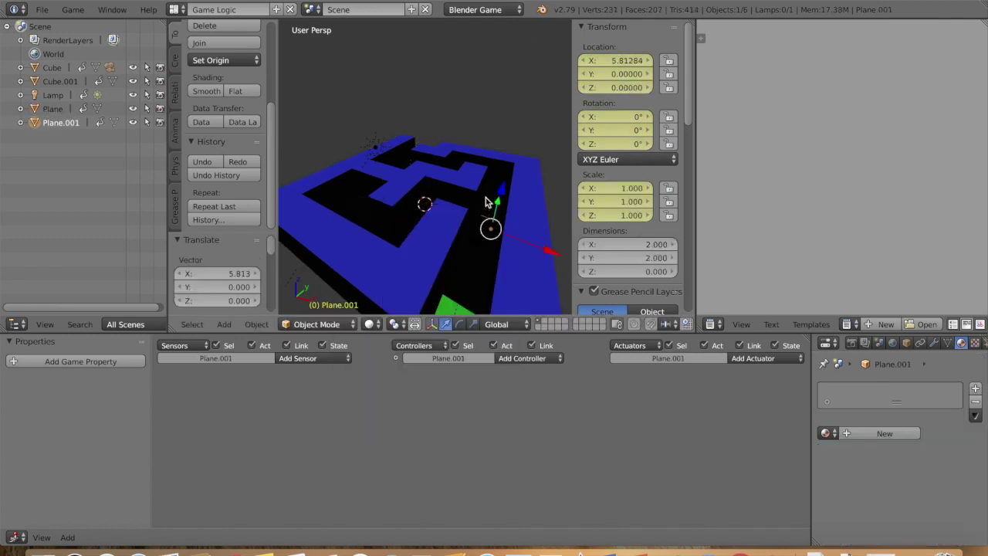
pyautogui.moveTo(502, 196); pyautogui.dragTo(506, 184)
pyautogui.press('r')
pyautogui.press('y')
pyautogui.press('9')
pyautogui.press('0')
pyautogui.press('BackSpace')
pyautogui.press('x')
pyautogui.press('0')
pyautogui.press('Return')
# - Position the upright plane at the maze opening behind the green cube, around X 5.31, Y -8.40, Z 1.94
pyautogui.moveTo(499, 199); pyautogui.dragTo(439, 296)
pyautogui.scroll(-2, 535, 236)
pyautogui.moveTo(462, 242); pyautogui.dragTo(441, 247)
pyautogui.rightClick(437, 257)
pyautogui.rightClick(433, 281)
pyautogui.moveTo(490, 307); pyautogui.dragTo(480, 296)
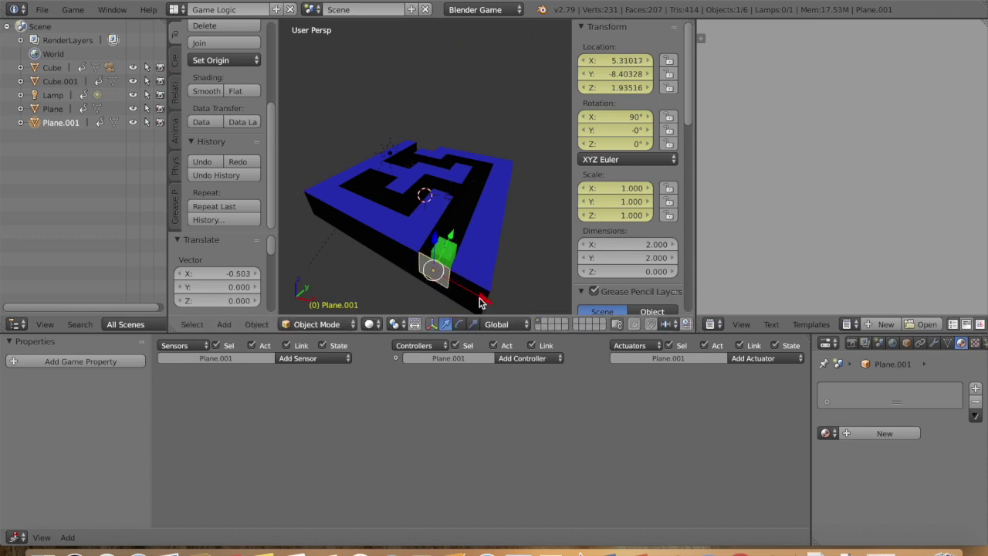
# - Scale the plane to about 1.17 by 1.43 and set its height to about Z 1.53 to close the opening
pyautogui.scroll(-8, 514, 250)
pyautogui.moveTo(516, 255); pyautogui.dragTo(484, 197, button='middle')
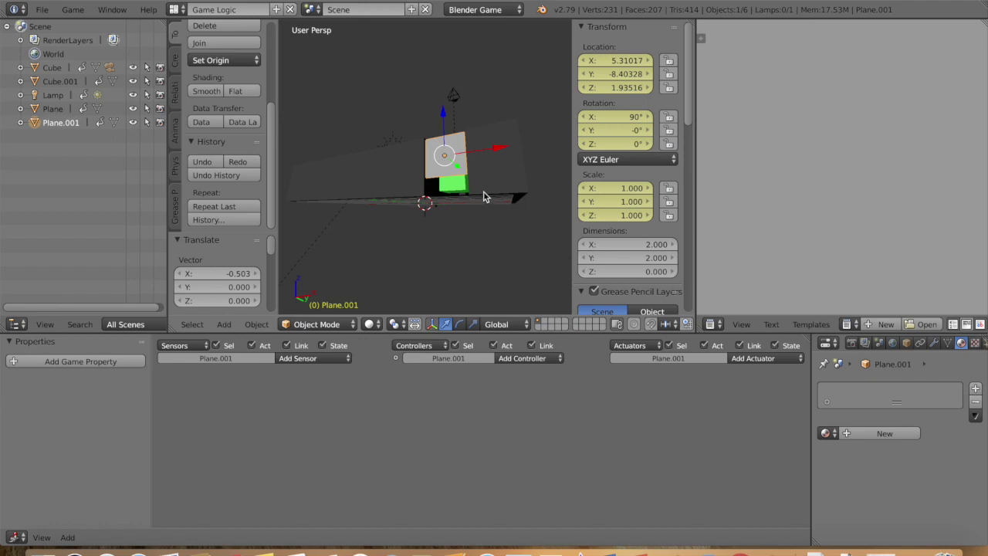
pyautogui.moveTo(444, 114)
pyautogui.mouseDown()
pyautogui.moveTo(443, 133)
pyautogui.moveTo(448, 109)
pyautogui.mouseUp()
pyautogui.click(476, 324)
pyautogui.moveTo(498, 171); pyautogui.dragTo(505, 170)
pyautogui.click(445, 323)
pyautogui.moveTo(440, 132); pyautogui.dragTo(450, 121)
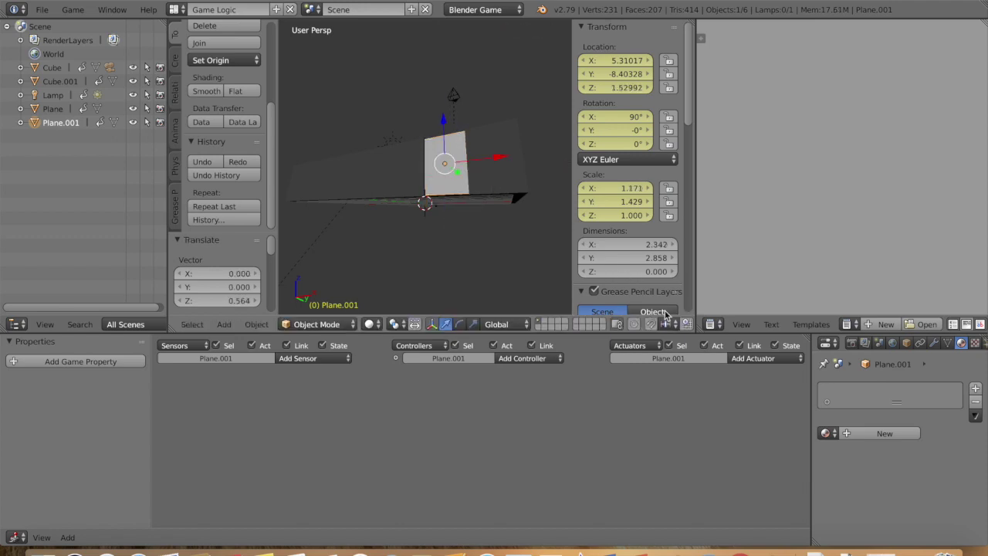
# - Join the upright plane into the maze object
pyautogui.moveTo(432, 196); pyautogui.dragTo(432, 196, button='middle')
pyautogui.rightClick(465, 244)
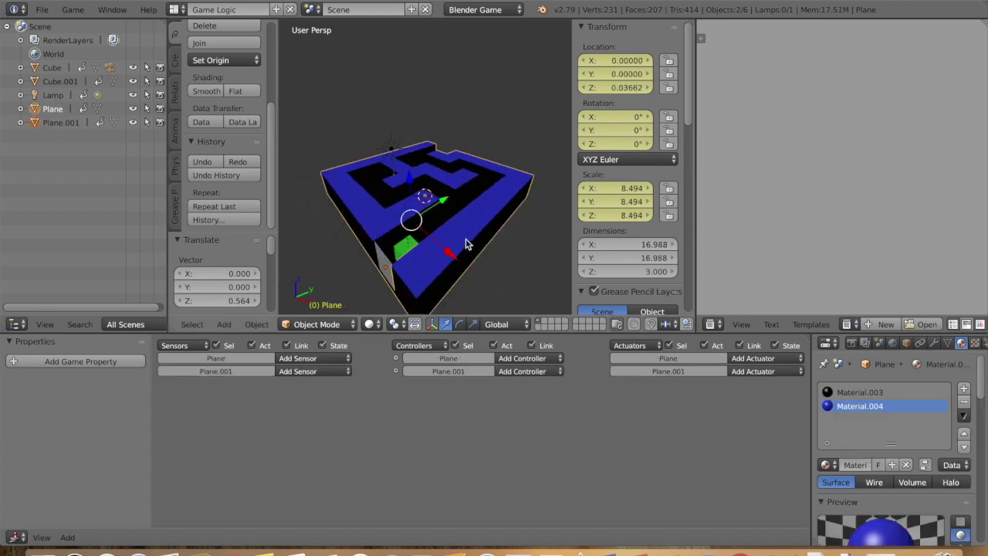
pyautogui.scroll(3, 232, 124)
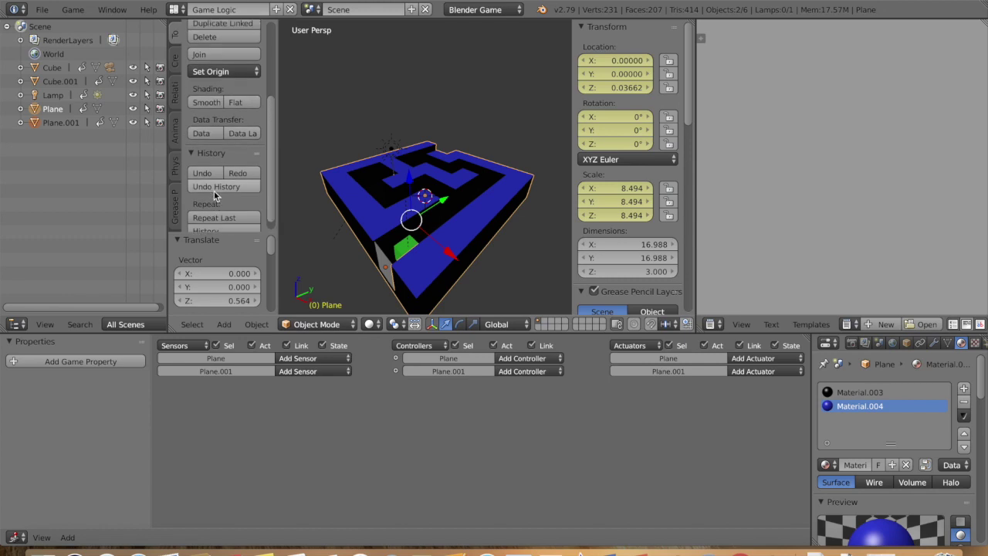
pyautogui.click(224, 99)
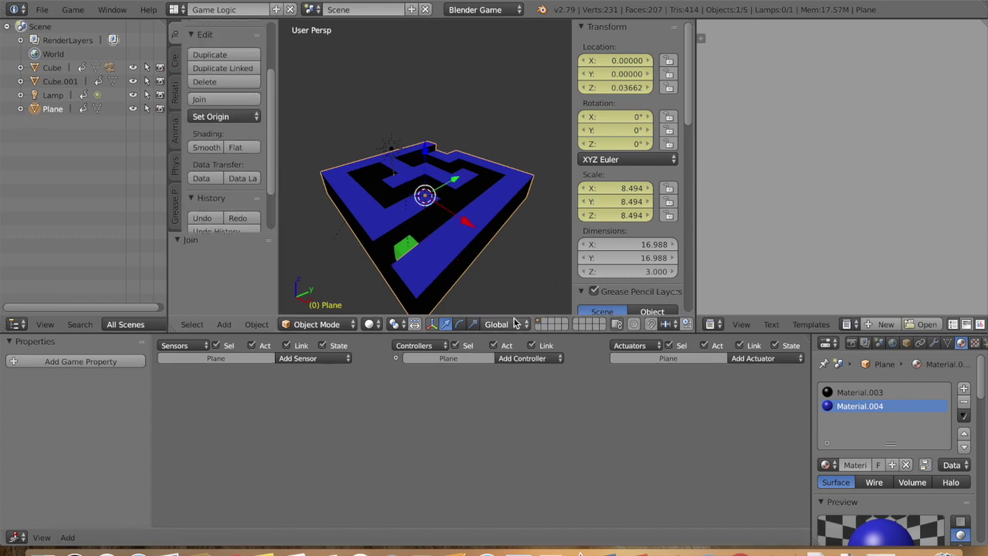
# - Deselect everything and run the game briefly, moving the cube forward to test the closed entrance
pyautogui.hscroll(1, 441, 320)
pyautogui.moveTo(506, 230); pyautogui.dragTo(529, 236, button='middle')
pyautogui.press('a')
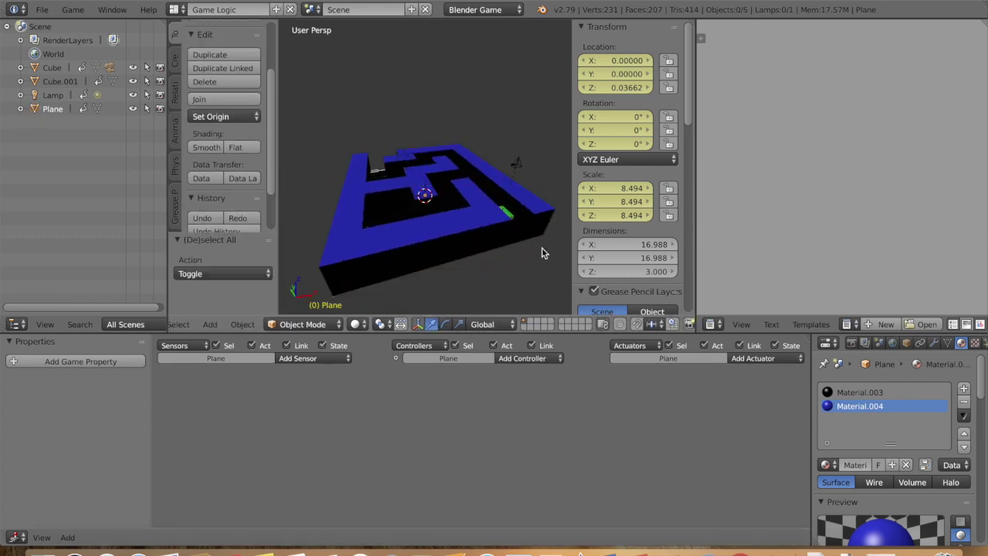
pyautogui.press('p')
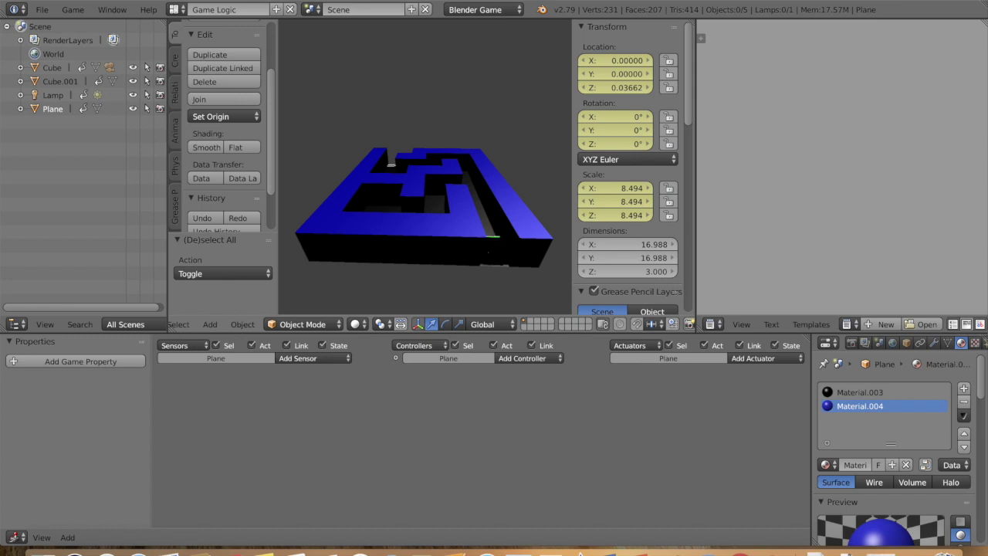
pyautogui.press('Up')
pyautogui.press('Escape')
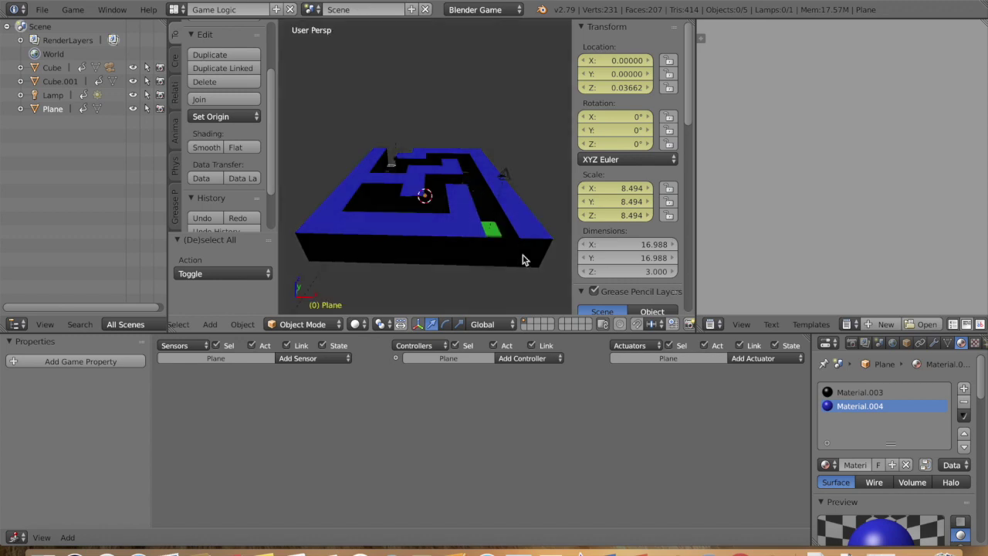
# - View the maze from above, run the game and steer the cube through the corridors towards the finish line
pyautogui.scroll(5, 524, 260)
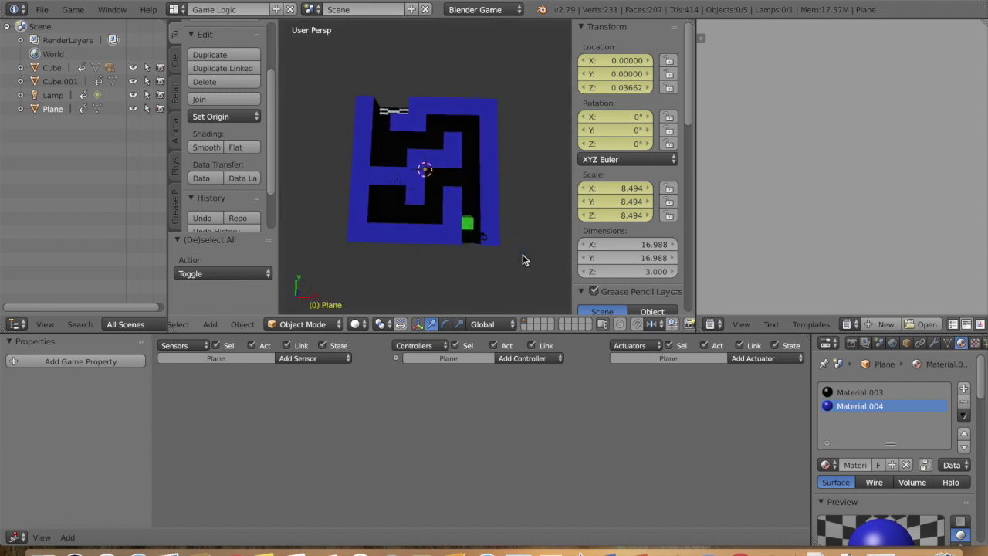
pyautogui.press('p')
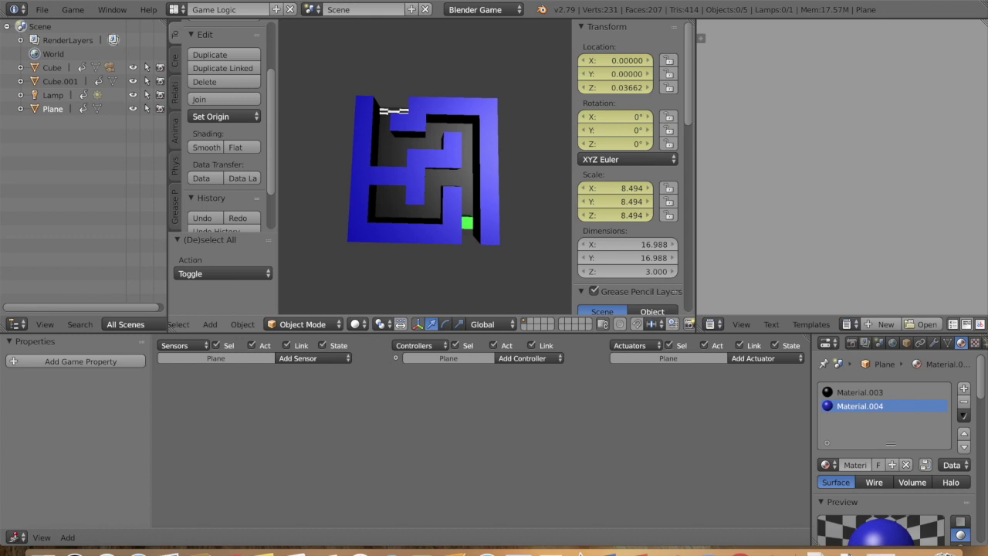
pyautogui.press('Up')
pyautogui.press('Up')
pyautogui.press('Up')
pyautogui.press('Left')
pyautogui.press('Down')
pyautogui.press('Left')
pyautogui.press('Up')
pyautogui.press('Up')
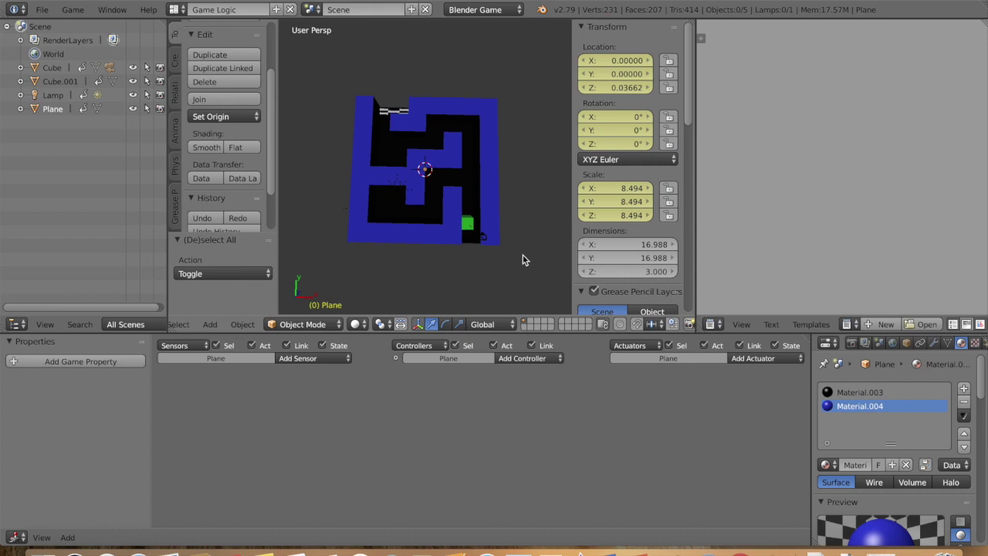
# - Add a Keyboard sensor for the Right Arrow key to the green cube
pyautogui.rightClick(469, 224)
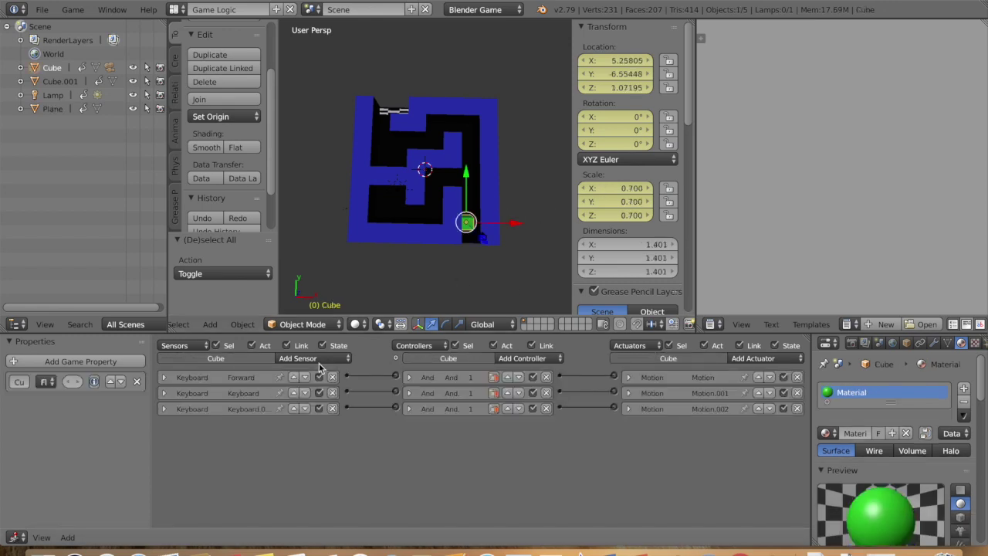
pyautogui.click(313, 359)
pyautogui.click(309, 435)
pyautogui.click(259, 454)
pyautogui.press('Right')
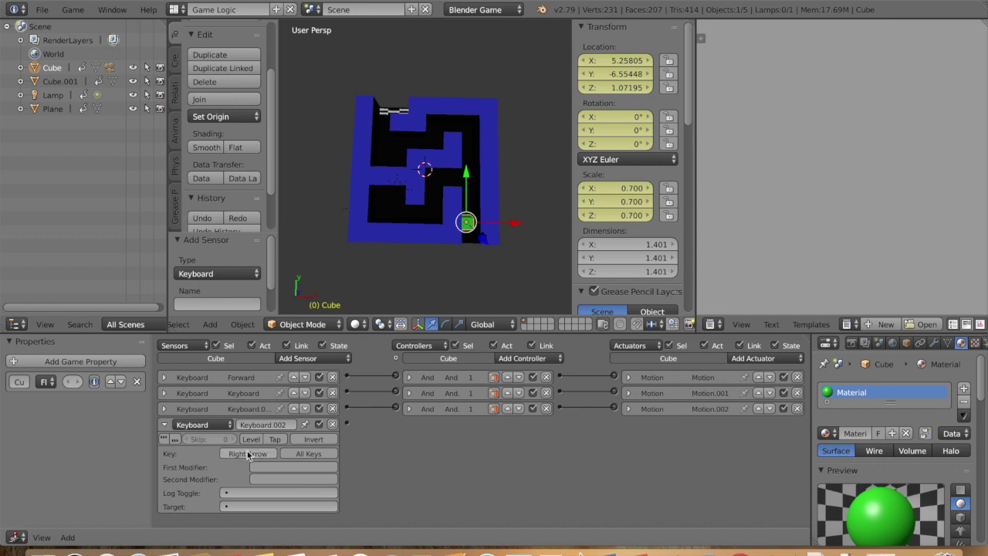
pyautogui.click(166, 425)
# - Add an And controller to the cube and link the Right Arrow sensor to it
pyautogui.click(522, 358)
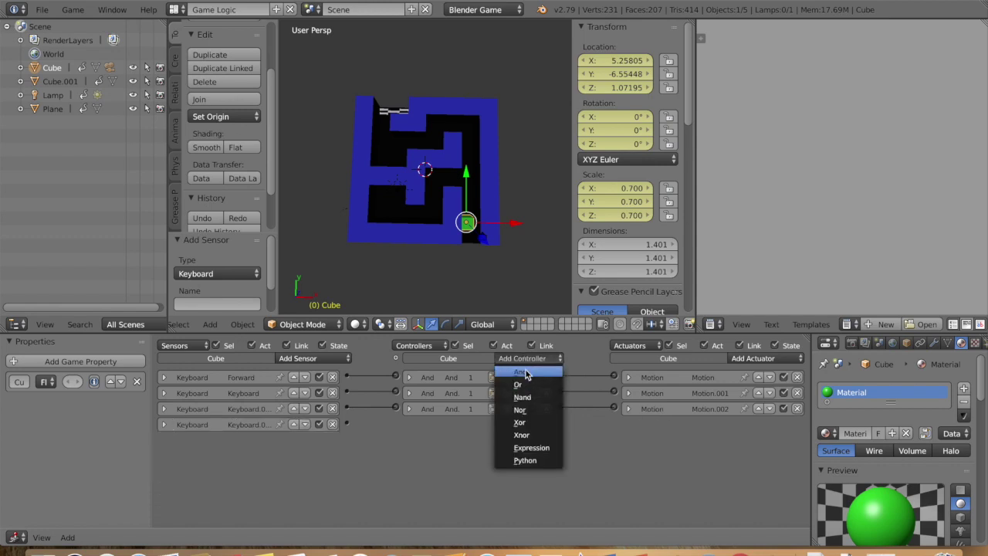
pyautogui.click(526, 373)
pyautogui.moveTo(395, 424); pyautogui.dragTo(396, 424)
pyautogui.click(410, 425)
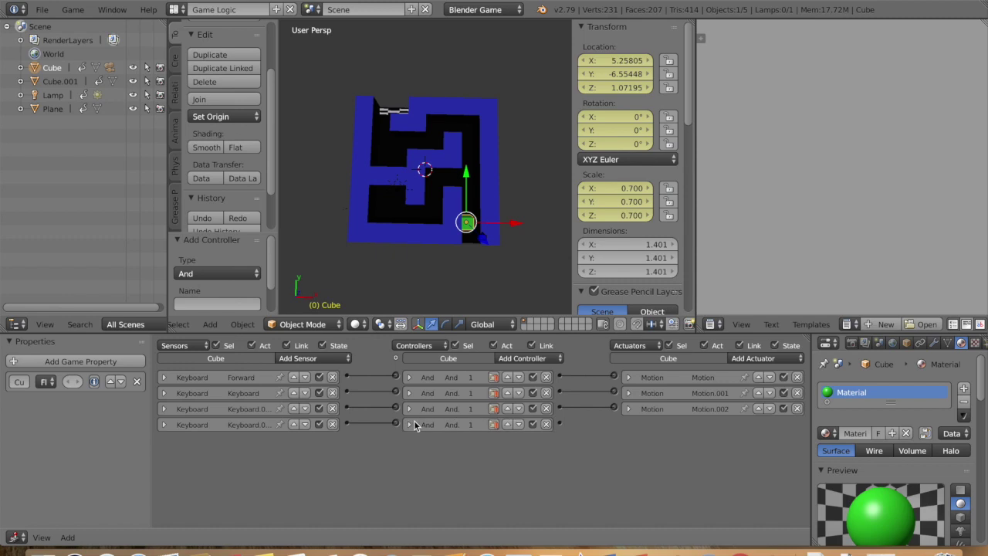
# - Add a Simple Motion actuator with Loc X 0.05 to the cube and link it to the new And controller
pyautogui.click(757, 358)
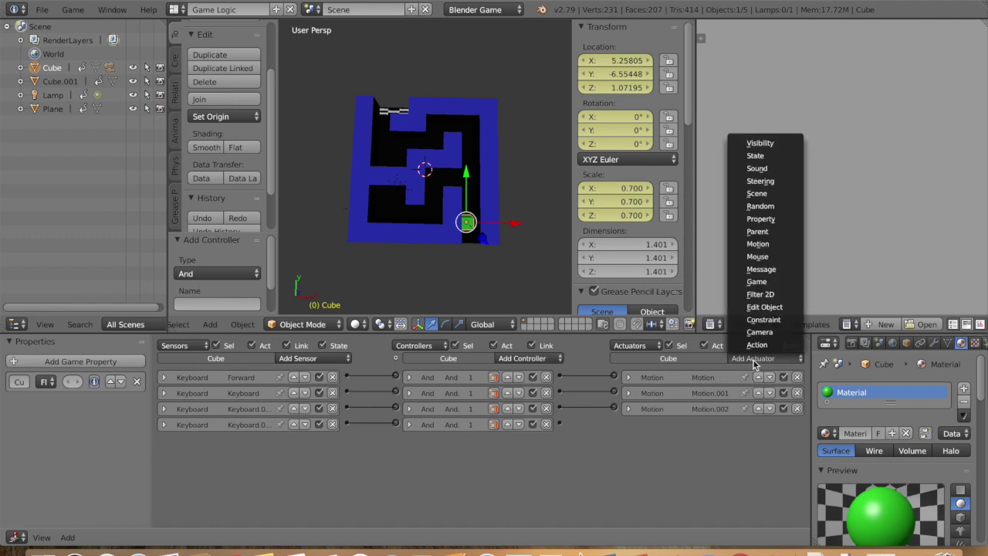
pyautogui.click(753, 244)
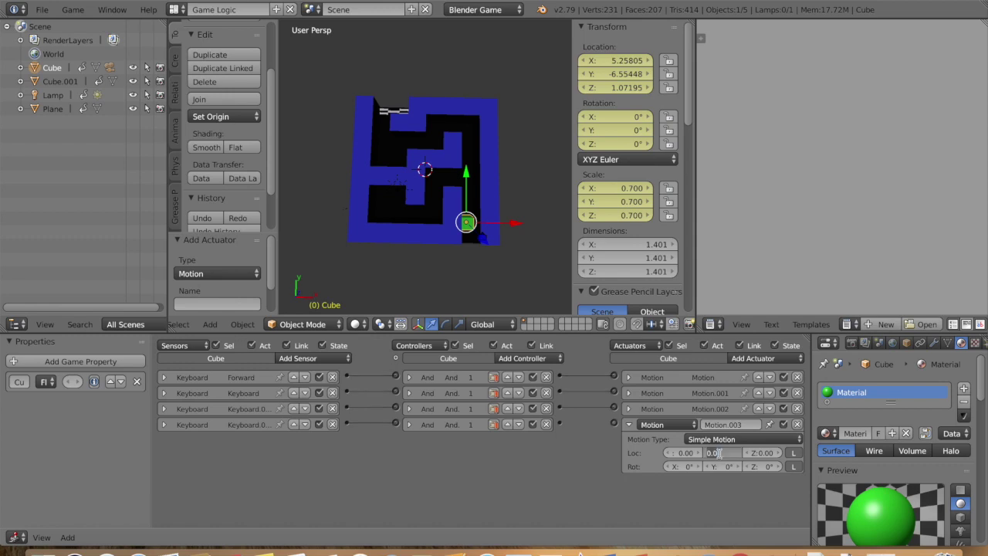
pyautogui.click(685, 454)
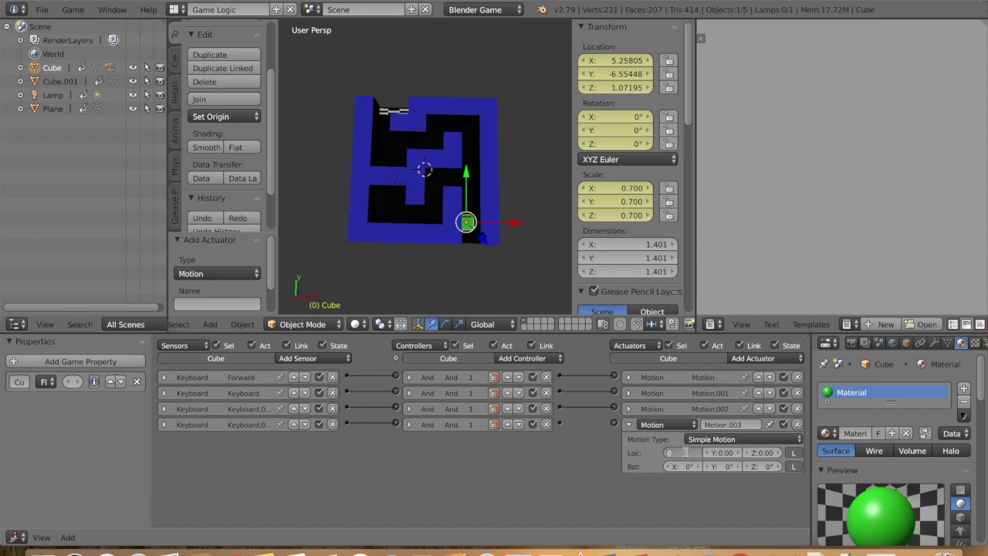
pyautogui.write('0.05')
pyautogui.press('Return')
pyautogui.click(656, 425)
pyautogui.click(642, 429)
pyautogui.click(629, 424)
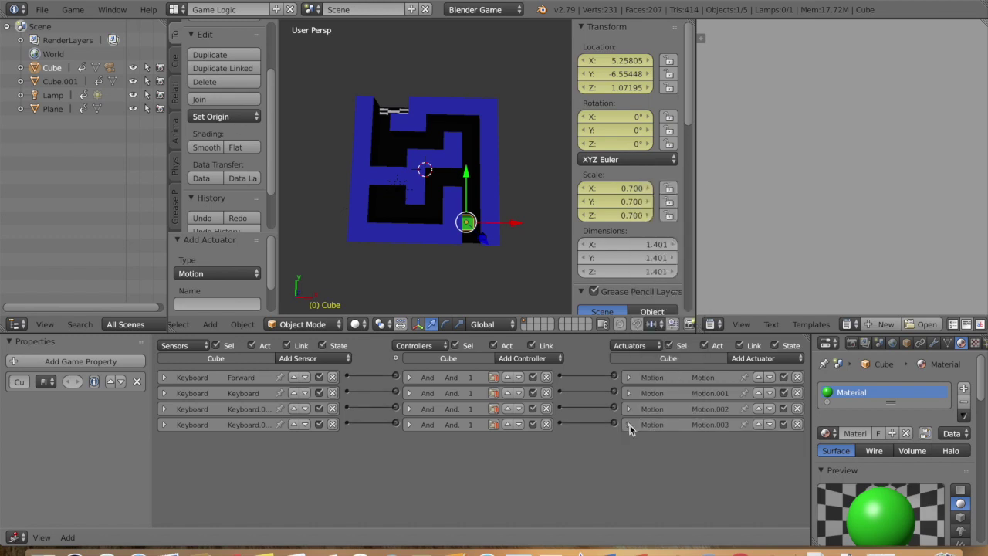
# - Add a Keyboard sensor for the Left Shift key to the green cube
pyautogui.click(328, 360)
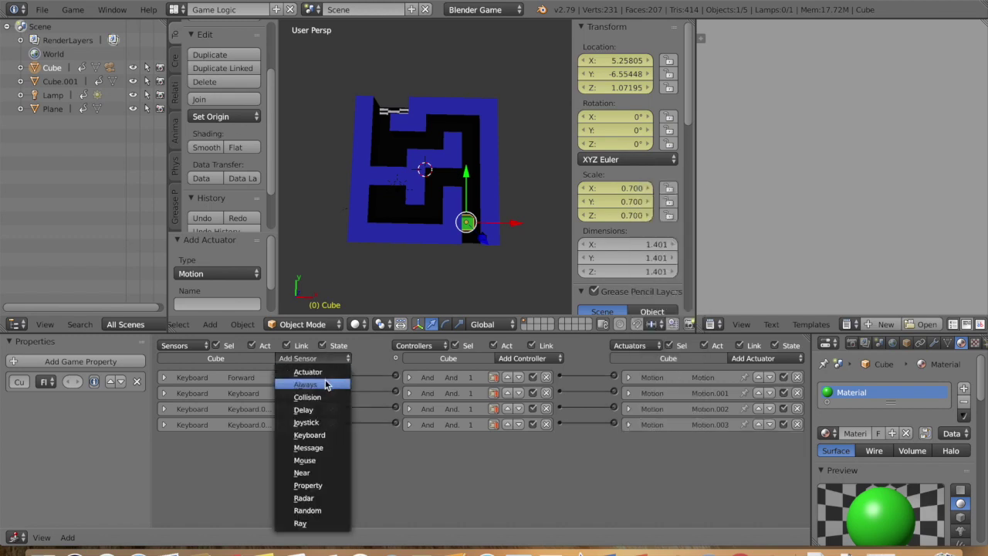
pyautogui.click(303, 437)
pyautogui.click(240, 469)
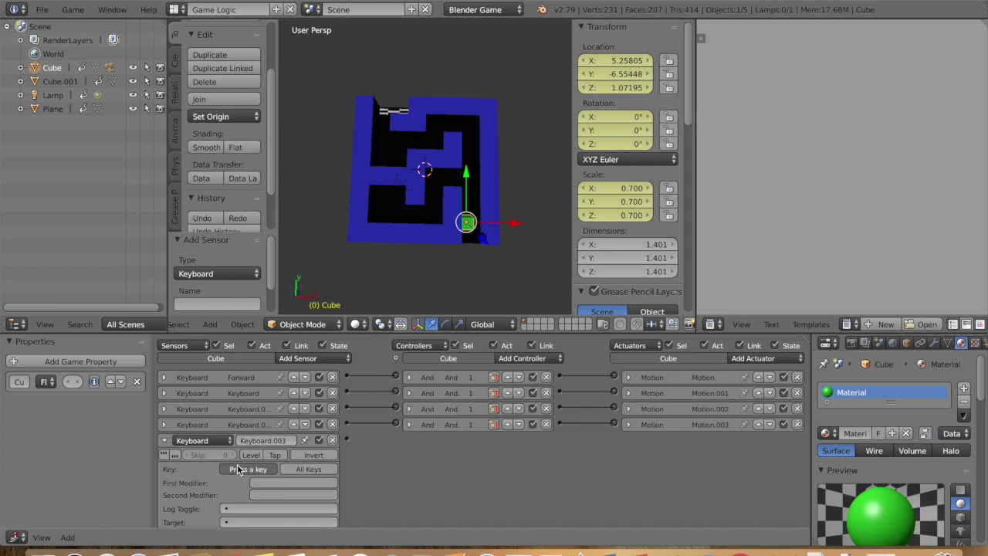
pyautogui.press('shift')
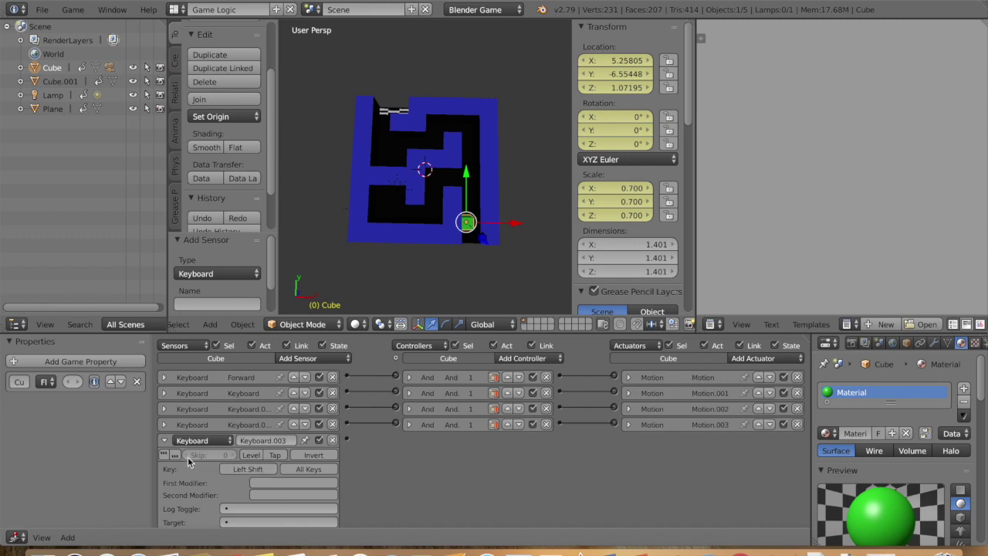
pyautogui.click(164, 440)
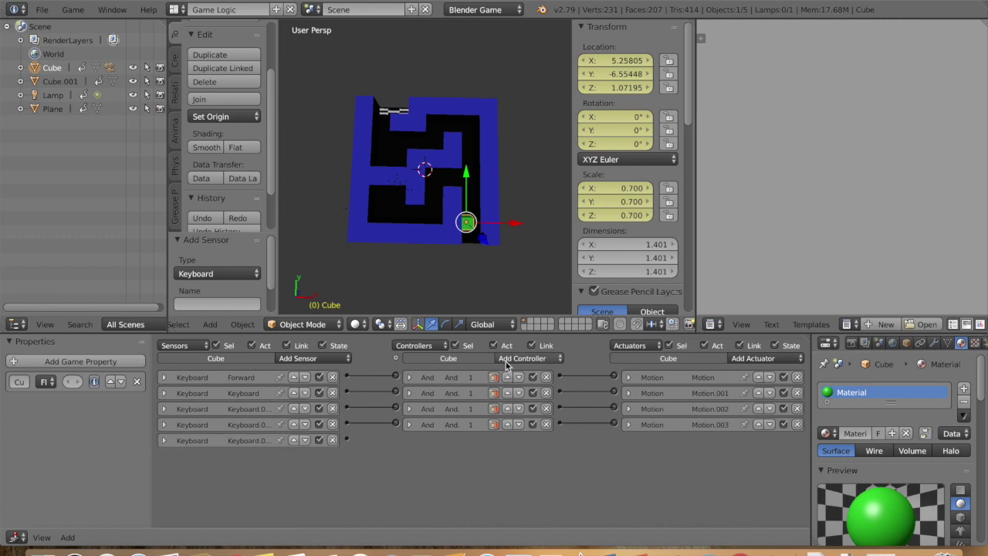
# - Add an And controller to the cube and link the Left Shift sensor to it
pyautogui.click(511, 359)
pyautogui.click(519, 372)
pyautogui.moveTo(346, 440); pyautogui.dragTo(395, 440)
pyautogui.click(410, 440)
# - Add a Simple Motion actuator with Loc Y 0.1 to the cube and link it to the Left Shift sensor's And controller
pyautogui.click(749, 359)
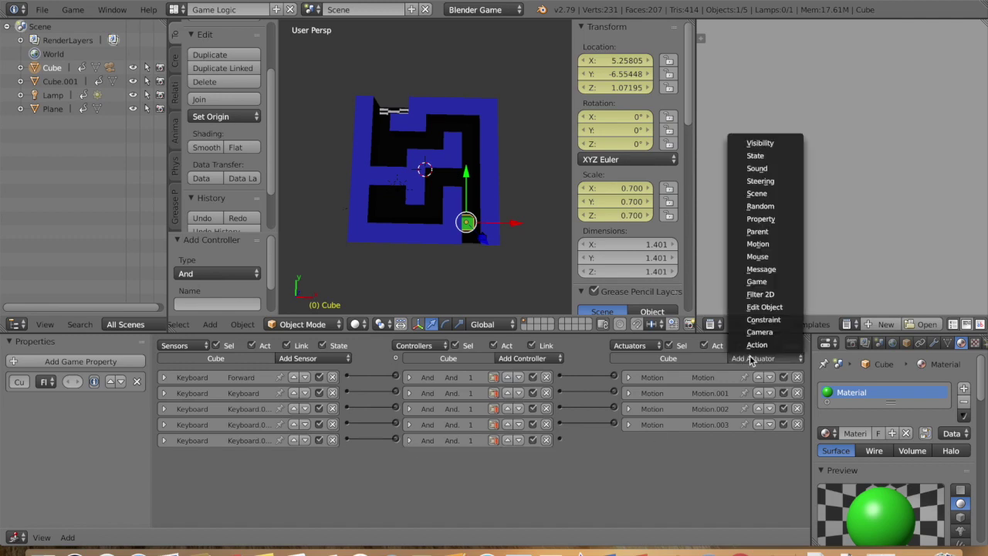
pyautogui.click(758, 244)
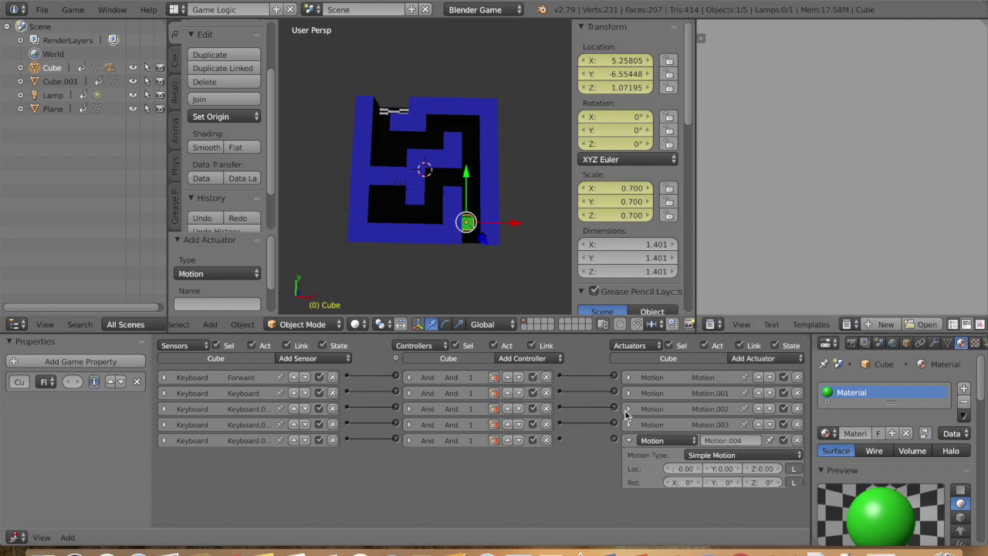
pyautogui.click(629, 378)
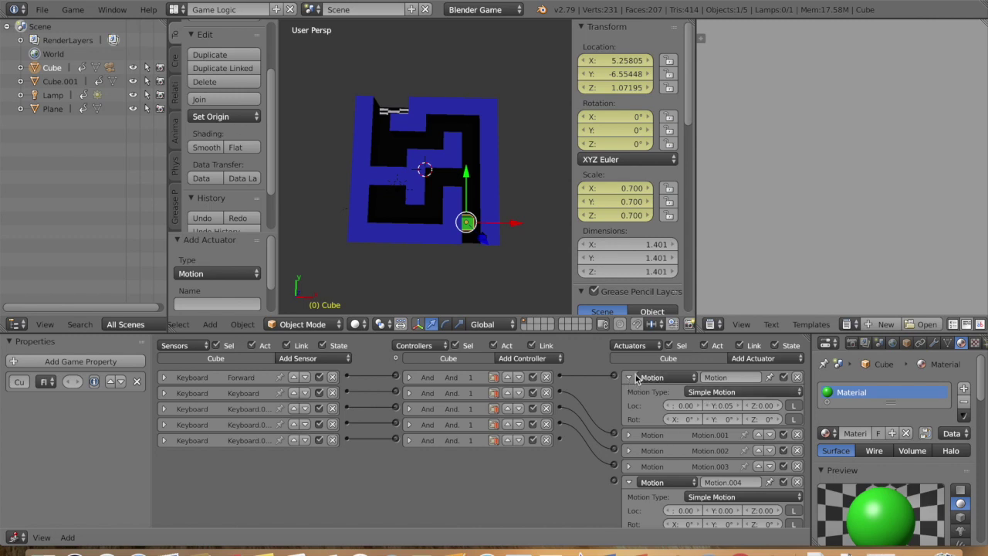
pyautogui.click(628, 377)
pyautogui.click(724, 469)
pyautogui.write('0.1')
pyautogui.press('Return')
pyautogui.click(628, 440)
pyautogui.moveTo(559, 440); pyautogui.dragTo(614, 440)
# - Run the game, steer the cube forward, backward and sideways through the maze corridors, and stop the game
pyautogui.press('p')
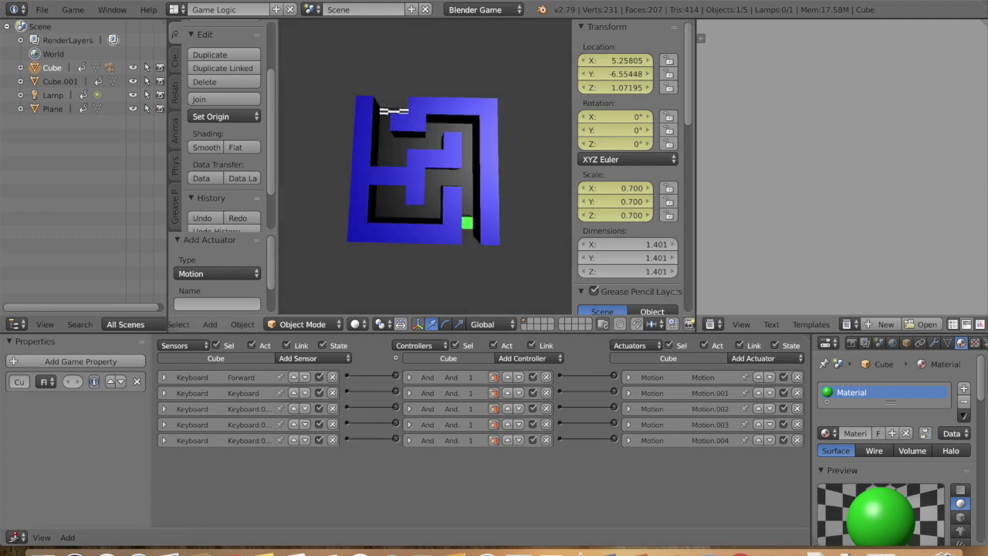
pyautogui.press('Up')
pyautogui.press('Down')
pyautogui.press('Up')
pyautogui.press('Up')
pyautogui.press('Left')
pyautogui.press('Right')
pyautogui.press('Down')
pyautogui.press('Up')
pyautogui.press('Left')
pyautogui.press('Down')
pyautogui.press('Left')
pyautogui.press('Down')
pyautogui.press('Left')
pyautogui.press('Up')
pyautogui.press('Up')
pyautogui.press('Escape')
pyautogui.click(510, 275)
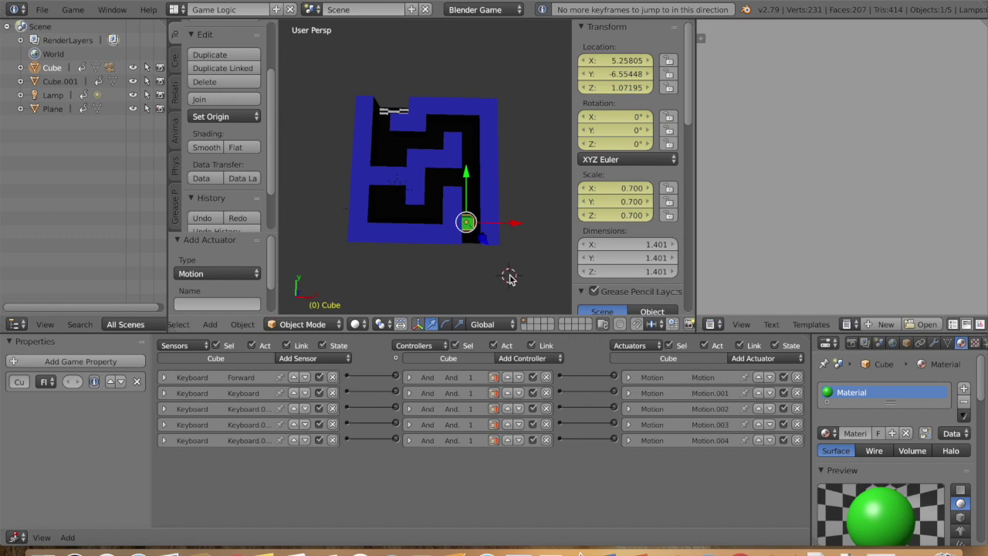
# - Select the maze plane and add a game property named "maze" to it
pyautogui.scroll(-3, 508, 270)
pyautogui.hscroll(5, 508, 268)
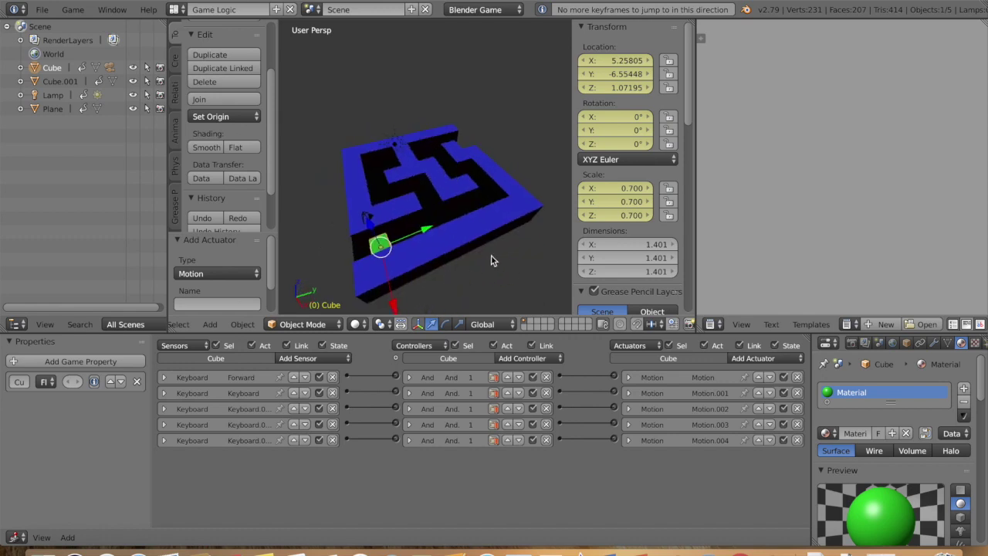
pyautogui.rightClick(469, 230)
pyautogui.moveTo(471, 227); pyautogui.dragTo(458, 296, button='middle')
pyautogui.click(323, 326)
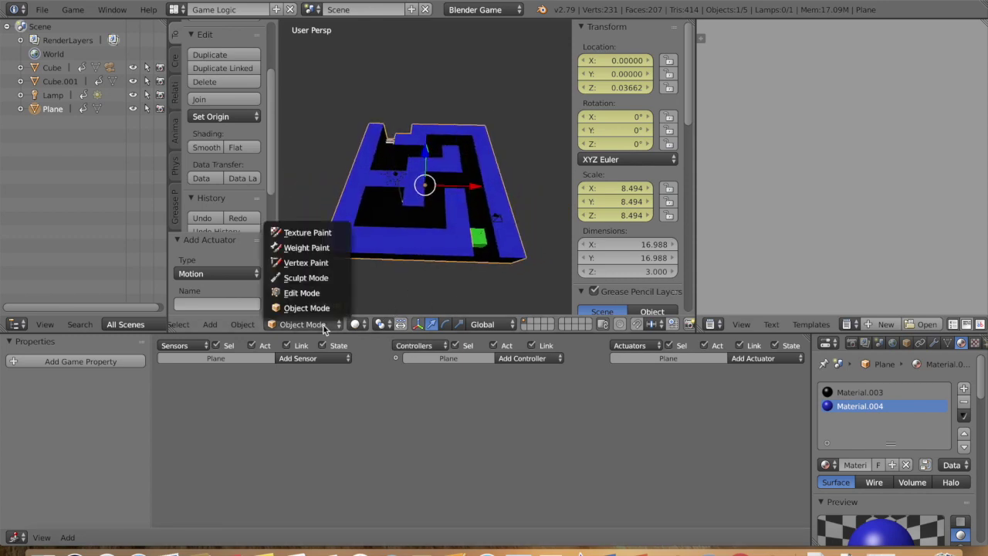
pyautogui.click(80, 362)
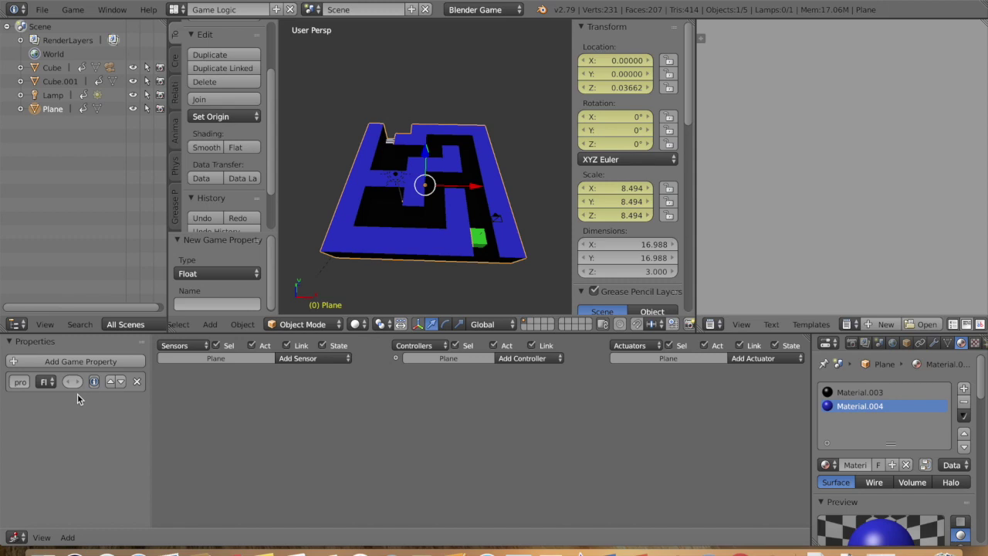
pyautogui.click(24, 385)
pyautogui.write('maze')
pyautogui.press('Return')
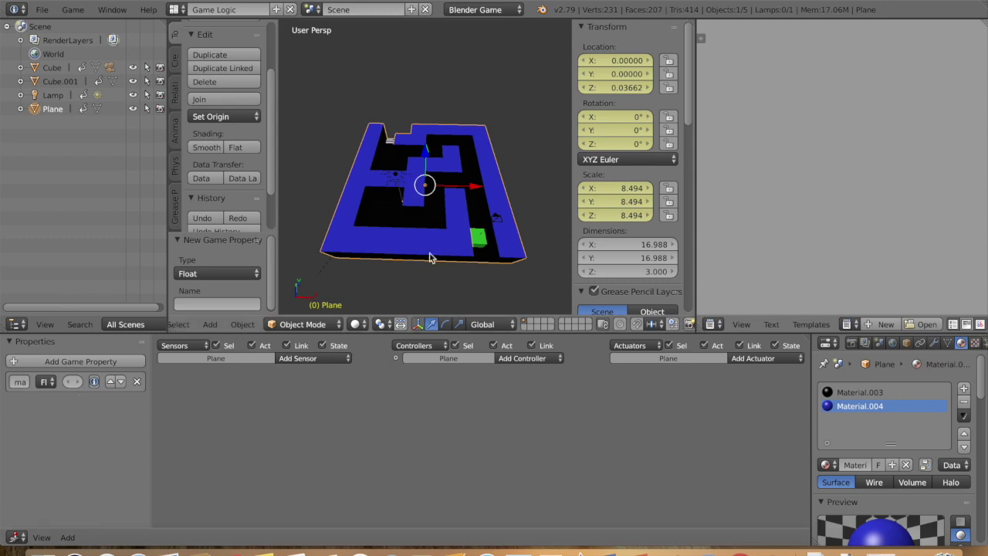
# - Add a Collision sensor to the green cube
pyautogui.rightClick(476, 242)
pyautogui.click(298, 358)
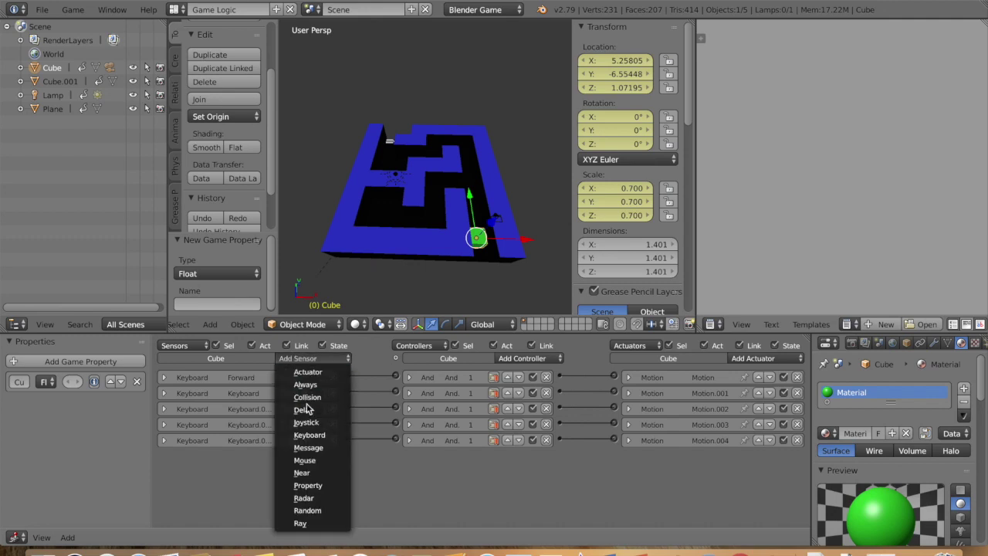
pyautogui.click(308, 399)
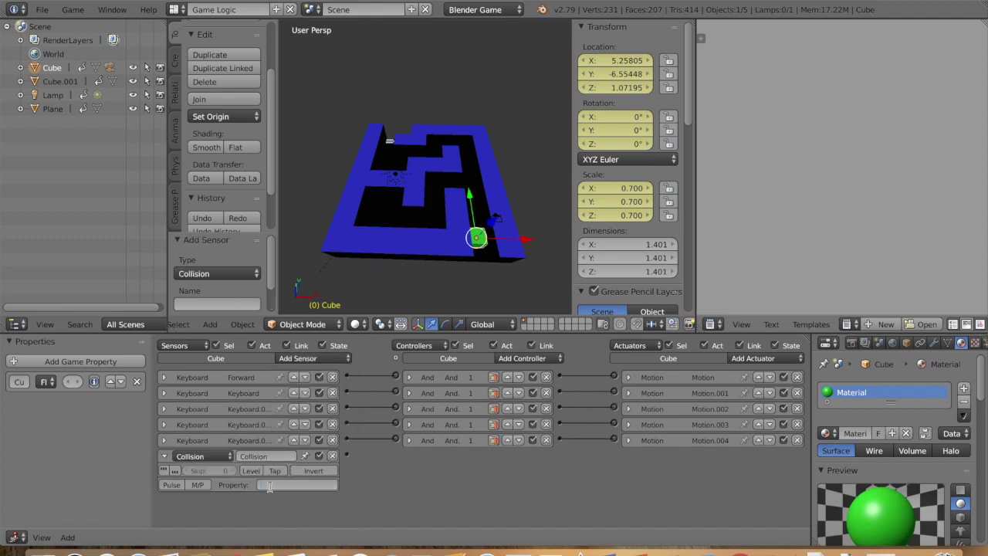
pyautogui.press('Return')
pyautogui.click(163, 457)
# - Add an And controller to the cube and link the Collision sensor to it
pyautogui.click(551, 358)
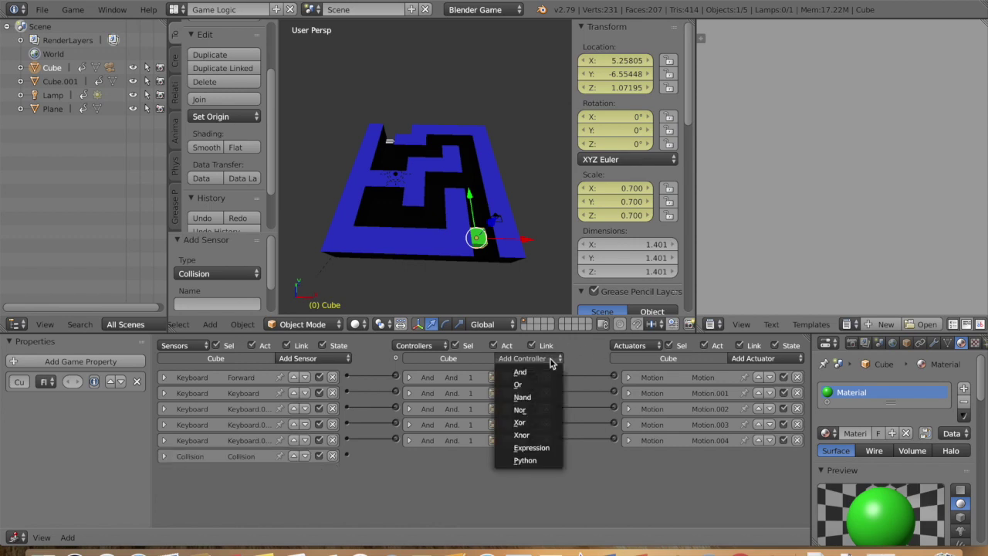
pyautogui.click(522, 358)
pyautogui.click(523, 368)
pyautogui.moveTo(348, 454); pyautogui.dragTo(395, 456)
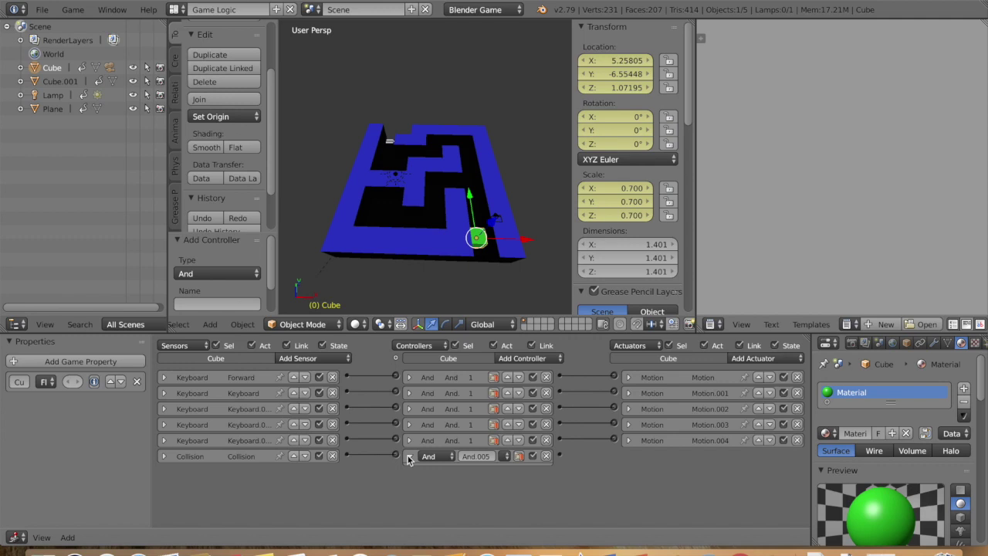
pyautogui.click(409, 456)
# - Add a Game actuator set to Restart Game to the cube and link the collision And controller to it
pyautogui.click(739, 361)
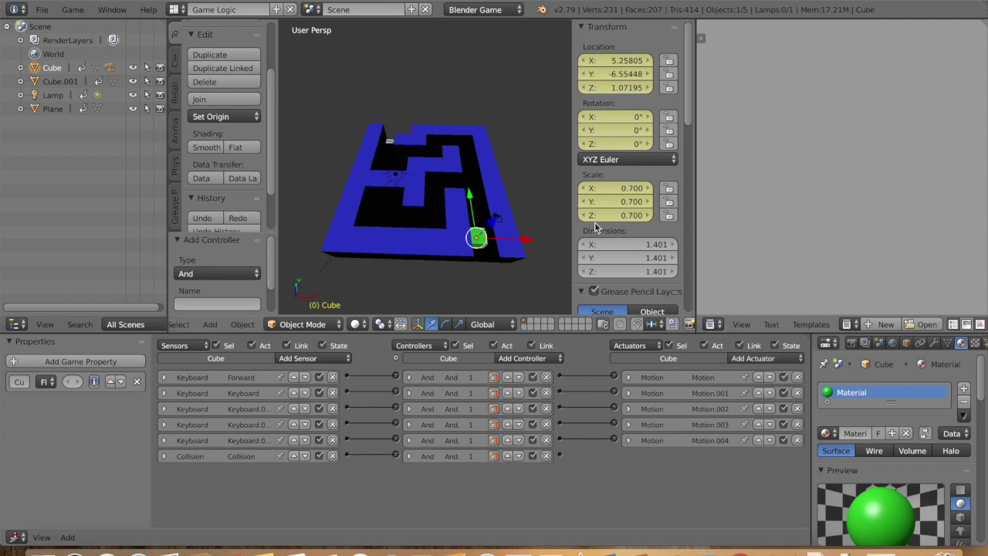
pyautogui.click(769, 358)
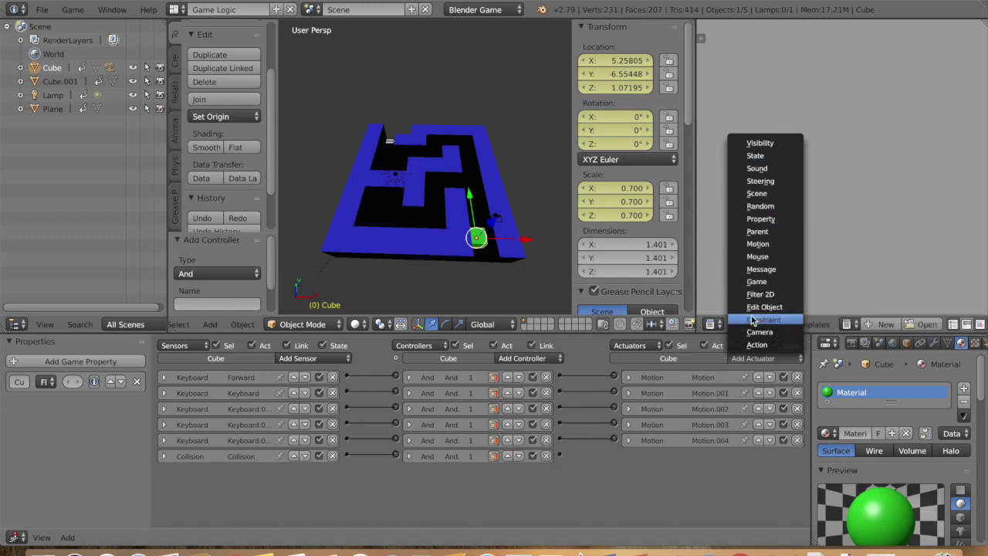
pyautogui.click(756, 281)
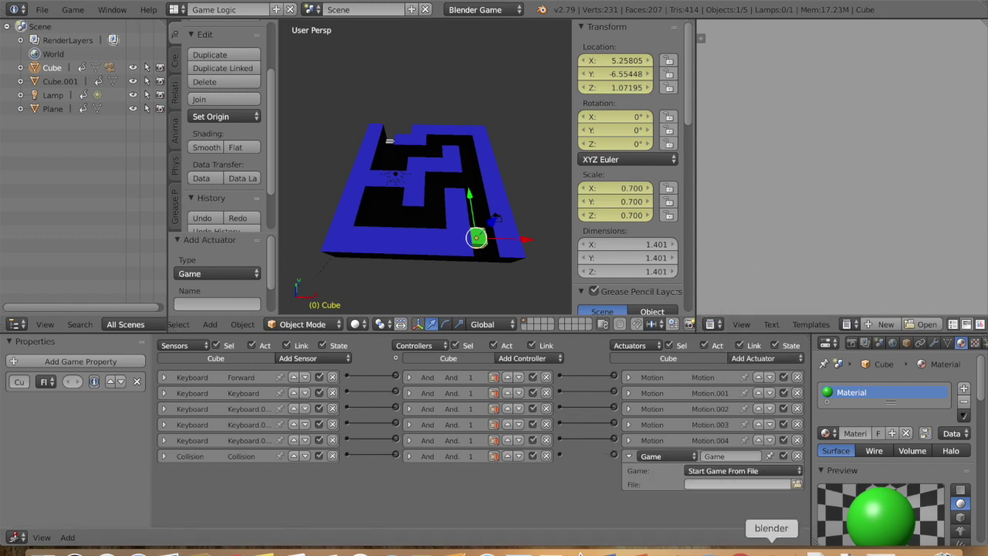
pyautogui.click(734, 470)
pyautogui.click(721, 444)
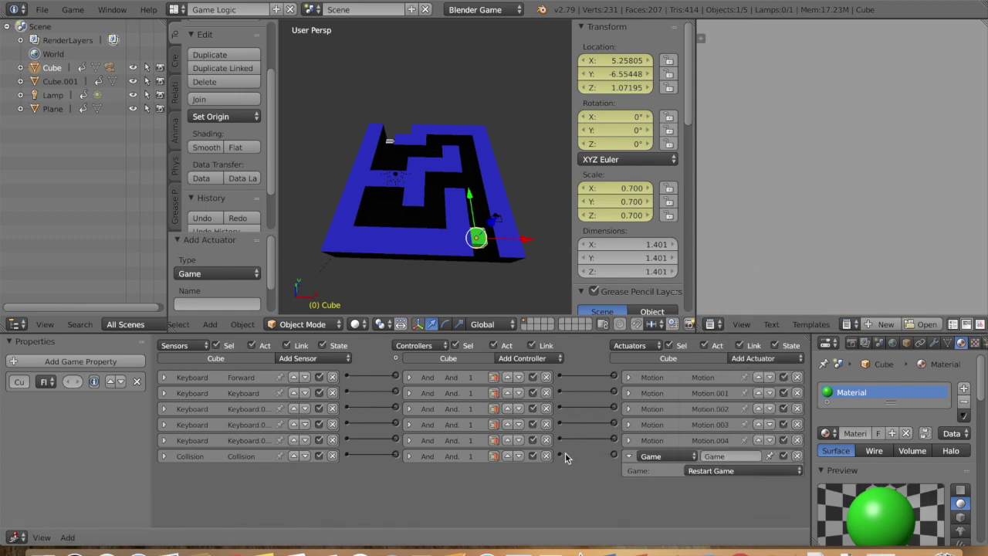
pyautogui.click(628, 456)
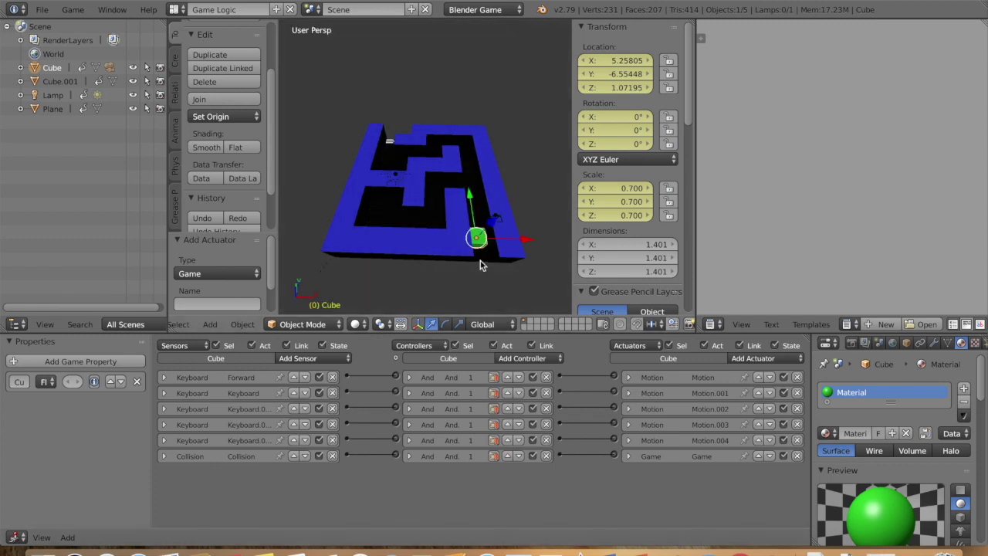
# - Test-run the game, lower the green cube by about 0.27 along Z and run the game again
pyautogui.press('p')
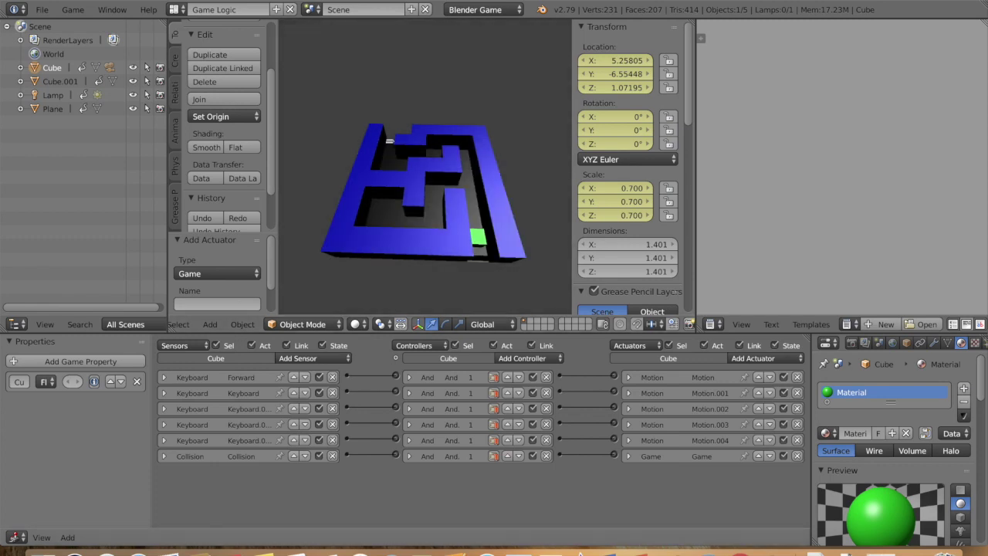
pyautogui.press('Escape')
pyautogui.scroll(-10, 484, 229)
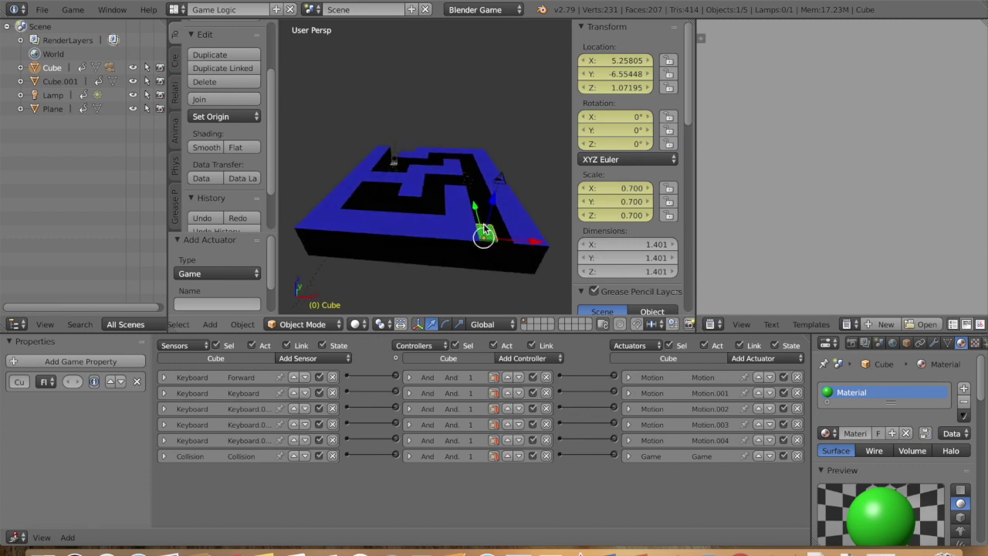
pyautogui.moveTo(493, 155); pyautogui.dragTo(495, 164)
pyautogui.scroll(3, 467, 228)
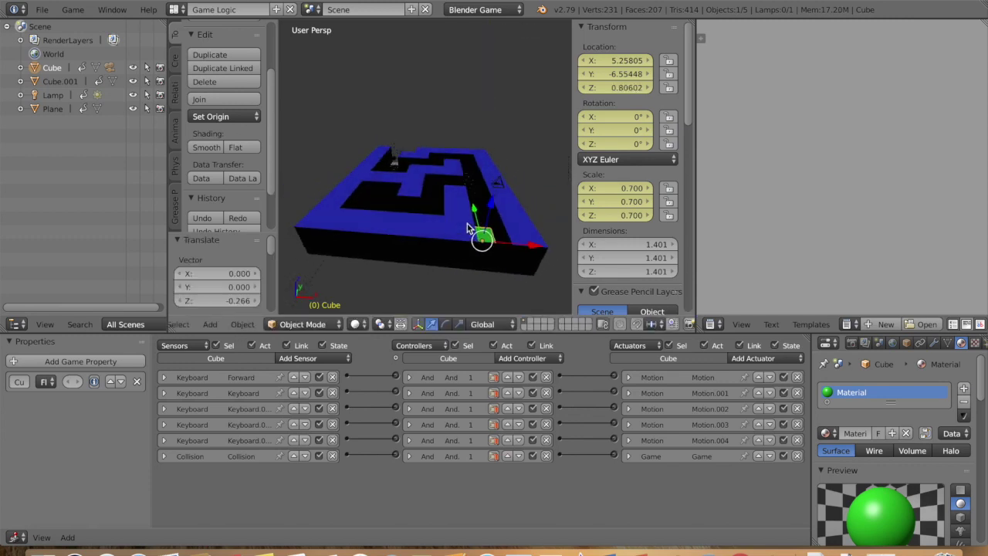
pyautogui.press('p')
pyautogui.press('Escape')
# - Raise the green cube along Z to a height of about 1.8 at the maze entrance
pyautogui.scroll(2, 453, 263)
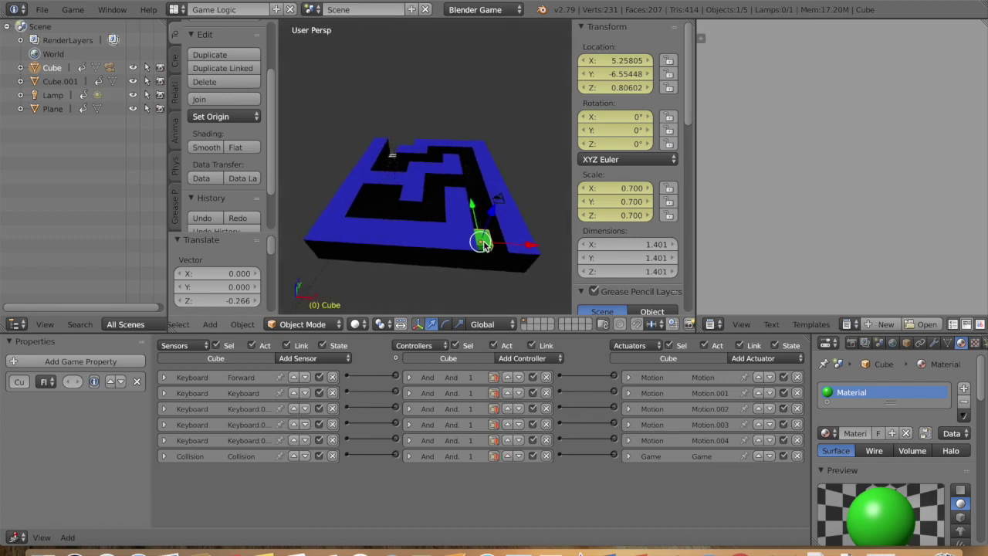
pyautogui.scroll(-3, 484, 241)
pyautogui.hscroll(3, 484, 241)
pyautogui.scroll(3, 484, 241)
pyautogui.moveTo(459, 238); pyautogui.dragTo(462, 219)
pyautogui.scroll(-5, 463, 219)
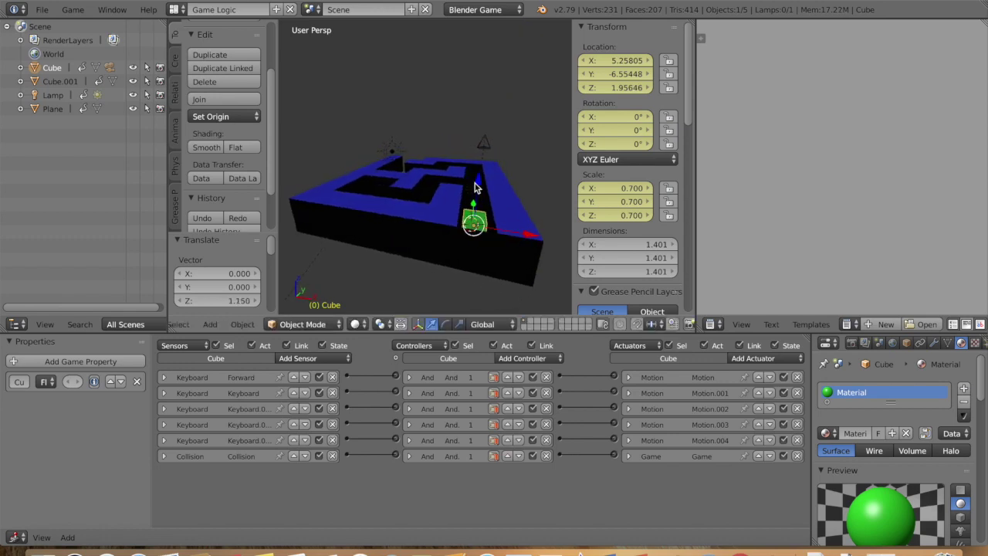
pyautogui.moveTo(483, 187); pyautogui.dragTo(489, 196)
pyautogui.scroll(5, 480, 196)
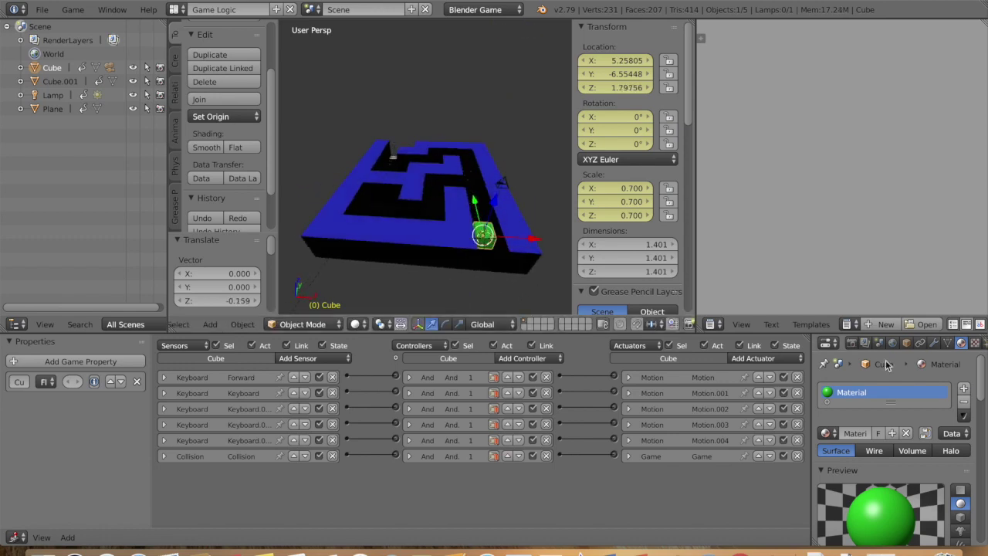
# - Set the green cube's physics type to Static
pyautogui.click(985, 345)
pyautogui.scroll(-4, 978, 351)
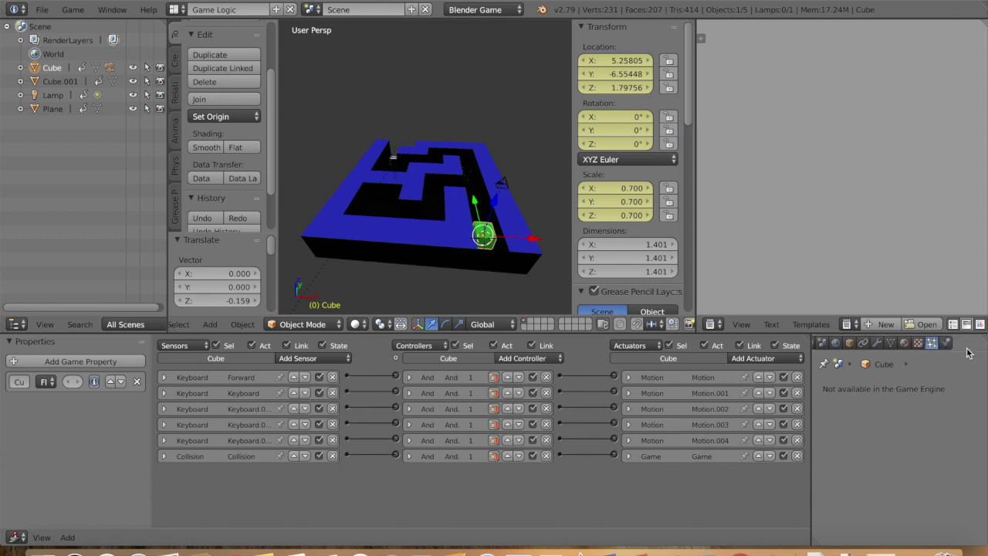
pyautogui.click(948, 344)
pyautogui.click(934, 404)
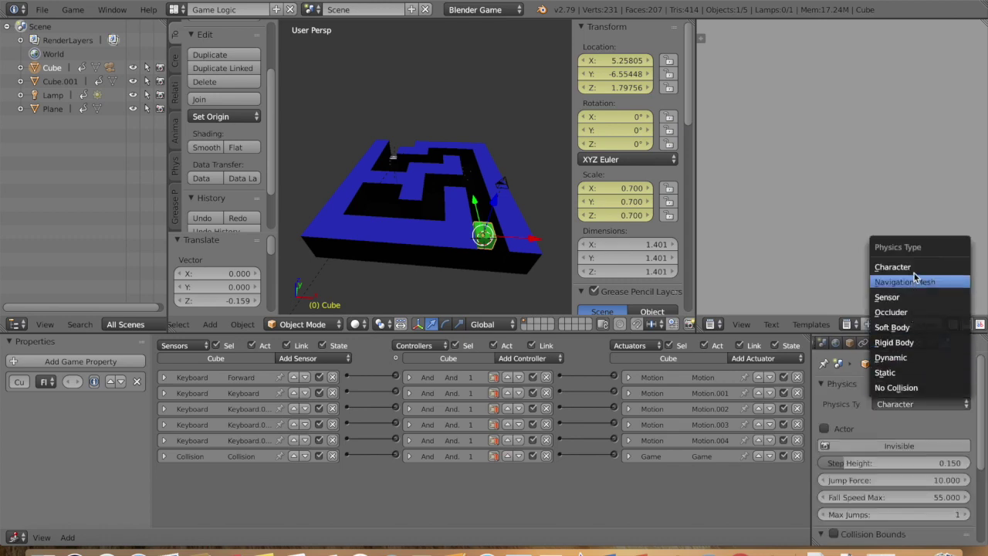
pyautogui.click(899, 373)
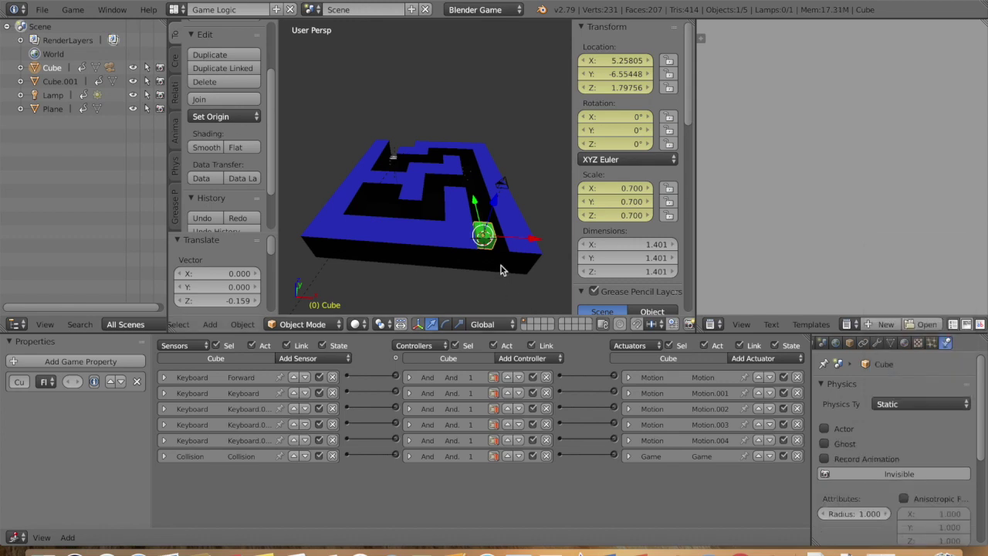
# - Run the game, steer the cube up the entrance corridor and against its walls, and stop the game
pyautogui.press('p')
pyautogui.press('Up')
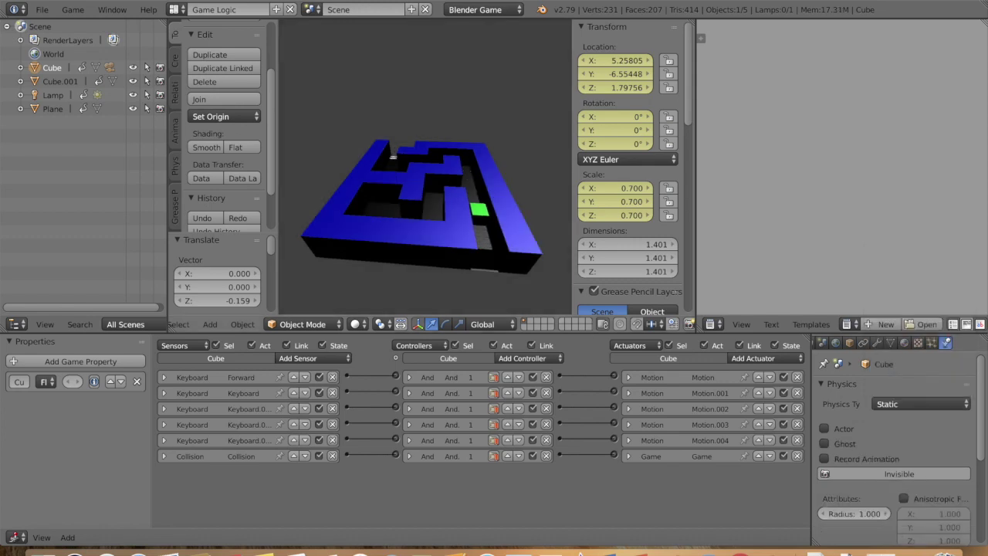
pyautogui.press('Right')
pyautogui.press('Left')
pyautogui.press('Up')
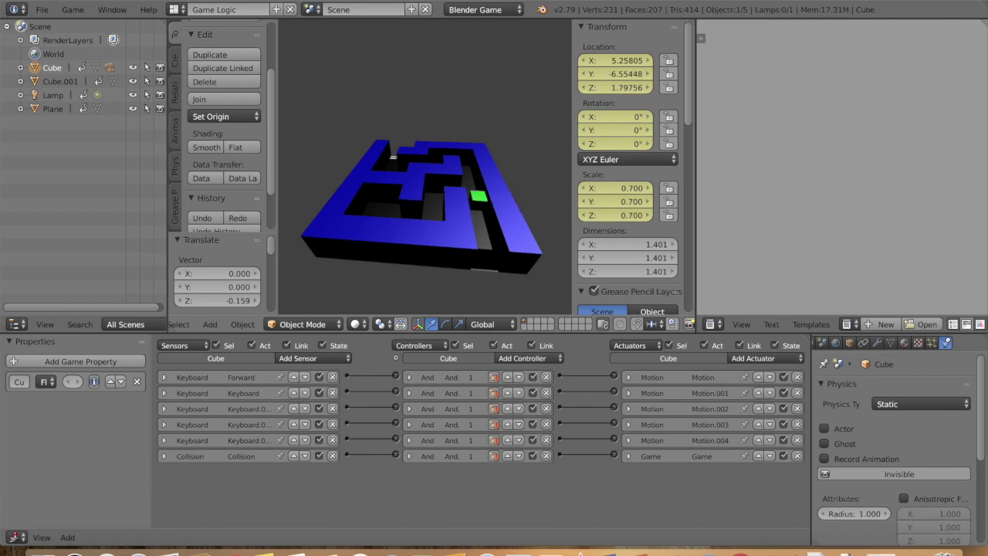
pyautogui.press('Escape')
pyautogui.scroll(3, 501, 265)
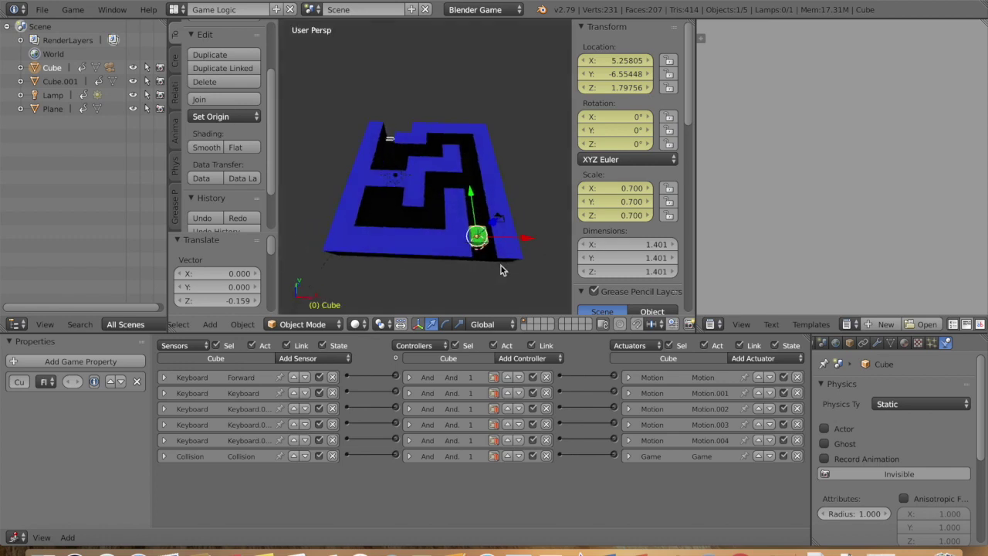
# - Remove the Collision sensor from the green cube
pyautogui.click(332, 456)
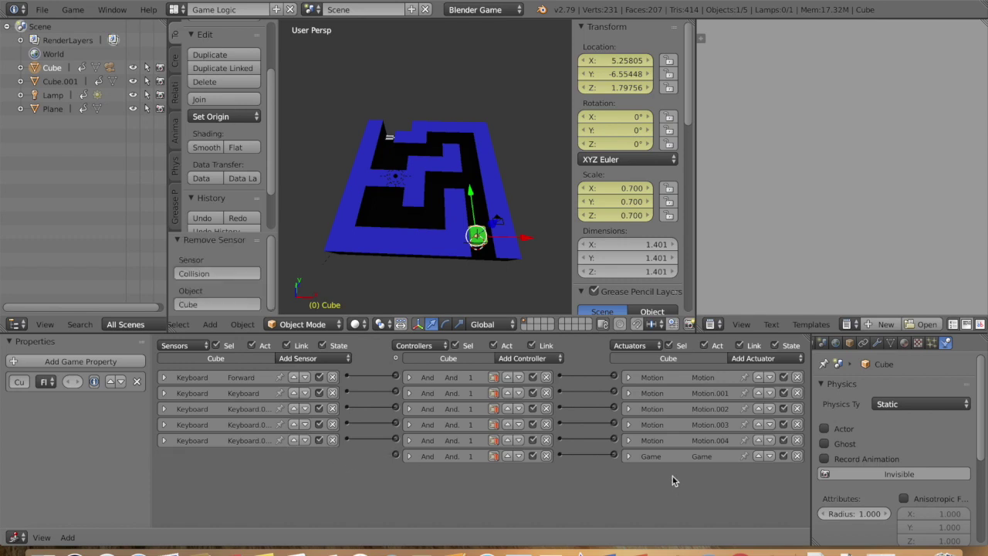
# - Remove the green cube's leftover And controller and Game actuator, and set its physics type to Character
pyautogui.click(546, 456)
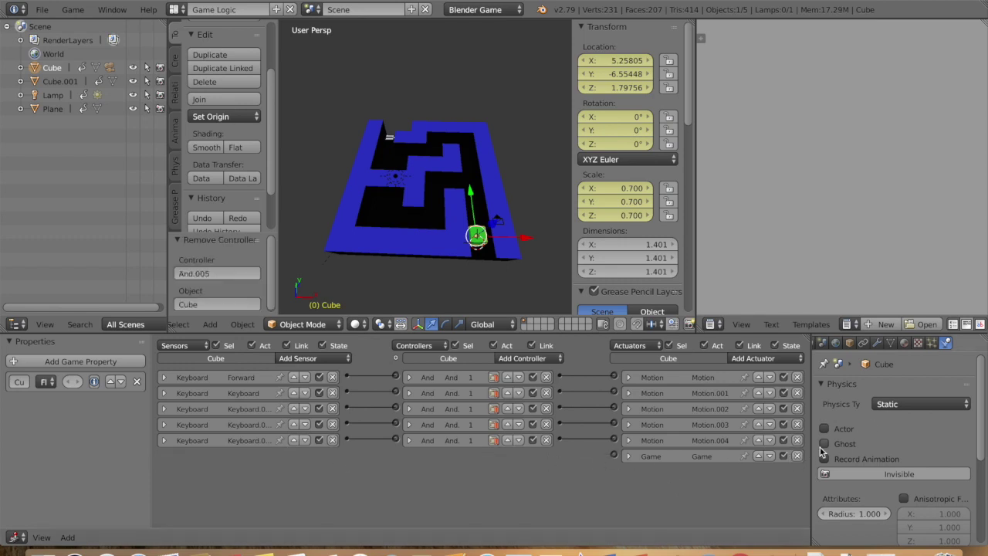
pyautogui.click(797, 456)
pyautogui.click(884, 404)
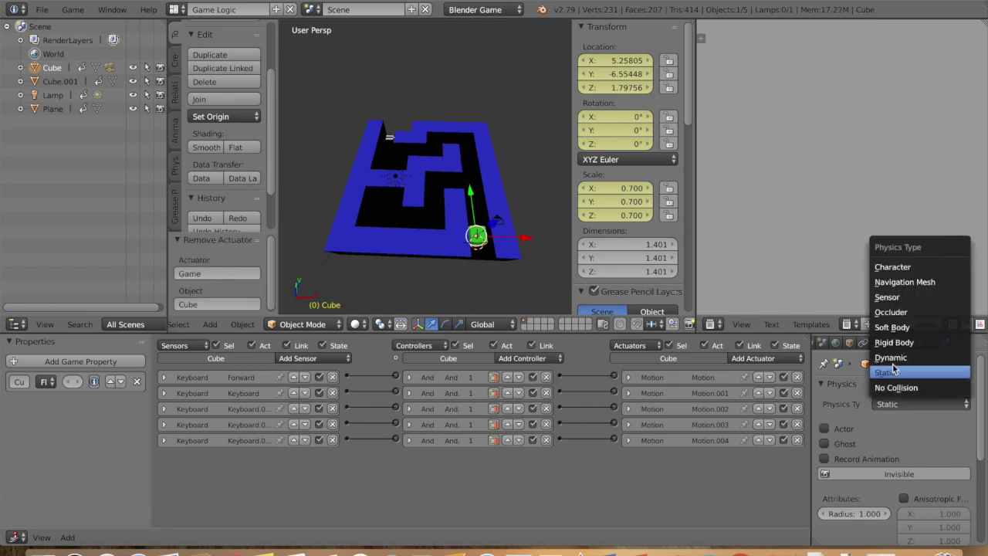
pyautogui.click(920, 266)
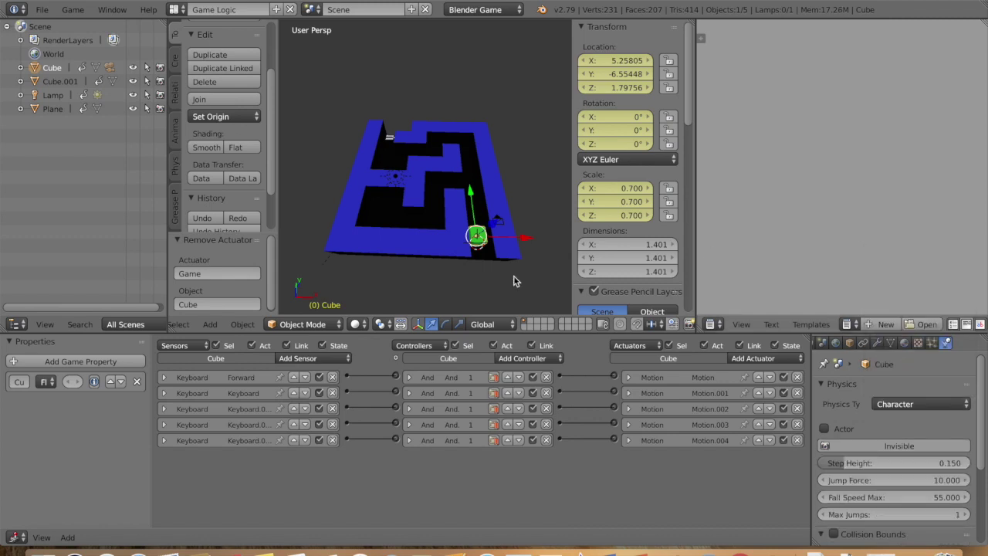
# - Add a Keyboard sensor to the green cube that responds to the Spacebar
pyautogui.click(305, 357)
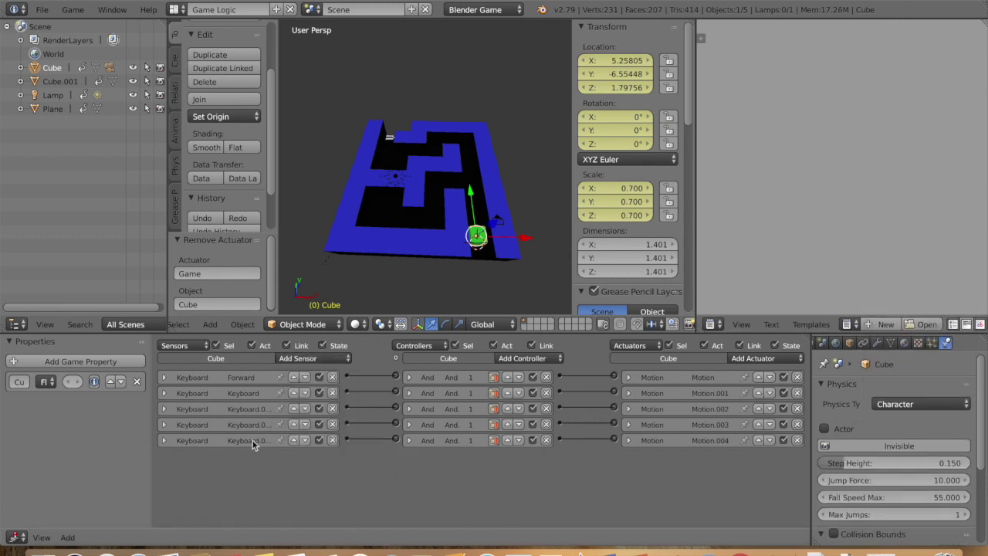
pyautogui.click(340, 348)
pyautogui.click(340, 357)
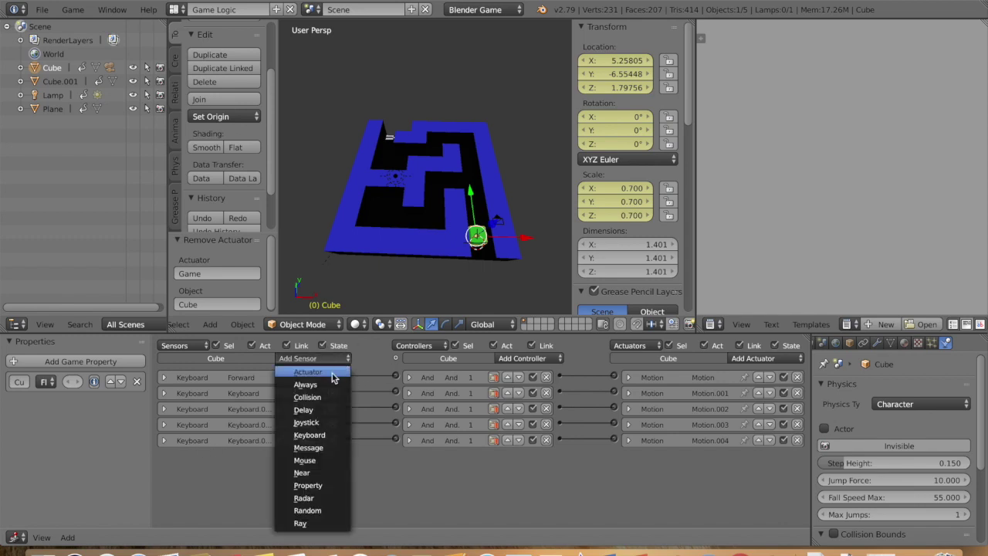
pyautogui.click(317, 434)
pyautogui.click(254, 482)
pyautogui.press('space')
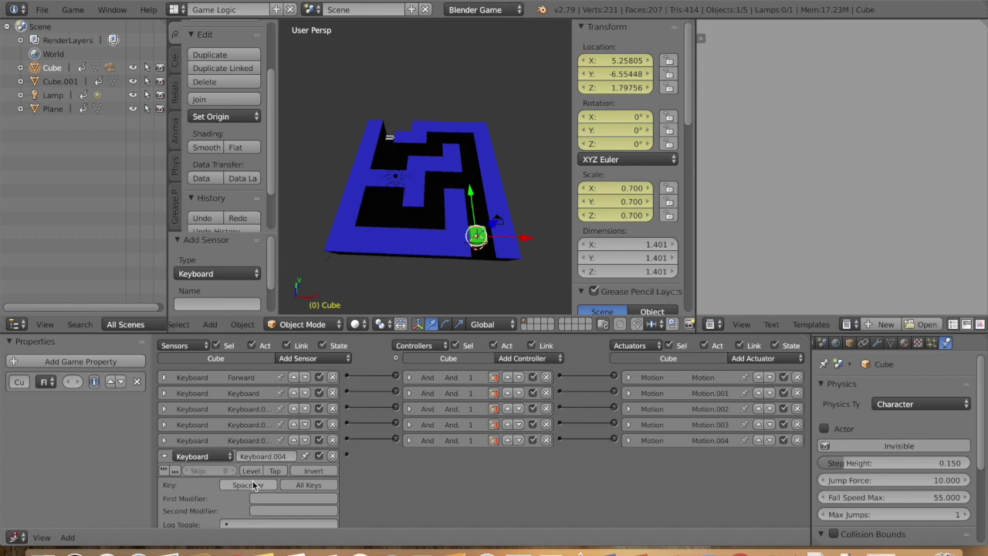
pyautogui.click(164, 457)
# - Add an And controller to the green cube and link the Spacebar sensor to it
pyautogui.click(522, 358)
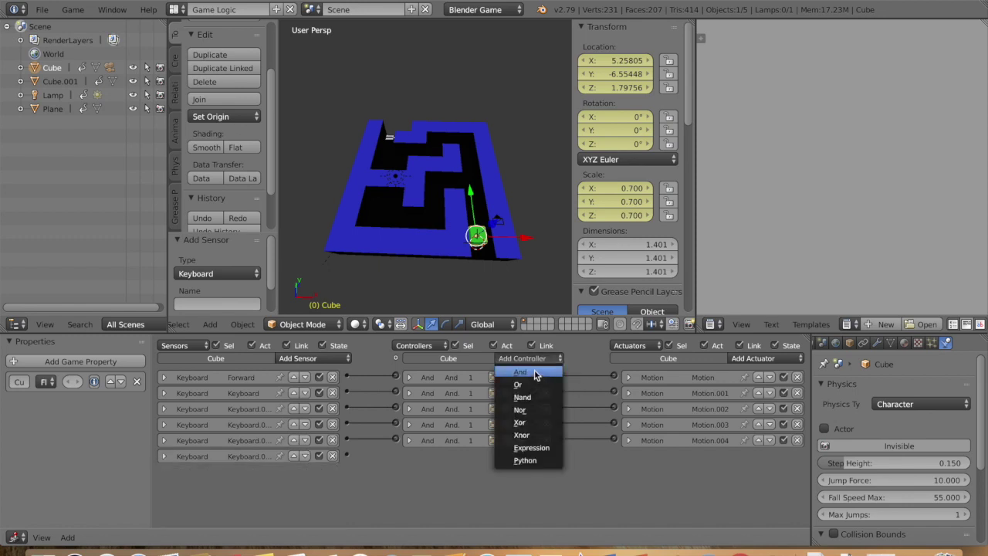
pyautogui.click(535, 375)
pyautogui.moveTo(347, 456); pyautogui.dragTo(396, 455)
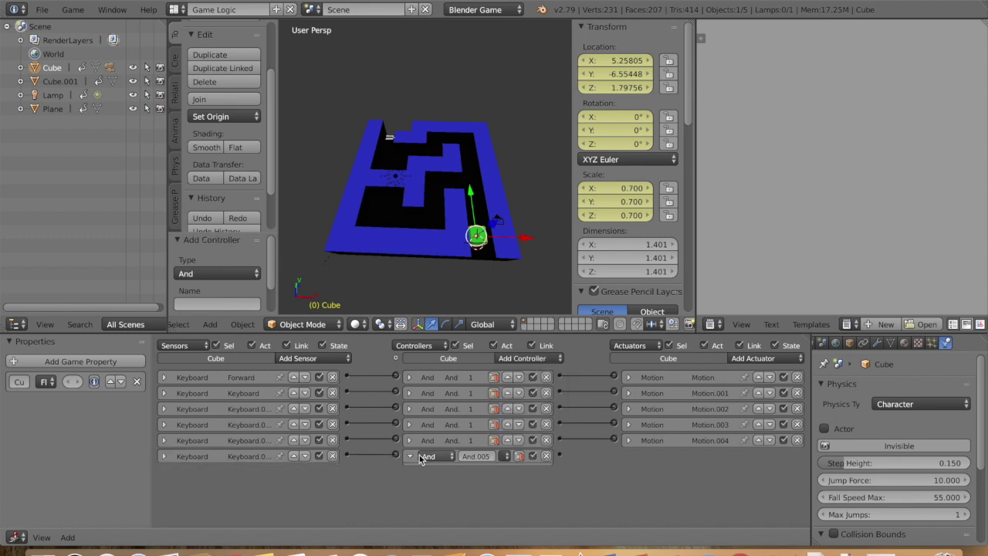
pyautogui.click(410, 456)
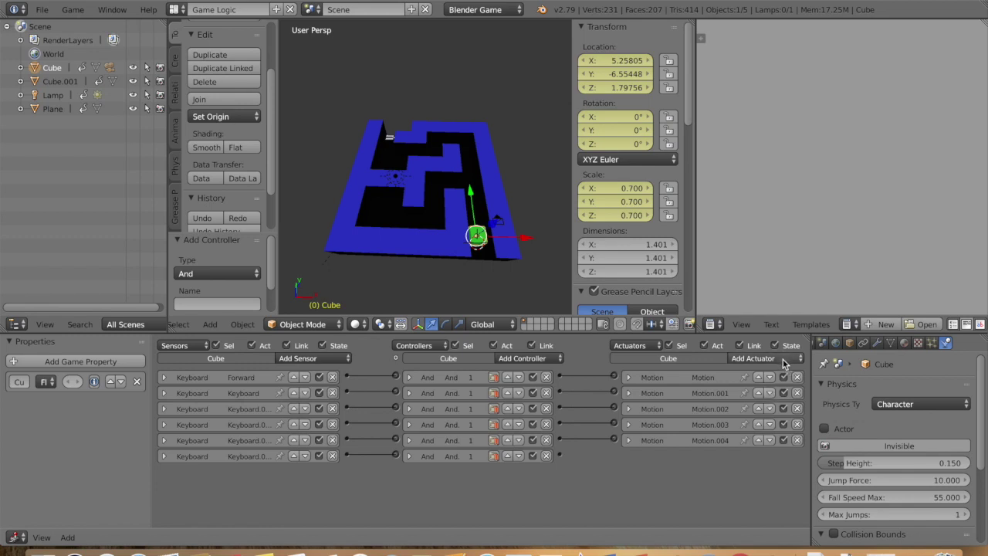
# - Add a Motion actuator of type Character Motion to the green cube and link the new And controller to it
pyautogui.click(783, 358)
pyautogui.click(757, 244)
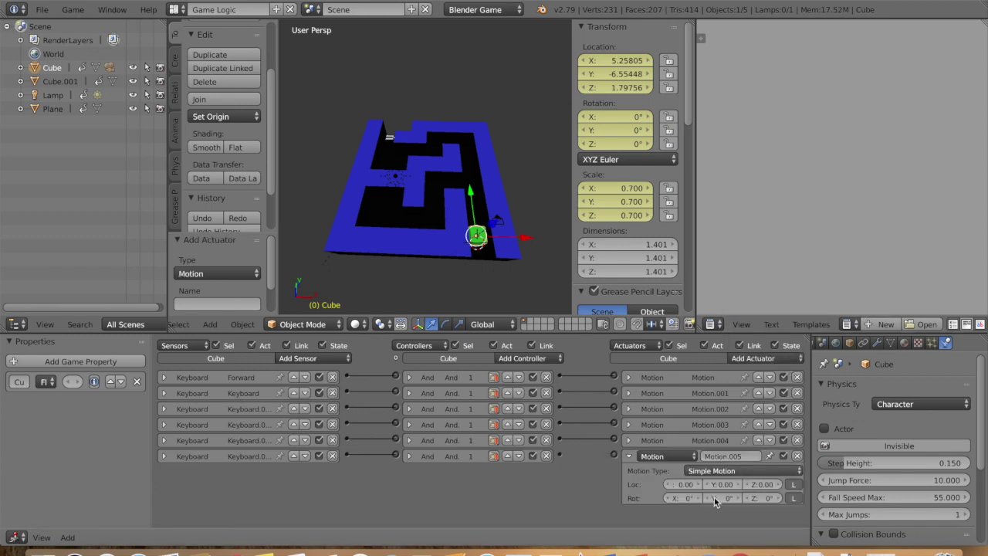
pyautogui.click(726, 471)
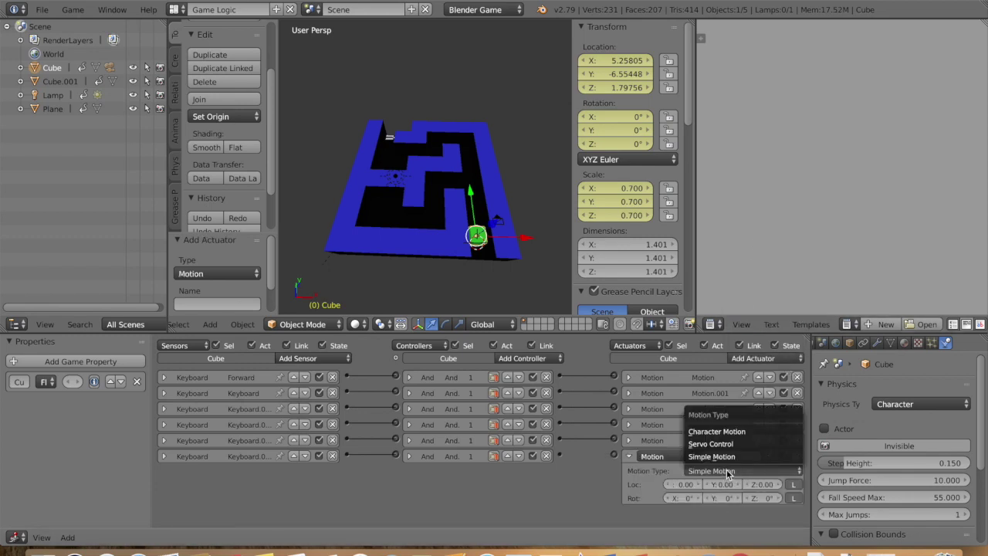
pyautogui.click(743, 432)
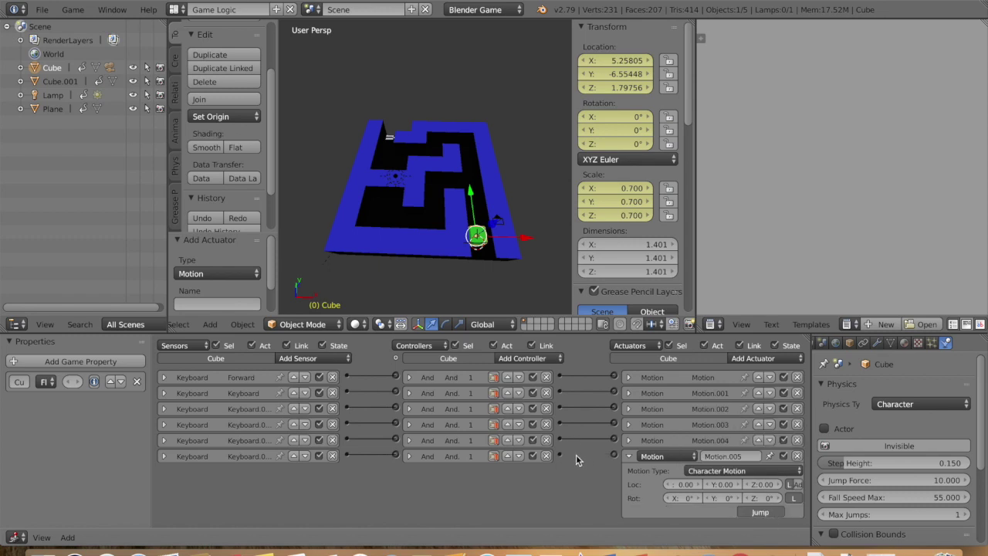
pyautogui.moveTo(611, 461); pyautogui.dragTo(614, 457)
pyautogui.click(629, 457)
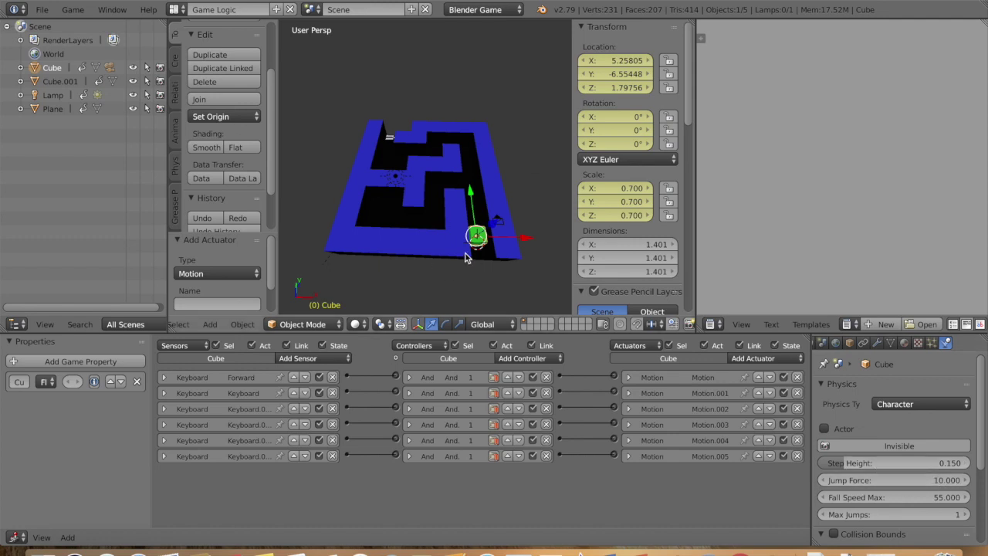
# - Run the game, test the Spacebar action, steer the cube along the maze corridors, and stop the game
pyautogui.press('p')
pyautogui.press('space')
pyautogui.press('space')
pyautogui.press('space')
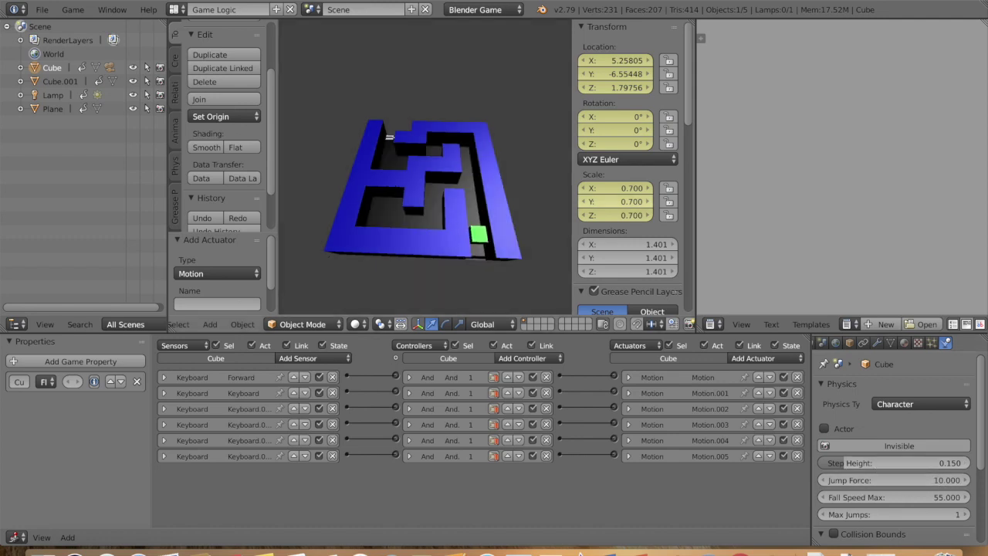
pyautogui.press('w')
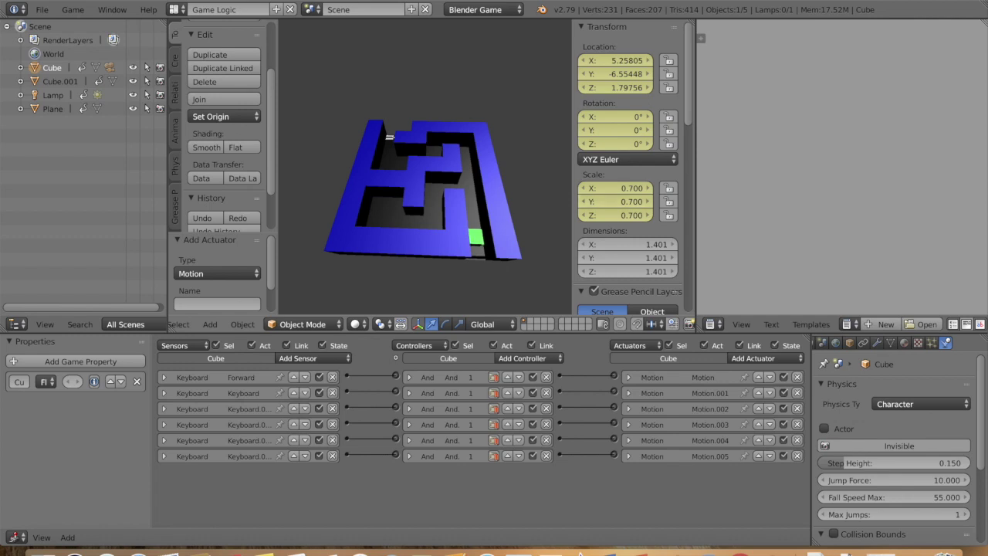
pyautogui.press('w')
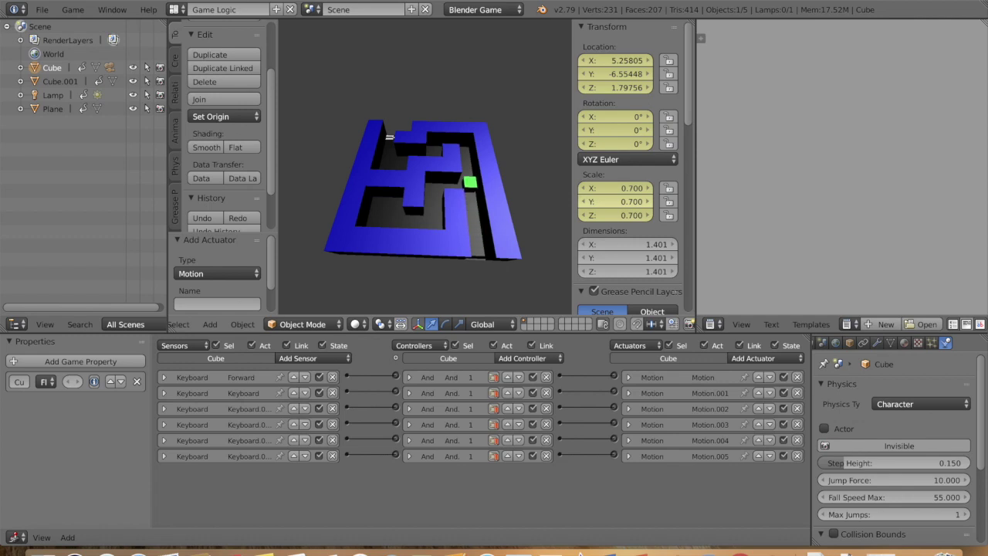
pyautogui.press('w')
pyautogui.press('a')
pyautogui.press('s')
pyautogui.press('a')
pyautogui.press('w')
pyautogui.press('Escape')
pyautogui.press('Up')
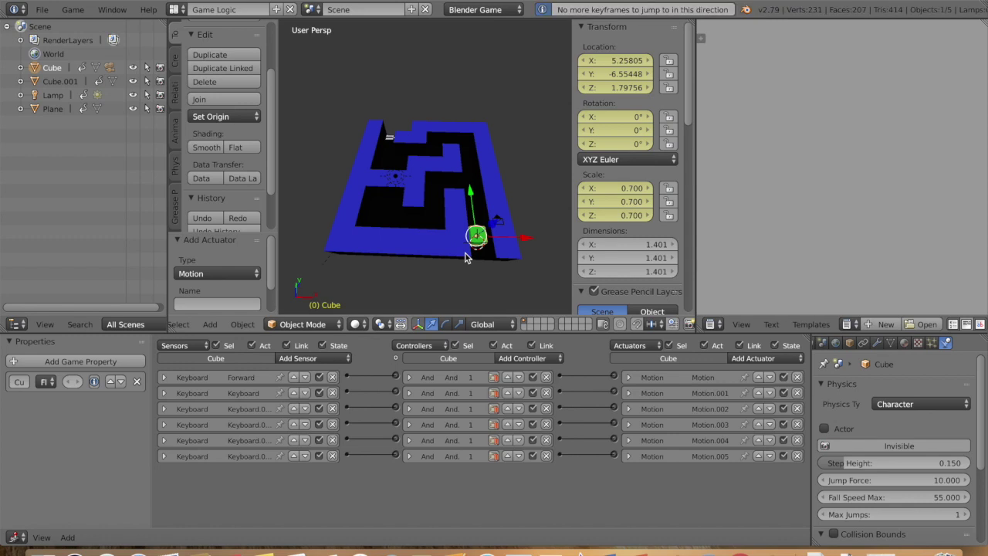
# - Examine the maze layout and the checkered finish line from the far side and from above
pyautogui.hscroll(10, 466, 255)
pyautogui.hscroll(10, 466, 254)
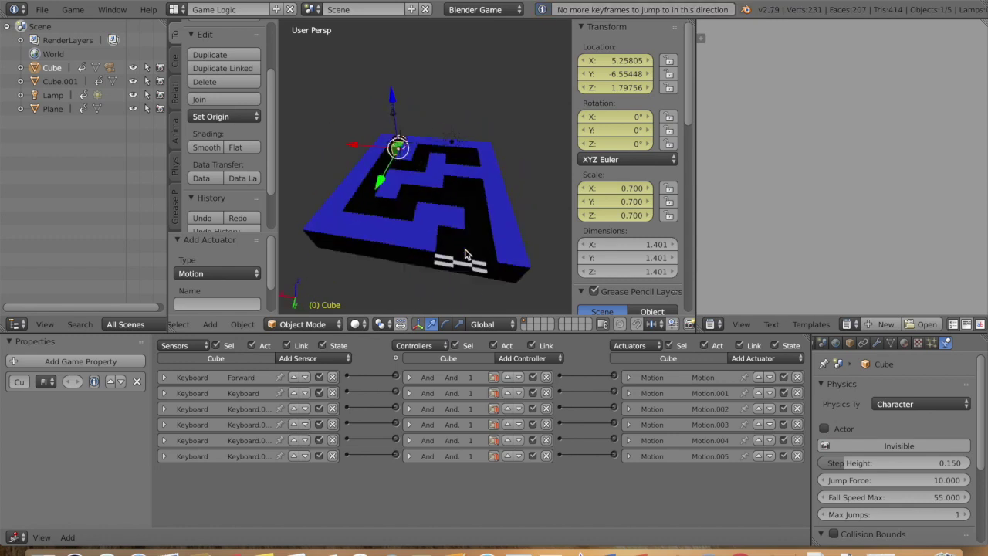
pyautogui.hscroll(-8, 466, 252)
pyautogui.hscroll(6, 466, 253)
pyautogui.scroll(8, 466, 253)
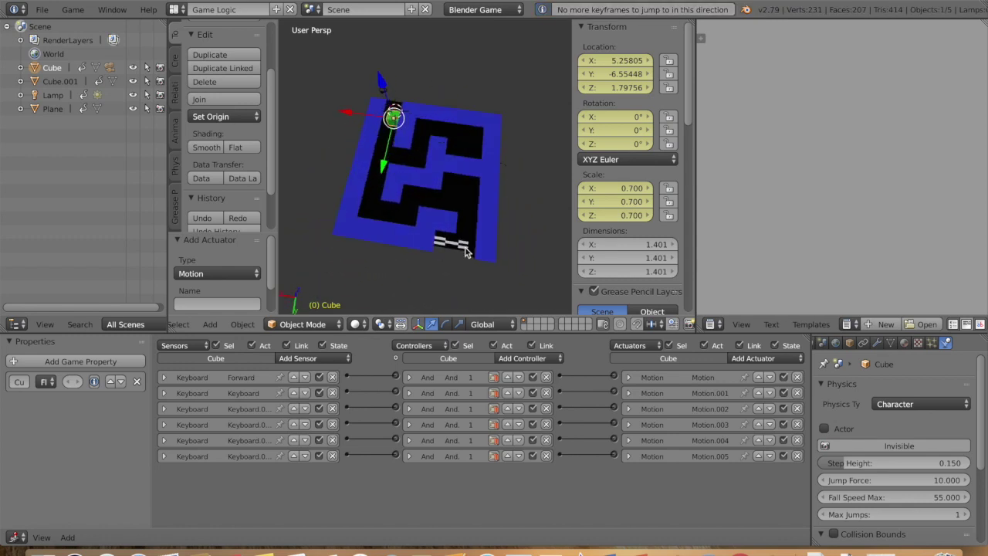
pyautogui.scroll(-7, 466, 253)
pyautogui.scroll(-3, 466, 252)
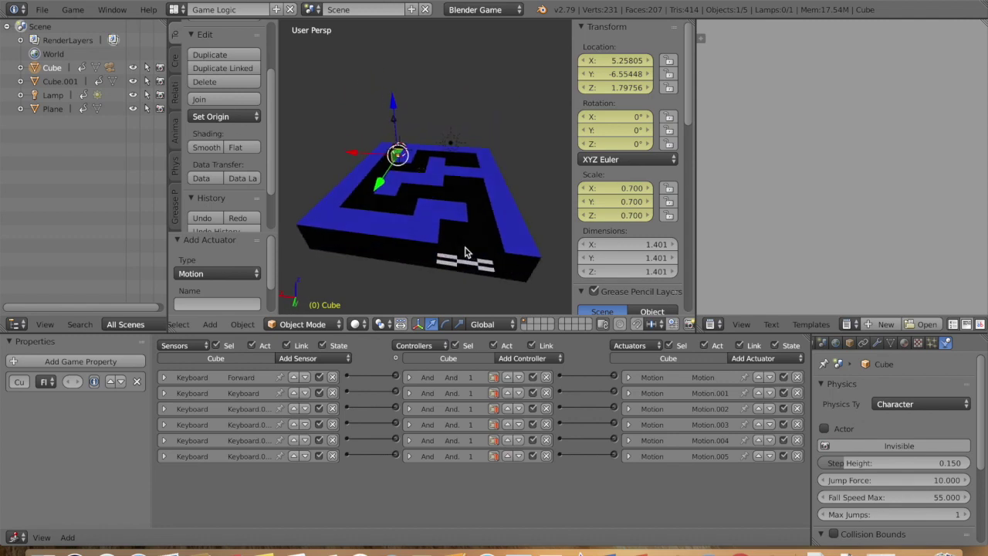
pyautogui.hscroll(6, 465, 253)
pyautogui.scroll(8, 466, 252)
pyautogui.hotkey('shift', 'a')
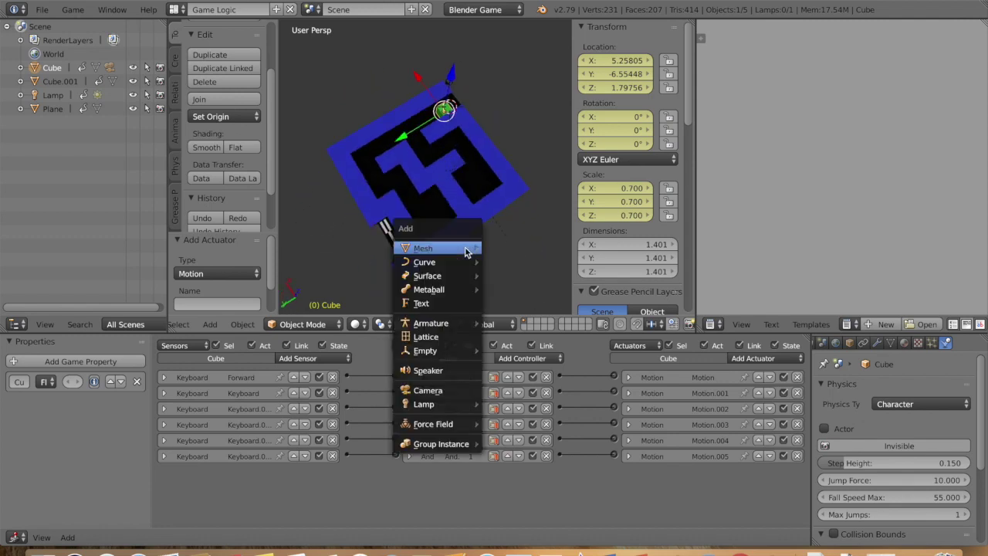
pyautogui.press('Escape')
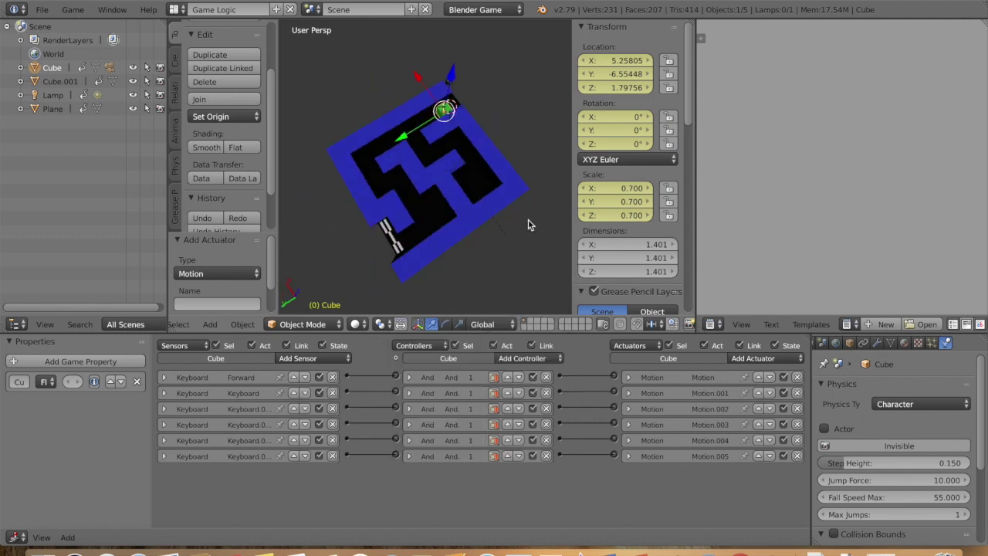
pyautogui.scroll(2, 528, 225)
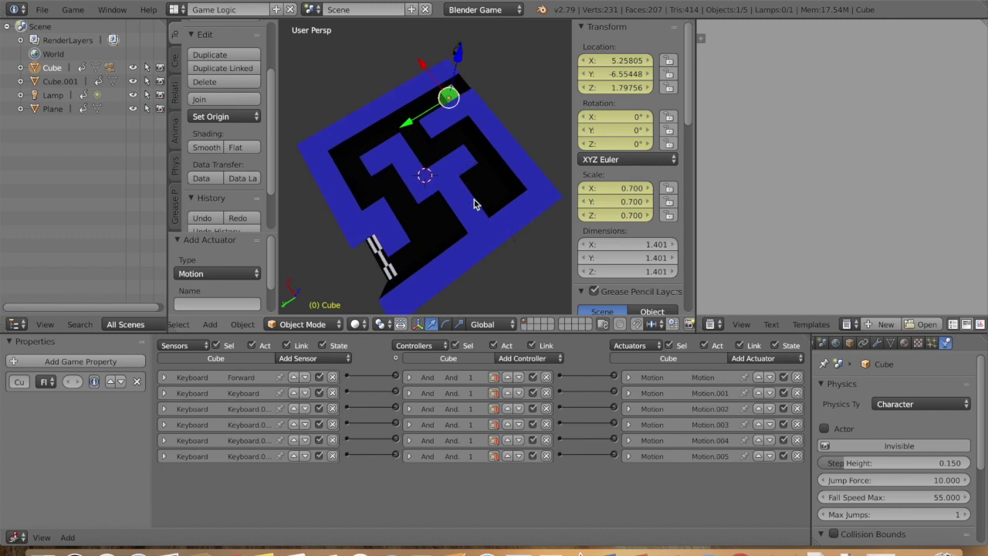
pyautogui.scroll(-2, 456, 177)
pyautogui.hotkey('shift', 'a')
pyautogui.moveTo(455, 176)
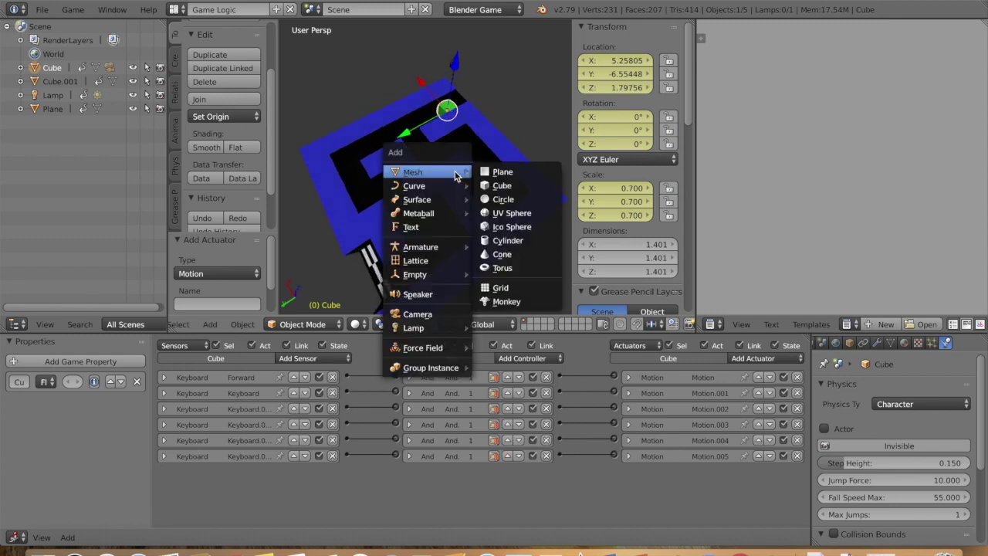
# - Switch to an empty scene layer and add a UV sphere at the origin
pyautogui.click(531, 321)
pyautogui.hotkey('shift', 'a')
pyautogui.moveTo(418, 185)
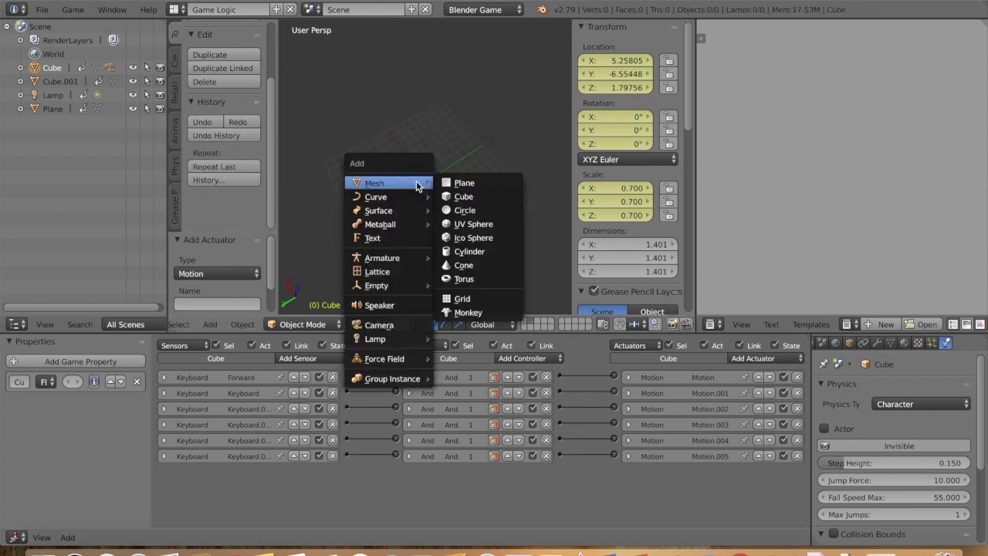
pyautogui.click(472, 224)
# - Scale the sphere down uniformly to about 0.417
pyautogui.scroll(5, 453, 211)
pyautogui.press('s')
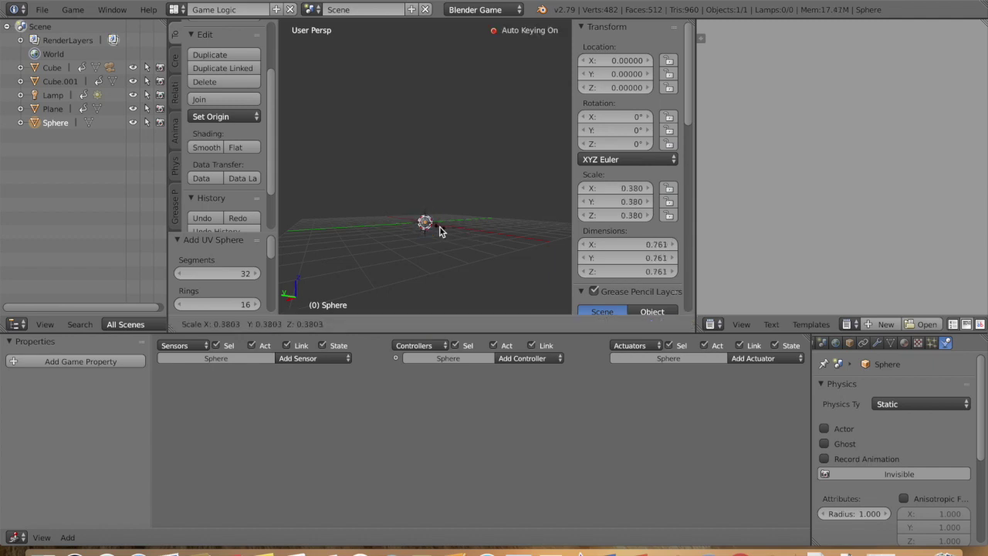
pyautogui.click(443, 230)
pyautogui.scroll(-5, 464, 229)
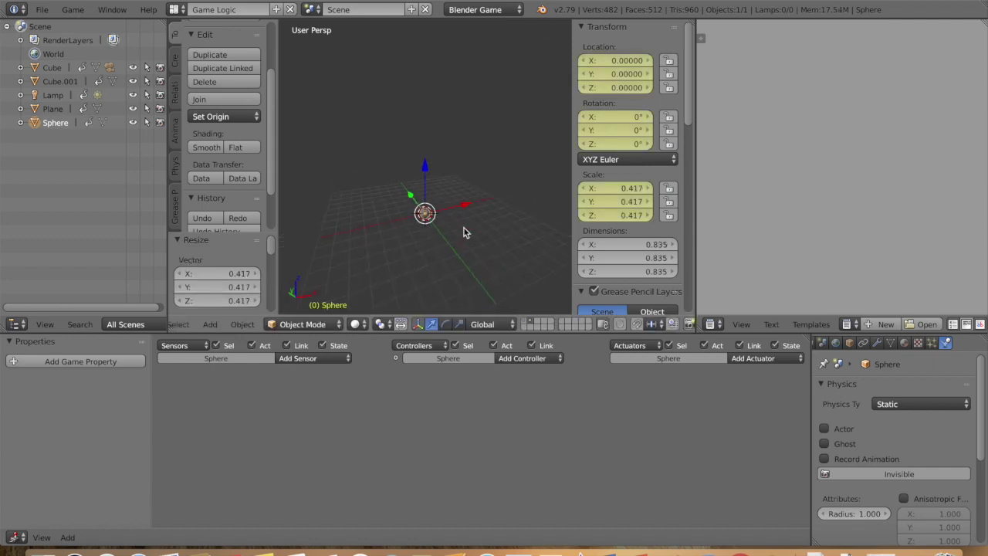
pyautogui.scroll(5, 464, 227)
pyautogui.scroll(-5, 464, 228)
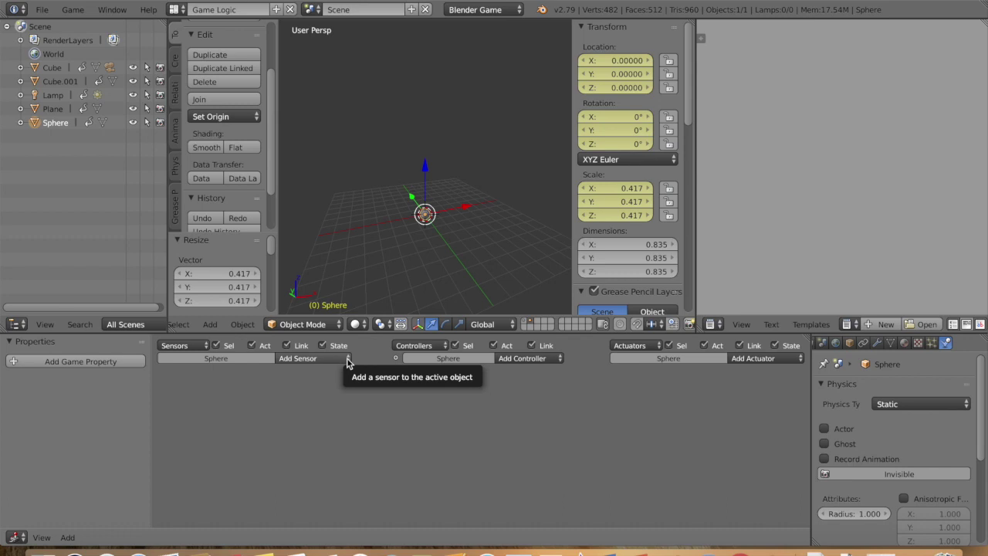
# - Give the sphere a new material with a red diffuse color
pyautogui.click(904, 342)
pyautogui.click(885, 433)
pyautogui.scroll(-3, 879, 463)
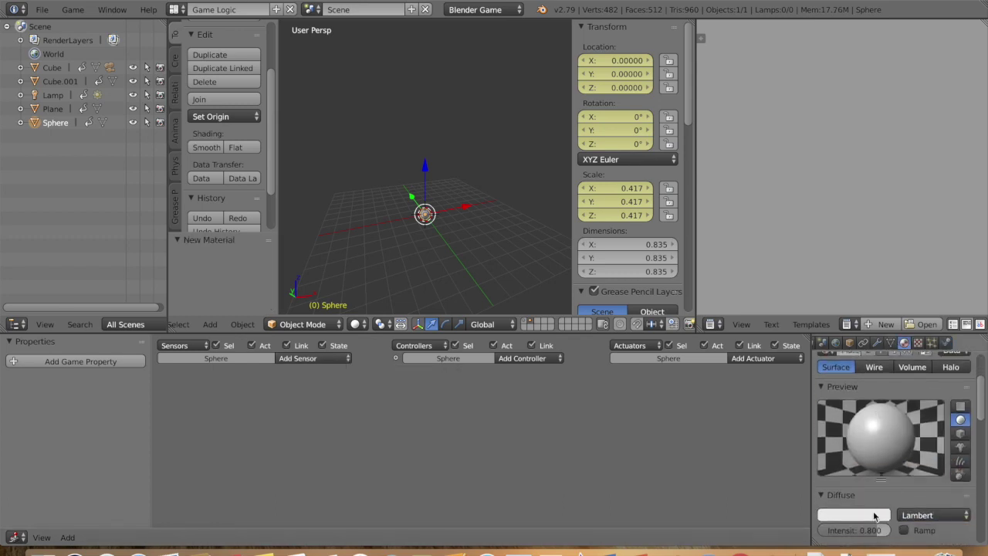
pyautogui.click(877, 515)
pyautogui.click(817, 424)
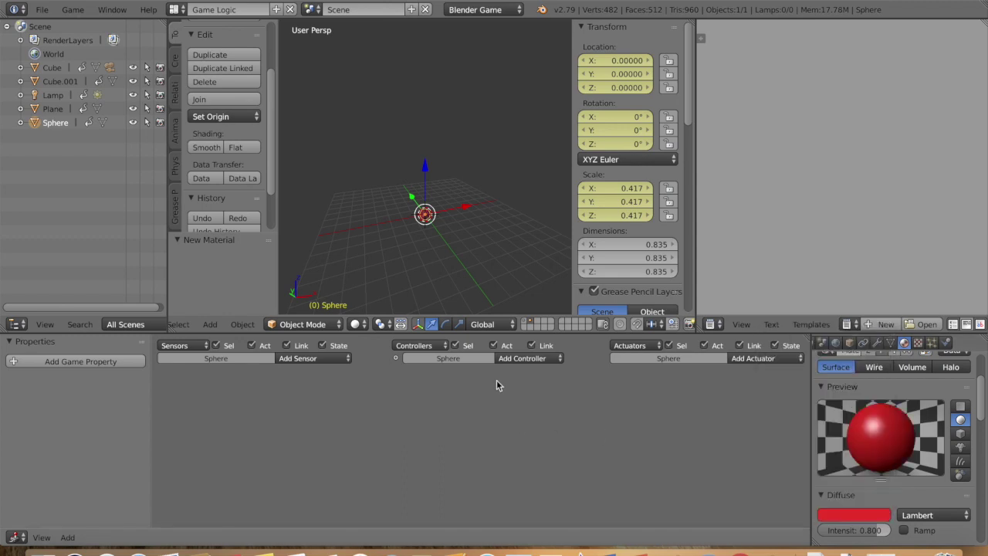
# - Add a game property named evil and an Always sensor to the red sphere
pyautogui.click(106, 359)
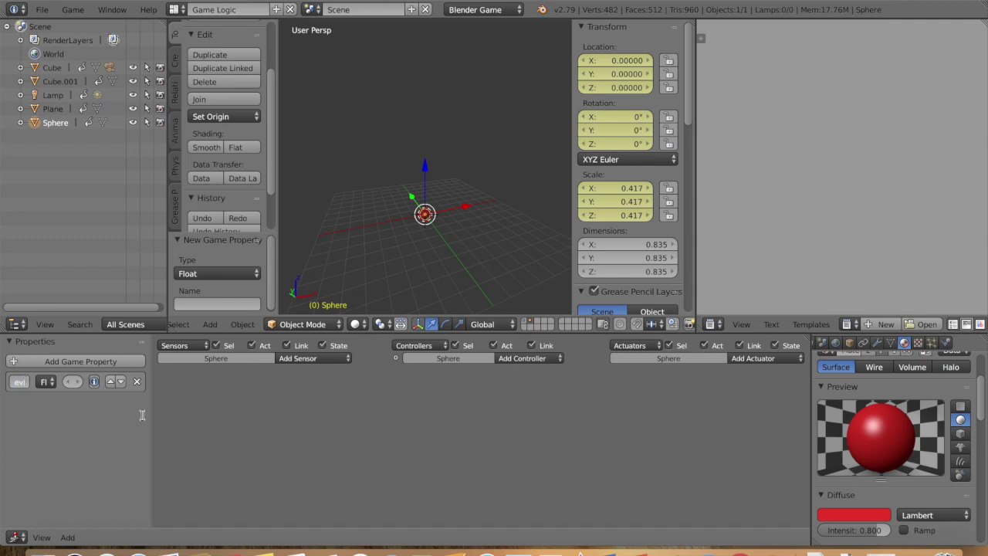
pyautogui.click(299, 363)
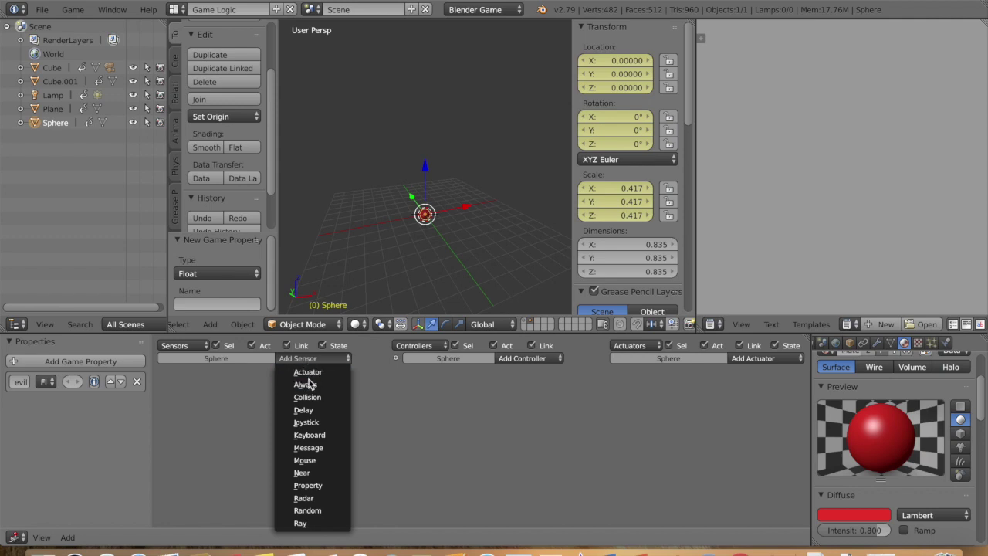
pyautogui.click(306, 384)
# - Add an And controller to the red sphere's logic
pyautogui.click(512, 359)
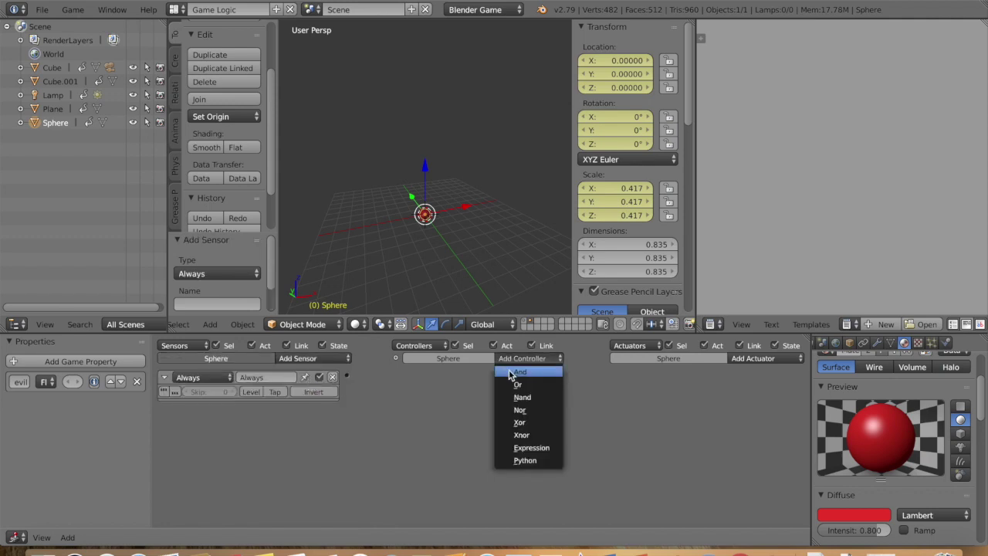
pyautogui.click(510, 375)
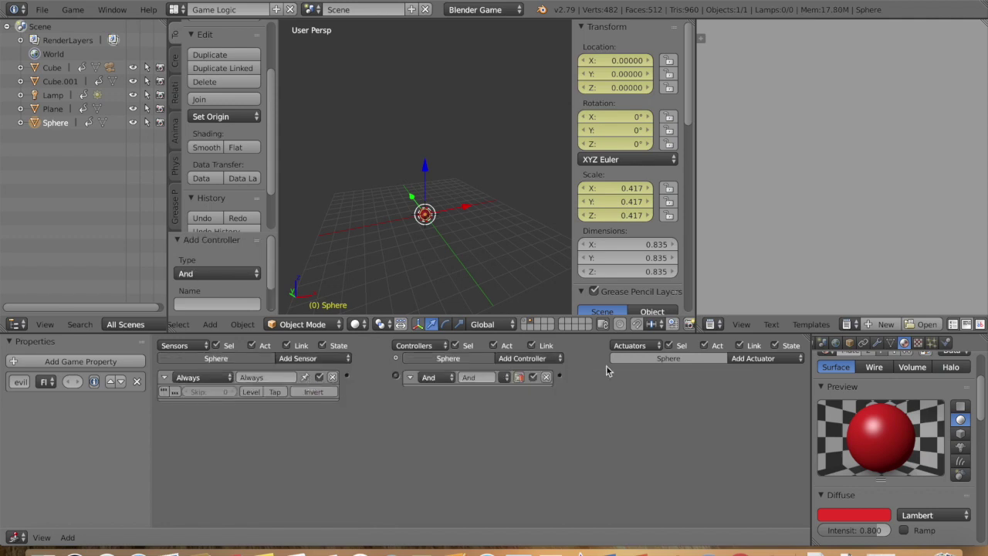
pyautogui.click(757, 356)
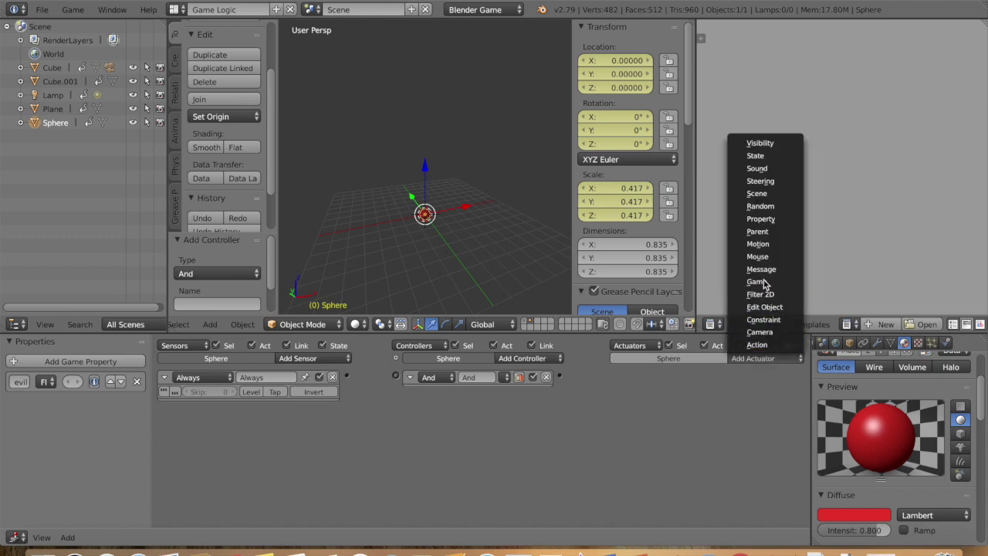
pyautogui.click(764, 232)
pyautogui.click(711, 392)
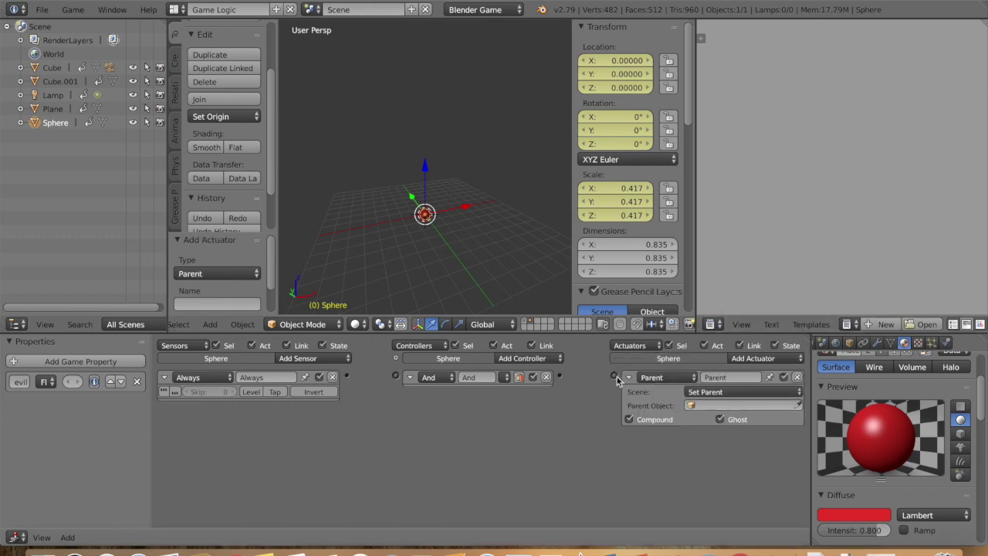
pyautogui.click(797, 377)
pyautogui.click(788, 358)
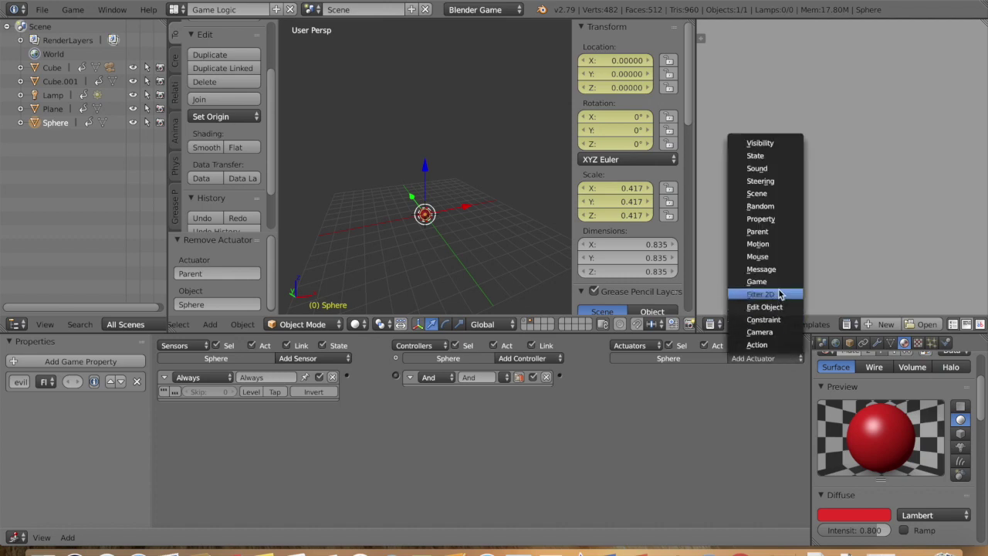
pyautogui.click(773, 221)
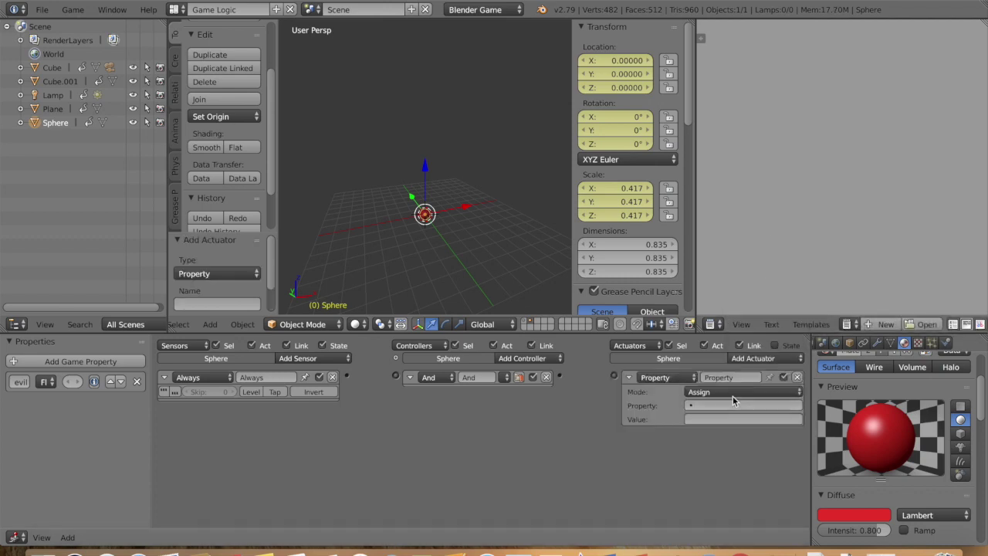
pyautogui.click(733, 392)
pyautogui.click(629, 376)
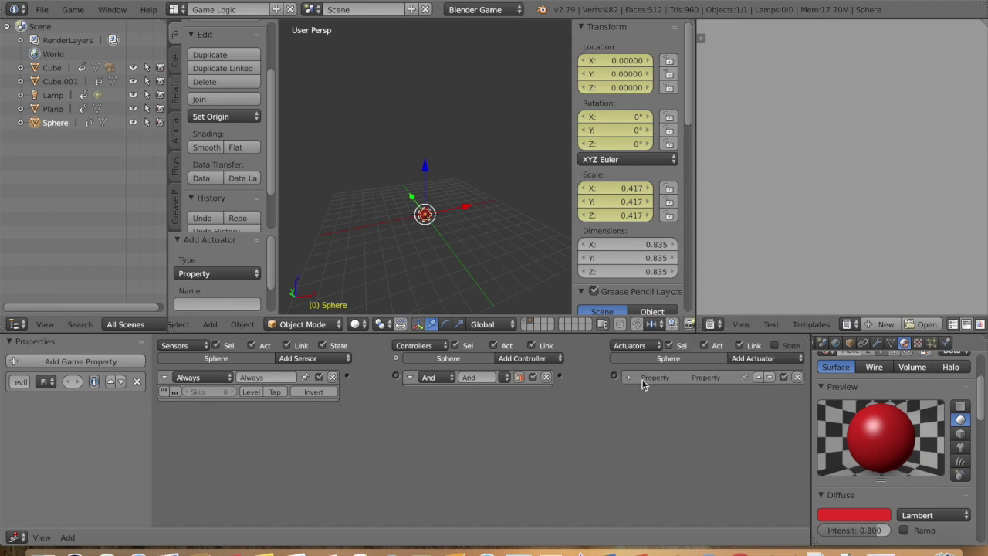
pyautogui.click(796, 377)
# - Add a Steering actuator to the red sphere with Path following behavior and Cube as the target object
pyautogui.click(787, 360)
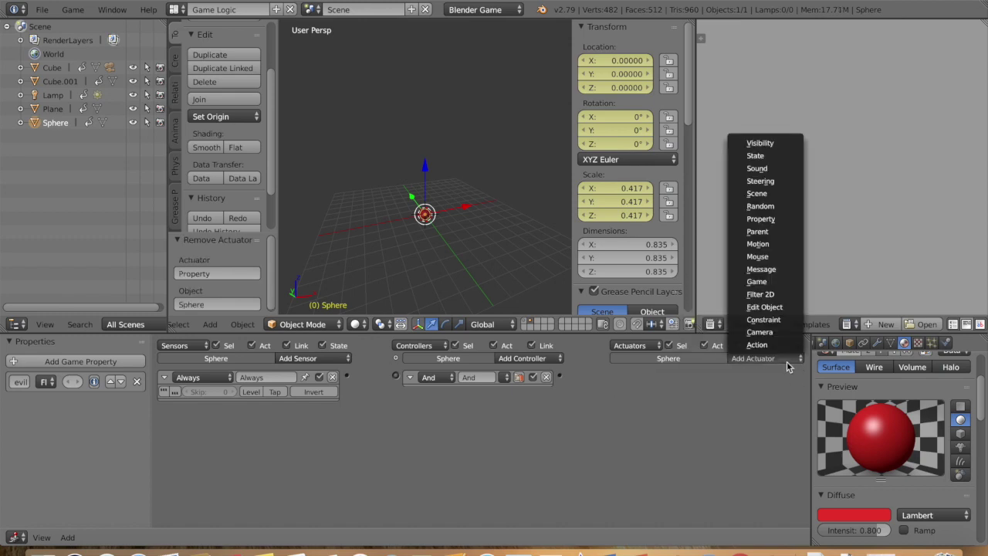
pyautogui.click(775, 183)
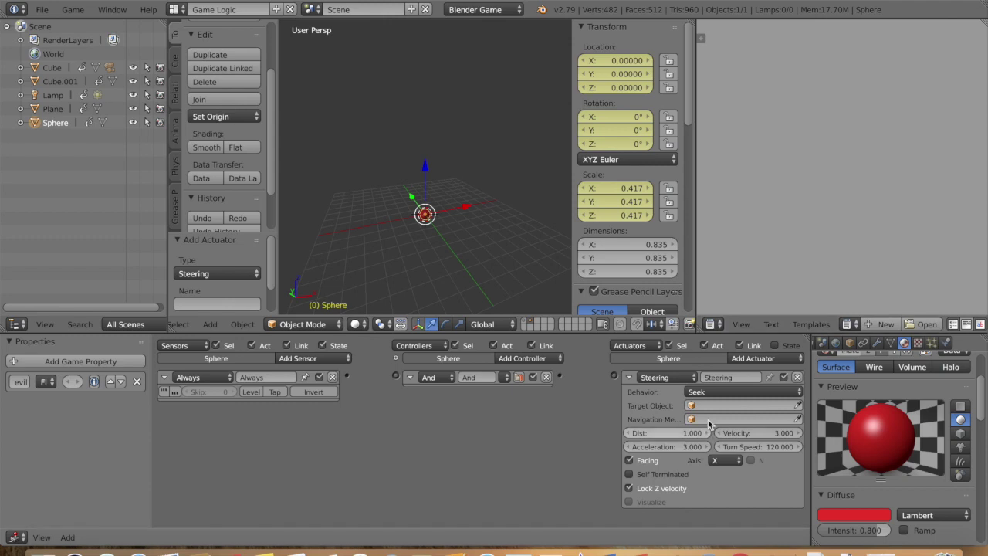
pyautogui.click(712, 391)
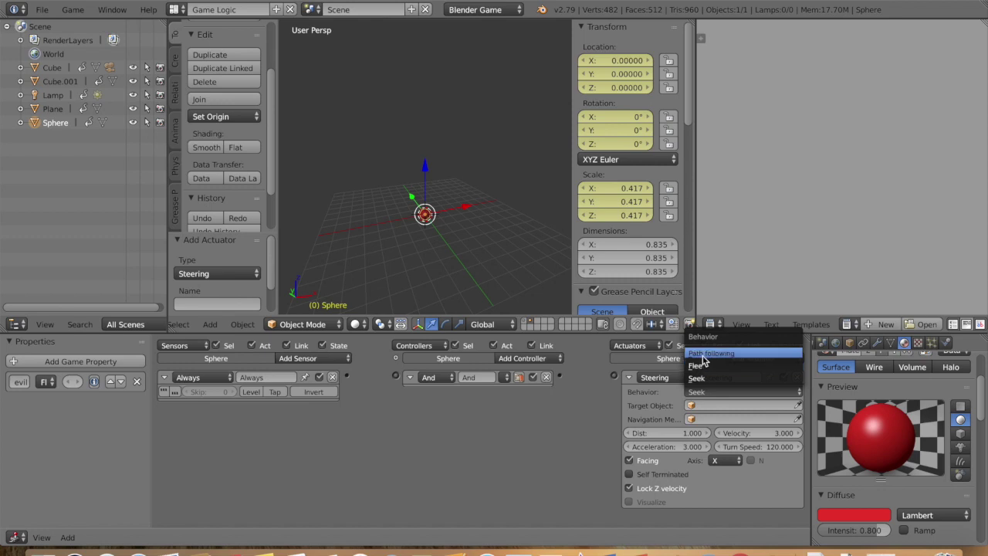
pyautogui.click(703, 355)
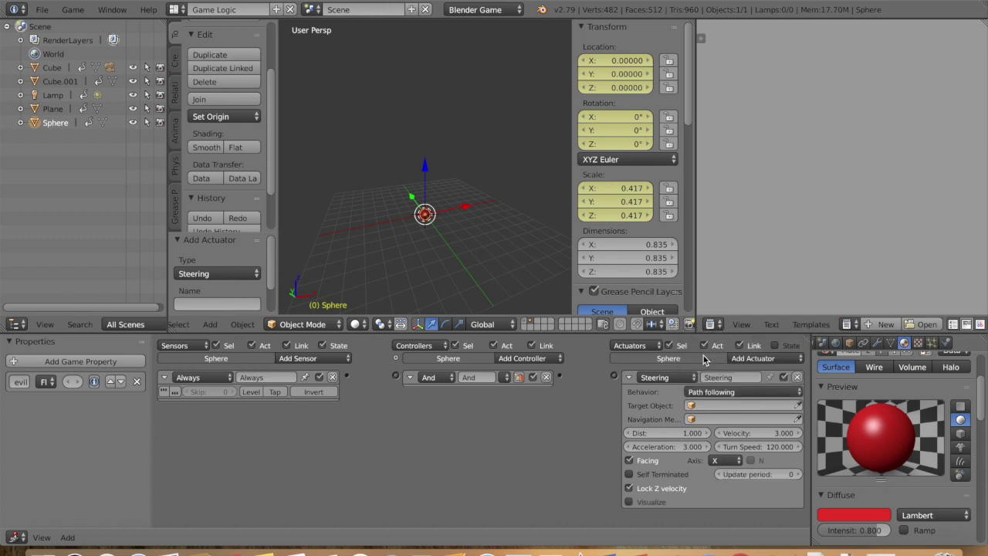
pyautogui.click(716, 409)
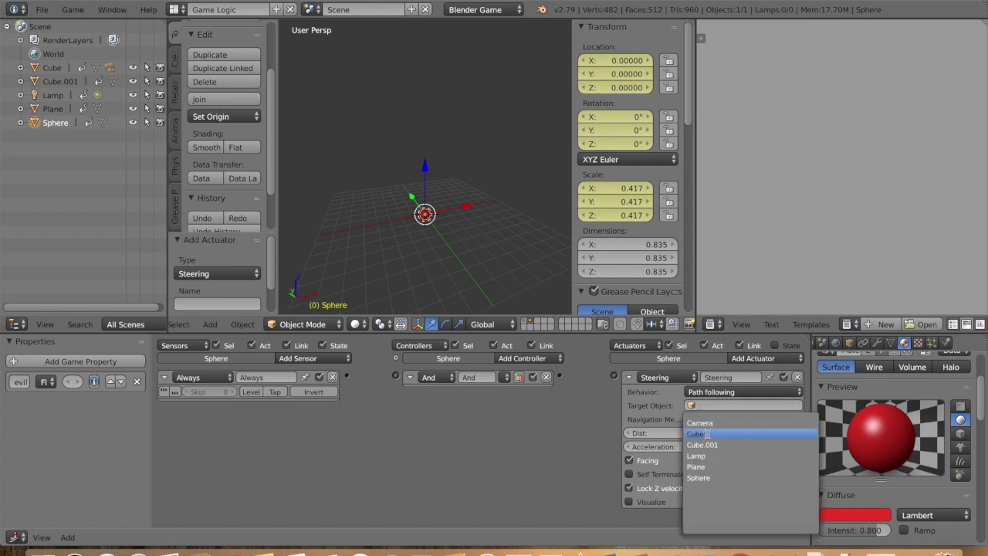
pyautogui.click(707, 434)
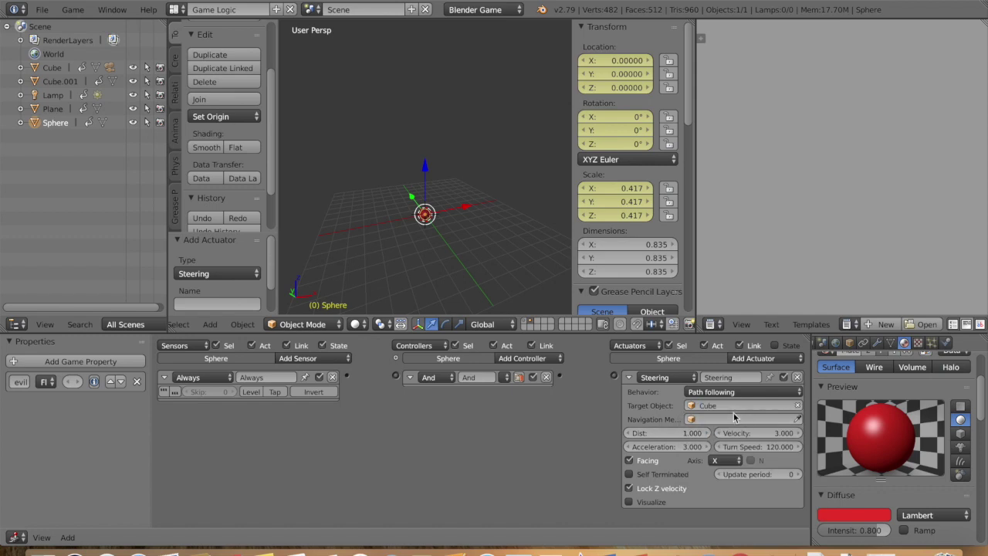
pyautogui.click(730, 417)
# - Link the sphere's Always sensor through the And controller to the Steering actuator and collapse the logic bricks
pyautogui.click(628, 378)
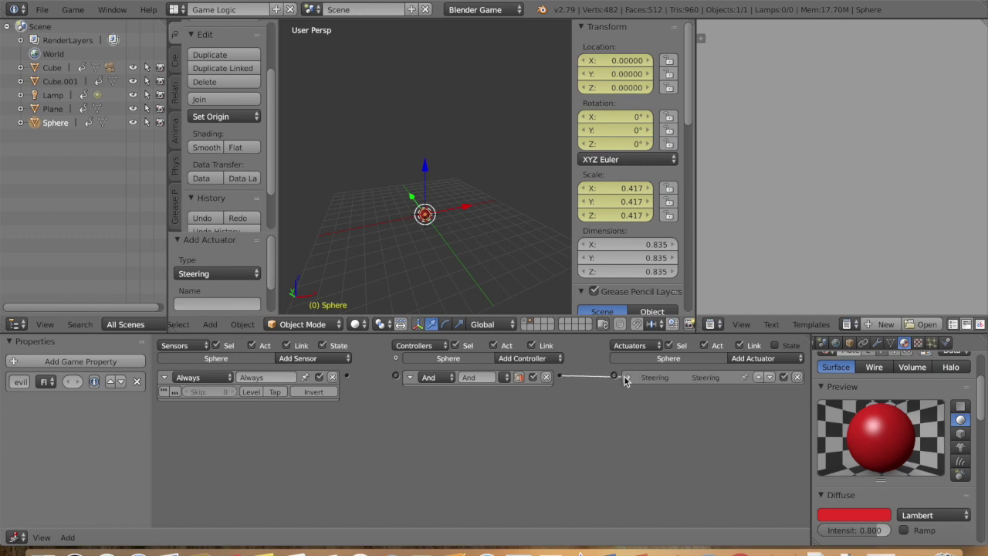
pyautogui.click(409, 377)
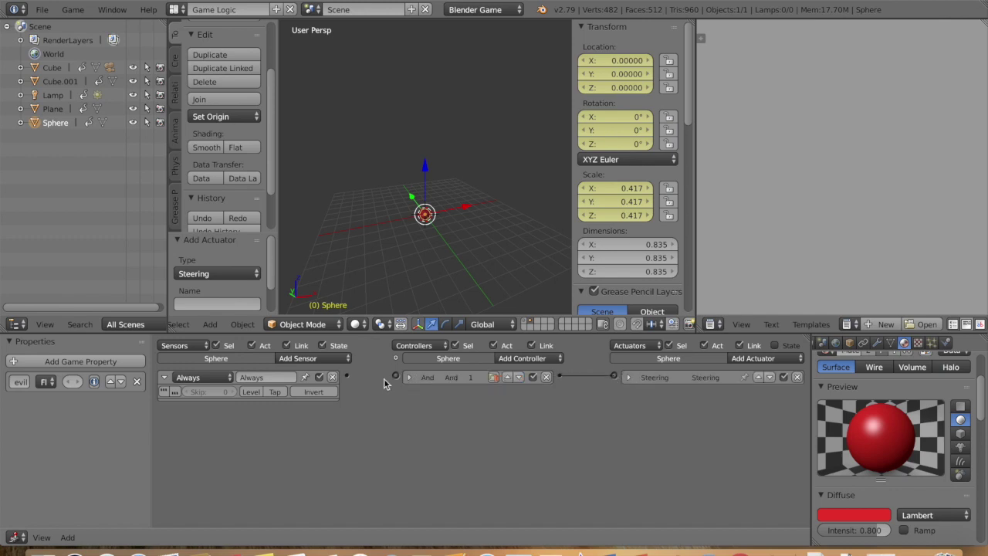
pyautogui.moveTo(346, 377); pyautogui.dragTo(395, 377)
pyautogui.click(170, 376)
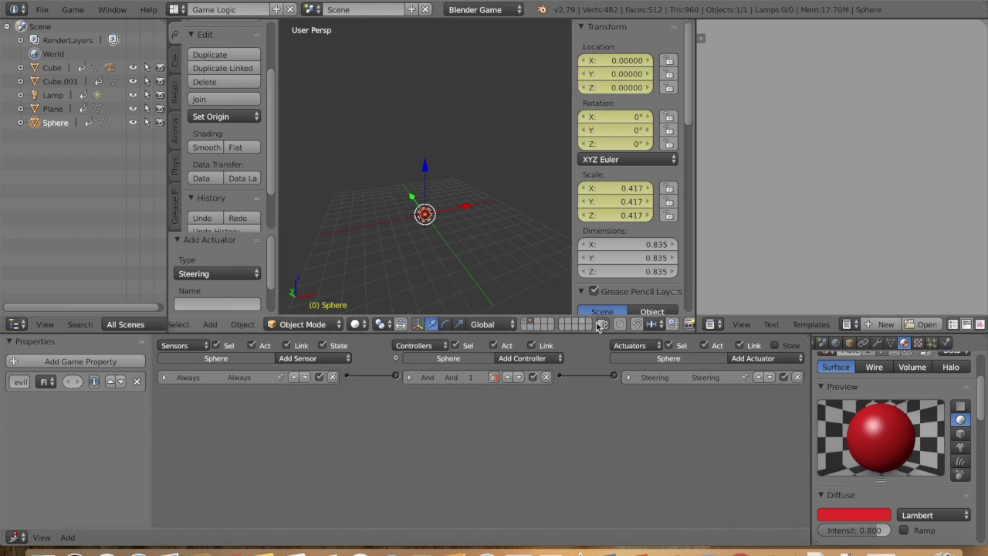
# - Switch back to the maze layer and briefly test-run the game
pyautogui.click(525, 326)
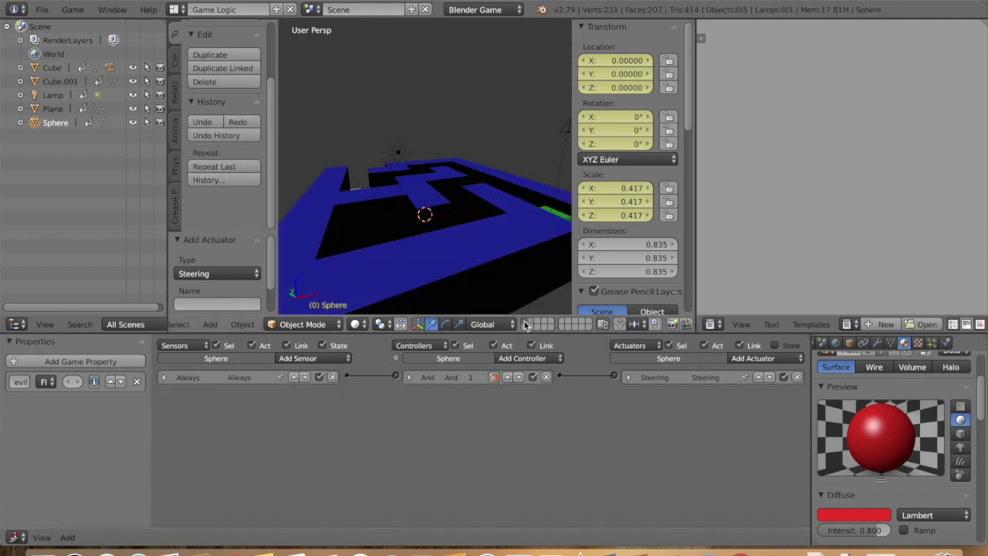
pyautogui.scroll(5, 443, 262)
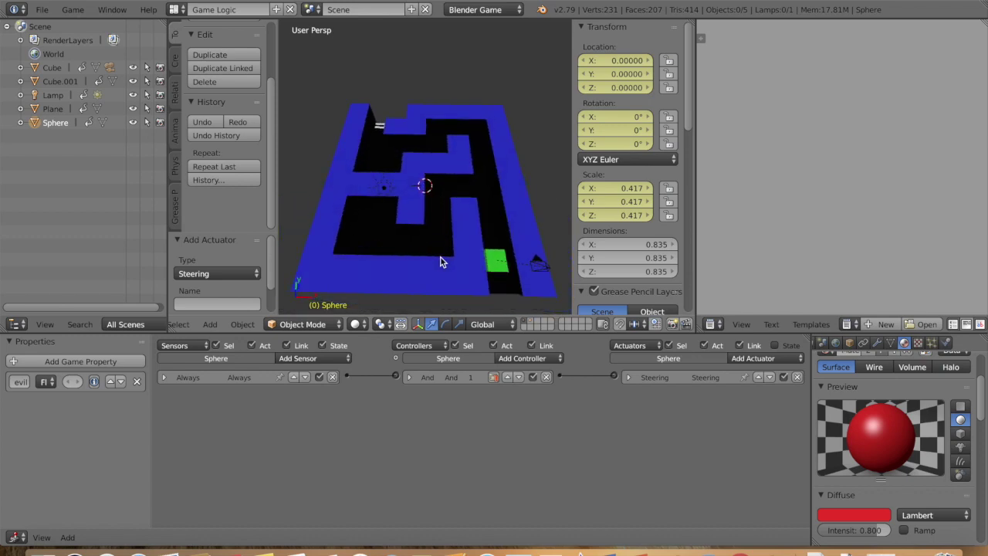
pyautogui.press('p')
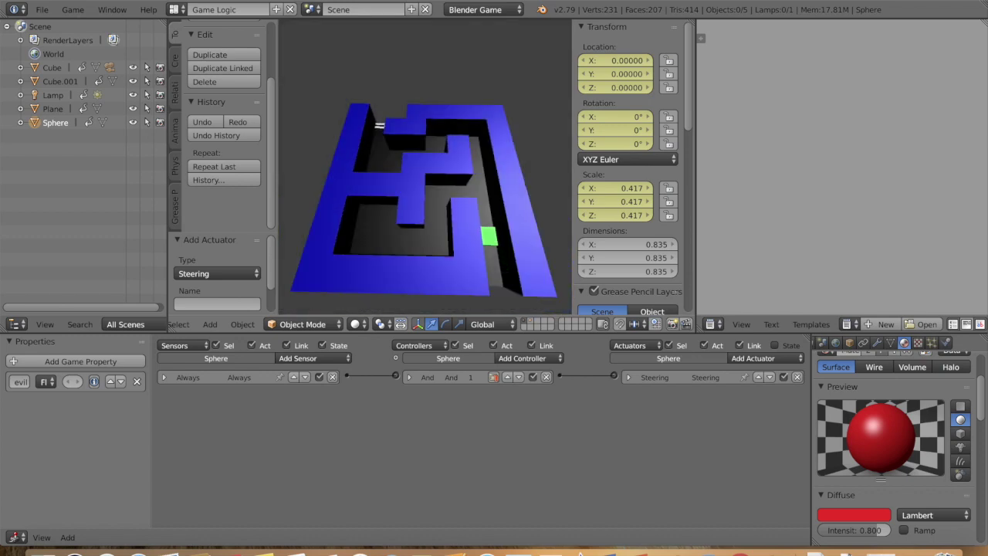
pyautogui.press('Escape')
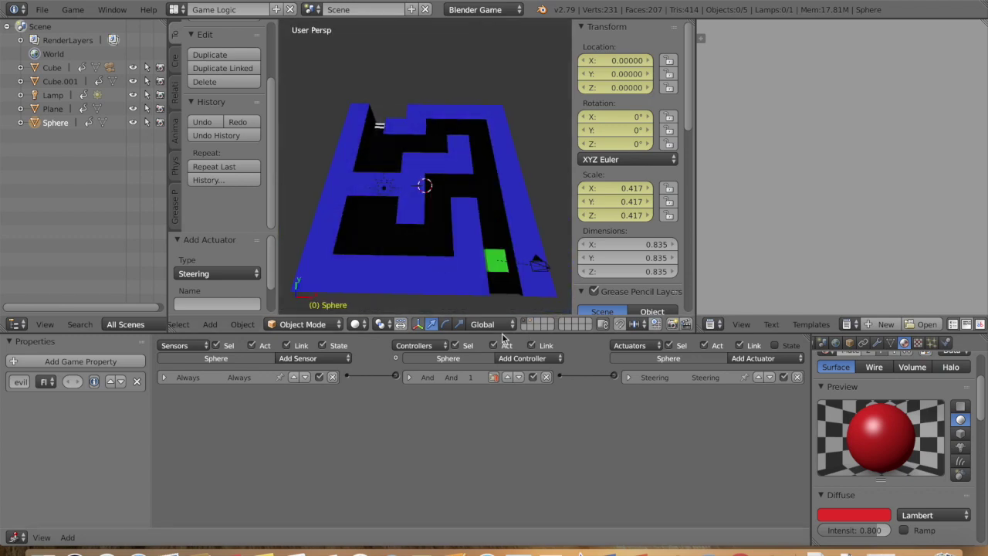
# - Add a sphere-shaped empty at the centre of the maze
pyautogui.scroll(-2, 479, 160)
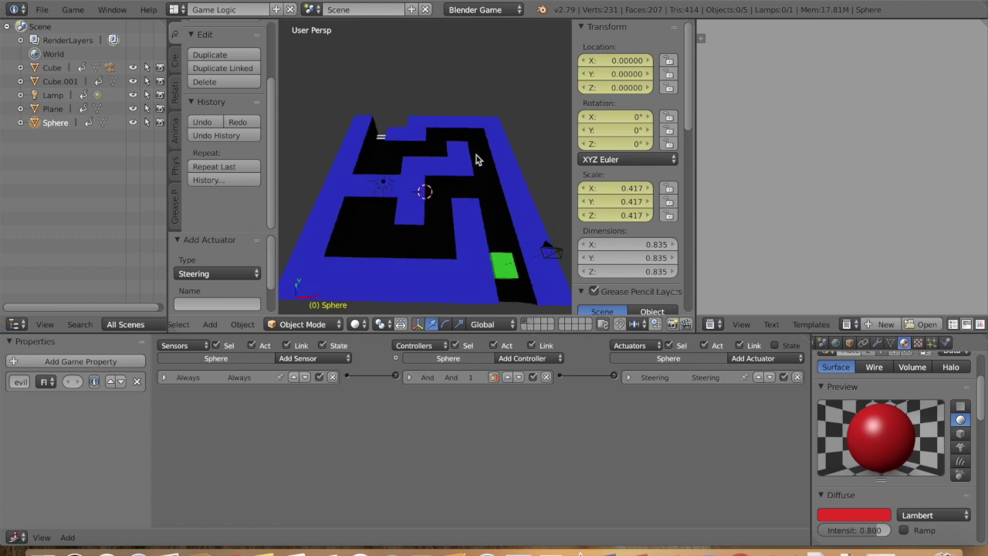
pyautogui.hotkey('shift', 'a')
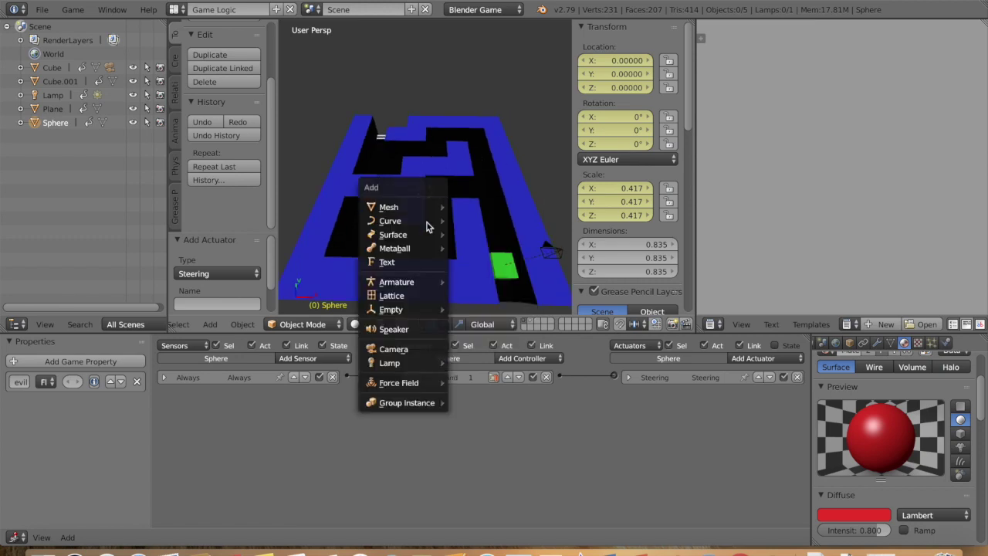
pyautogui.moveTo(410, 310)
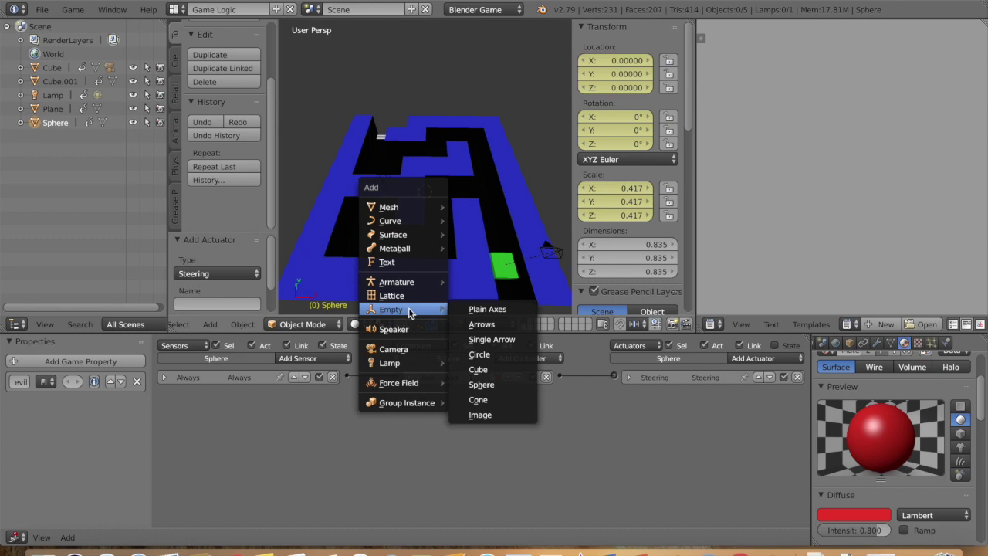
pyautogui.click(484, 384)
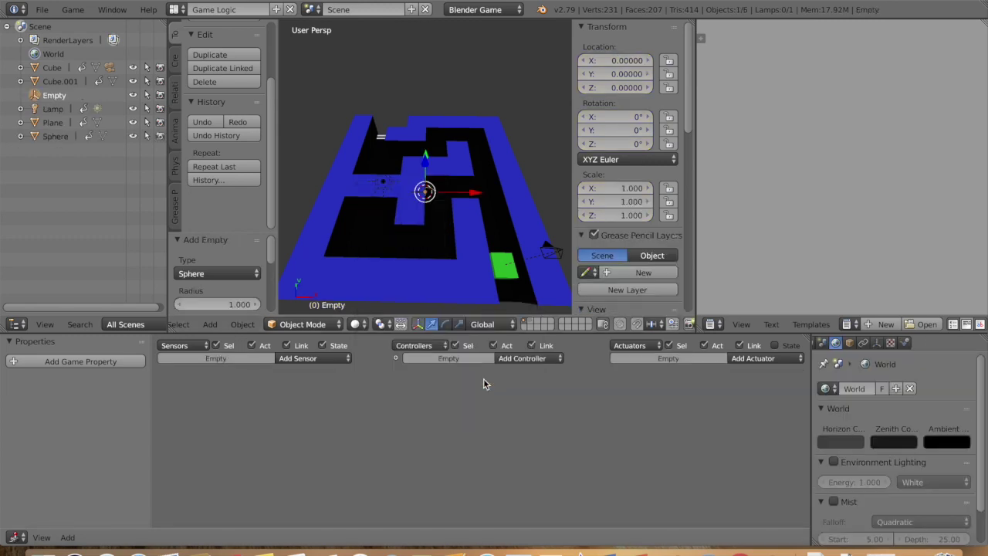
# - Move the empty into the enclosed maze corridor, to about X -4.34, Y -3.81 and Z 0.43
pyautogui.moveTo(407, 200); pyautogui.dragTo(436, 216, button='middle')
pyautogui.press('g')
pyautogui.press('y')
pyautogui.click(452, 186)
pyautogui.press('g')
pyautogui.press('z')
pyautogui.click(413, 180)
pyautogui.moveTo(437, 242); pyautogui.dragTo(479, 293)
pyautogui.moveTo(479, 225)
pyautogui.mouseDown()
pyautogui.moveTo(500, 208)
pyautogui.moveTo(453, 242)
pyautogui.moveTo(489, 229)
pyautogui.mouseUp()
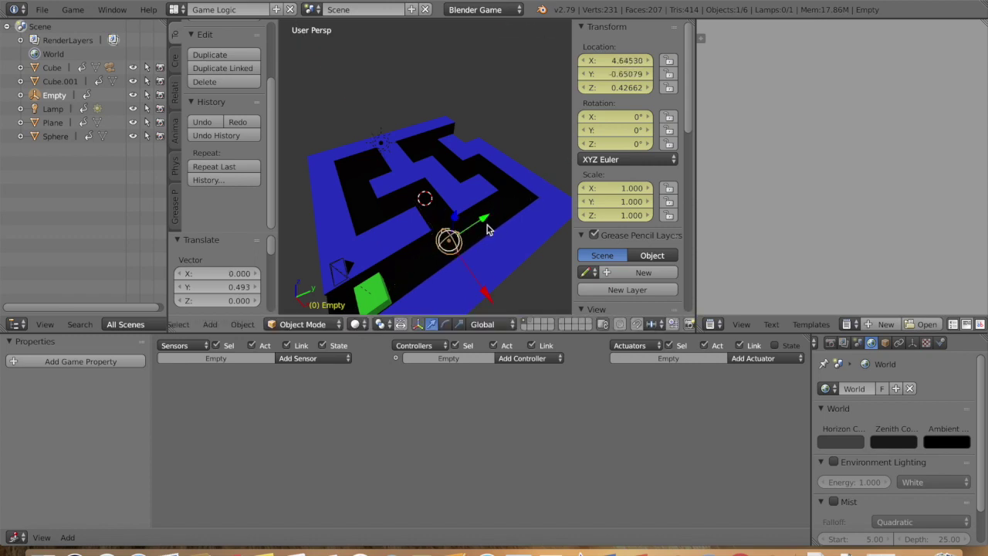
pyautogui.moveTo(483, 296); pyautogui.dragTo(463, 255)
pyautogui.moveTo(465, 200); pyautogui.dragTo(410, 210)
pyautogui.moveTo(396, 282); pyautogui.dragTo(387, 239)
pyautogui.moveTo(397, 183); pyautogui.dragTo(413, 169)
pyautogui.hscroll(-6, 463, 196)
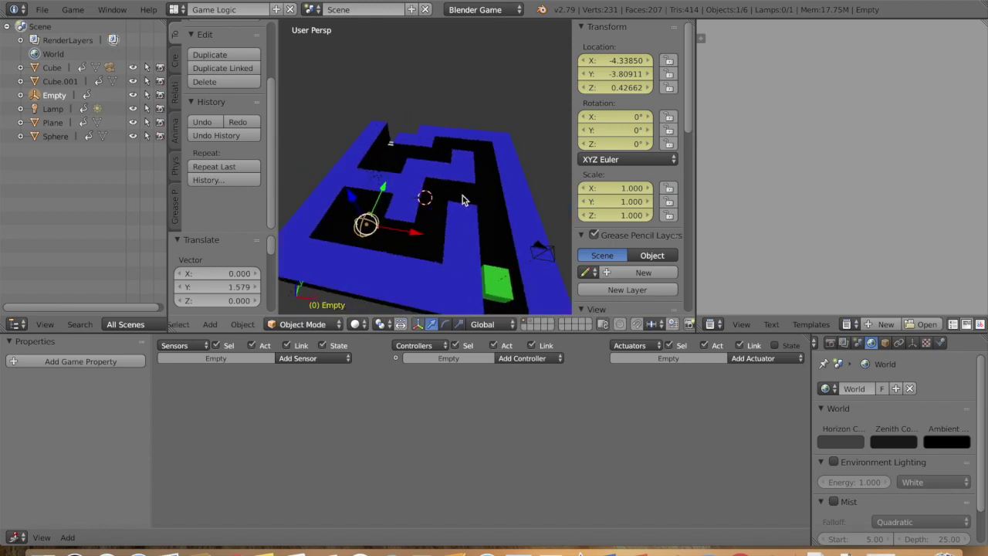
# - Raise the empty along Z to about 1.27 and check its position from several angles
pyautogui.moveTo(354, 202); pyautogui.dragTo(348, 191)
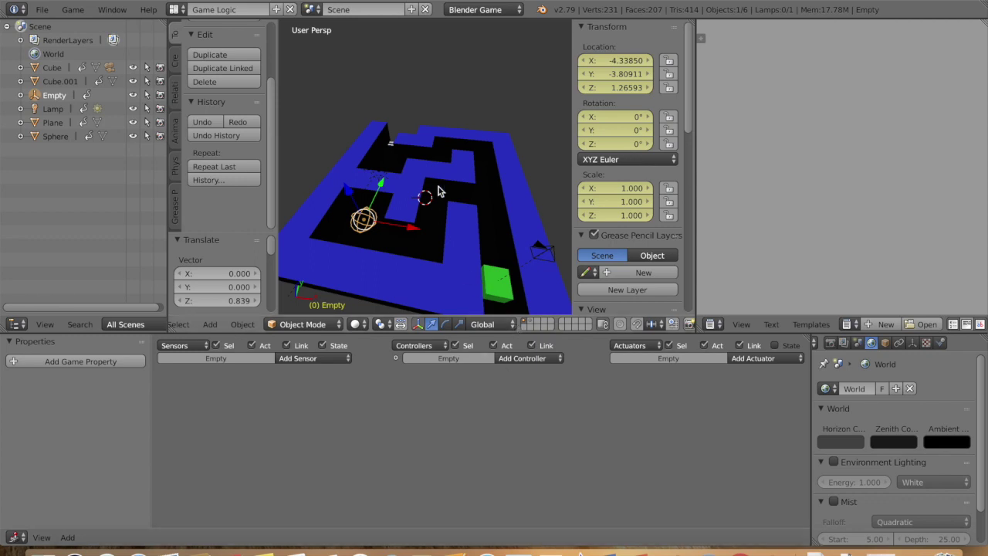
pyautogui.hscroll(5, 438, 191)
pyautogui.scroll(5, 438, 192)
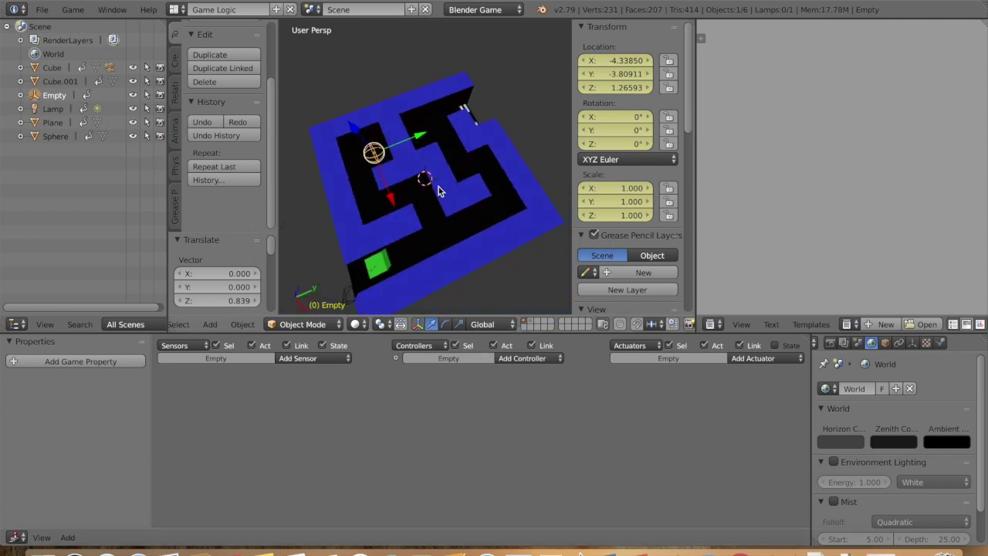
pyautogui.scroll(-6, 438, 191)
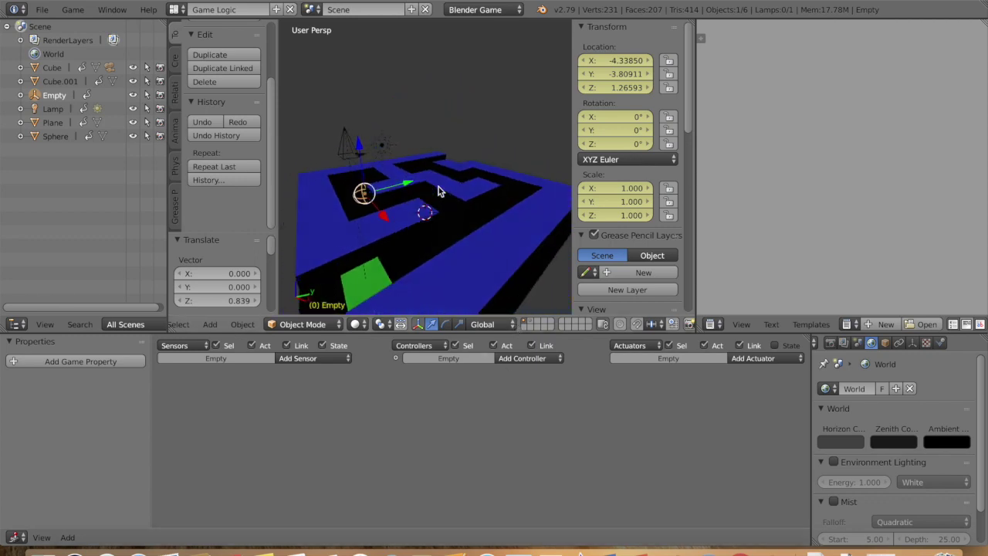
# - Add an Always sensor and an And controller to the empty and link them together
pyautogui.click(317, 359)
pyautogui.click(309, 383)
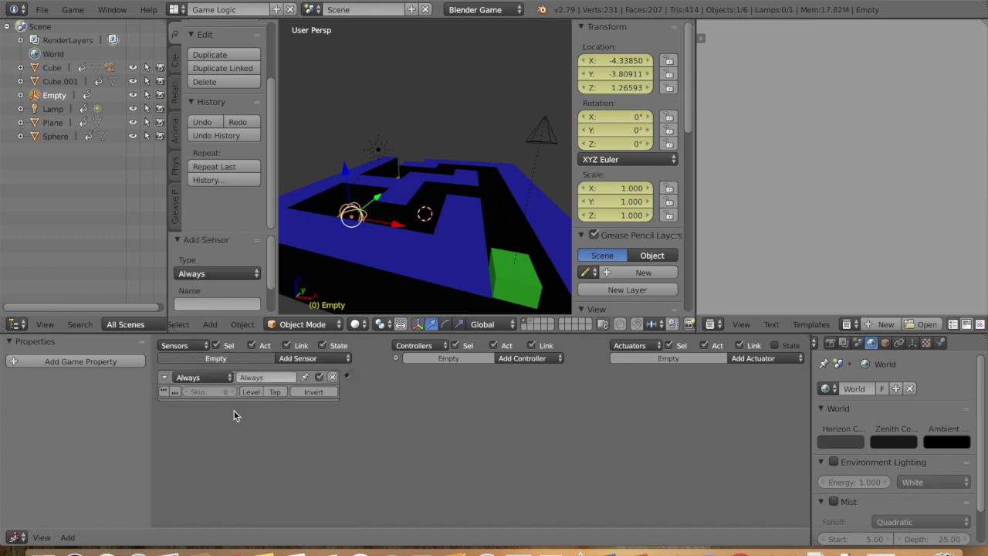
pyautogui.click(554, 360)
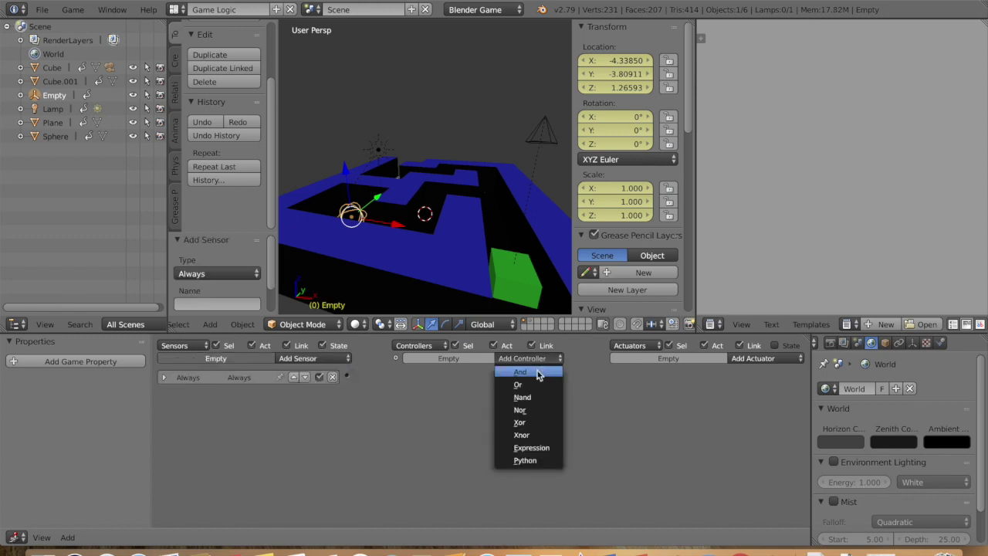
pyautogui.click(537, 373)
pyautogui.moveTo(388, 378); pyautogui.dragTo(396, 376)
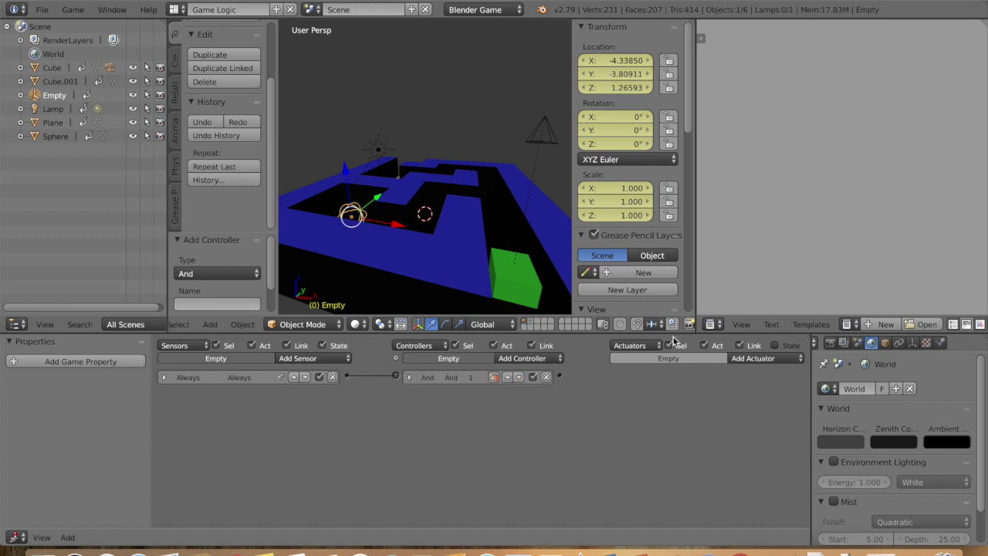
# - Add an Edit Object actuator to the empty that adds the Sphere, and link it to the And controller
pyautogui.click(745, 359)
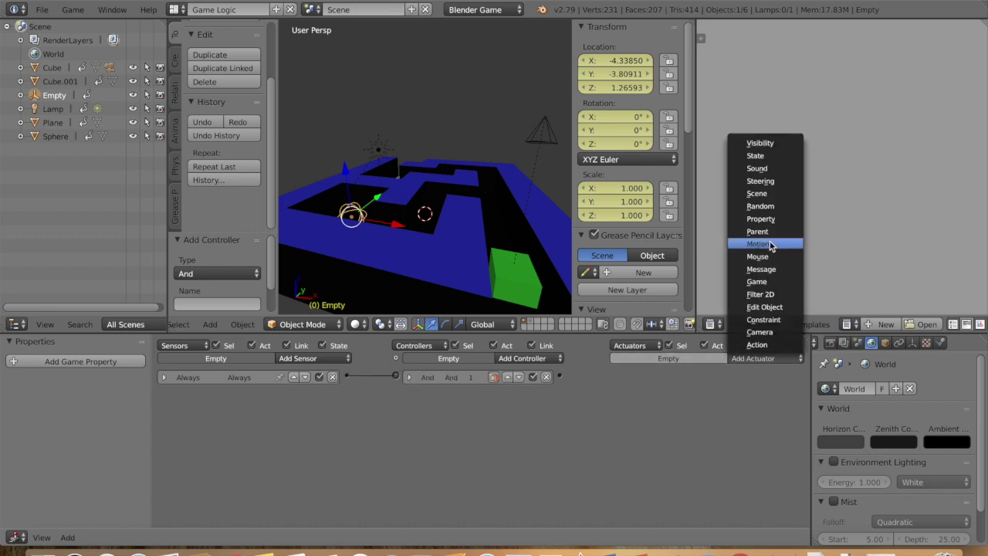
pyautogui.click(762, 307)
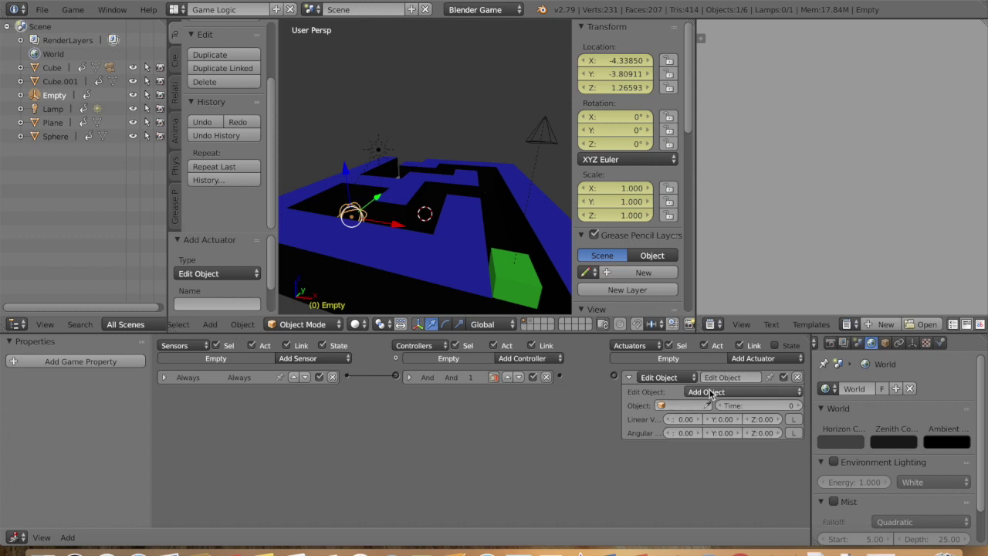
pyautogui.click(688, 405)
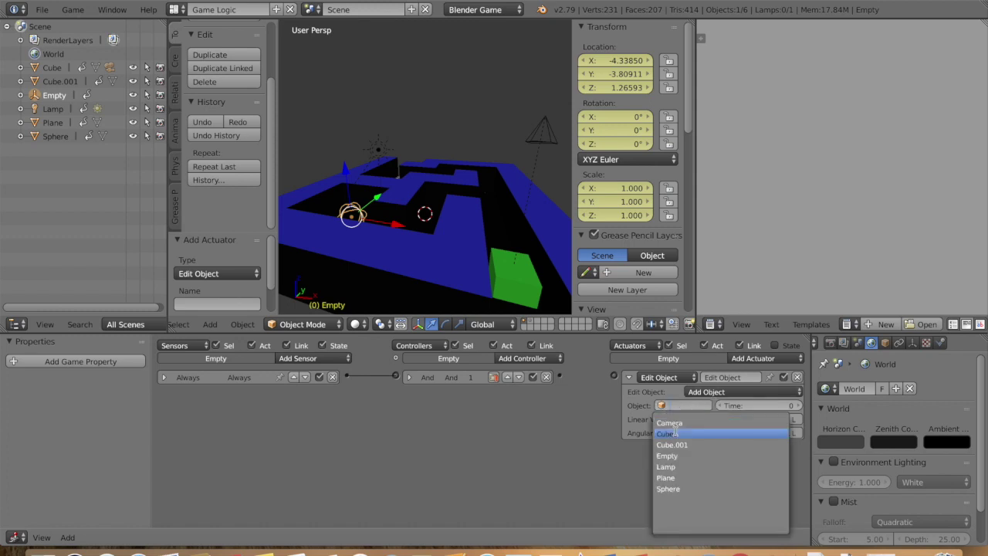
pyautogui.click(668, 489)
pyautogui.moveTo(561, 376); pyautogui.dragTo(636, 382)
pyautogui.click(630, 377)
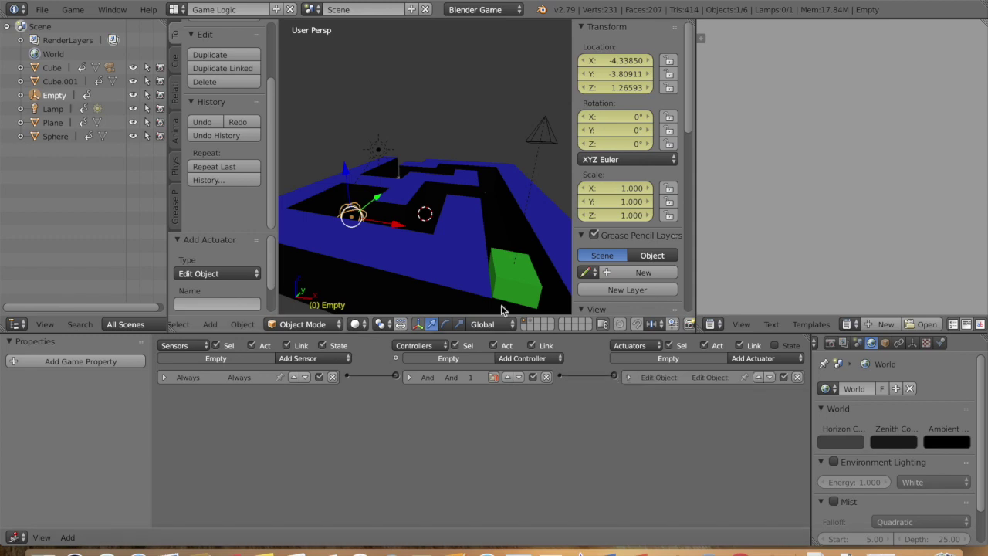
# - Run the game to test the sphere spawning from the empty and chasing the cube, and end the test
pyautogui.scroll(5, 493, 268)
pyautogui.press('p')
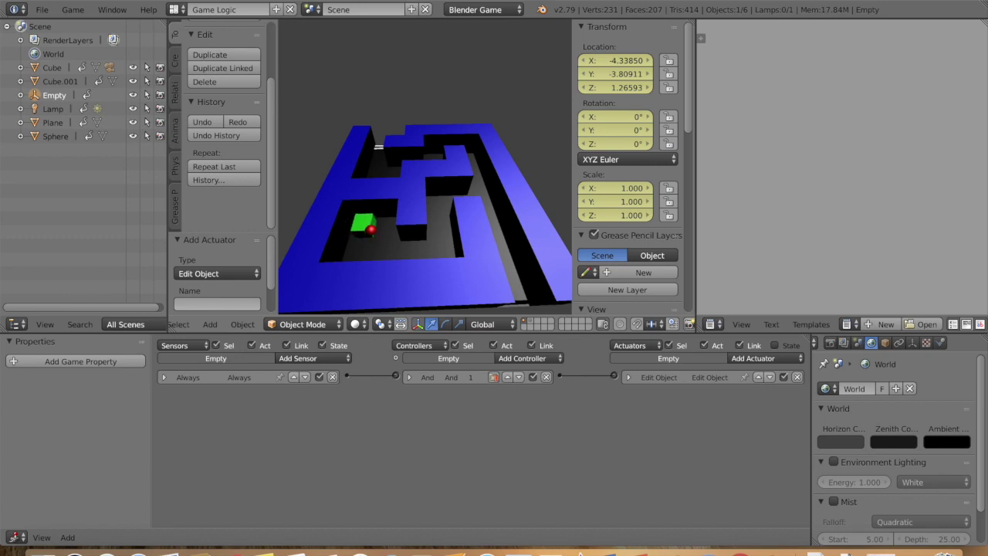
pyautogui.press('Escape')
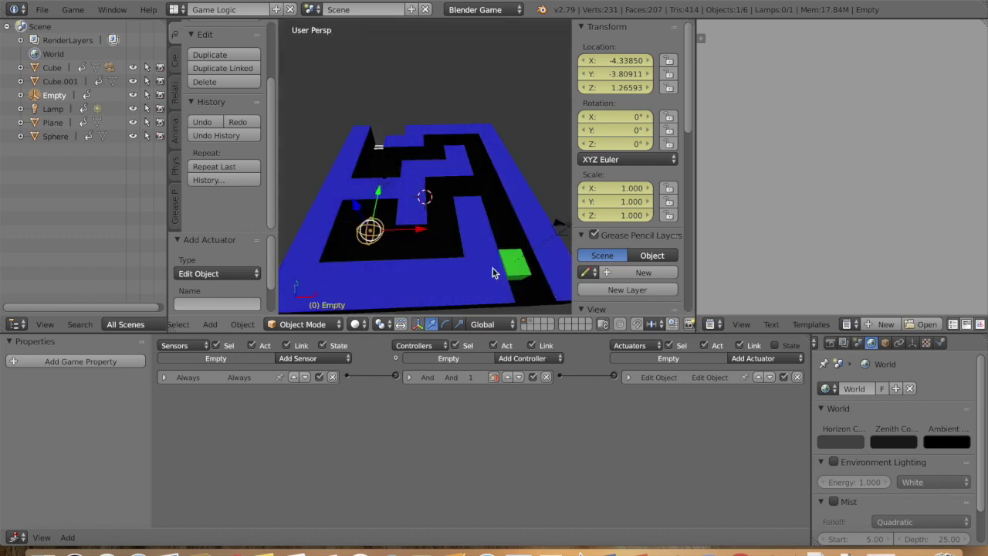
# - Review the sphere's Steering actuator settings and the logic bricks of the finish line and the green cube
pyautogui.click(530, 321)
pyautogui.rightClick(427, 199)
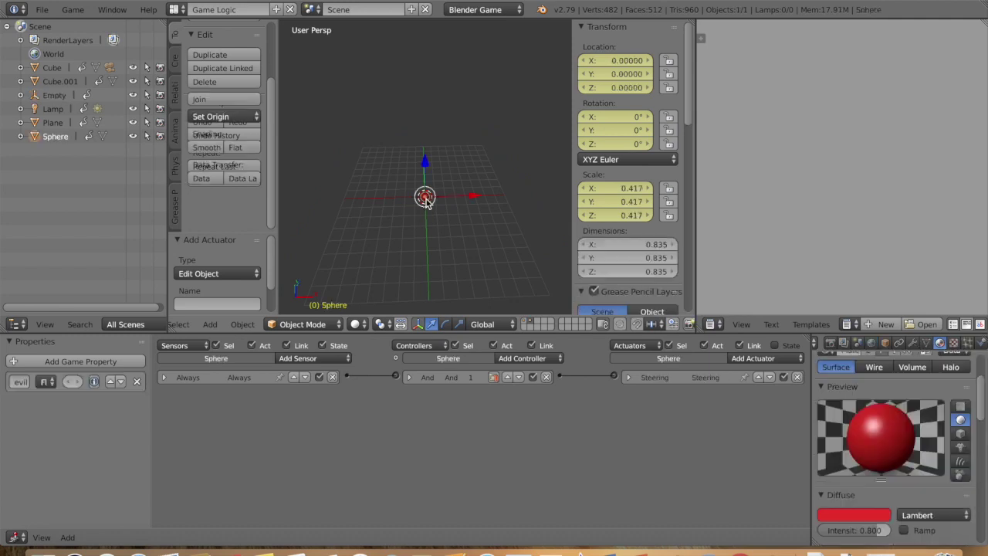
pyautogui.click(631, 377)
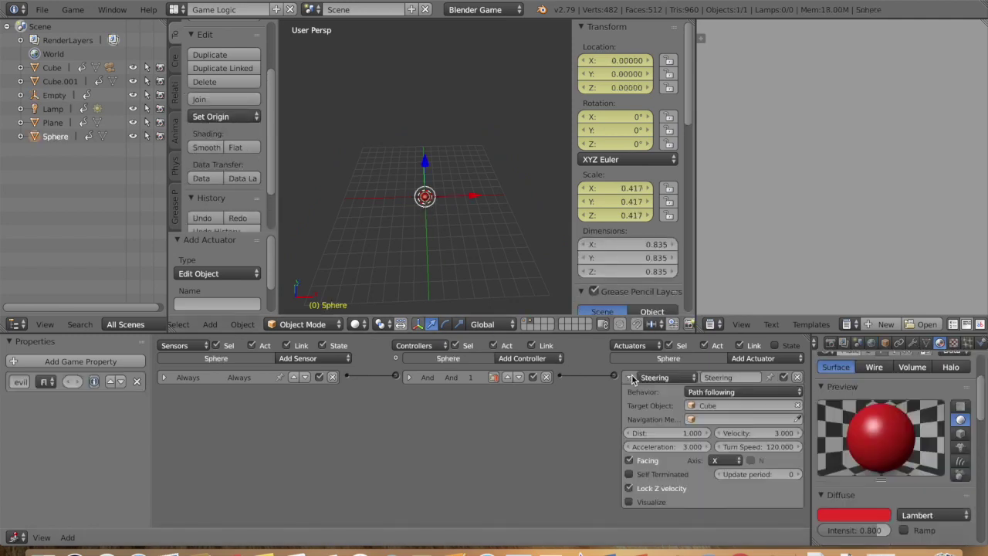
pyautogui.click(631, 378)
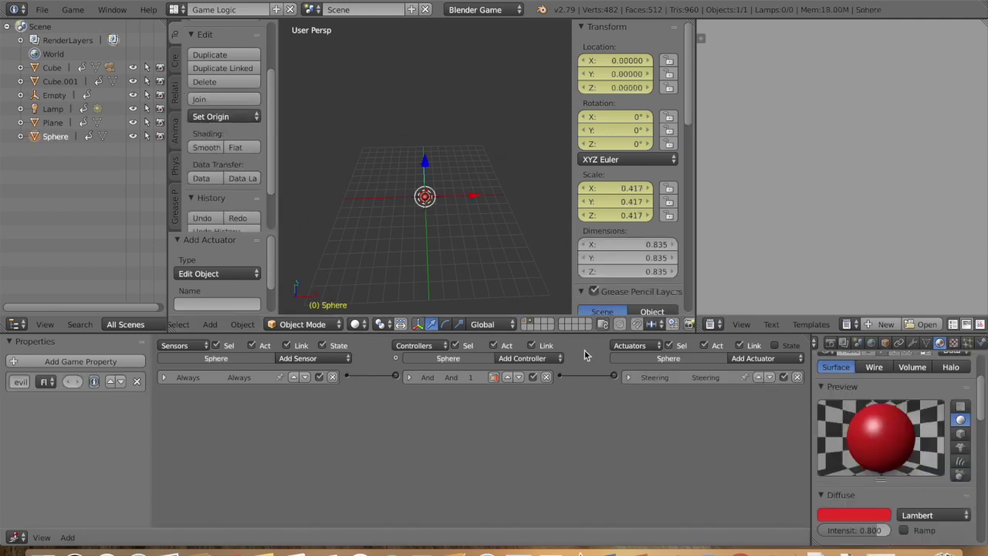
pyautogui.click(62, 84)
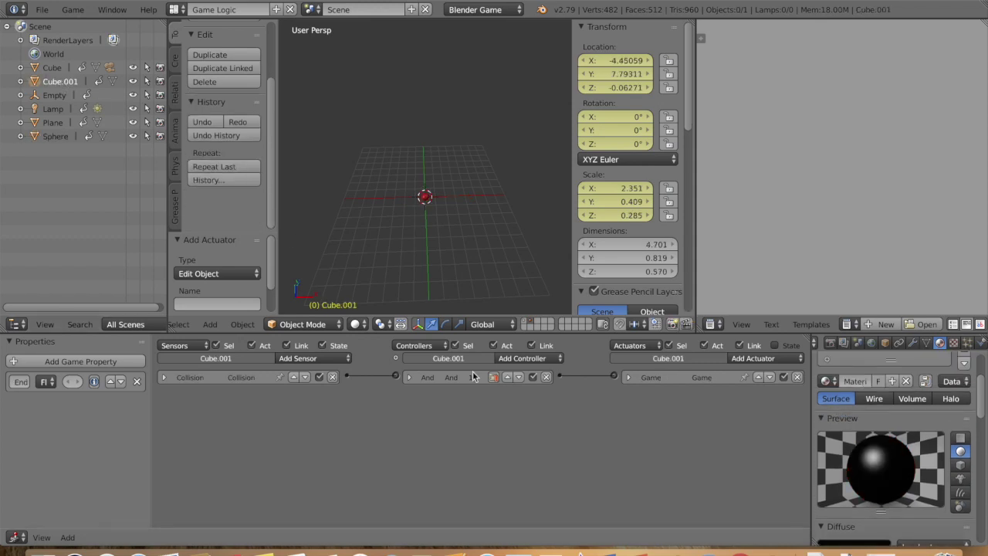
pyautogui.click(525, 325)
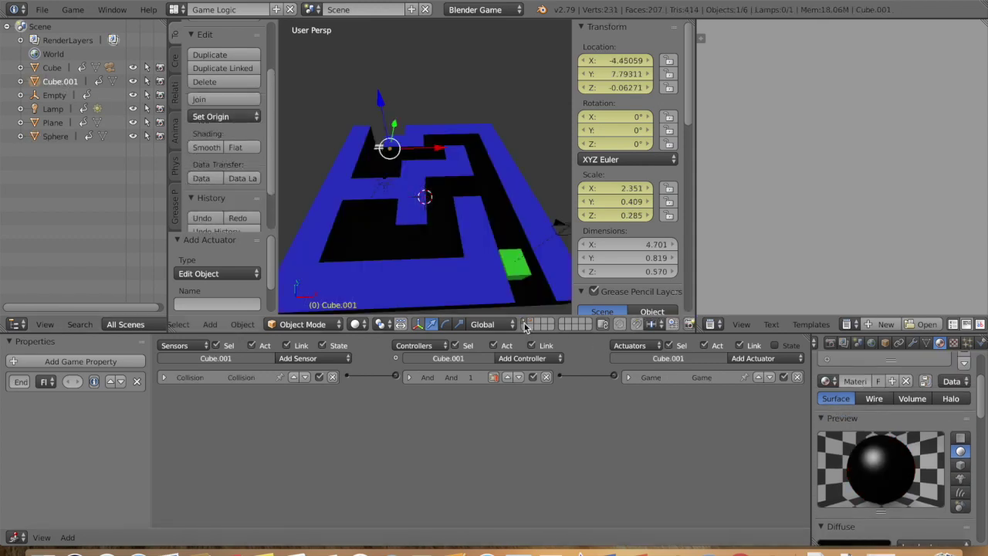
pyautogui.click(55, 68)
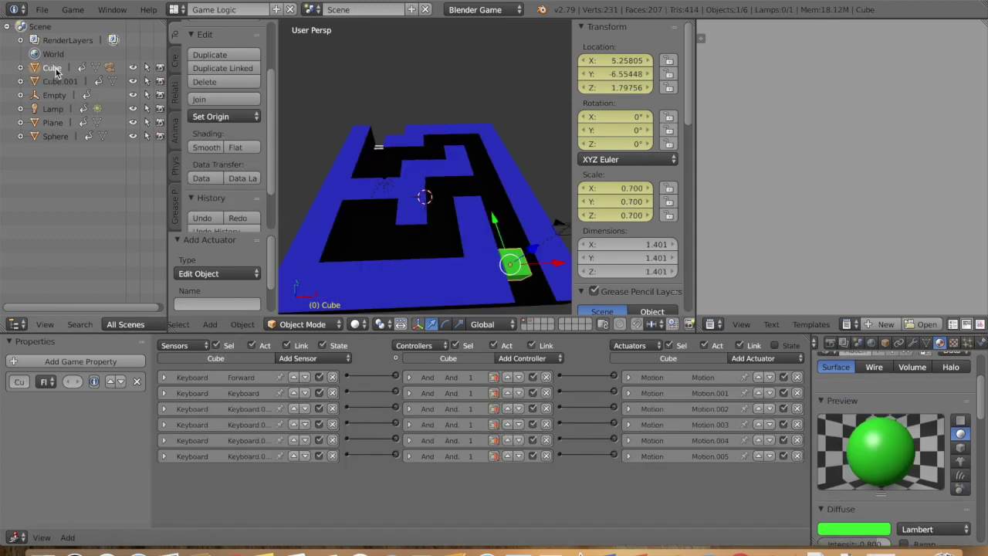
pyautogui.click(65, 84)
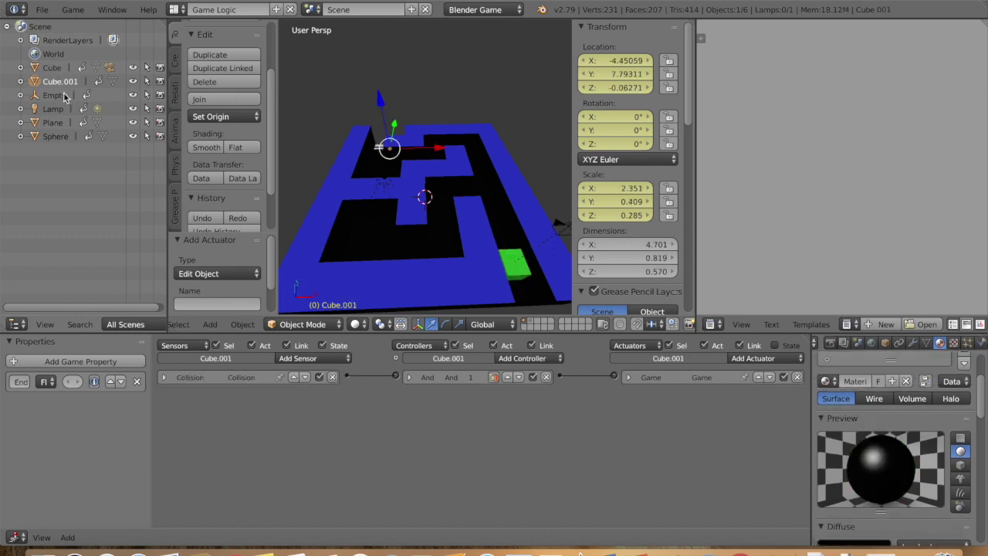
pyautogui.click(55, 70)
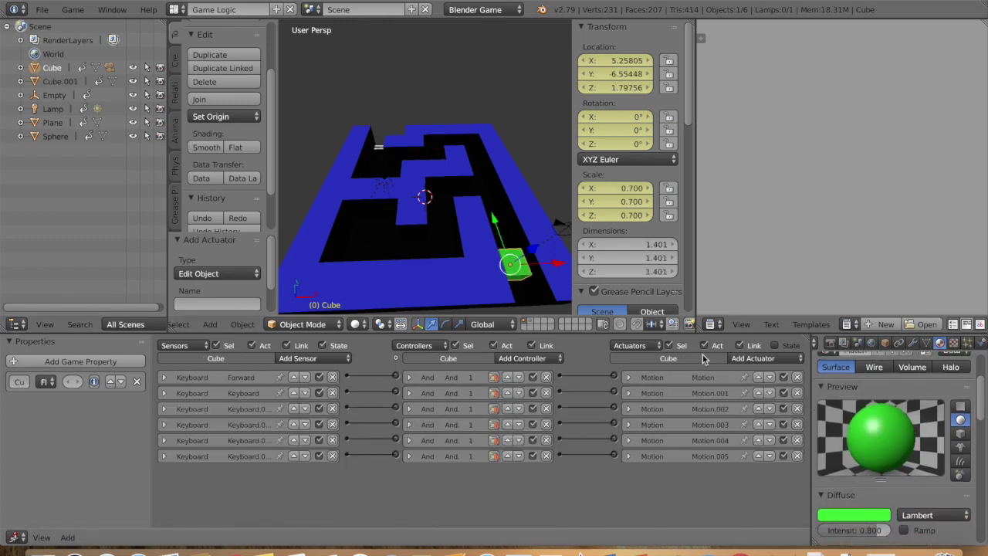
# - Select the sphere on the second layer, check its Steering settings and set its physics type to Dynamic
pyautogui.click(534, 328)
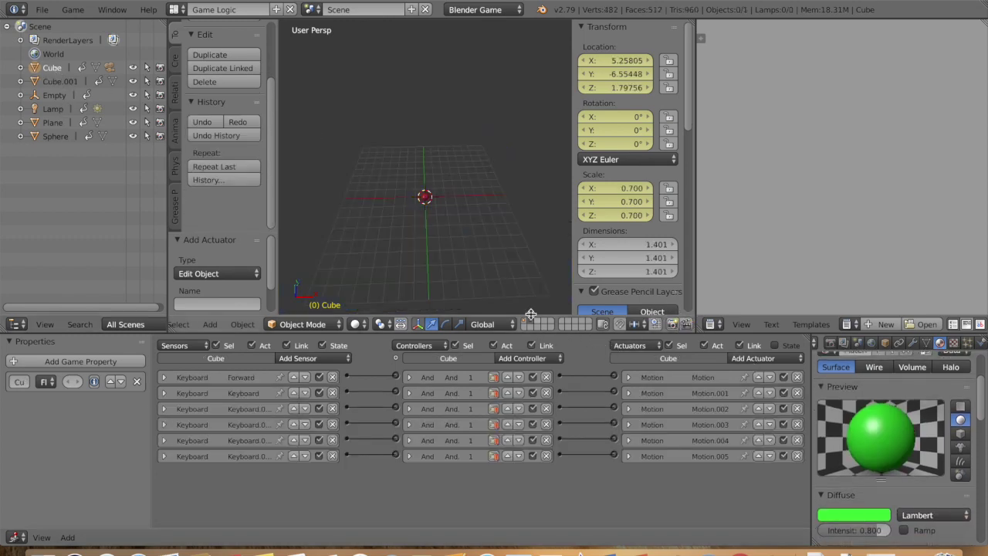
pyautogui.rightClick(425, 200)
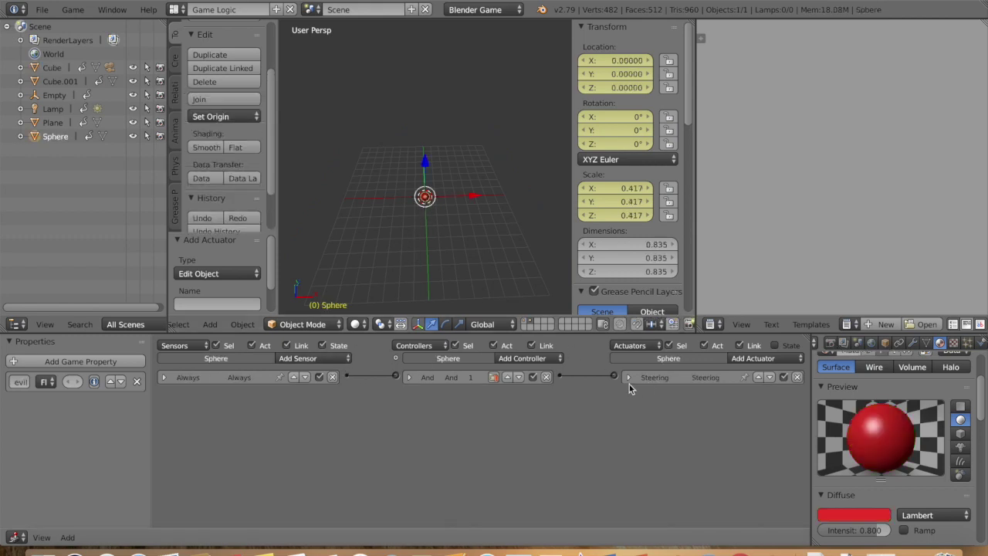
pyautogui.click(629, 377)
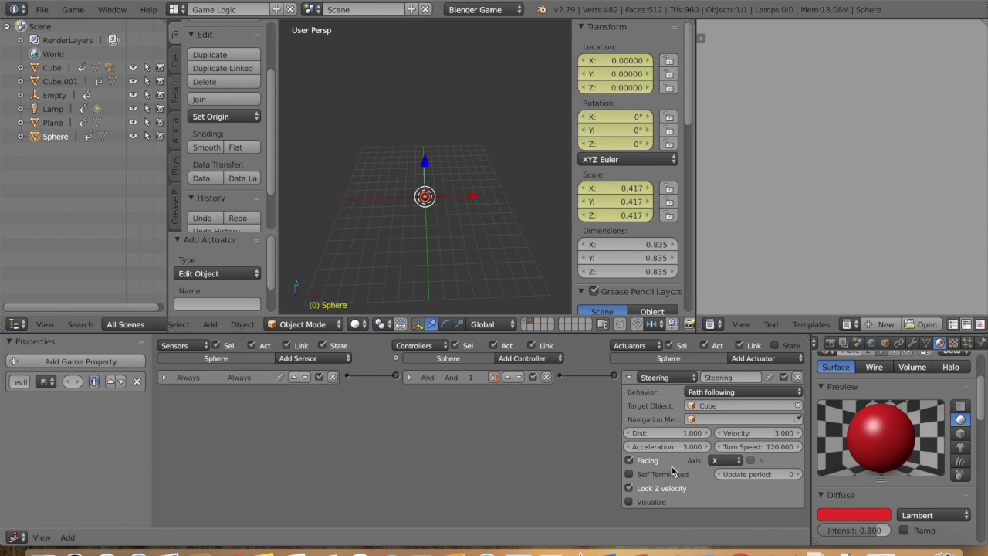
pyautogui.click(629, 378)
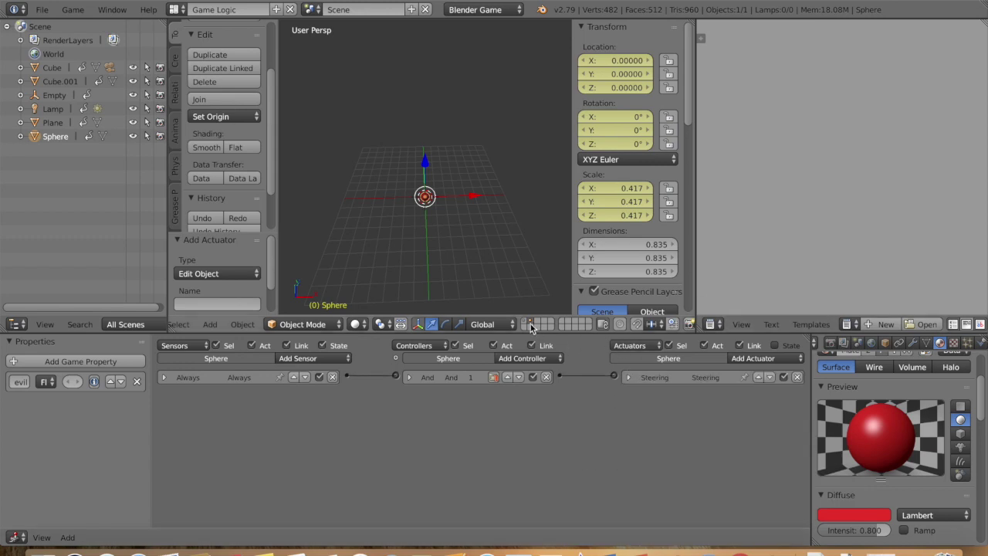
pyautogui.click(983, 343)
pyautogui.click(922, 404)
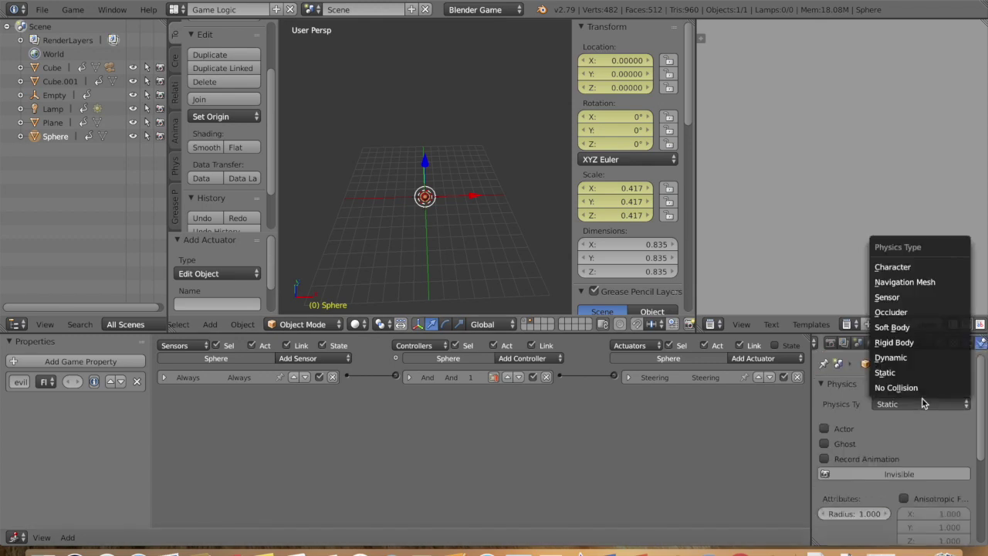
pyautogui.click(909, 355)
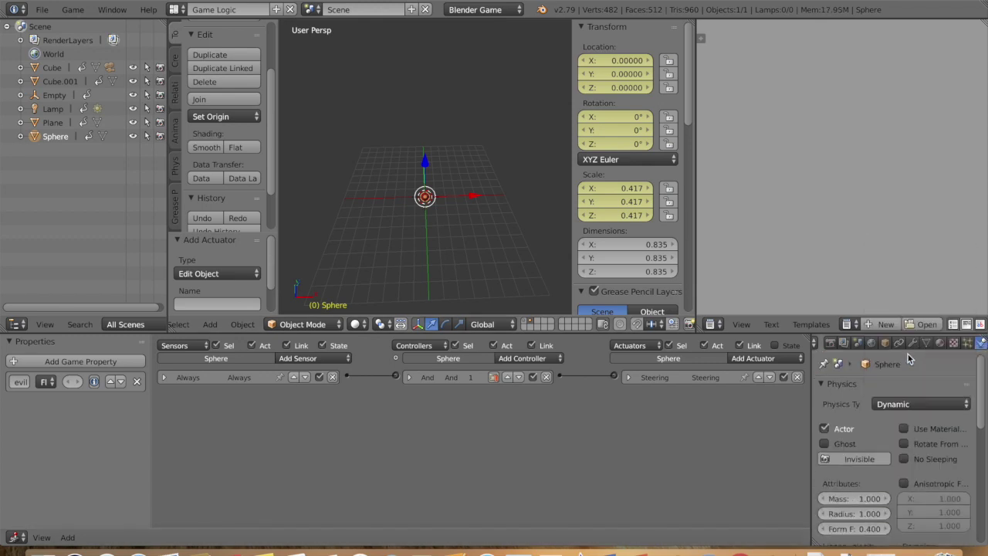
# - Return to the maze layer and play the game from above to test the dynamic sphere, and end the test
pyautogui.click(526, 326)
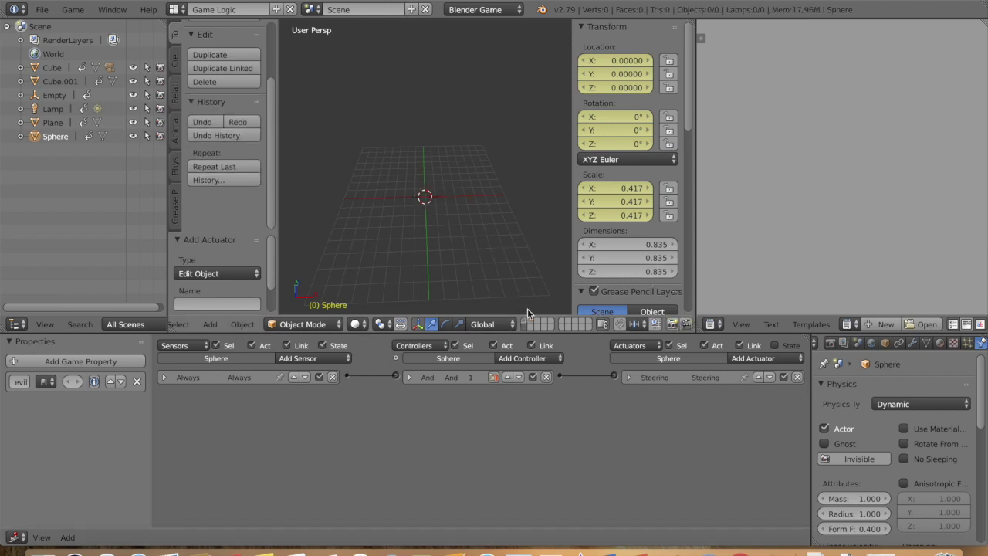
pyautogui.click(524, 322)
pyautogui.scroll(3, 485, 221)
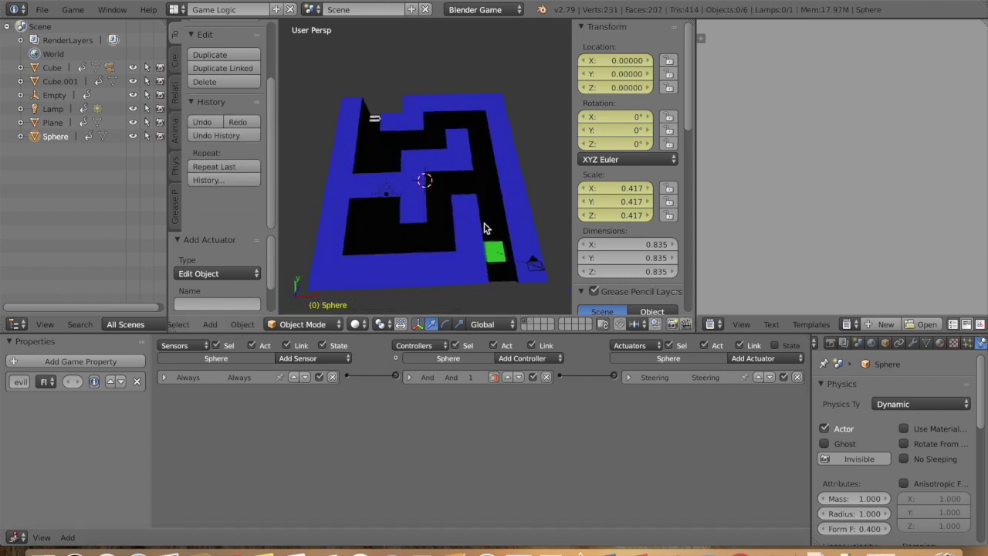
pyautogui.press('p')
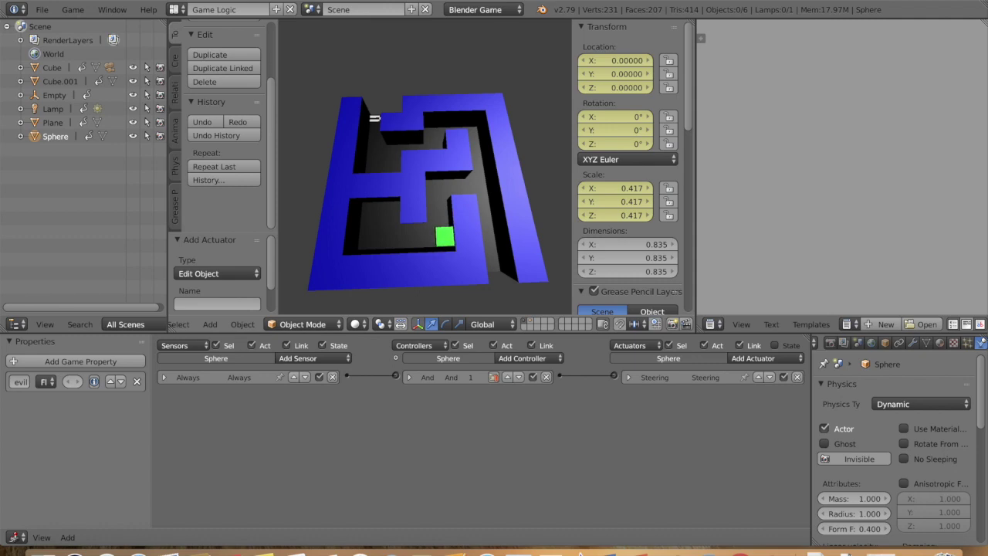
pyautogui.press('Escape')
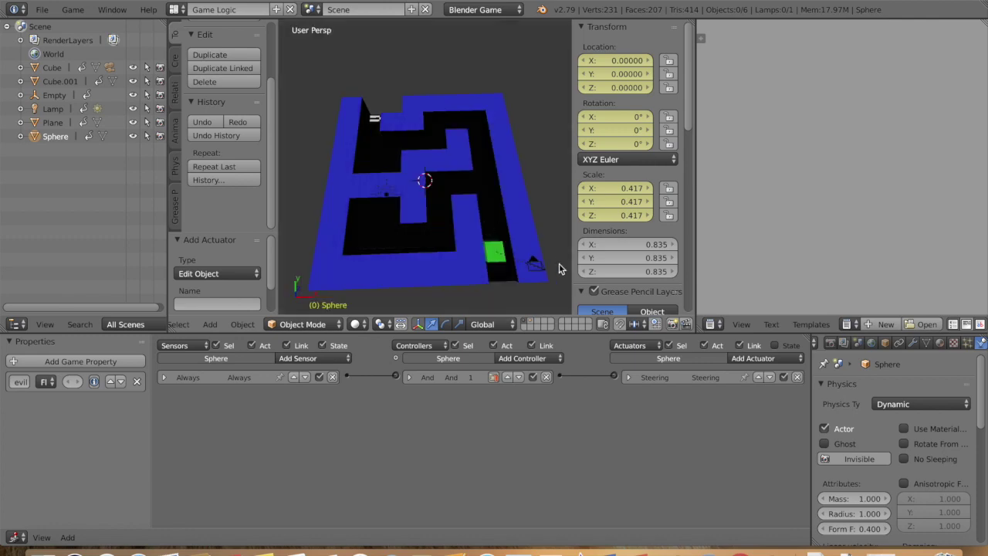
# - Reselect the sphere on the second layer and look over its logic bricks and physics settings
pyautogui.moveTo(440, 233); pyautogui.dragTo(441, 230, button='middle')
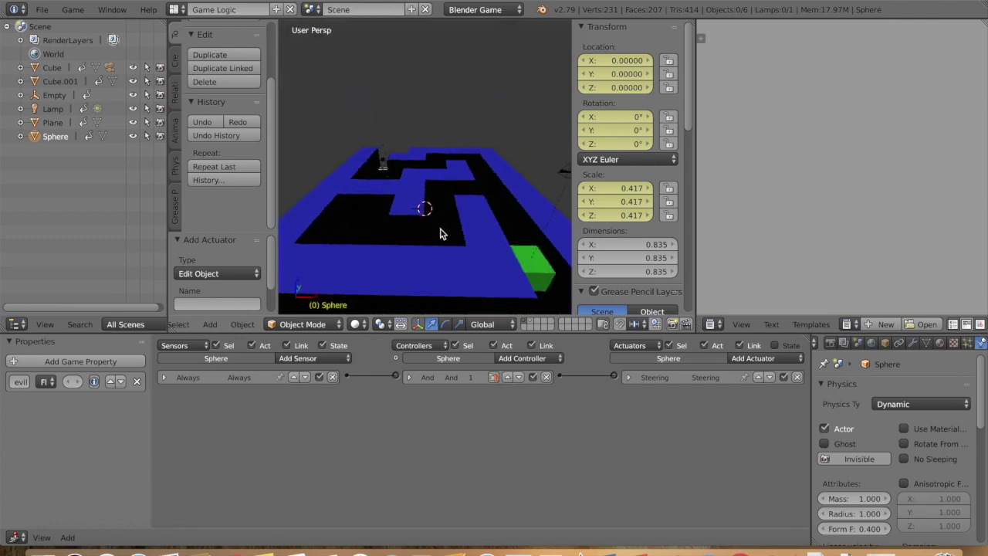
pyautogui.rightClick(376, 228)
pyautogui.click(530, 320)
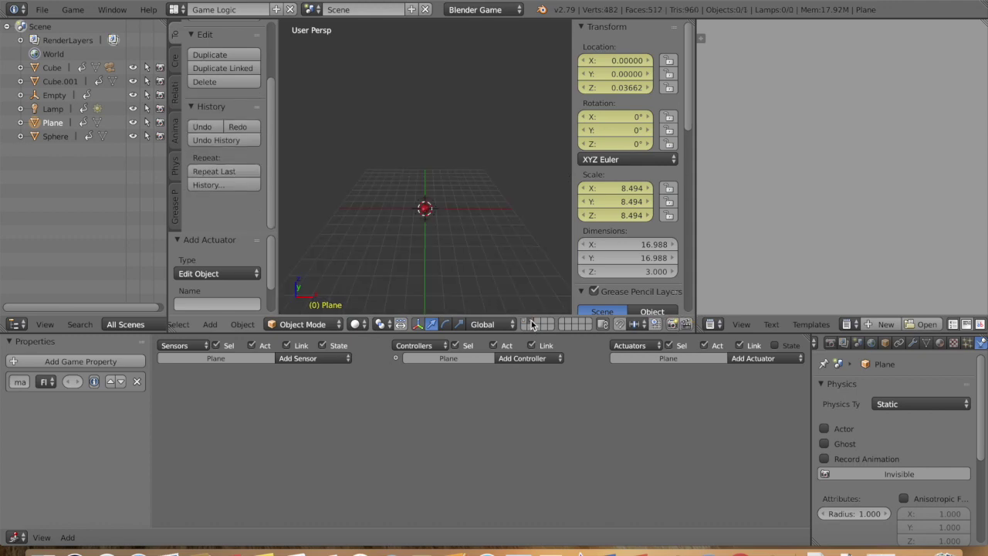
pyautogui.rightClick(426, 214)
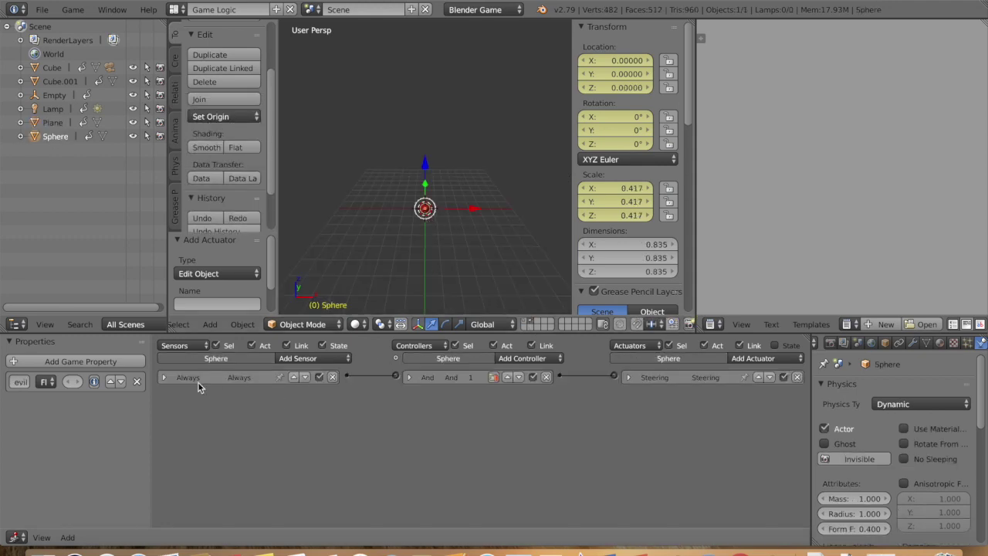
pyautogui.click(533, 360)
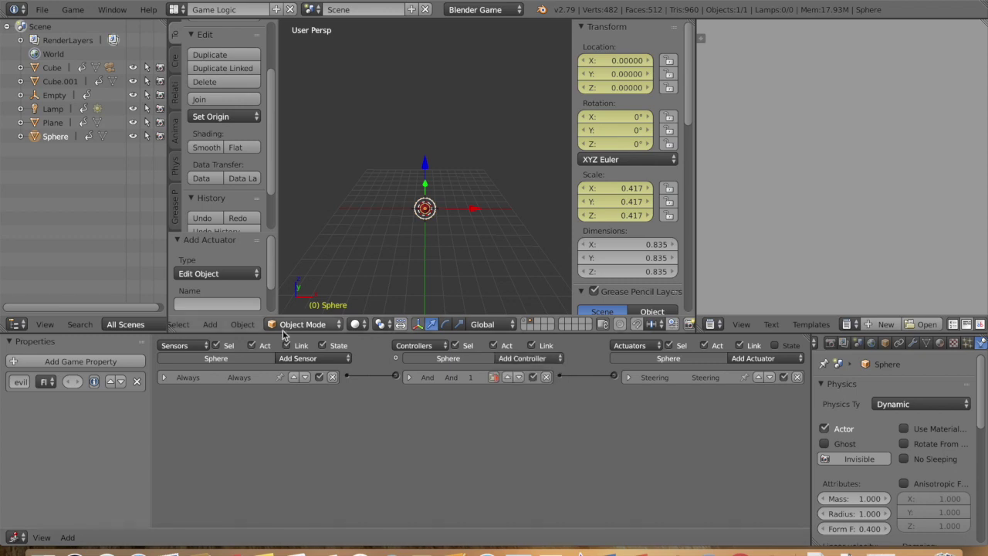
pyautogui.click(315, 360)
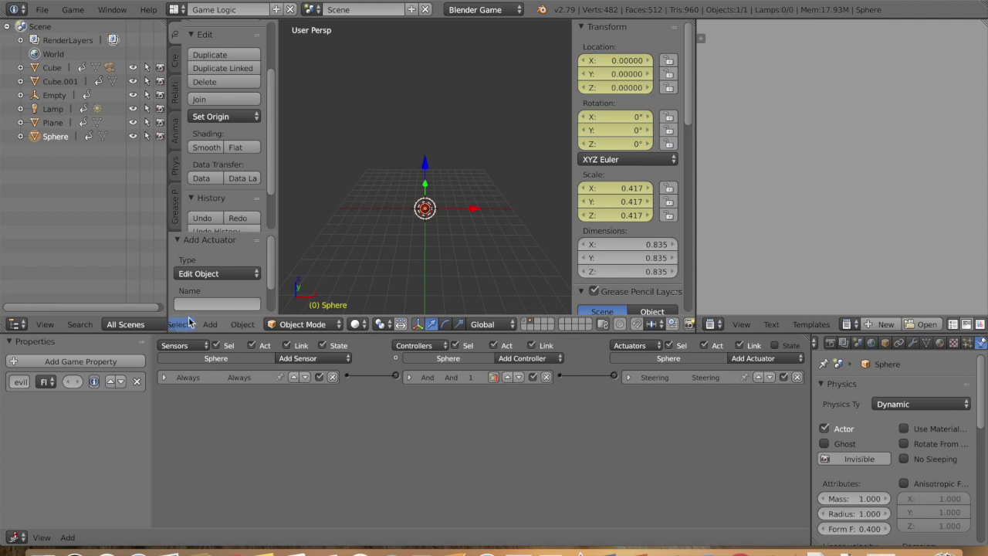
pyautogui.click(239, 273)
pyautogui.click(242, 274)
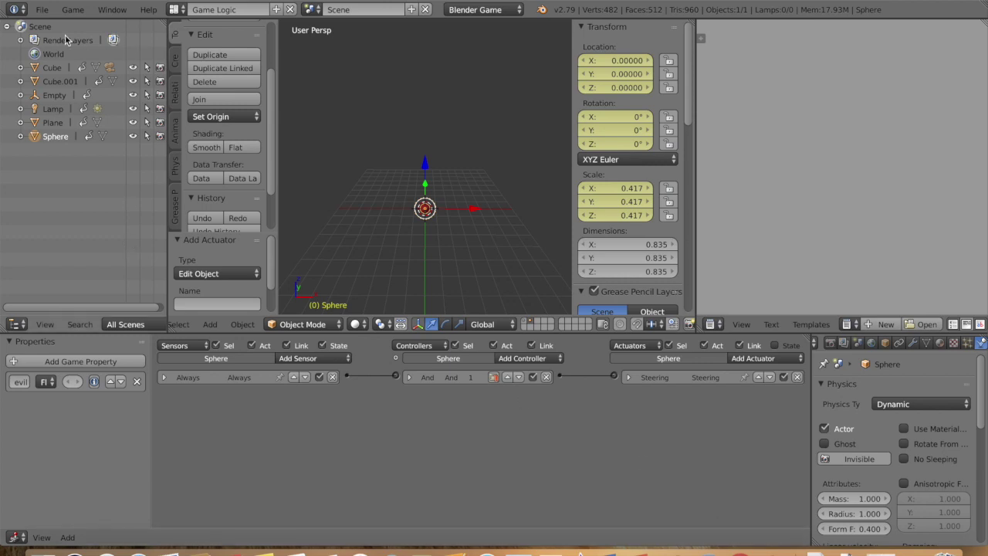
# - Save the project as tutorial on game.blend in the Experiments folder
pyautogui.click(42, 9)
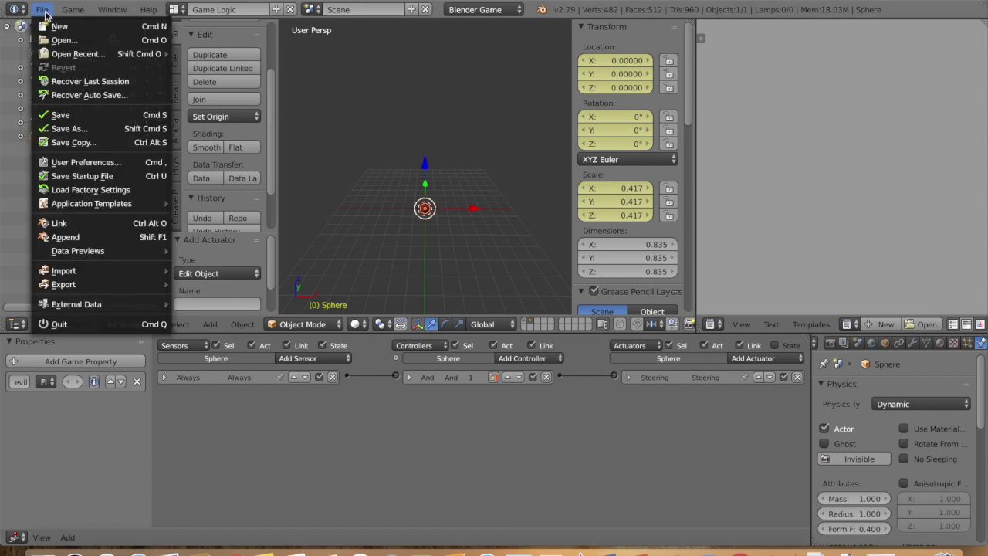
pyautogui.click(66, 130)
pyautogui.click(315, 61)
pyautogui.press('BackSpace')
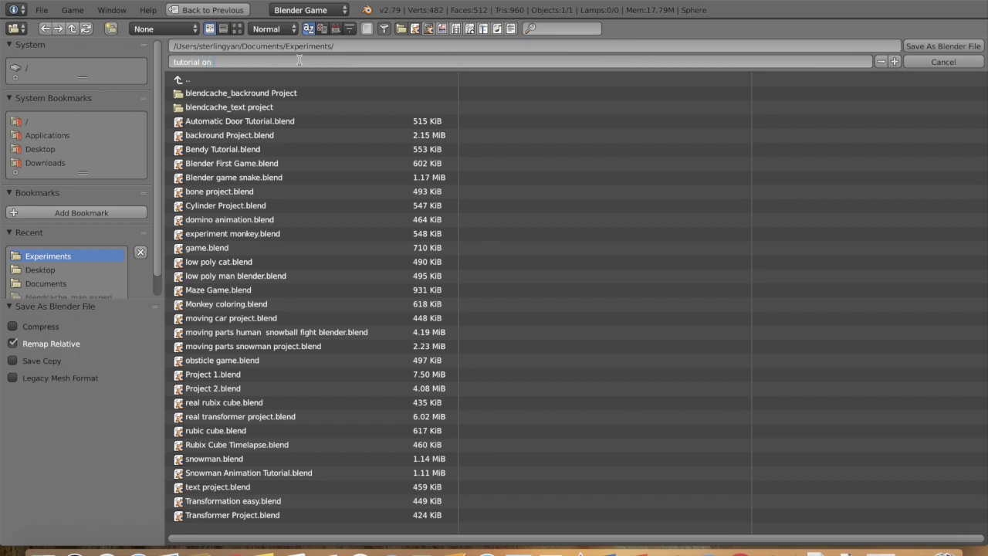
pyautogui.click(949, 49)
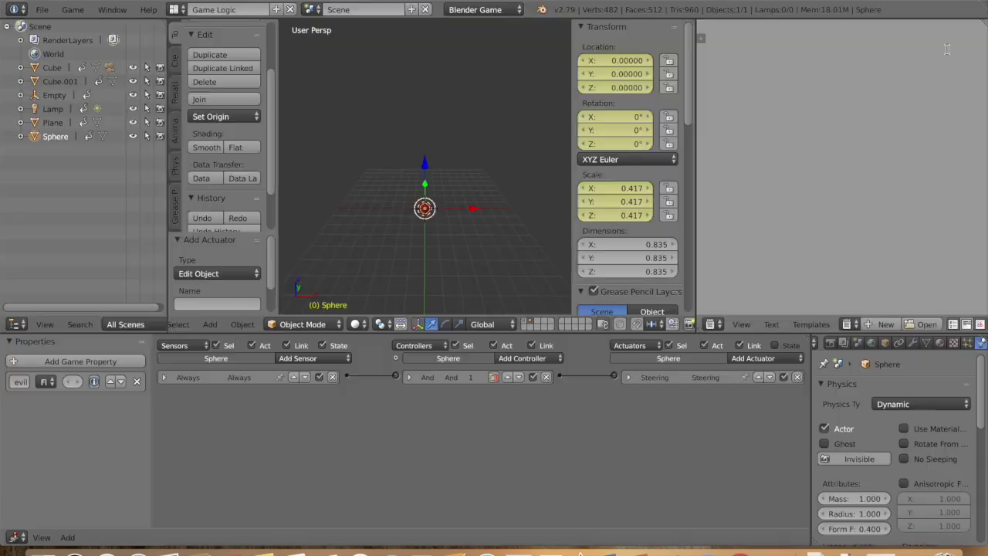
# - Open Blender game snake.blend from the Experiments folder
pyautogui.click(35, 13)
pyautogui.click(77, 38)
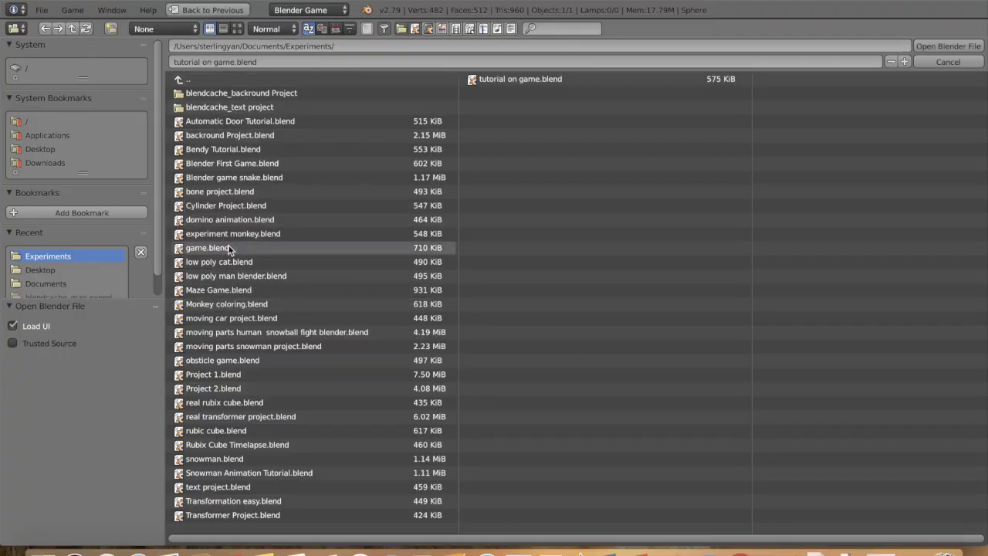
pyautogui.doubleClick(249, 177)
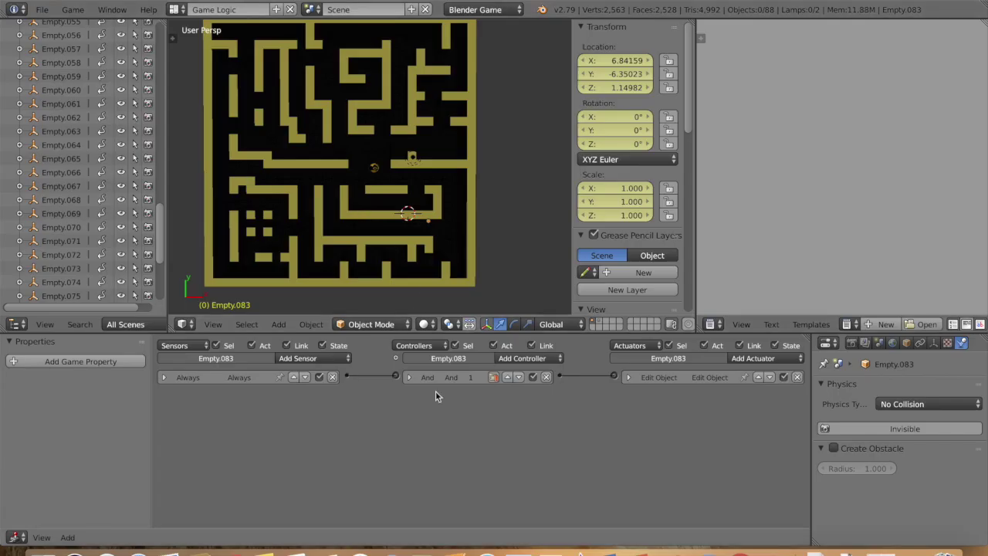
# - On the second layer, select the cube and inspect its Steering actuator settings
pyautogui.click(600, 323)
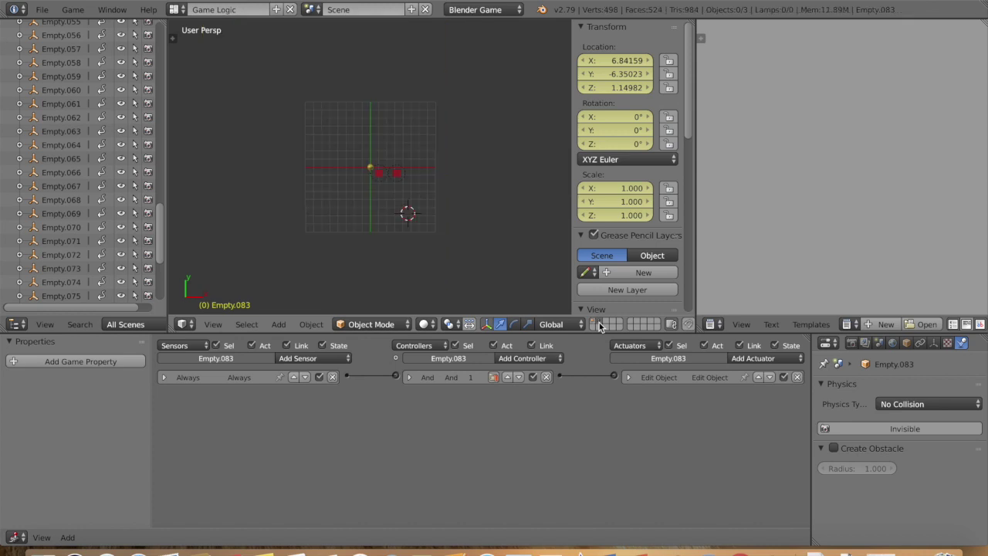
pyautogui.moveTo(408, 198); pyautogui.dragTo(400, 188, button='middle')
pyautogui.rightClick(378, 154)
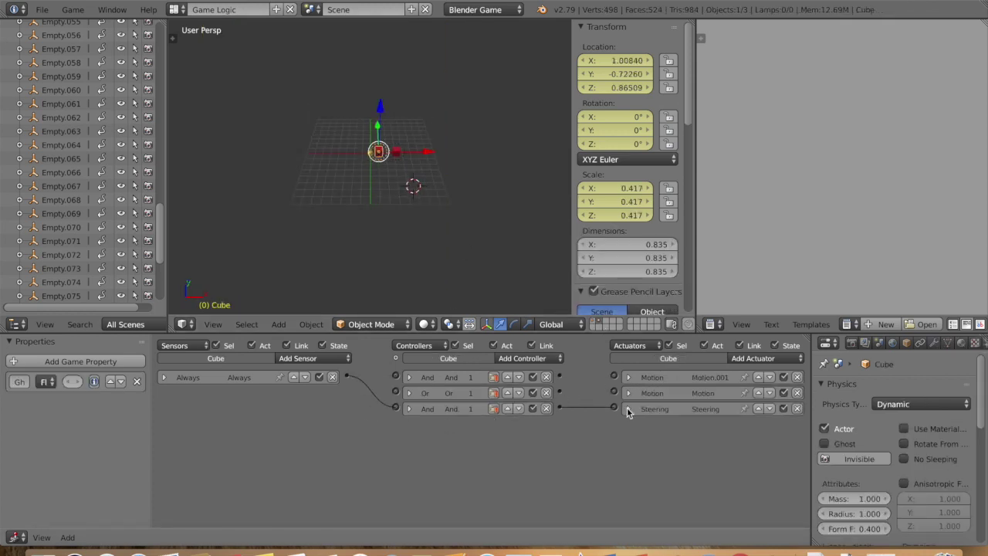
pyautogui.click(628, 409)
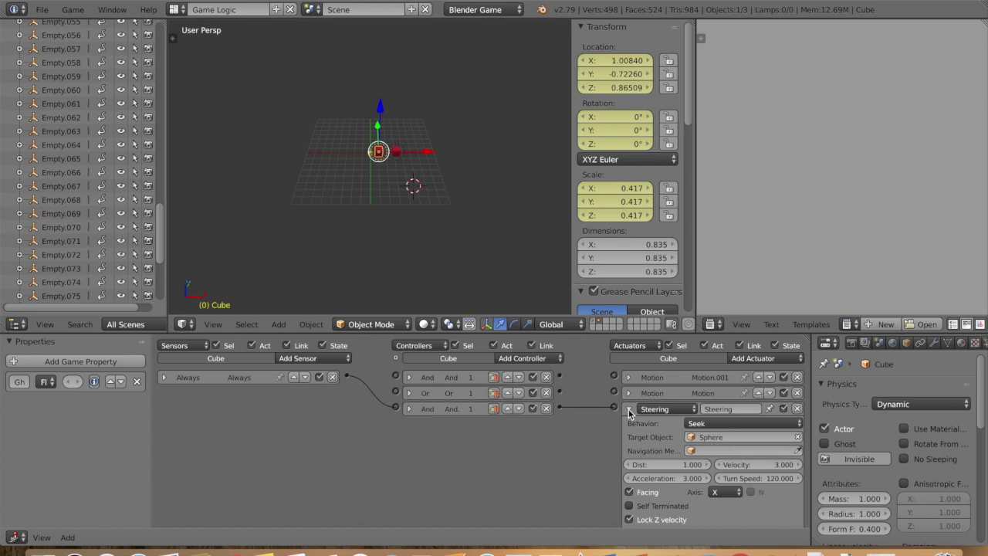
pyautogui.click(628, 410)
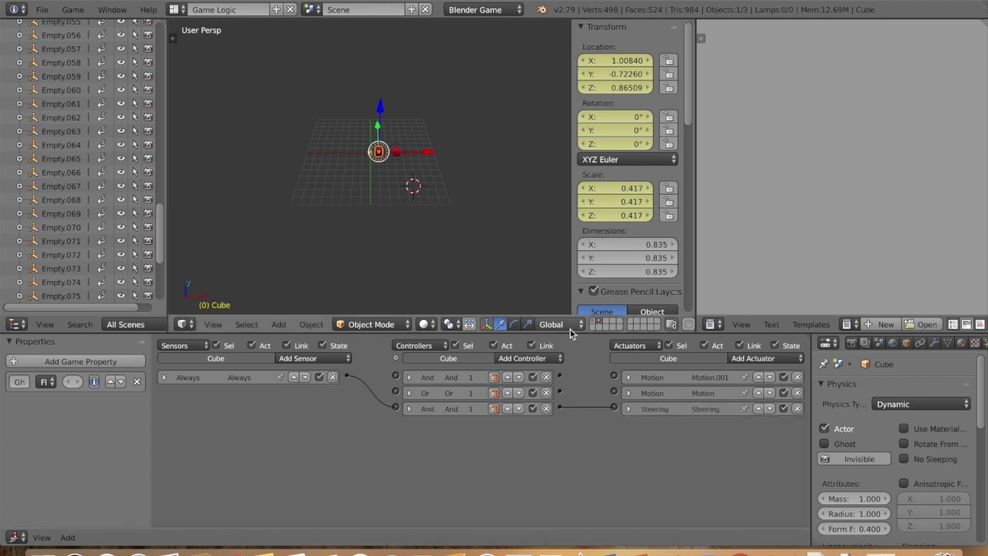
# - Open tutorial on game.blend from the Experiments folder
pyautogui.click(40, 9)
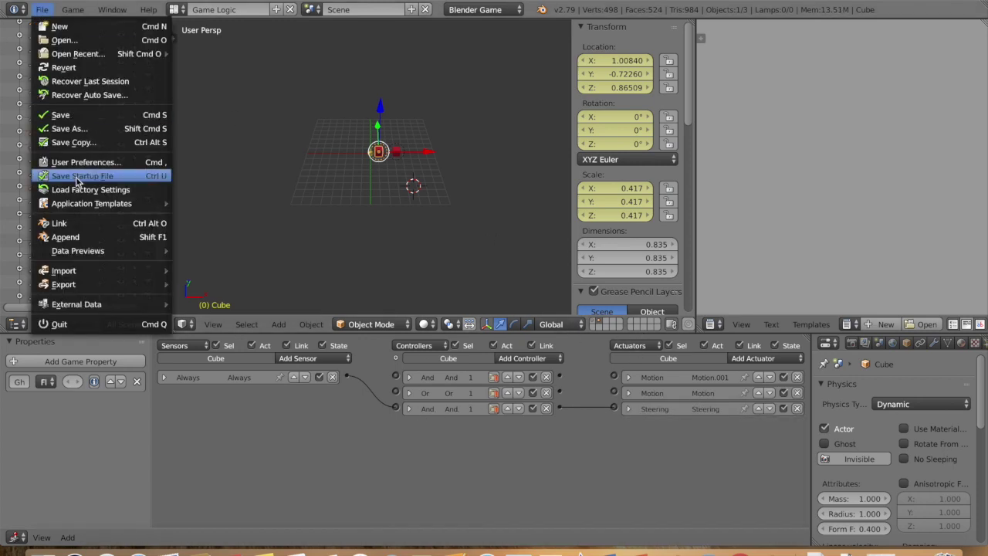
pyautogui.click(65, 40)
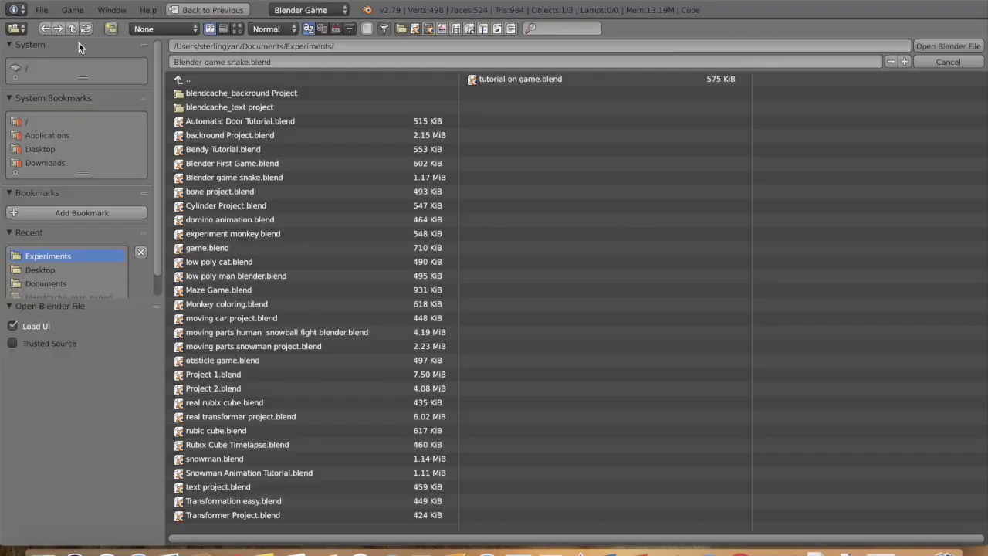
pyautogui.doubleClick(562, 79)
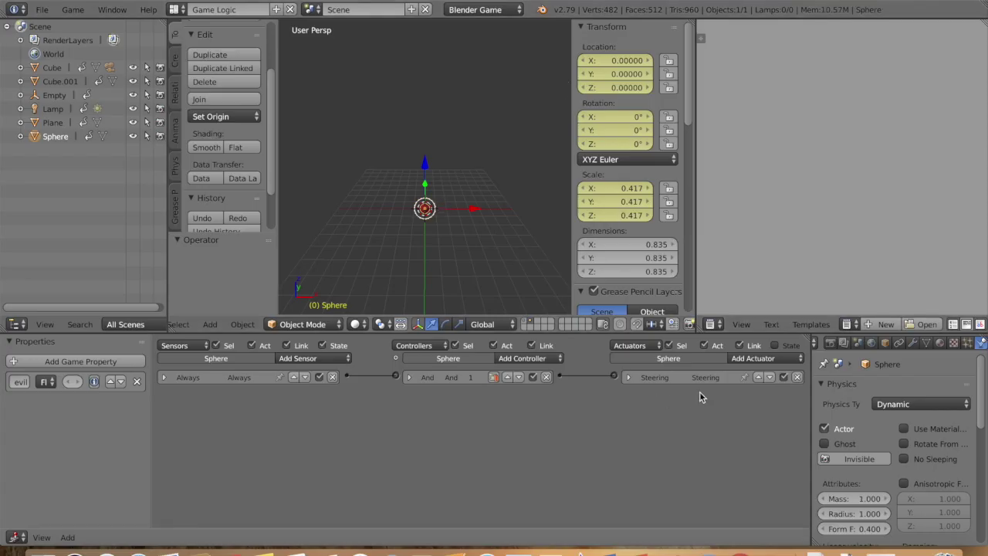
# - Set the behavior of the sphere's Steering actuator to Seek
pyautogui.click(631, 379)
pyautogui.click(717, 391)
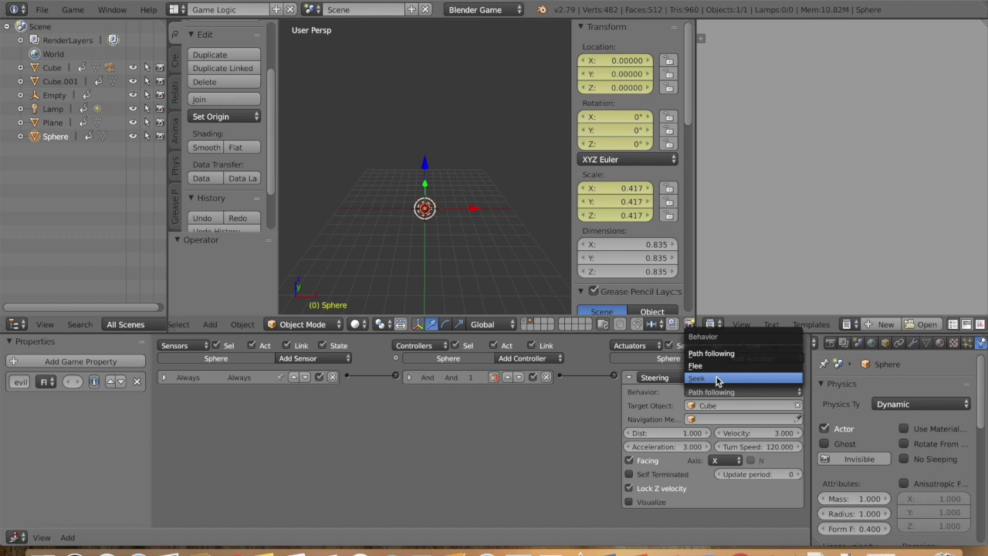
pyautogui.click(717, 377)
pyautogui.click(625, 377)
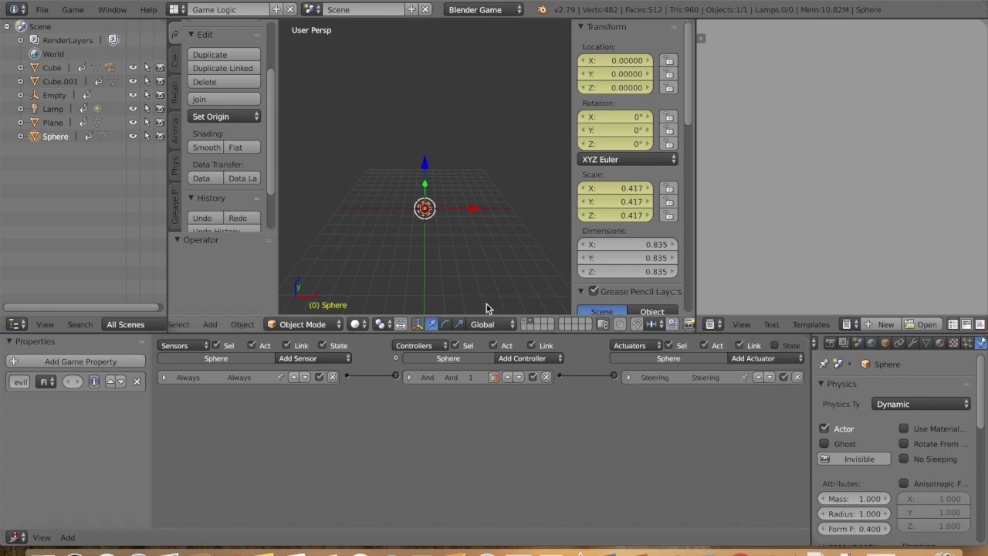
# - Play the game to test the seeking sphere against the green cube, and end the test
pyautogui.press('p')
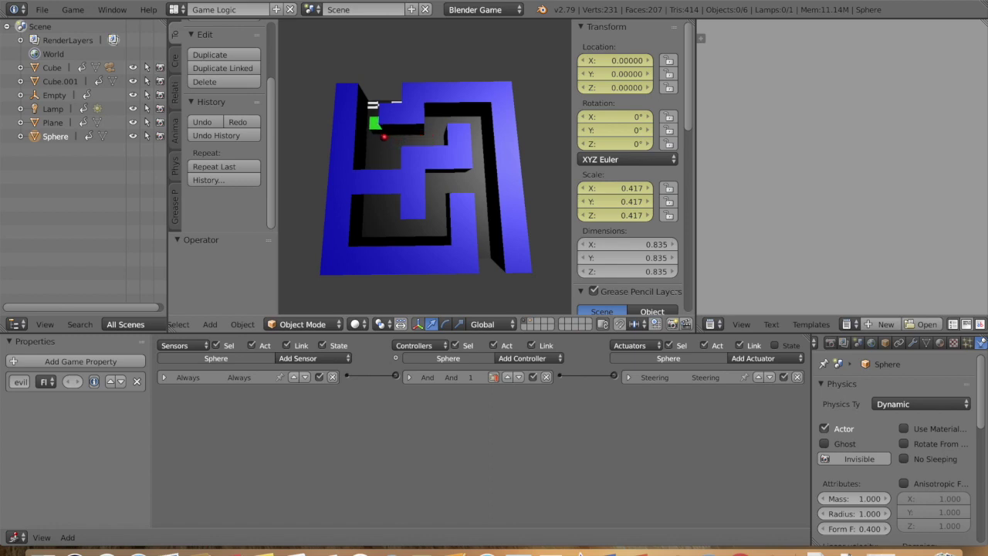
pyautogui.press('Escape')
pyautogui.press('Up')
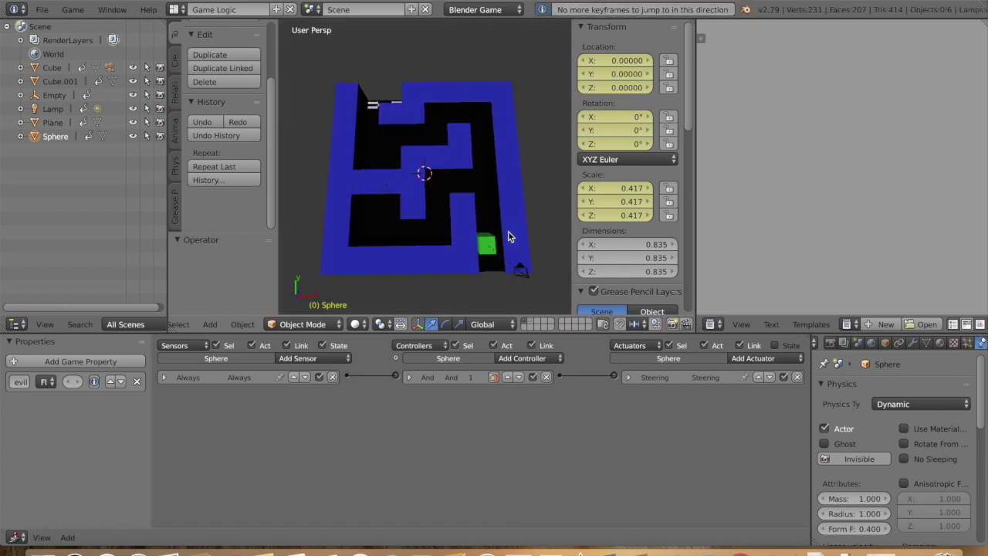
# - Select the green cube in the maze and add a Collision sensor to it
pyautogui.scroll(-4, 507, 244)
pyautogui.hscroll(-6, 507, 244)
pyautogui.hscroll(8, 507, 244)
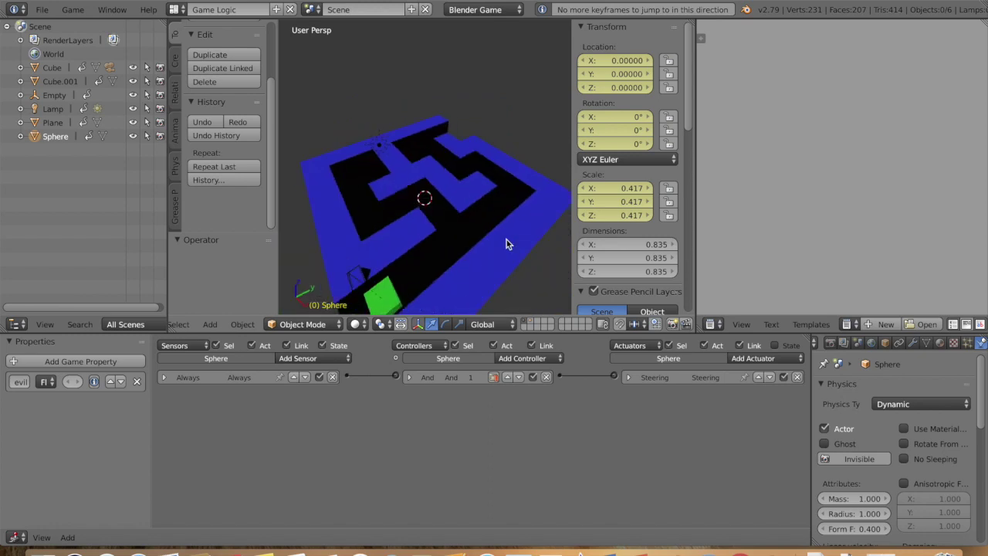
pyautogui.hscroll(-3, 506, 244)
pyautogui.scroll(4, 507, 244)
pyautogui.hscroll(-3, 506, 244)
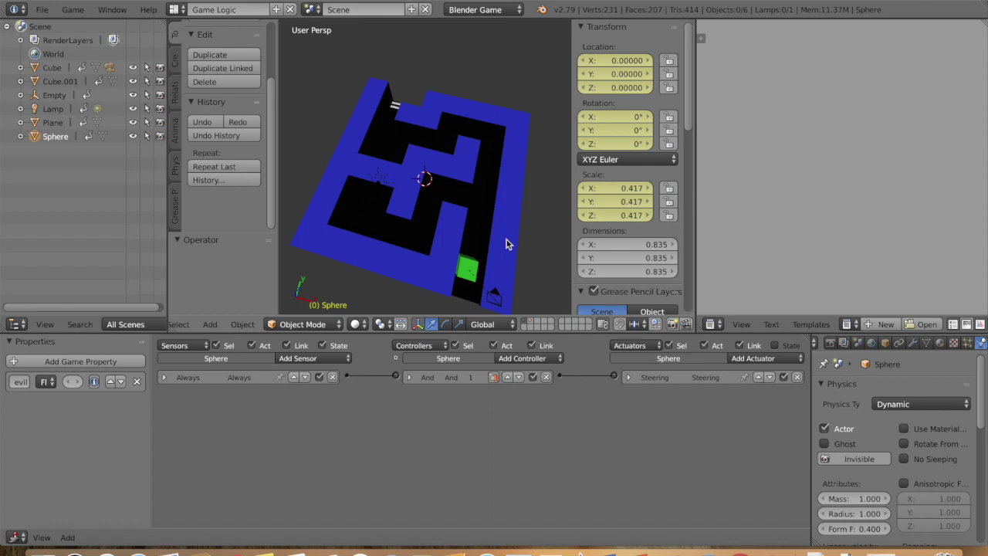
pyautogui.rightClick(487, 267)
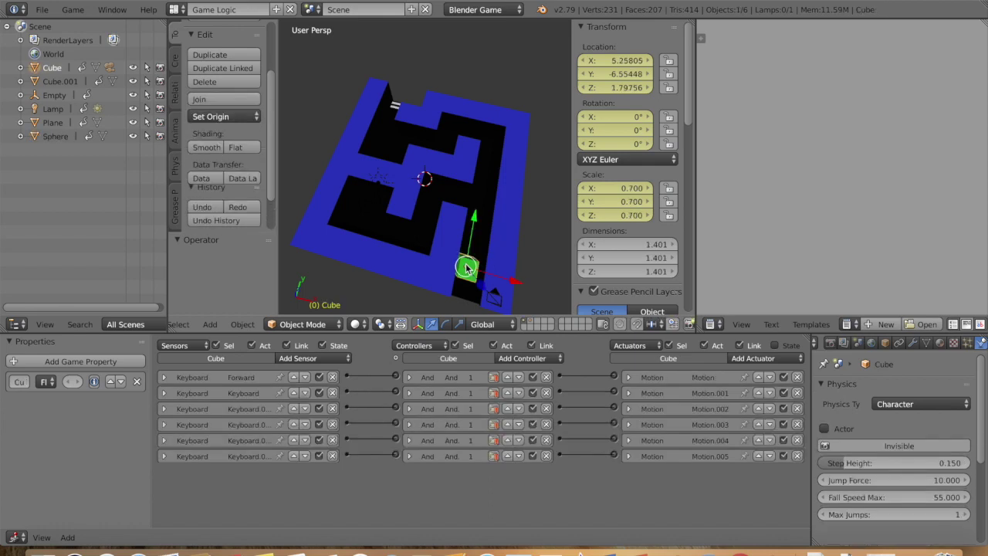
pyautogui.scroll(-2, 503, 263)
pyautogui.hscroll(3, 427, 270)
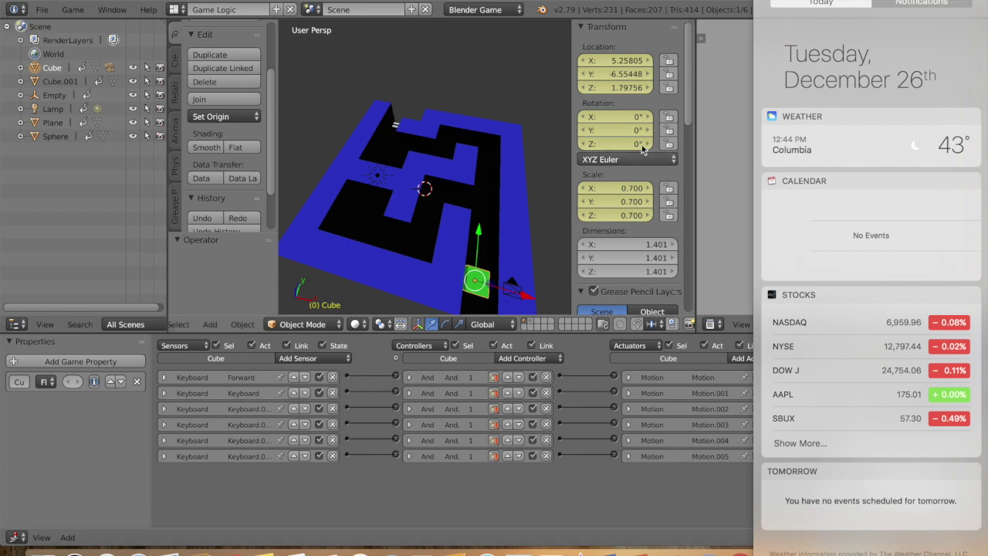
pyautogui.click(699, 137)
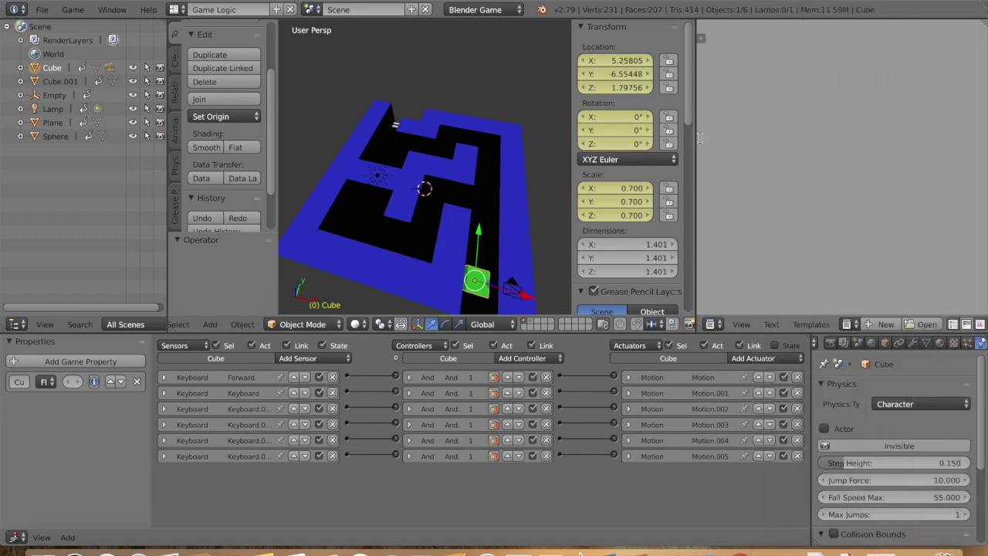
pyautogui.click(301, 360)
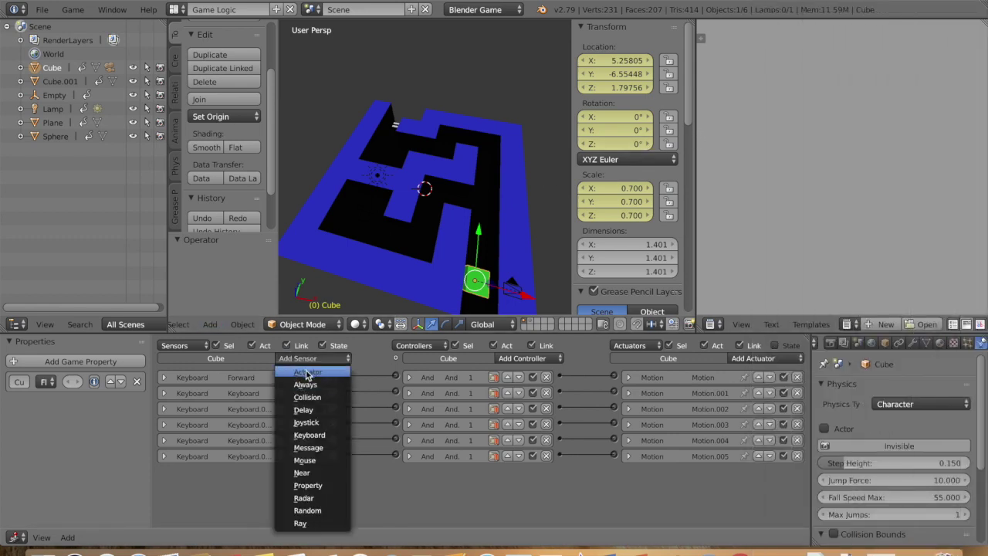
pyautogui.click(307, 397)
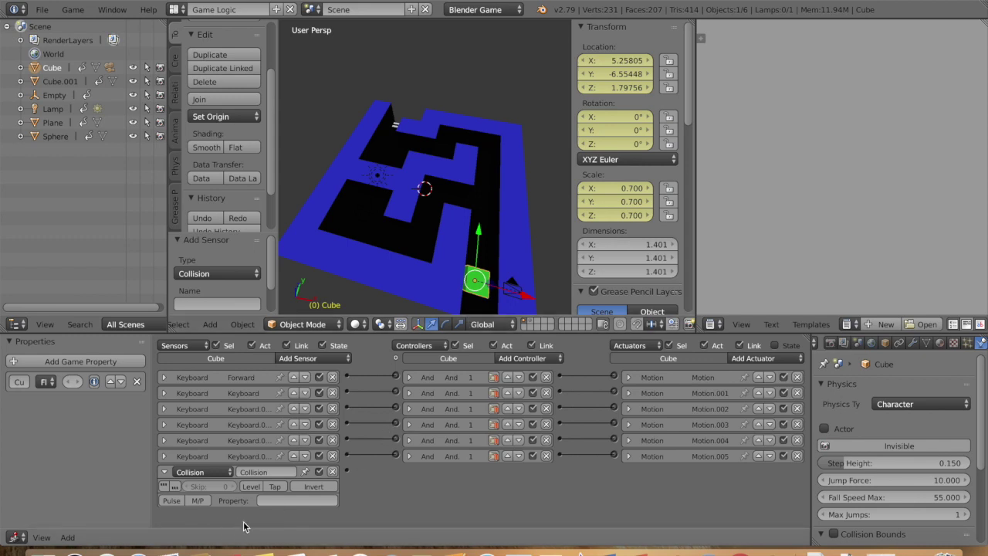
# - Check the sphere's game property on the second layer, and set the property of the cube's Collision sensor to evil
pyautogui.click(530, 320)
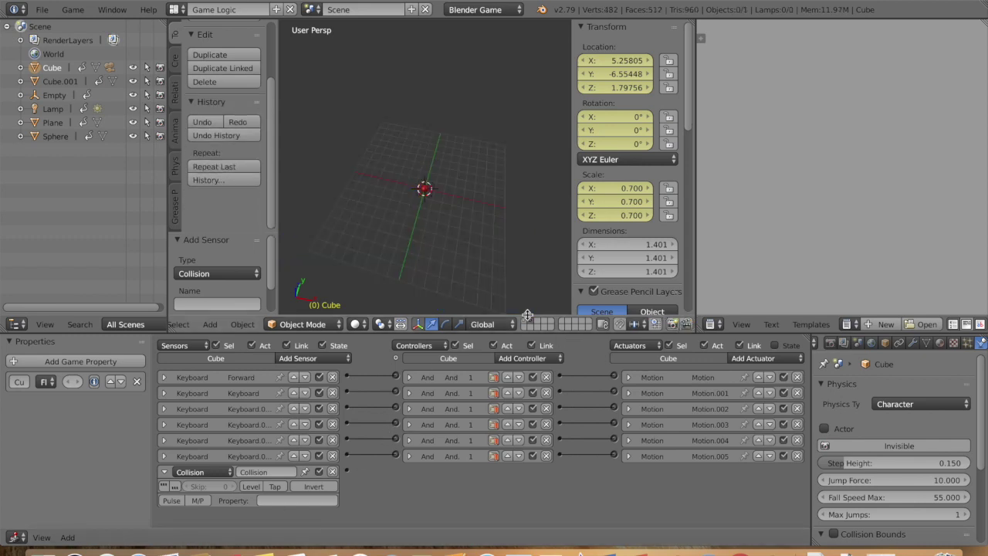
pyautogui.rightClick(424, 191)
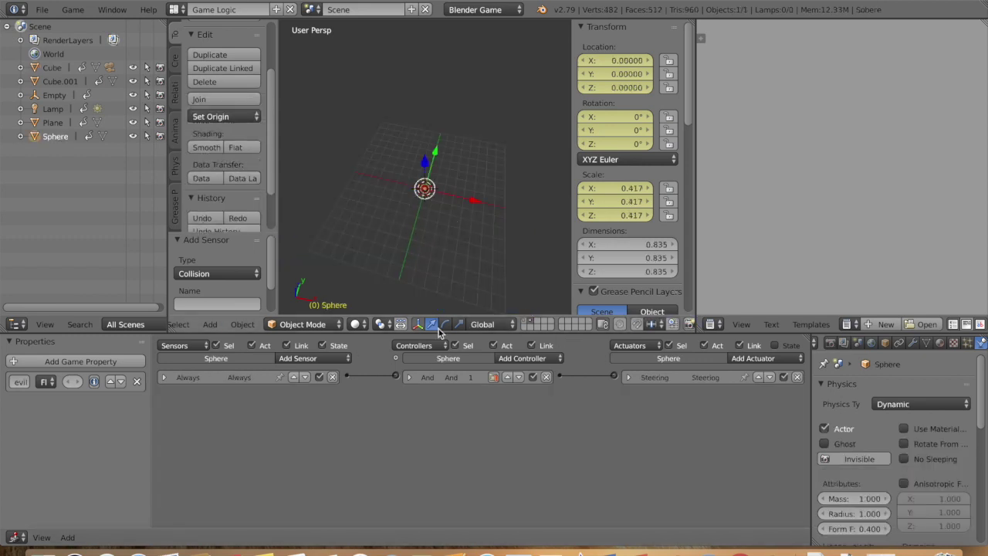
pyautogui.click(526, 321)
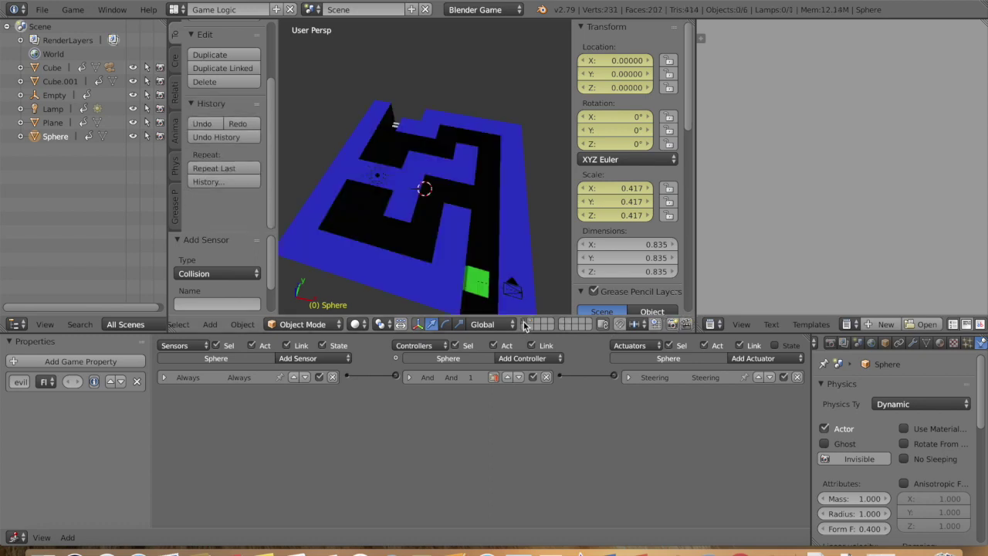
pyautogui.rightClick(479, 281)
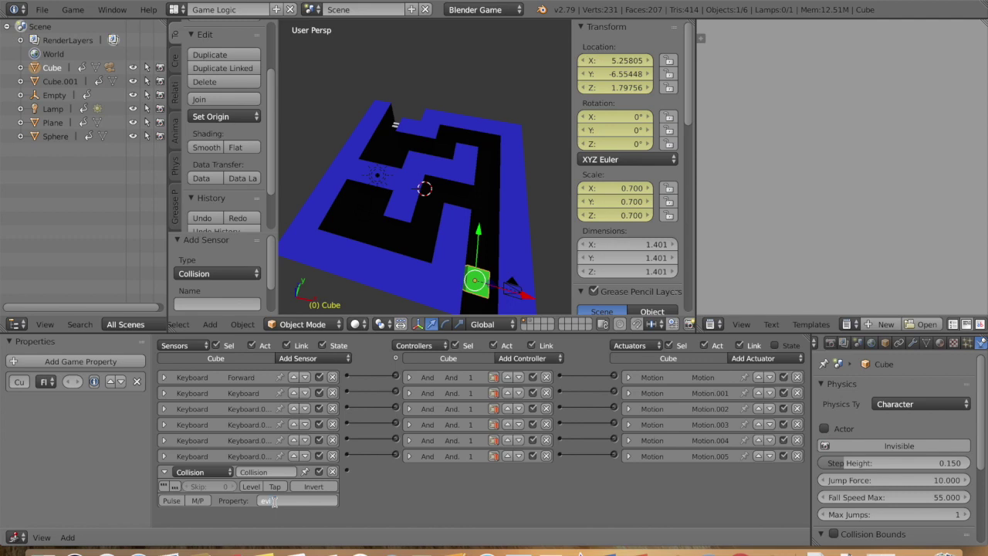
pyautogui.click(164, 473)
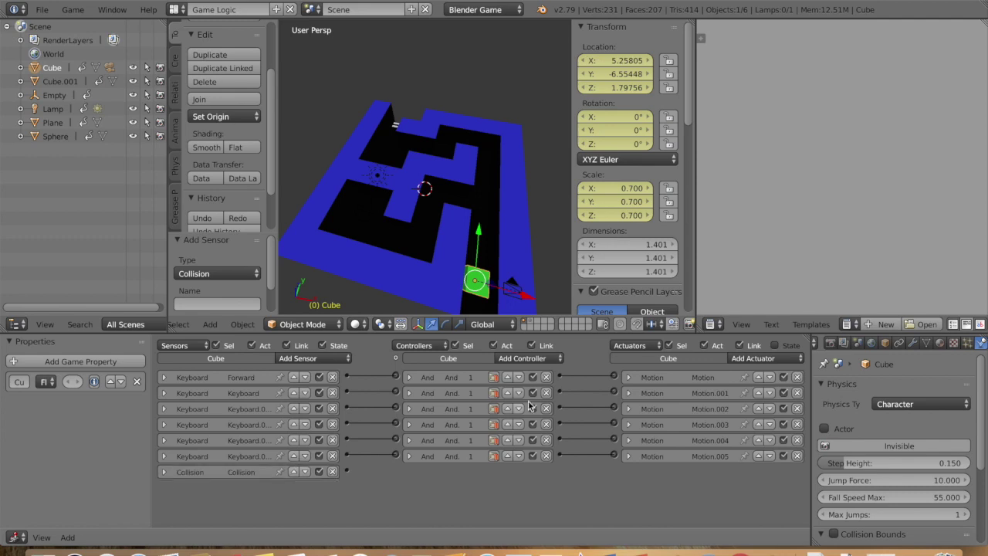
# - Add an And controller to the cube and link the Collision sensor to it
pyautogui.click(533, 358)
pyautogui.click(523, 377)
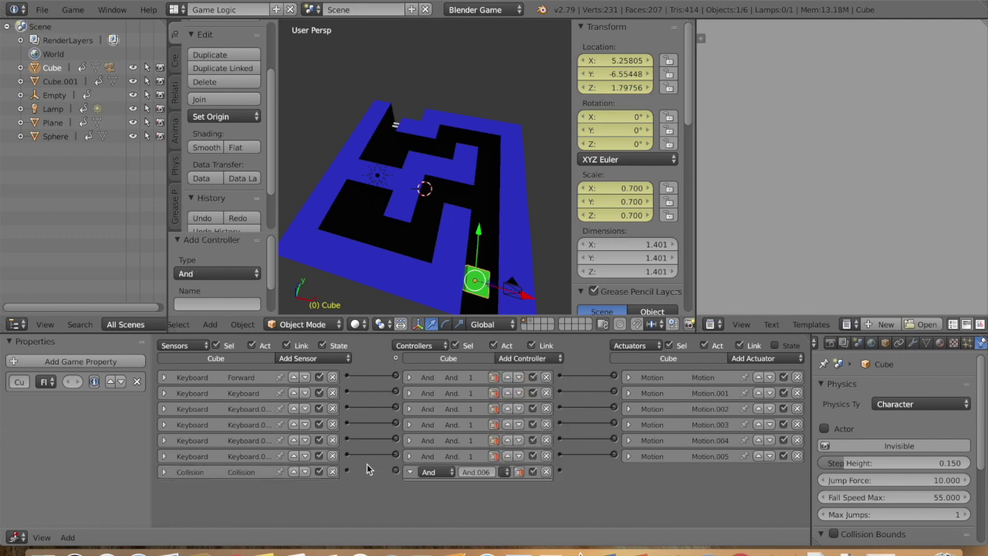
pyautogui.moveTo(347, 472); pyautogui.dragTo(396, 471)
pyautogui.click(409, 472)
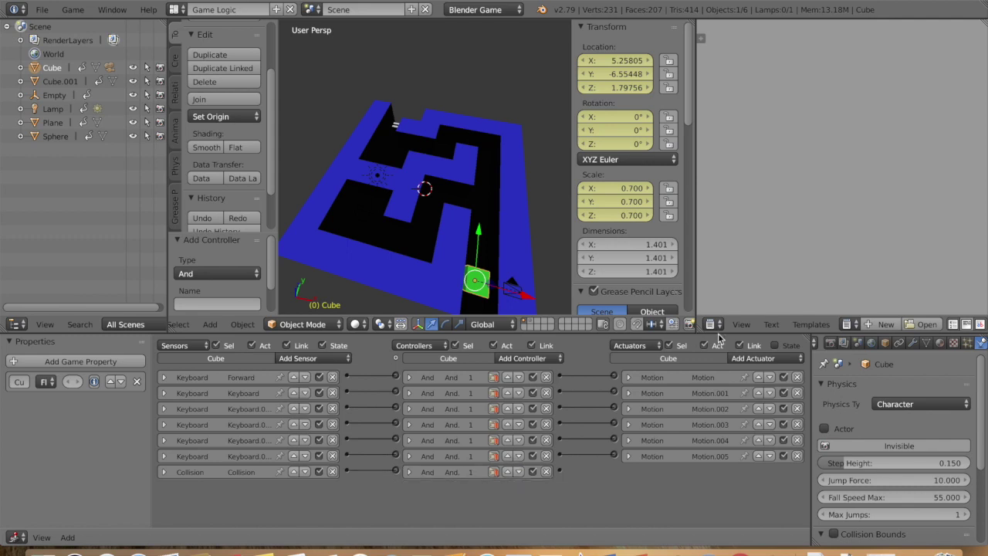
# - Add an Edit Object actuator set to End Object to the cube and link it to the new And controller
pyautogui.click(749, 365)
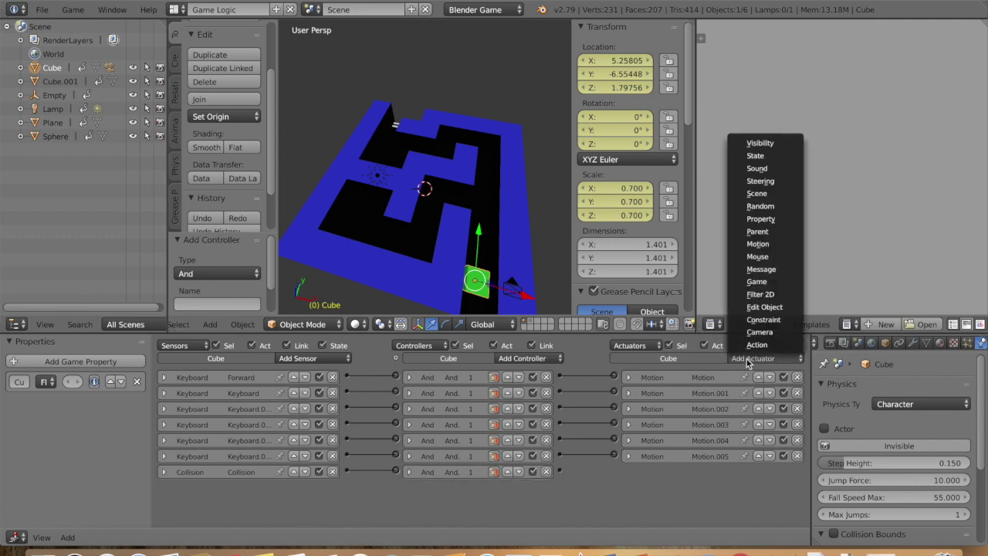
pyautogui.click(774, 309)
pyautogui.scroll(-1, 707, 475)
pyautogui.click(707, 478)
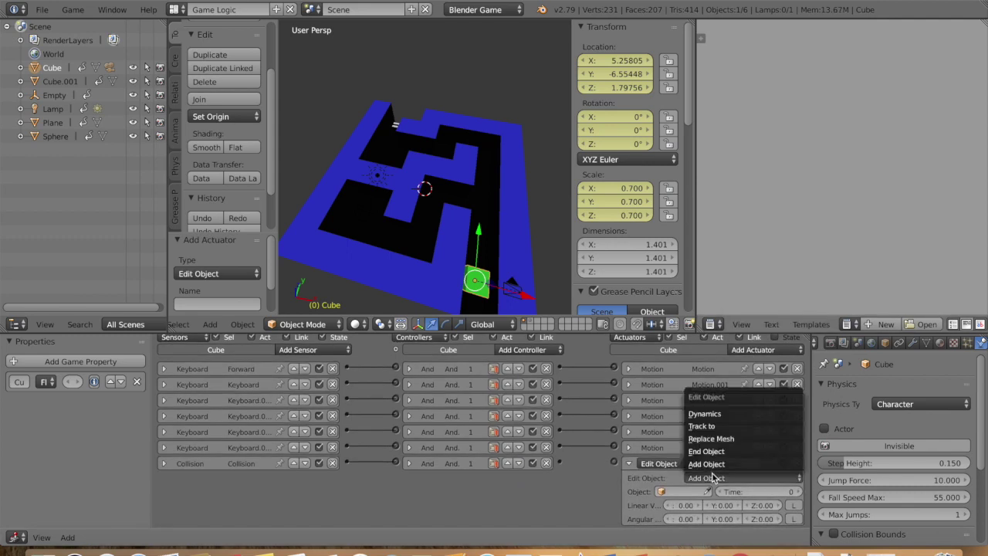
pyautogui.click(710, 453)
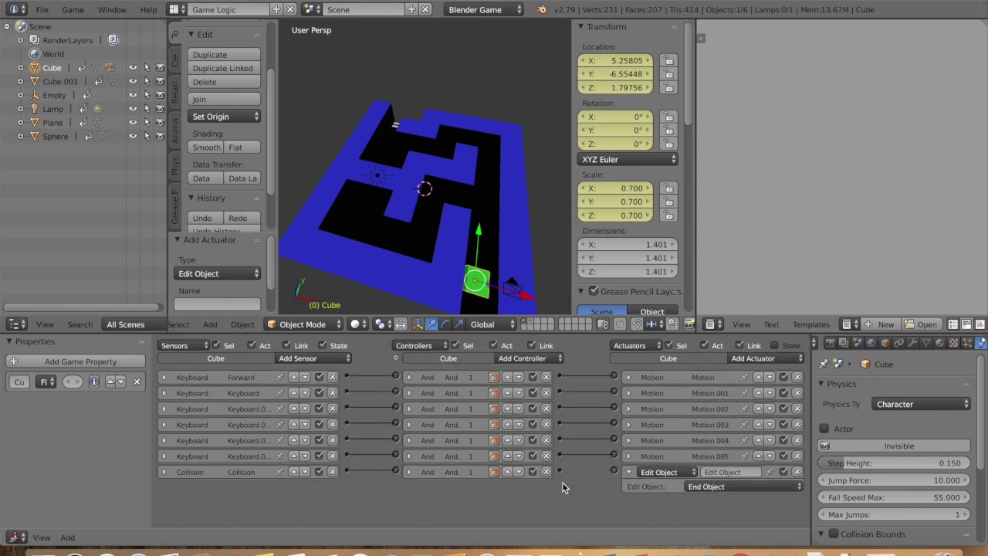
pyautogui.click(629, 474)
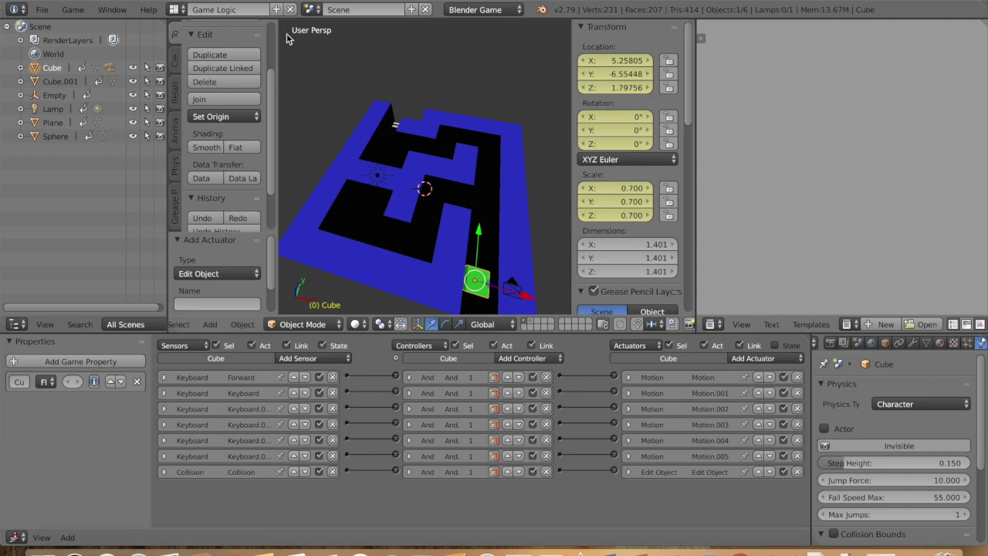
# - Play the game from above, steering the cube through the maze near the sphere to test the collision, and end the test
pyautogui.scroll(5, 440, 208)
pyautogui.scroll(-4, 439, 208)
pyautogui.hscroll(-4, 438, 208)
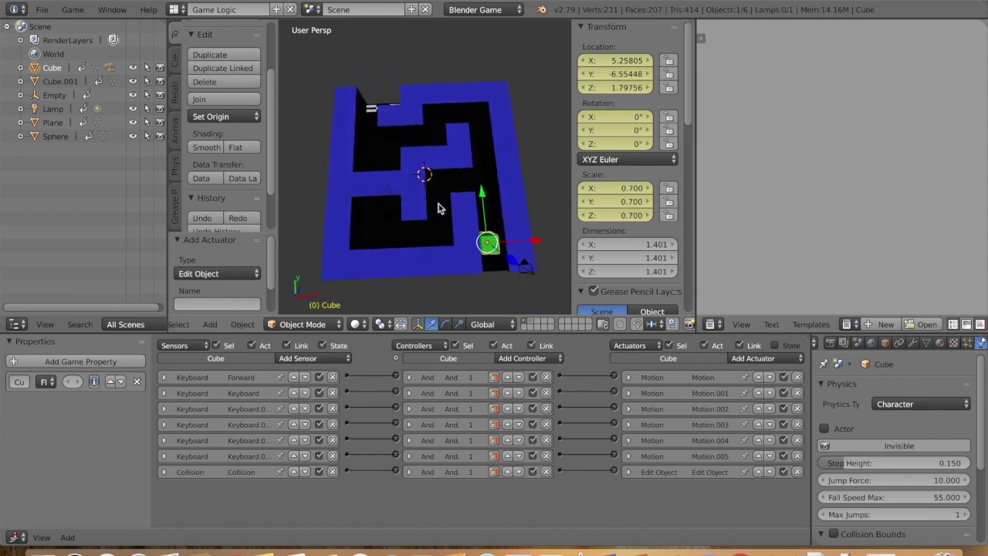
pyautogui.press('KP_0')
pyautogui.press('KP_0')
pyautogui.press('p')
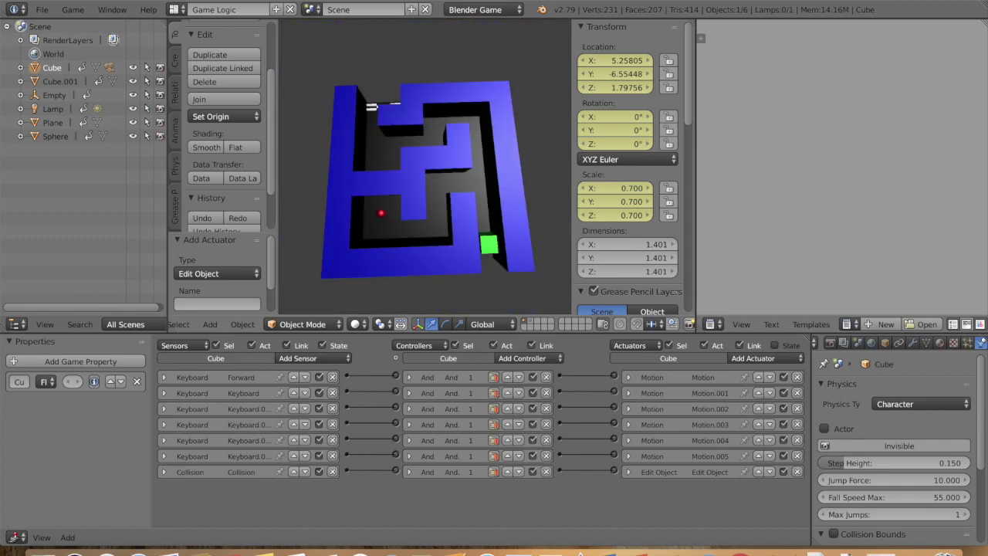
pyautogui.press('w')
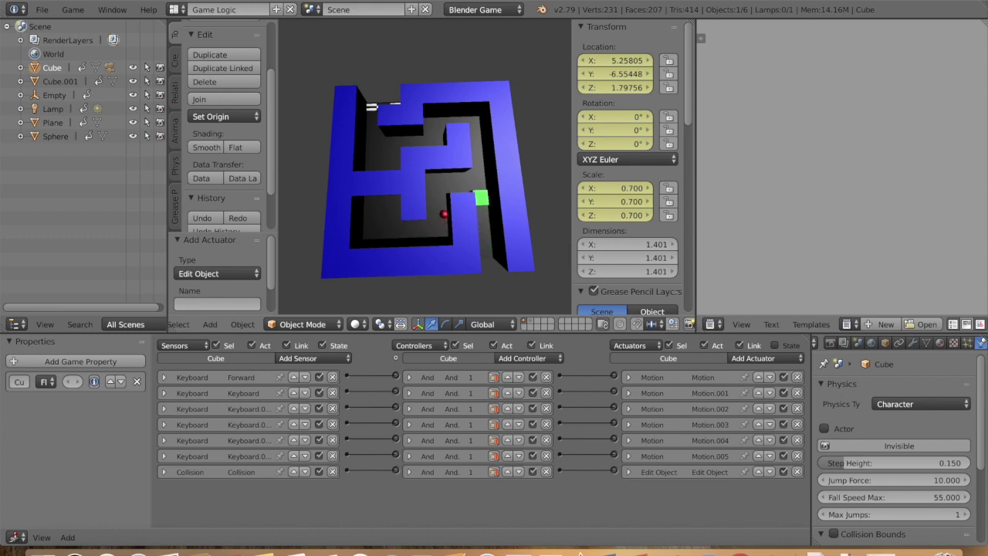
pyautogui.press('Up')
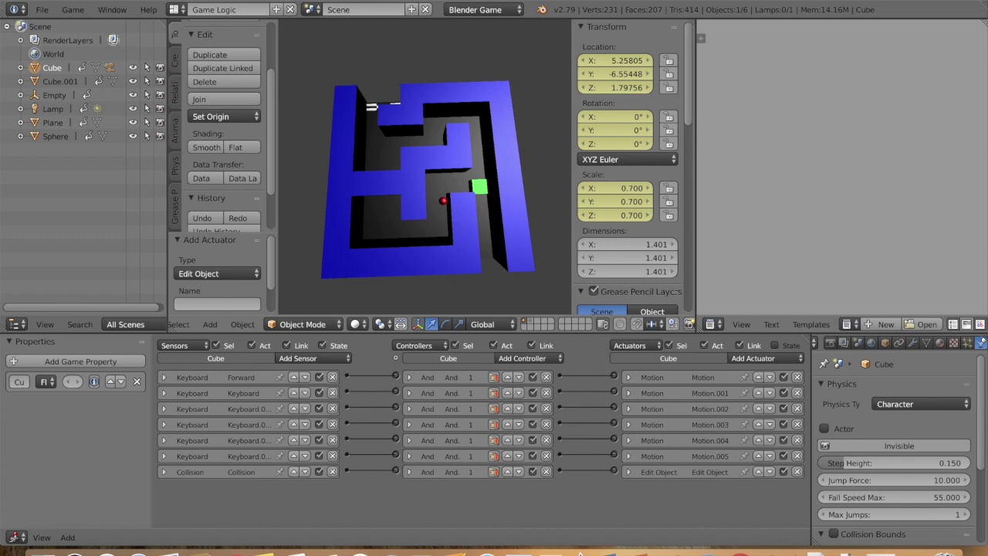
pyautogui.press('Up')
pyautogui.press('Up')
pyautogui.press('Up')
pyautogui.press('Escape')
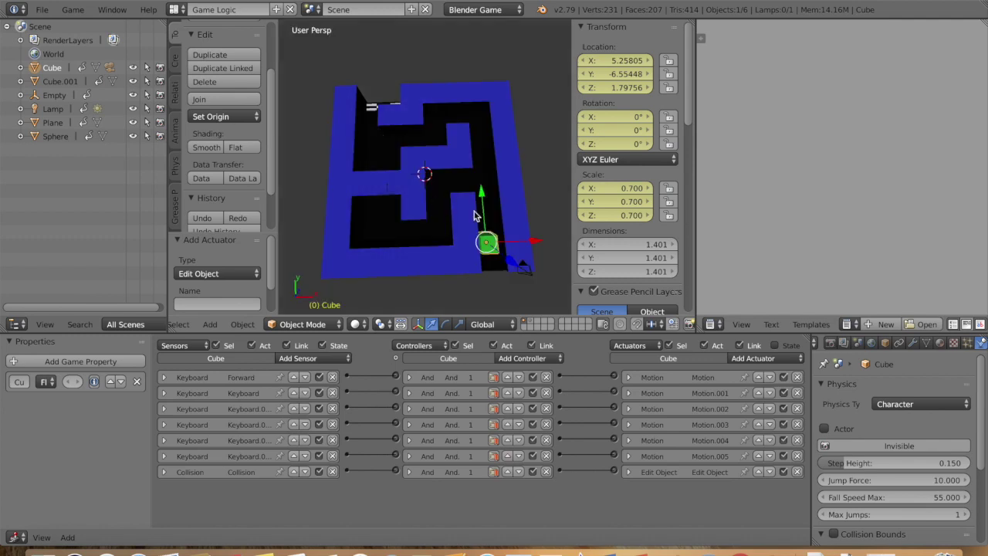
# - Add a Game actuator set to Restart Game to the cube and link it to the Collision sensor's And controller
pyautogui.click(628, 471)
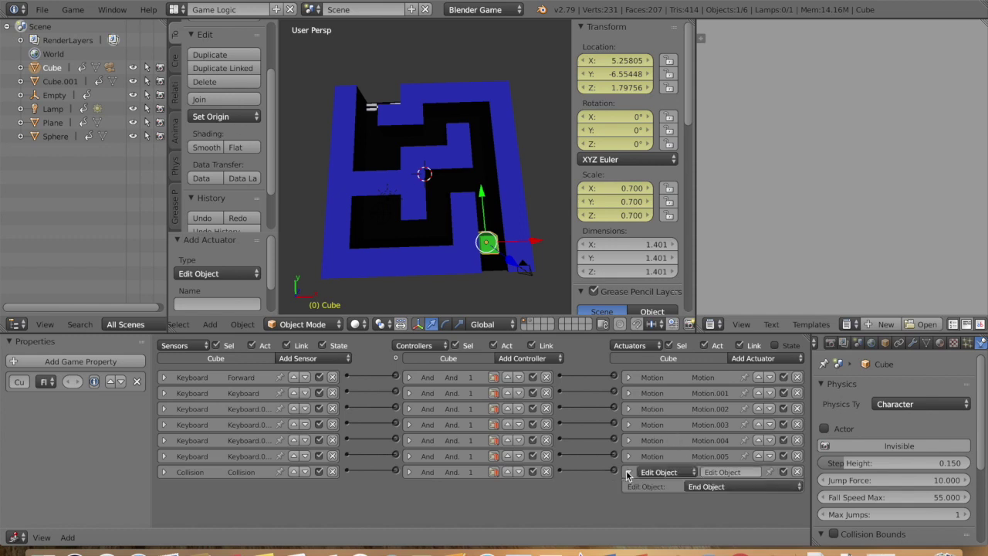
pyautogui.click(628, 473)
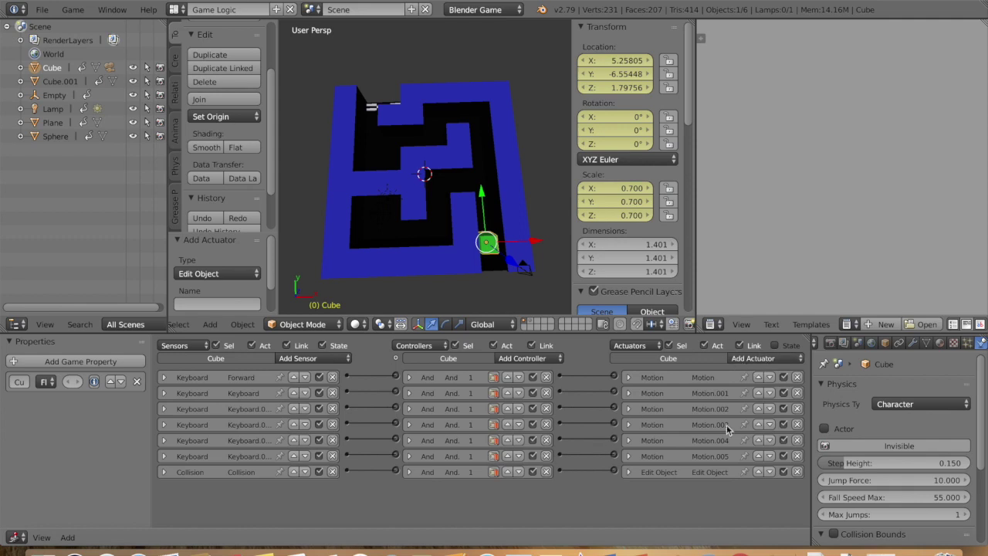
pyautogui.click(780, 360)
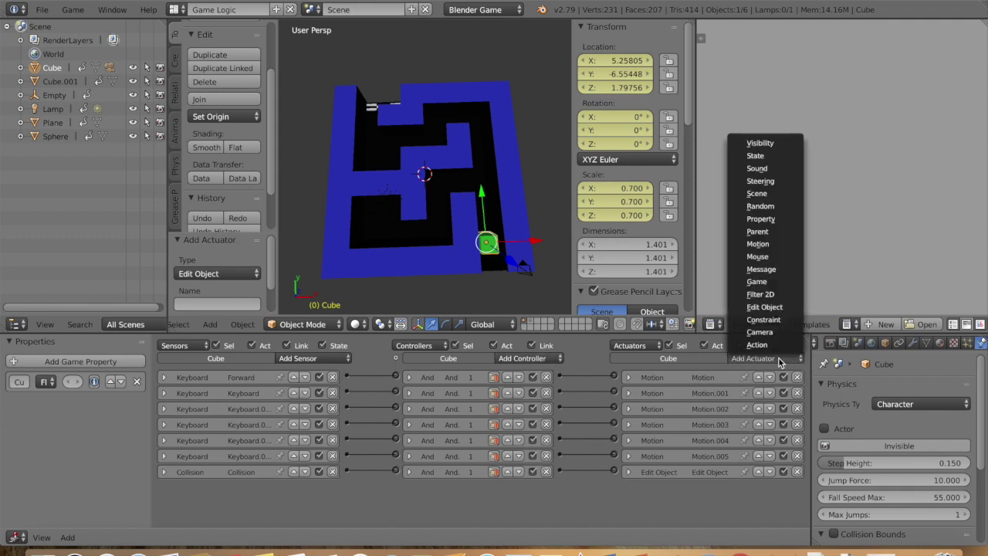
pyautogui.click(760, 282)
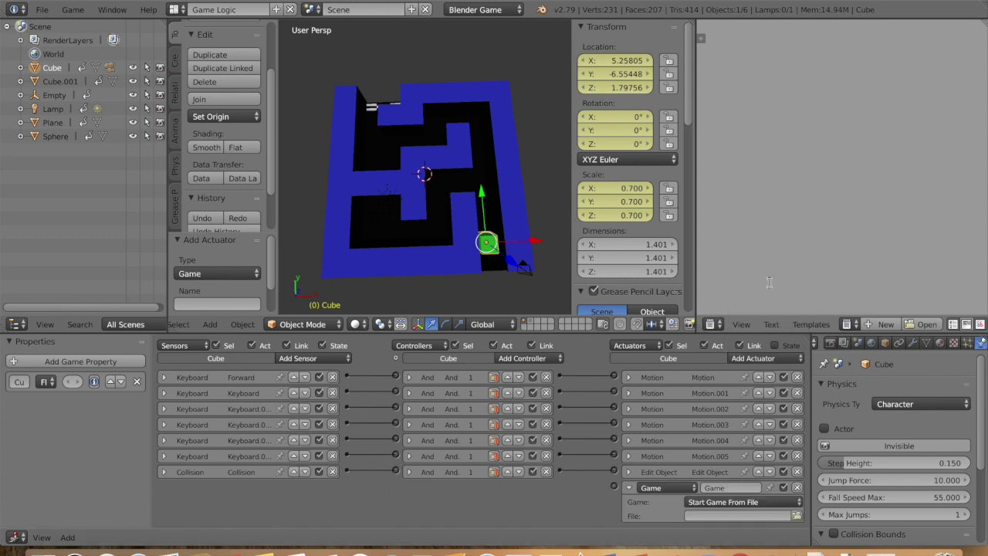
pyautogui.click(722, 502)
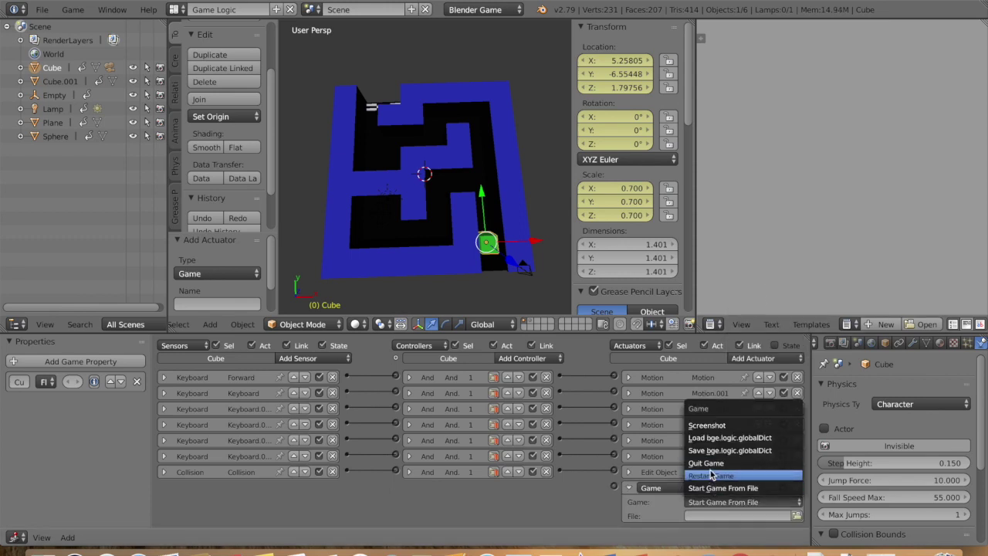
pyautogui.click(712, 476)
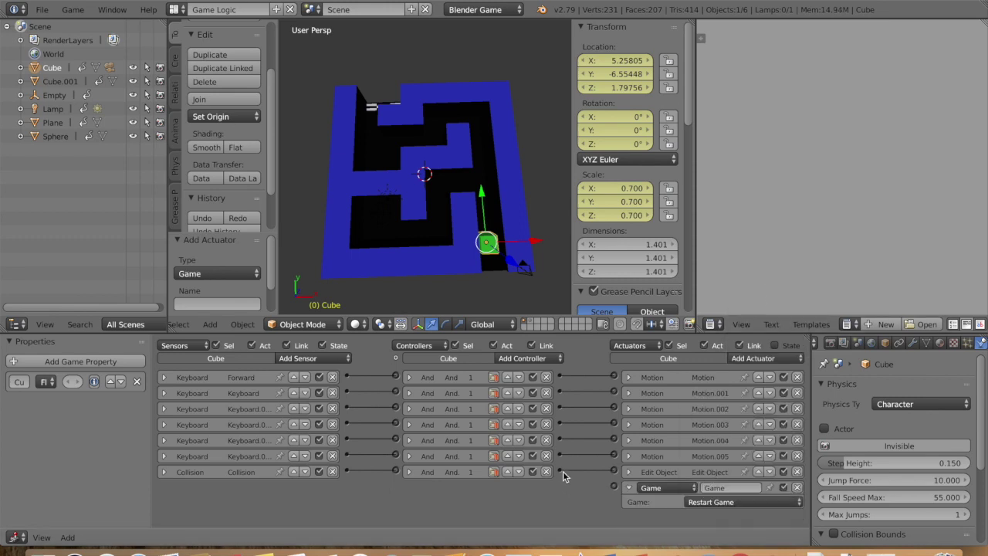
pyautogui.moveTo(560, 472); pyautogui.dragTo(614, 487)
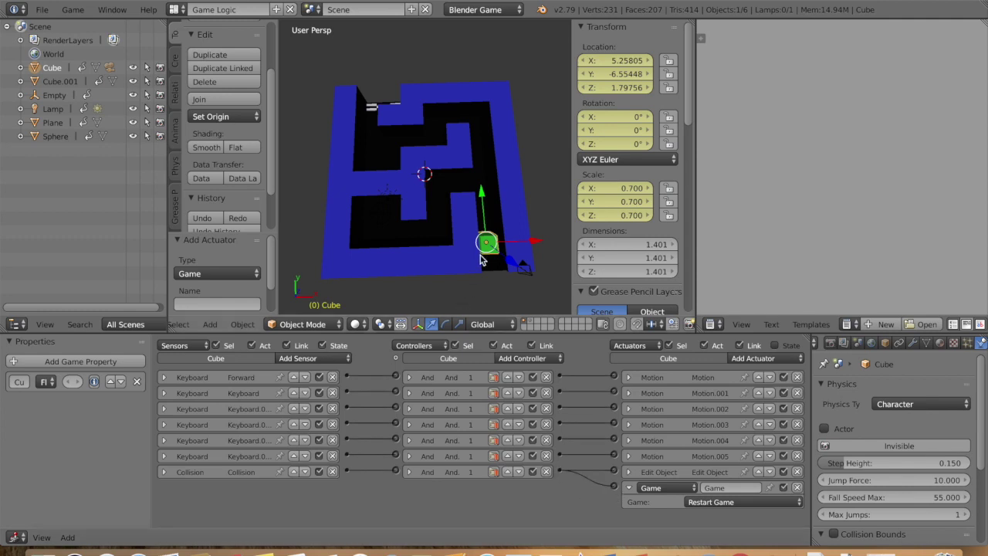
# - Play the game, steer the cube into the sphere to test the restart, end the test and remove the Game actuator
pyautogui.press('p')
pyautogui.press('Up')
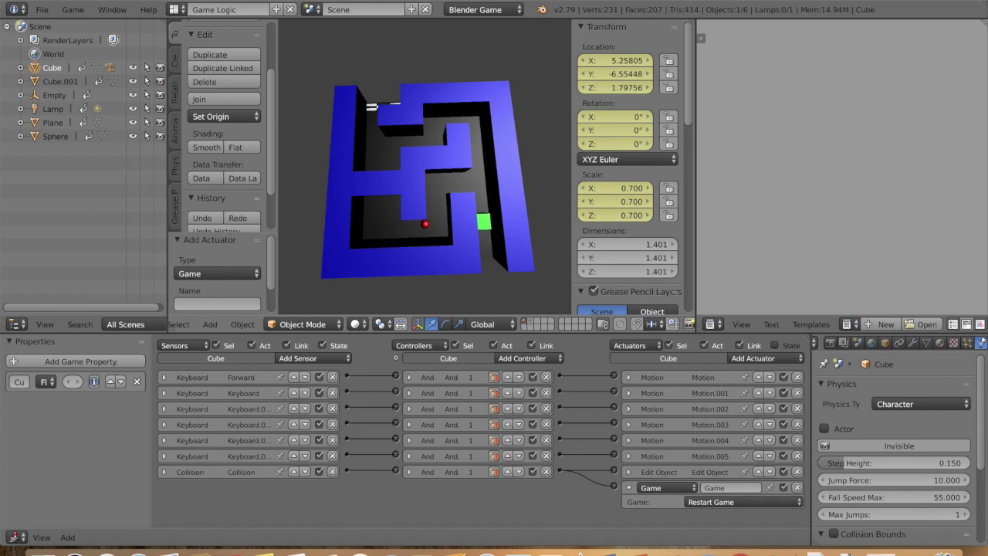
pyautogui.press('Left')
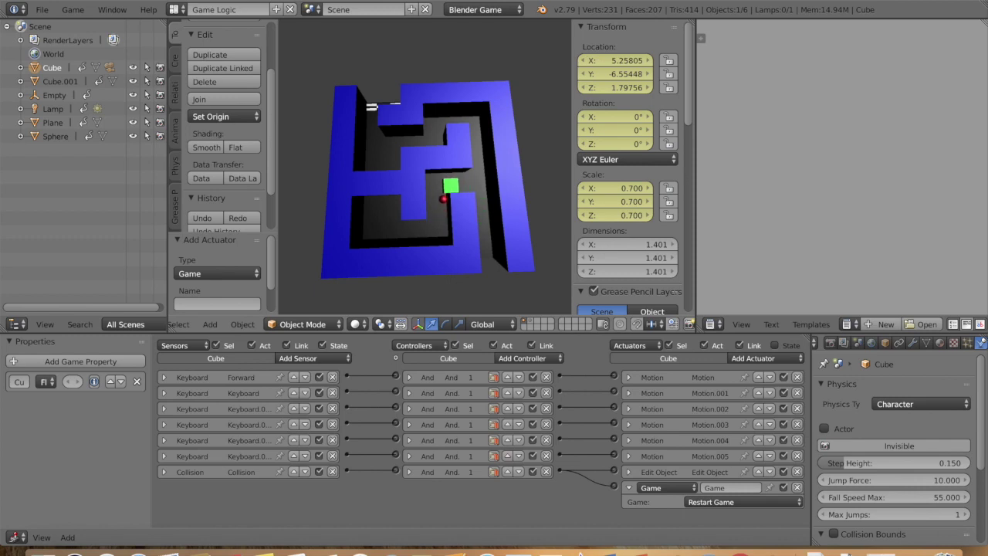
pyautogui.press('Escape')
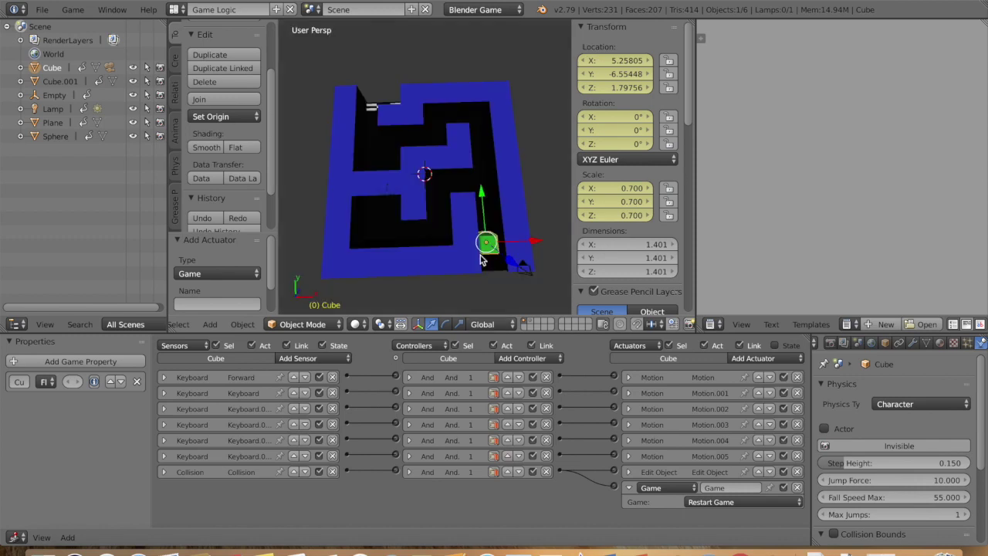
pyautogui.click(796, 488)
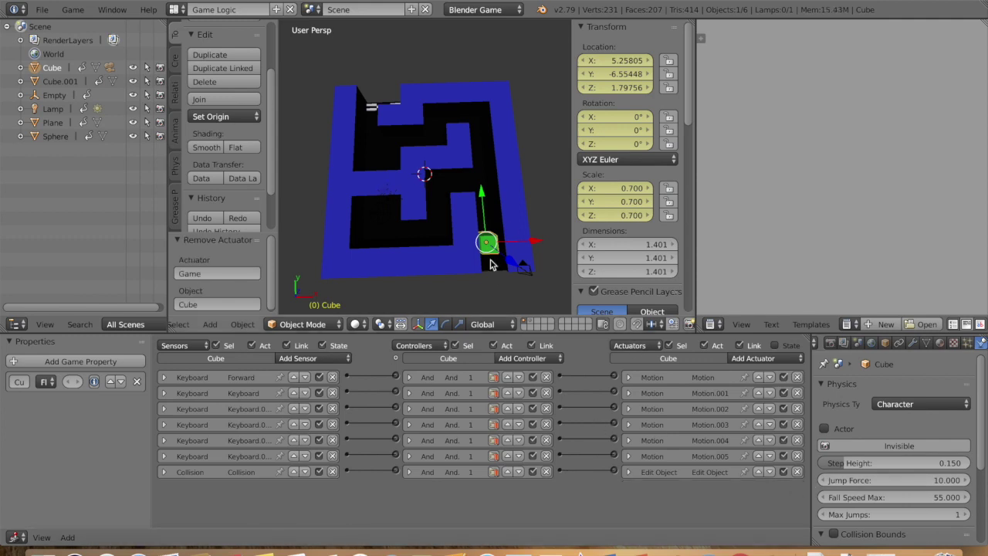
# - Play the game again, steering the cube past the sphere through the maze toward its far opening, and end the test
pyautogui.press('p')
pyautogui.press('Up')
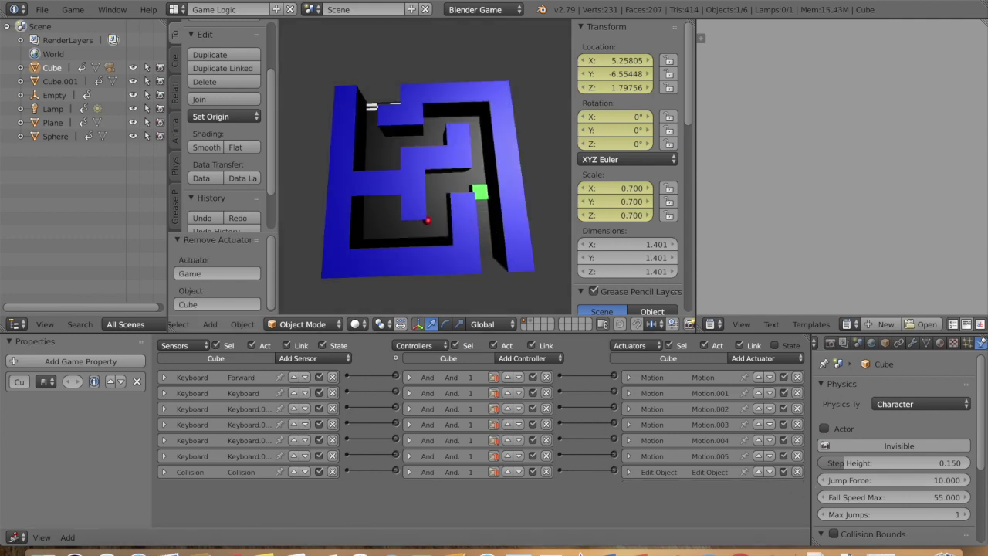
pyautogui.press('Up')
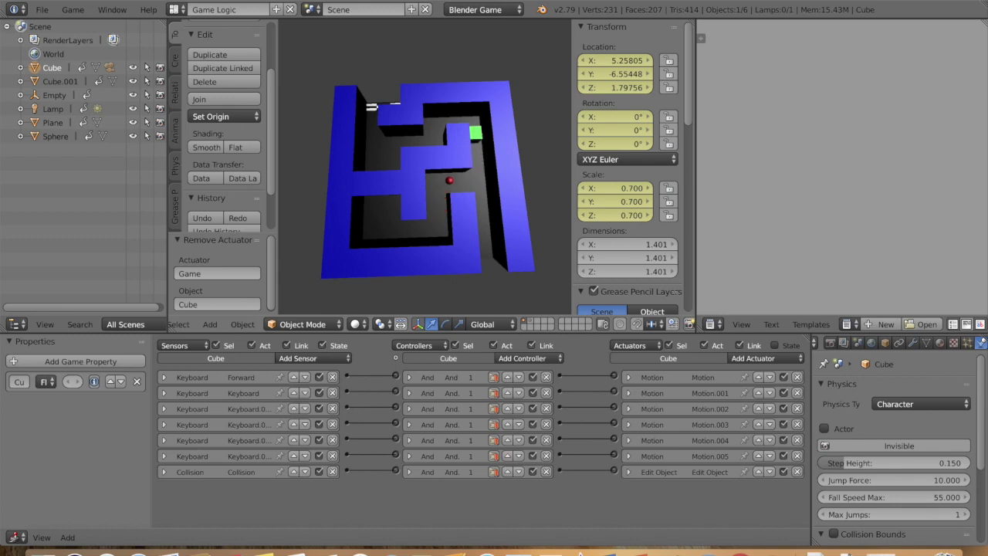
pyautogui.press('Left')
pyautogui.press('Down')
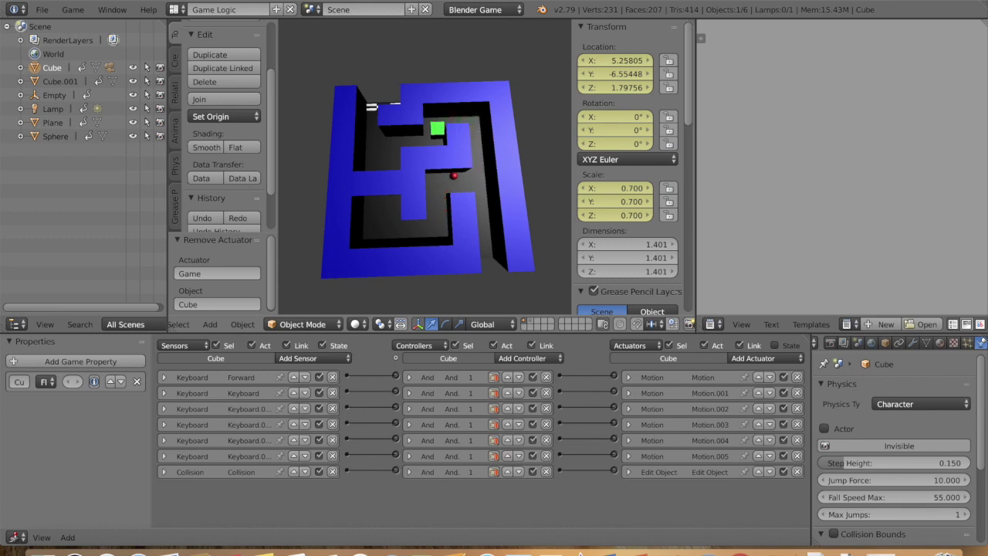
pyautogui.press('Left')
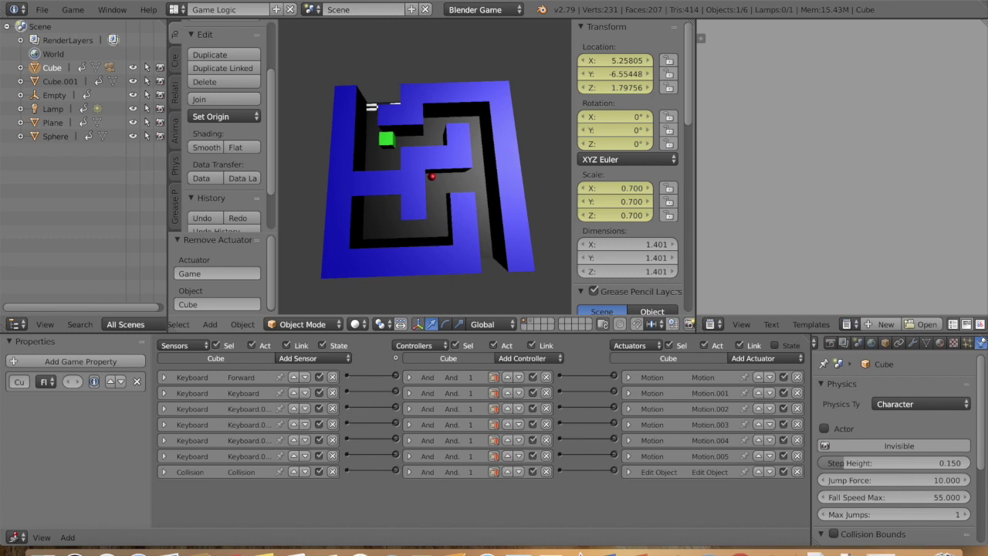
pyautogui.press('Up')
pyautogui.press('Escape')
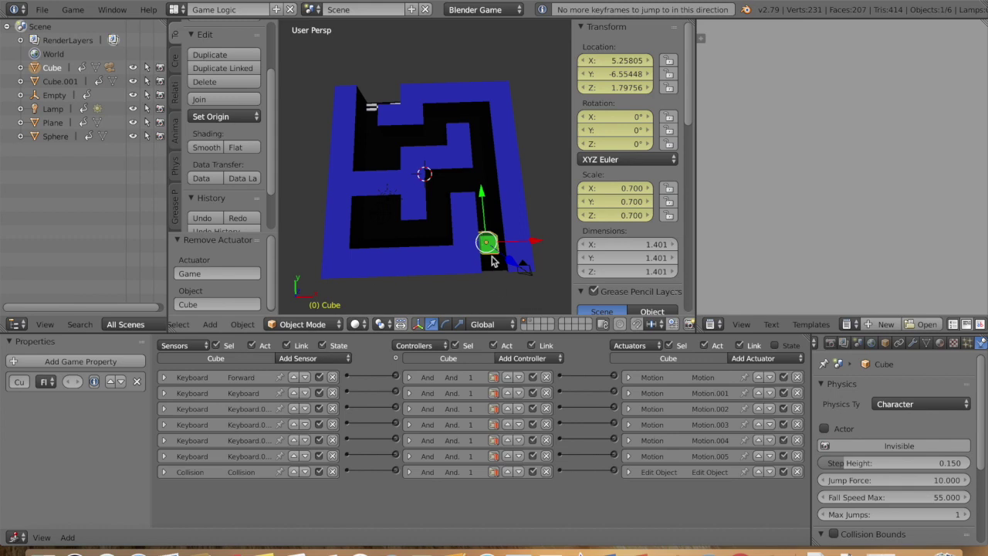
# - Select the sphere on the second layer and examine the settings of its Steering actuator
pyautogui.click(531, 322)
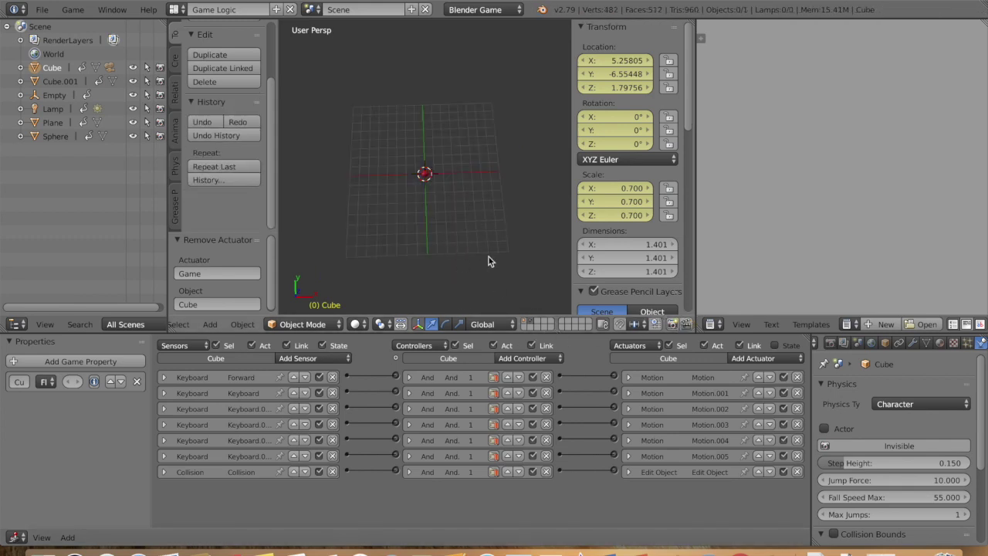
pyautogui.rightClick(425, 175)
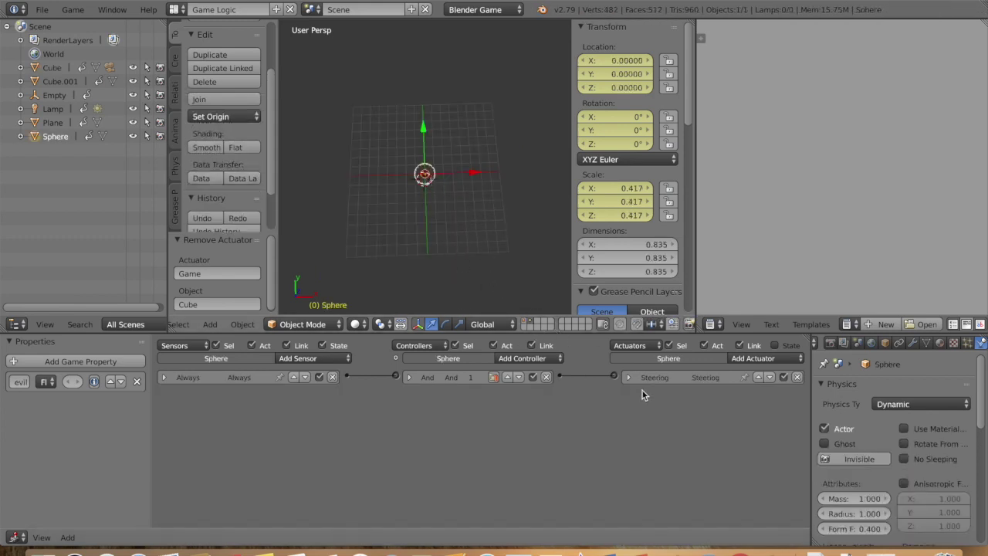
pyautogui.click(628, 377)
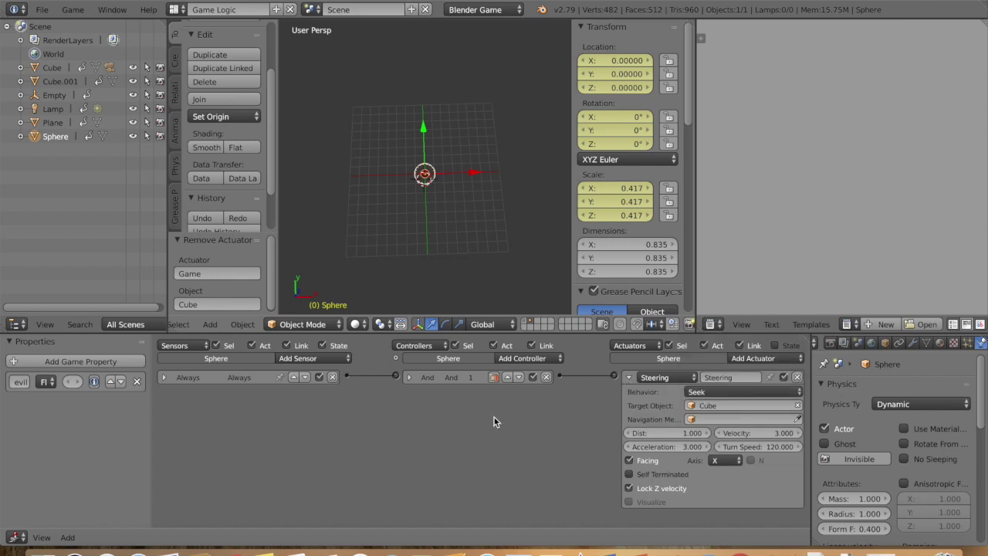
pyautogui.click(536, 321)
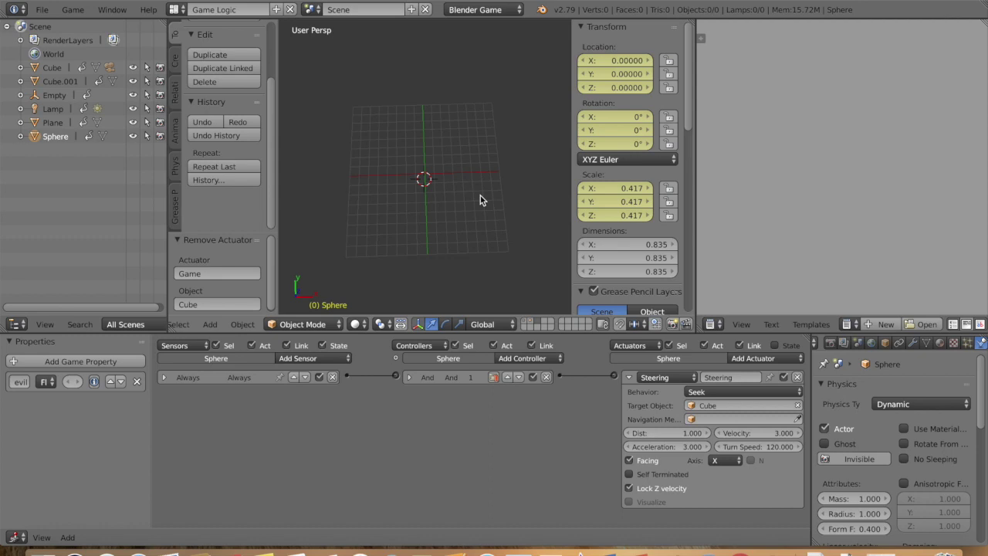
pyautogui.click(531, 325)
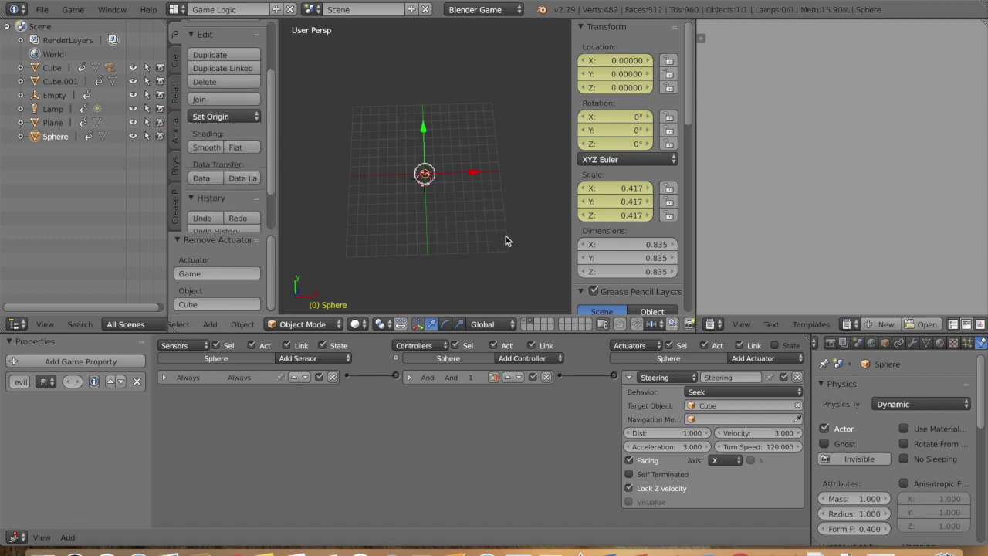
# - Add a torus mesh on the second layer in Object Mode
pyautogui.click(328, 324)
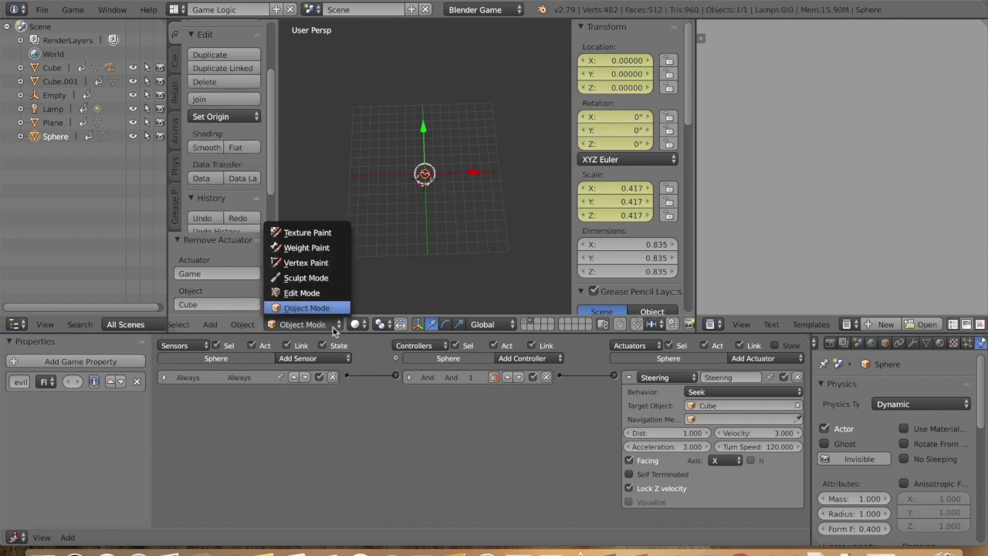
pyautogui.click(320, 309)
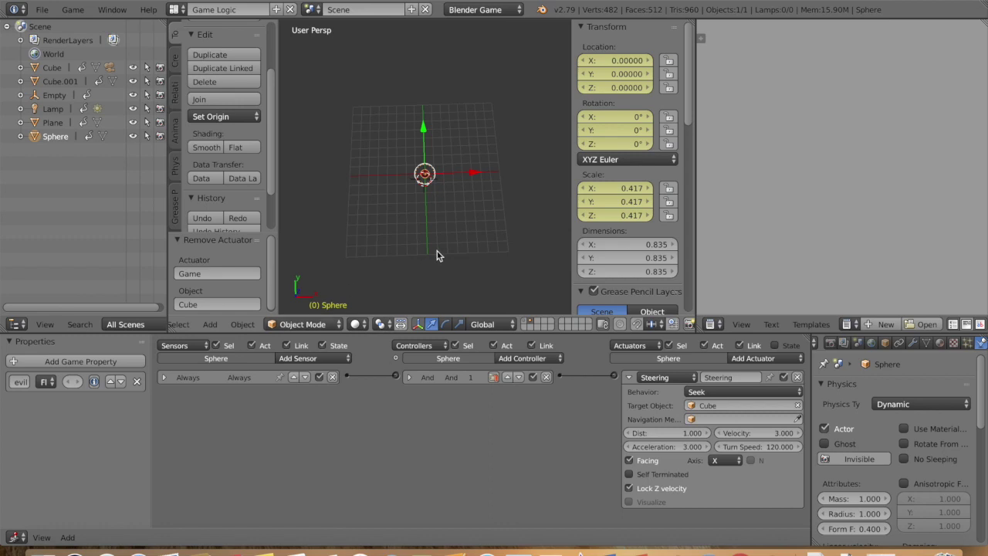
pyautogui.hotkey('shift', 'a')
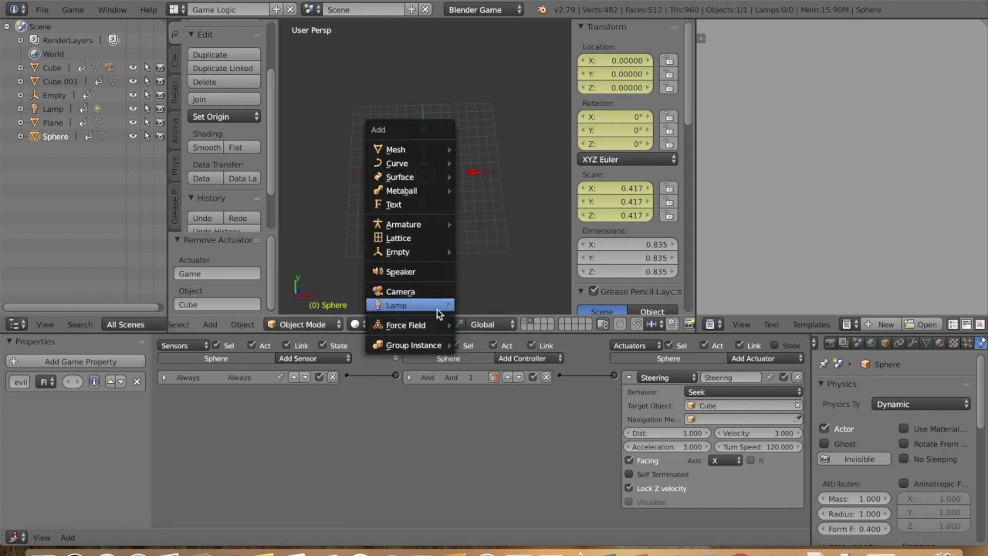
pyautogui.moveTo(424, 309)
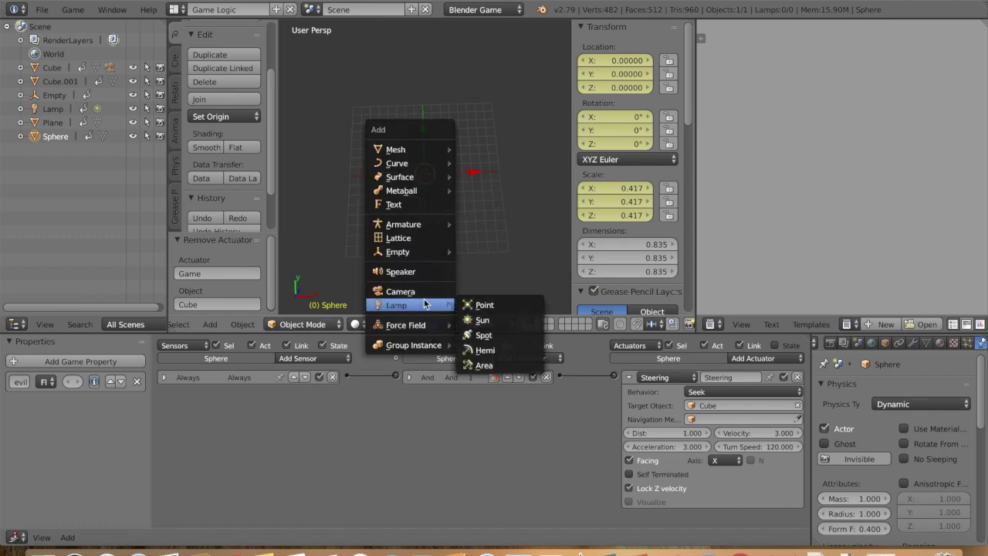
pyautogui.moveTo(431, 151)
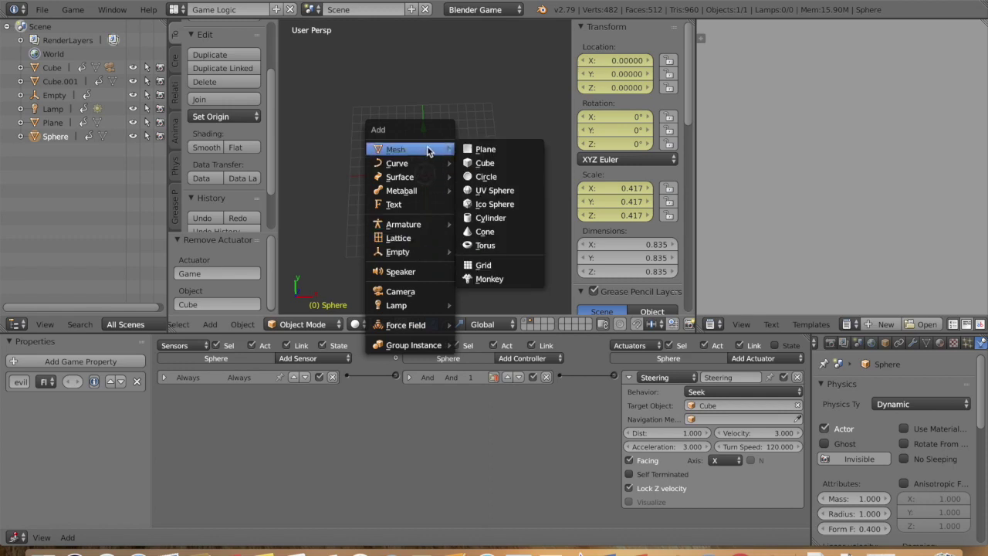
pyautogui.click(492, 244)
# - Scale the torus to 0.470 and move it away from the sphere to about Y -4.26 and Z 0.02
pyautogui.scroll(-5, 441, 197)
pyautogui.moveTo(423, 174); pyautogui.dragTo(424, 180)
pyautogui.hscroll(-5, 493, 205)
pyautogui.moveTo(389, 222); pyautogui.dragTo(446, 223)
pyautogui.click(490, 264)
pyautogui.press('s')
pyautogui.click(483, 239)
pyautogui.scroll(2, 485, 222)
pyautogui.moveTo(481, 186); pyautogui.dragTo(489, 190)
pyautogui.press('KP_4')
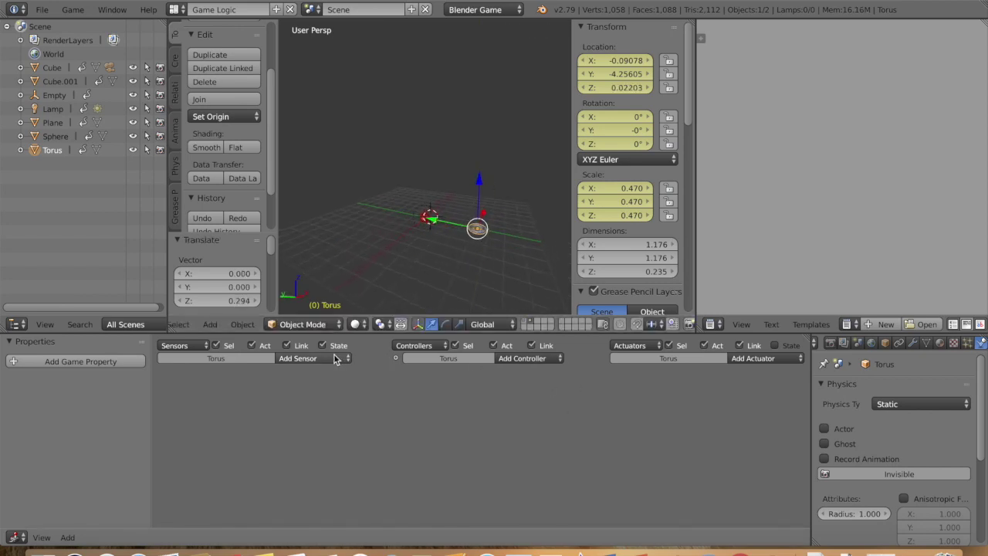
# - Add an Always sensor and an And controller to the torus
pyautogui.click(311, 358)
pyautogui.click(309, 384)
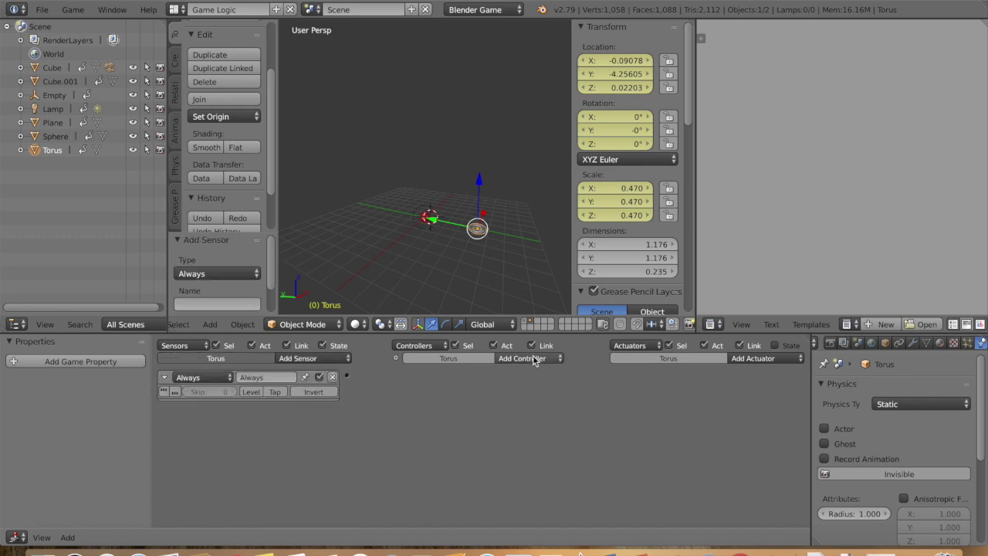
pyautogui.click(530, 358)
pyautogui.click(534, 362)
pyautogui.click(532, 372)
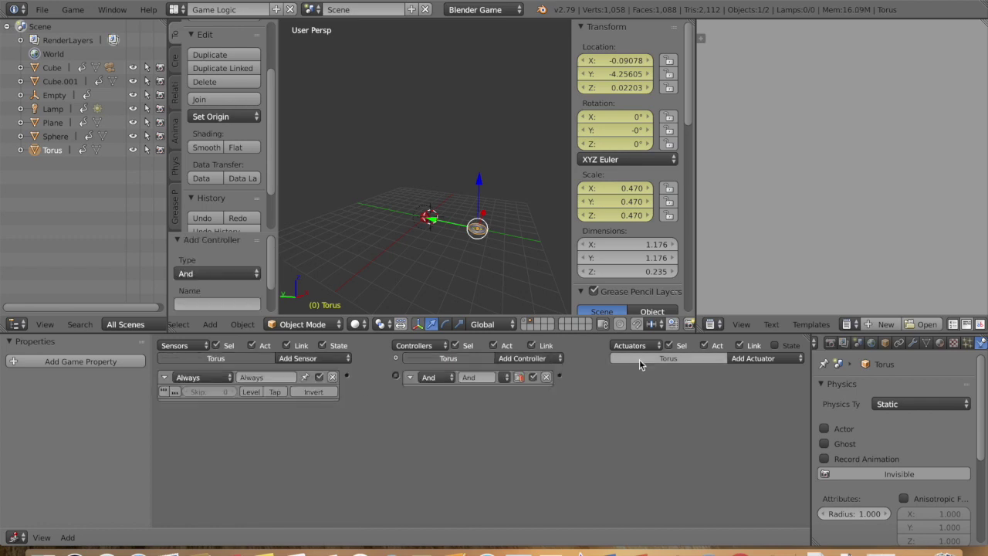
# - Add a Steering actuator to the torus with Flee behavior and target Cube, and link the Always sensor, And controller and actuator
pyautogui.click(745, 359)
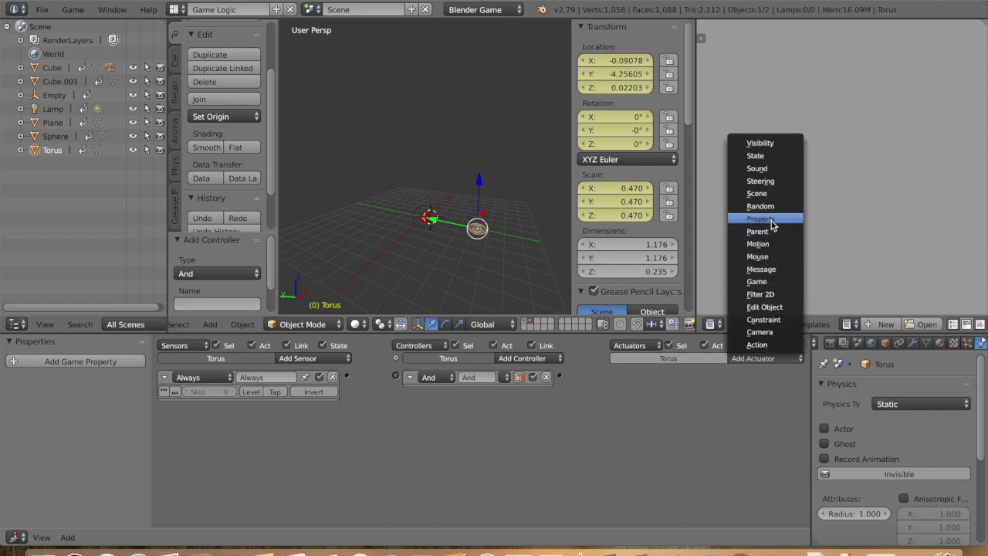
pyautogui.click(770, 182)
pyautogui.click(733, 391)
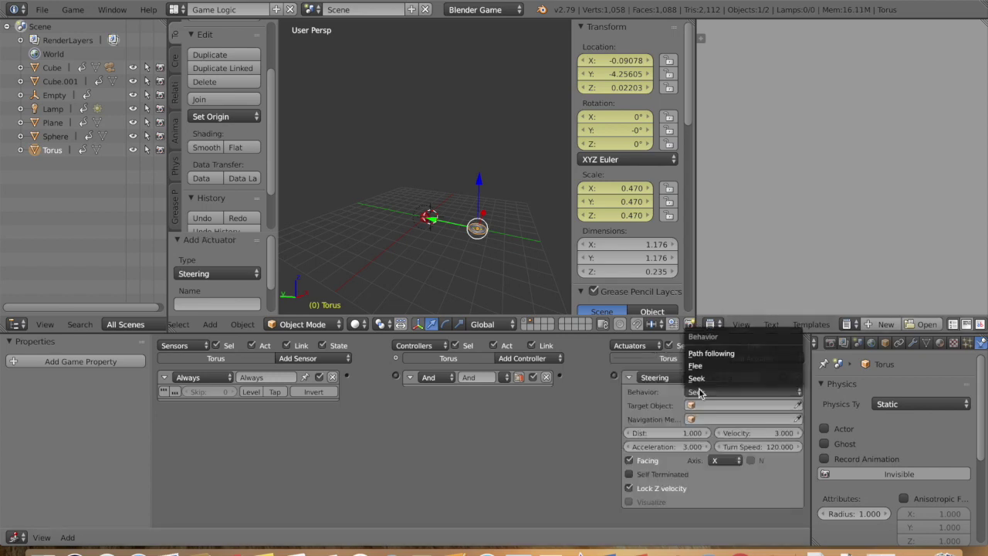
pyautogui.click(703, 373)
pyautogui.click(708, 405)
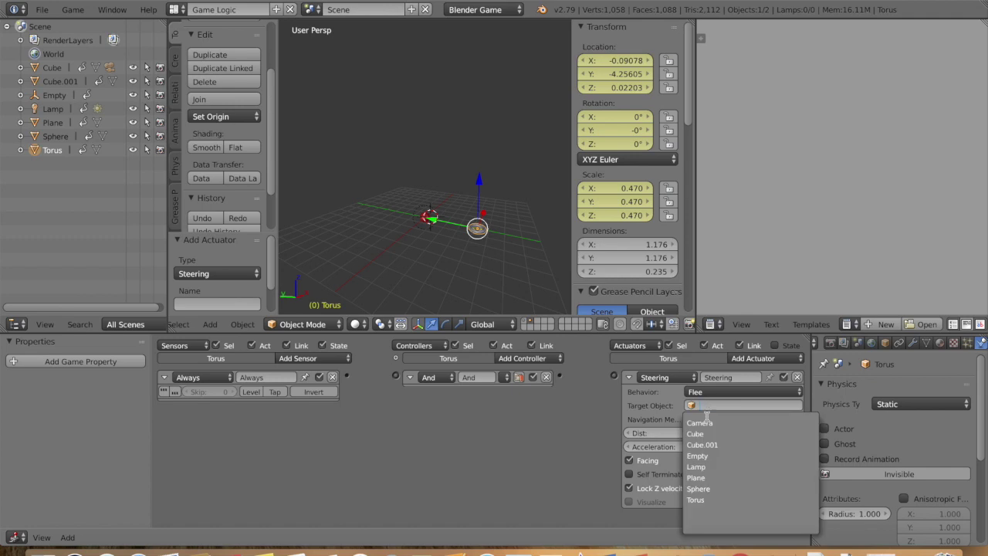
pyautogui.click(697, 434)
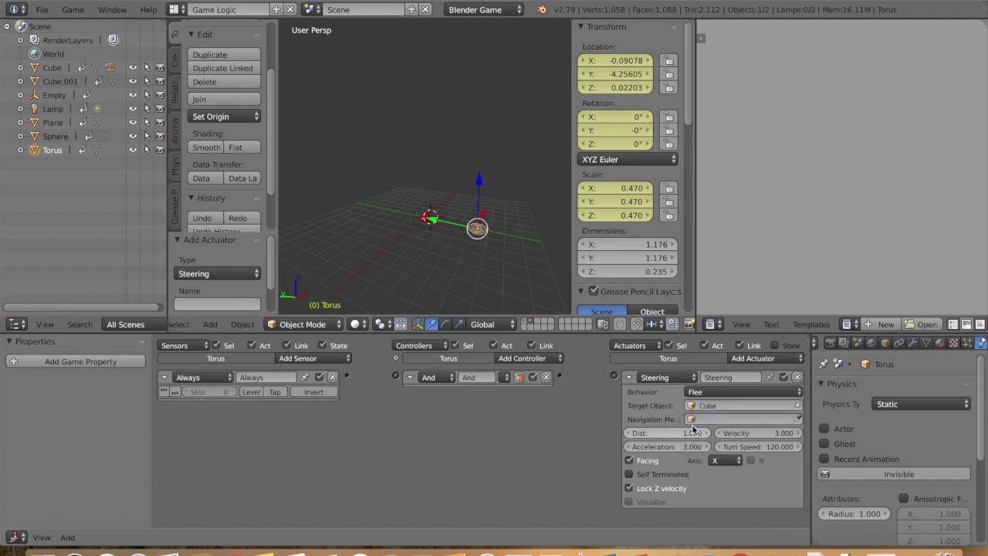
pyautogui.click(629, 378)
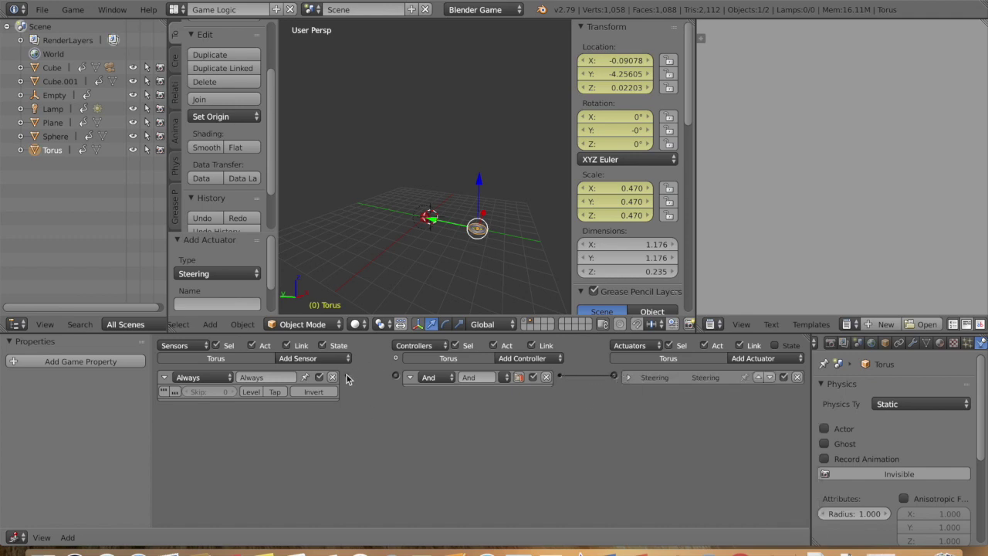
pyautogui.click(409, 376)
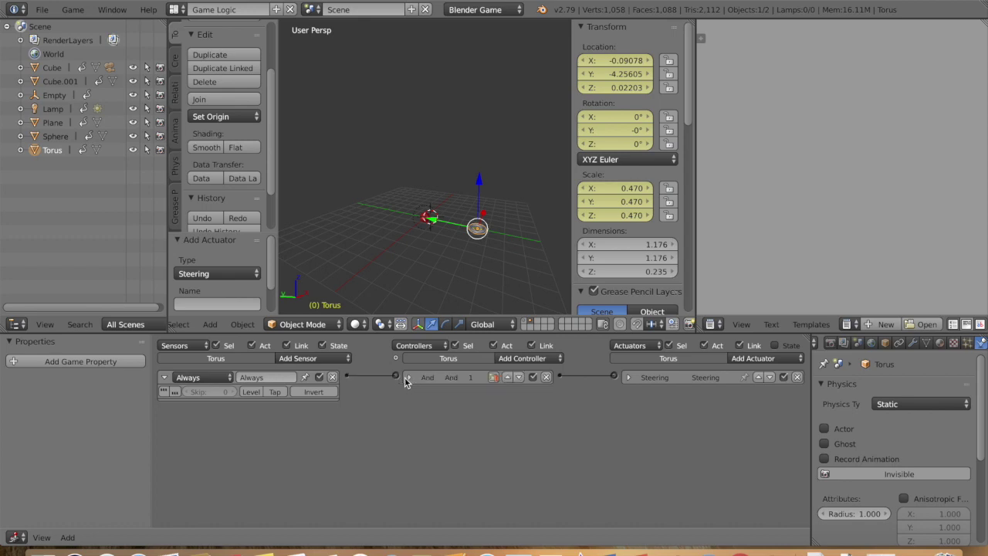
# - Add a Plain Axes empty to the maze scene on the first layer
pyautogui.click(163, 378)
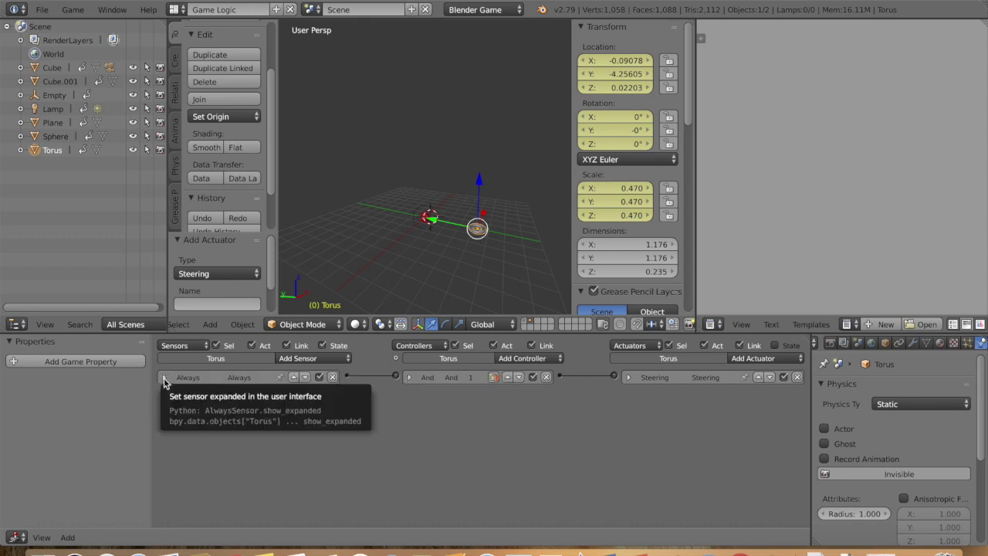
pyautogui.scroll(-1, 402, 234)
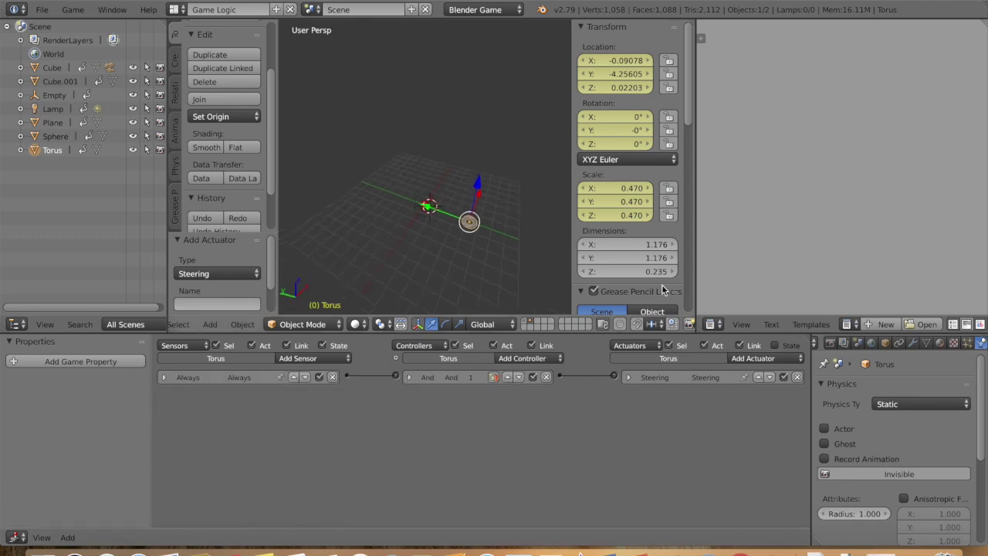
pyautogui.click(525, 323)
pyautogui.hscroll(-3, 479, 208)
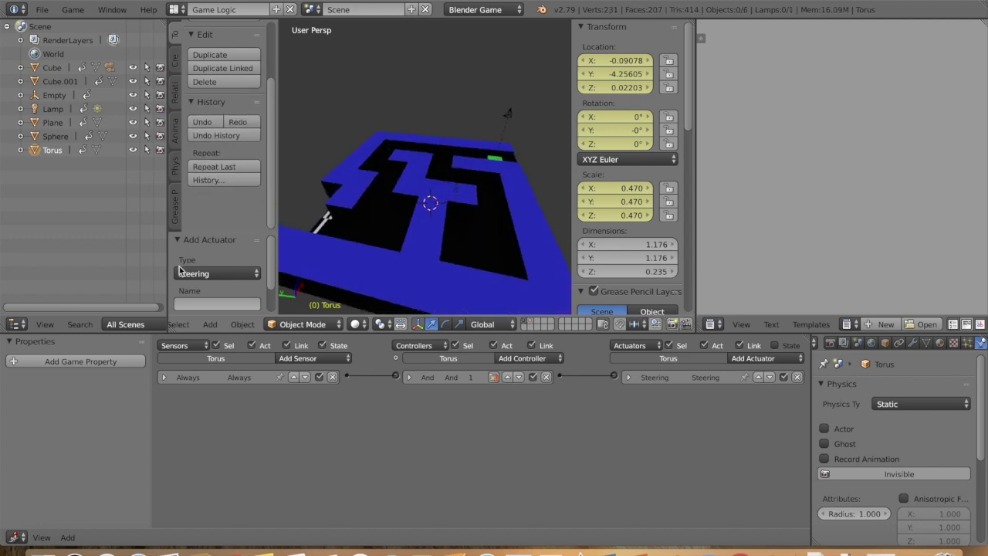
pyautogui.click(210, 324)
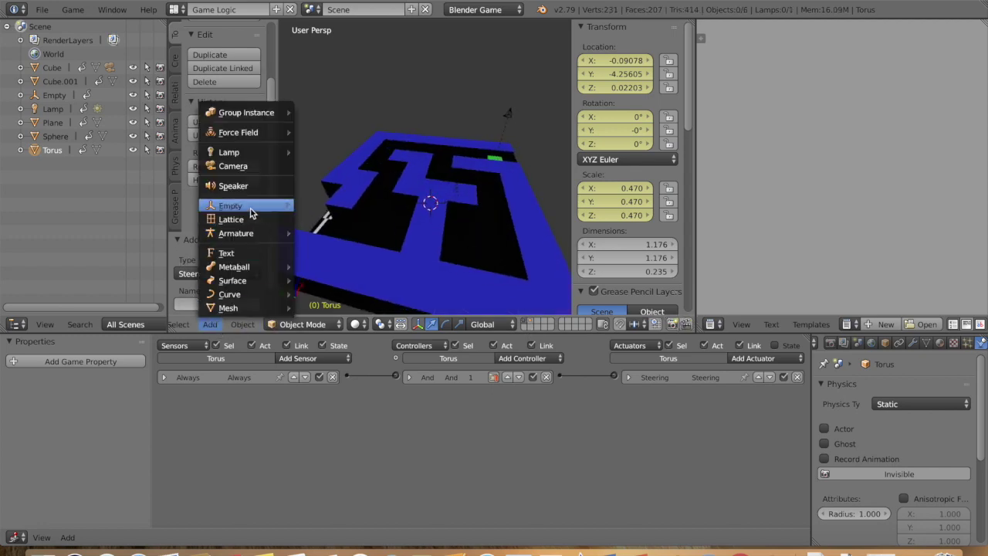
pyautogui.moveTo(253, 206)
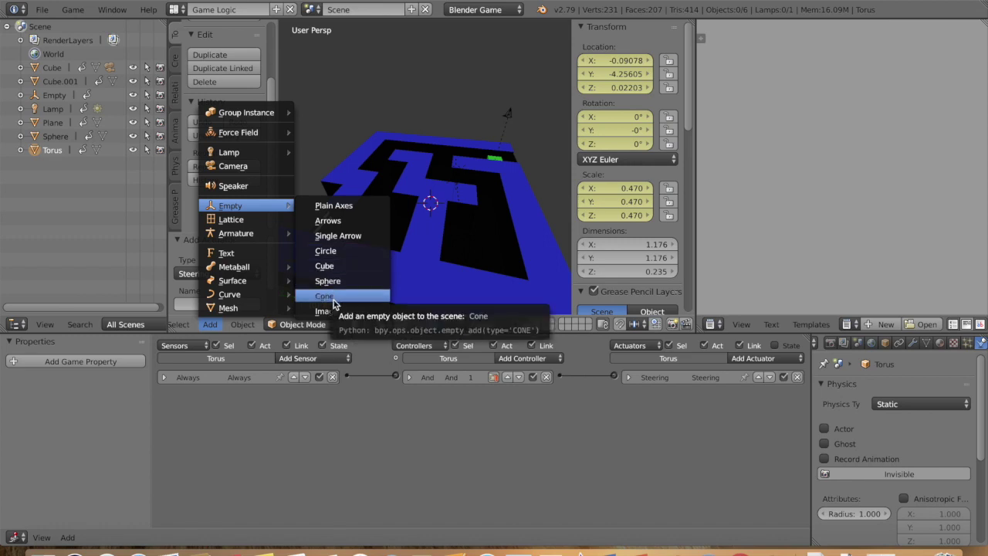
pyautogui.click(332, 207)
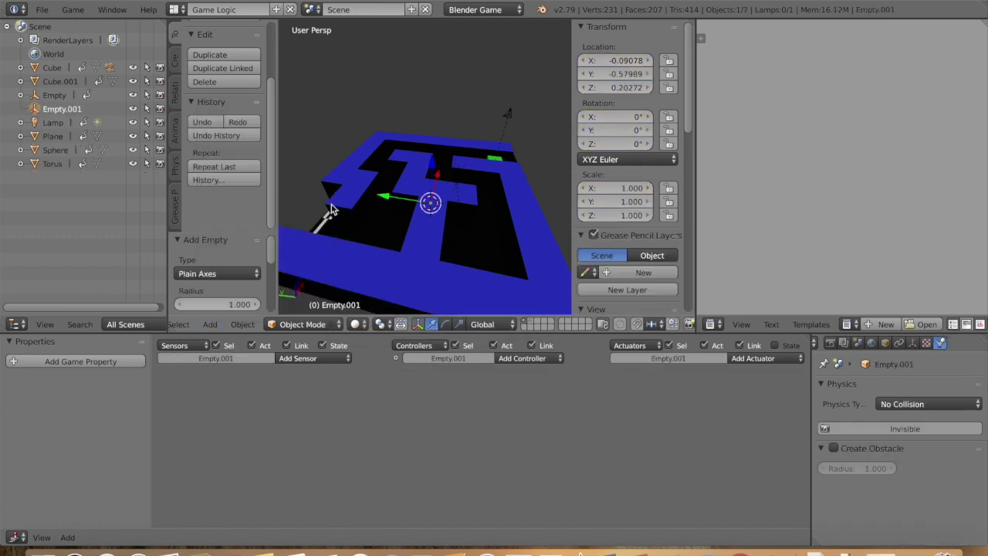
# - Move the new empty into the maze corridor beside the green cube, at about X 5.79, Y -4.87 and Z 0.93
pyautogui.hscroll(-3, 432, 206)
pyautogui.moveTo(384, 205); pyautogui.dragTo(345, 206)
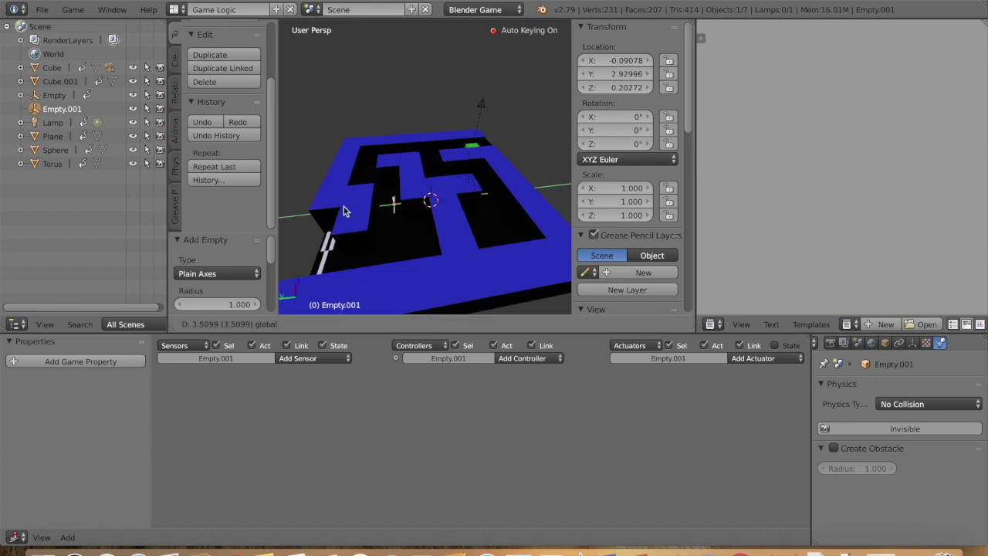
pyautogui.click(439, 210)
pyautogui.press('g')
pyautogui.press('x')
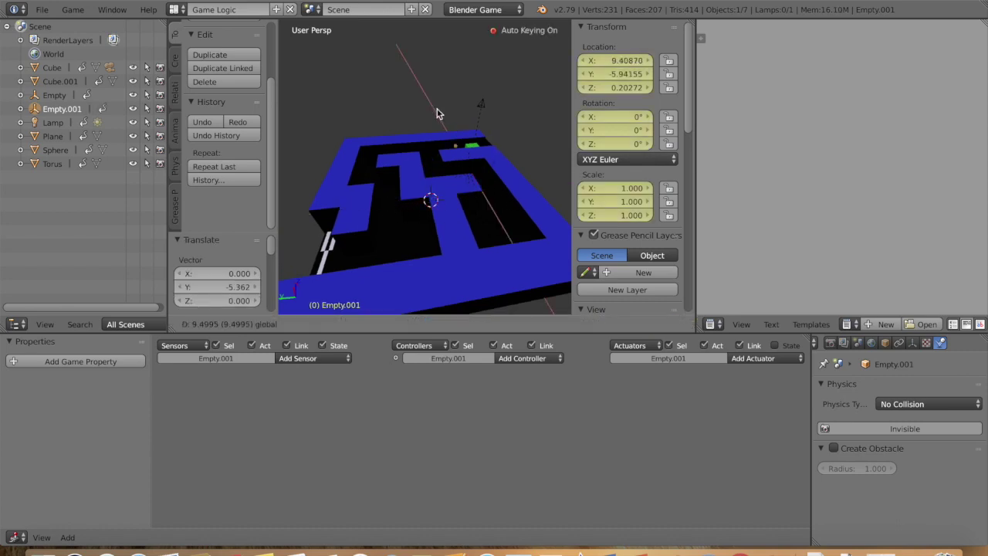
pyautogui.click(437, 115)
pyautogui.moveTo(474, 149); pyautogui.dragTo(468, 44, button='middle')
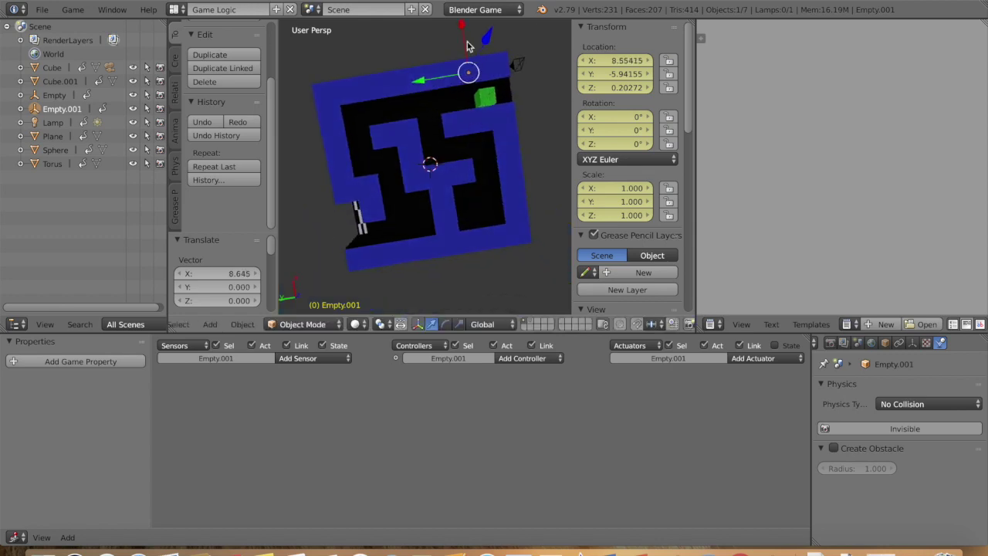
pyautogui.press('g')
pyautogui.press('x')
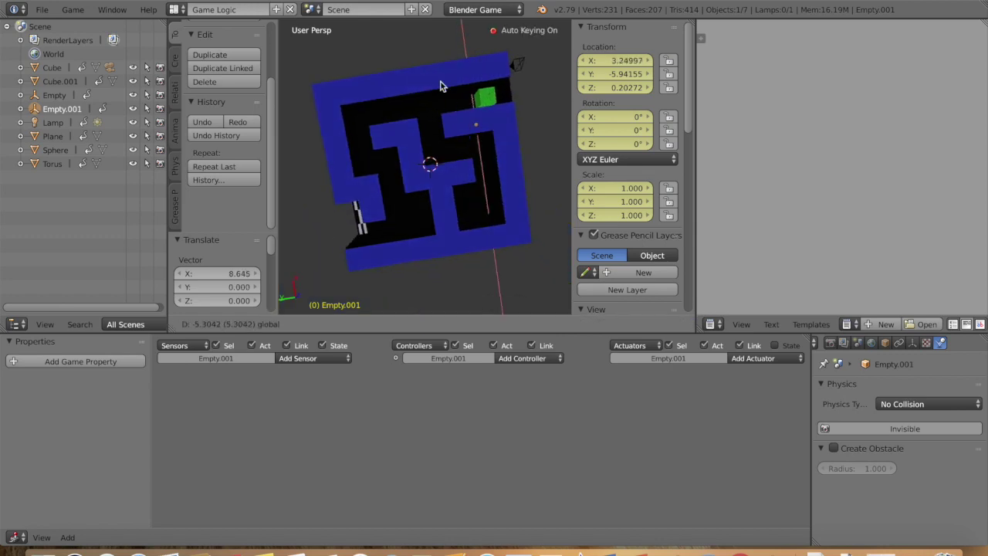
pyautogui.click(435, 68)
pyautogui.press('g')
pyautogui.press('x')
pyautogui.click(418, 113)
pyautogui.moveTo(472, 91); pyautogui.dragTo(448, 104)
pyautogui.click(202, 122)
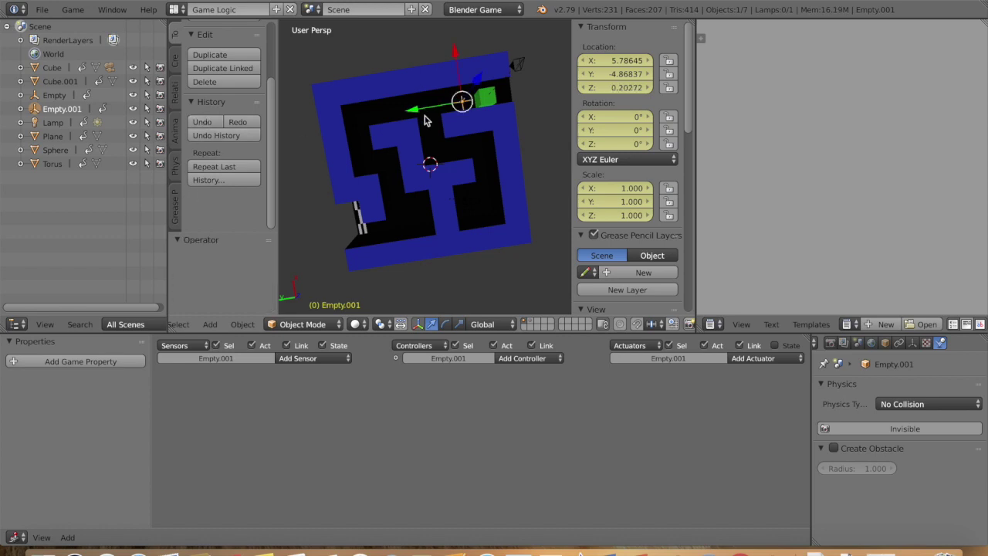
pyautogui.moveTo(479, 87); pyautogui.dragTo(473, 96)
pyautogui.click(309, 358)
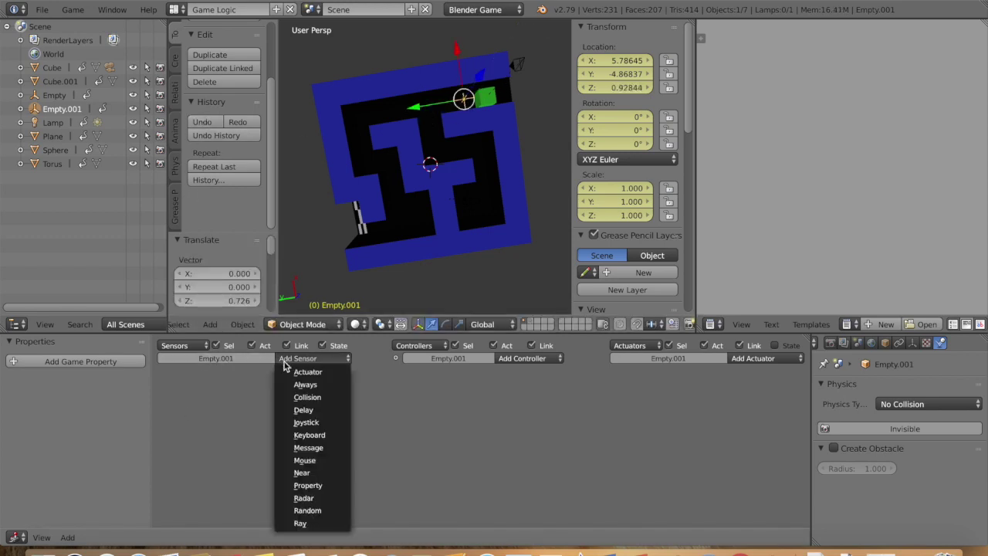
# - Set the physics type of the torus on the second layer to Dynamic
pyautogui.moveTo(499, 166); pyautogui.dragTo(498, 164, button='middle')
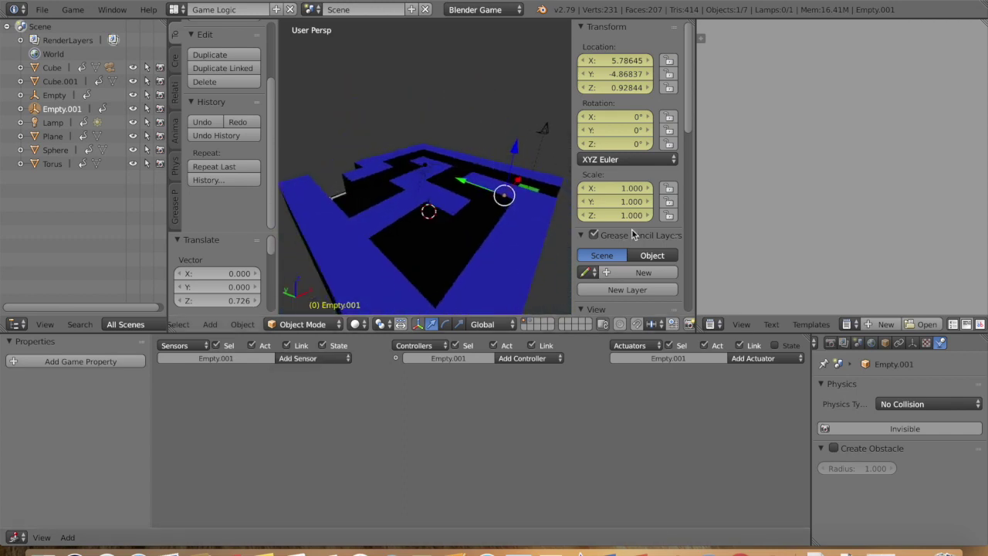
pyautogui.click(529, 319)
pyautogui.rightClick(461, 241)
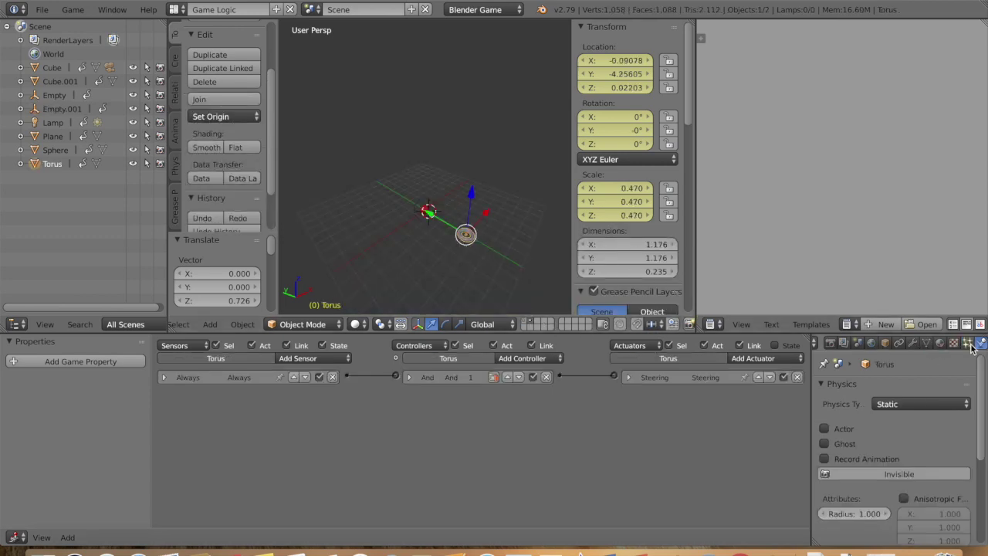
pyautogui.click(885, 403)
pyautogui.click(891, 358)
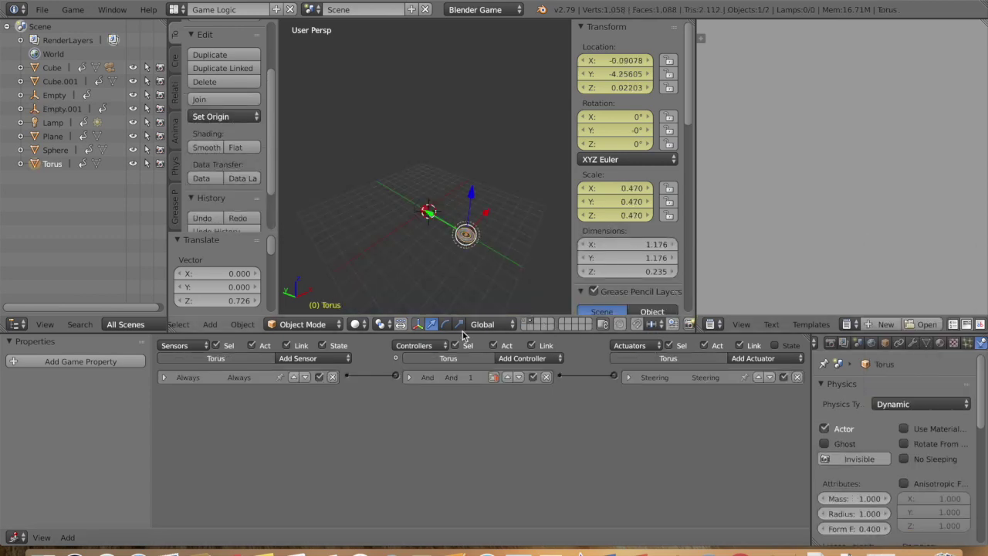
# - Add an Always sensor and an And controller to the new empty beside the green cube on the first layer
pyautogui.click(546, 328)
pyautogui.moveTo(539, 185); pyautogui.dragTo(495, 223, button='middle')
pyautogui.rightClick(502, 179)
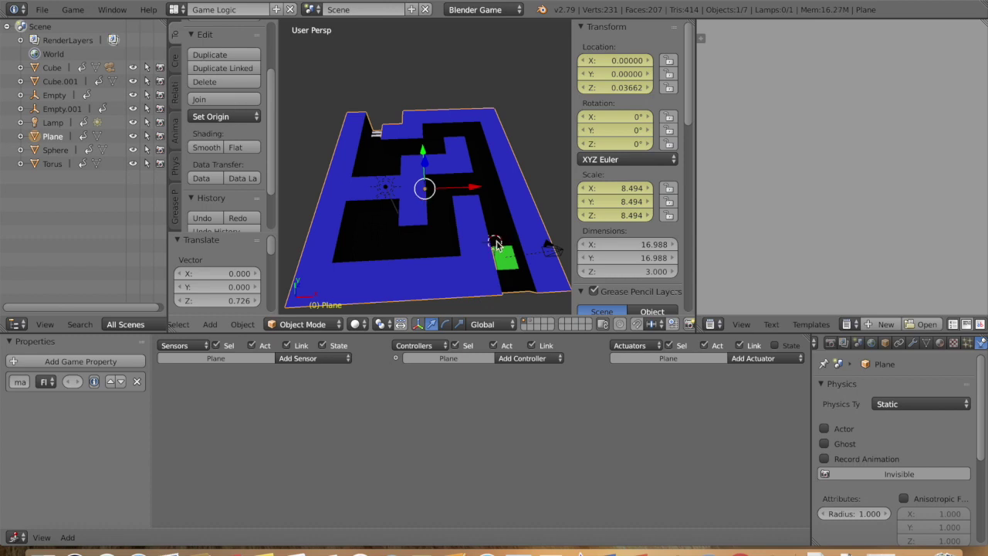
pyautogui.scroll(-5, 532, 210)
pyautogui.hscroll(4, 532, 209)
pyautogui.scroll(3, 532, 209)
pyautogui.scroll(-1, 532, 209)
pyautogui.moveTo(466, 243); pyautogui.dragTo(435, 281, button='middle')
pyautogui.moveTo(364, 283); pyautogui.dragTo(363, 281, button='middle')
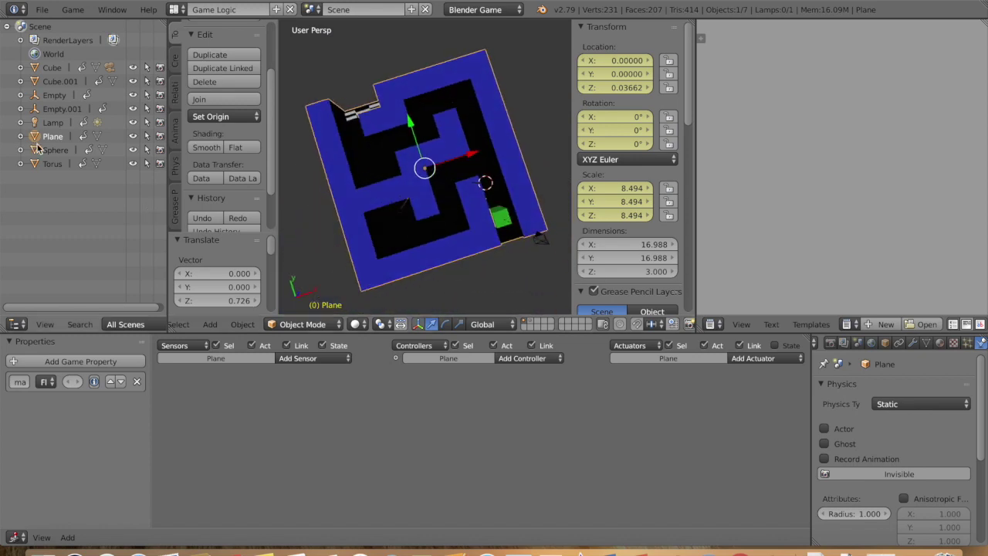
pyautogui.click(60, 99)
pyautogui.rightClick(485, 187)
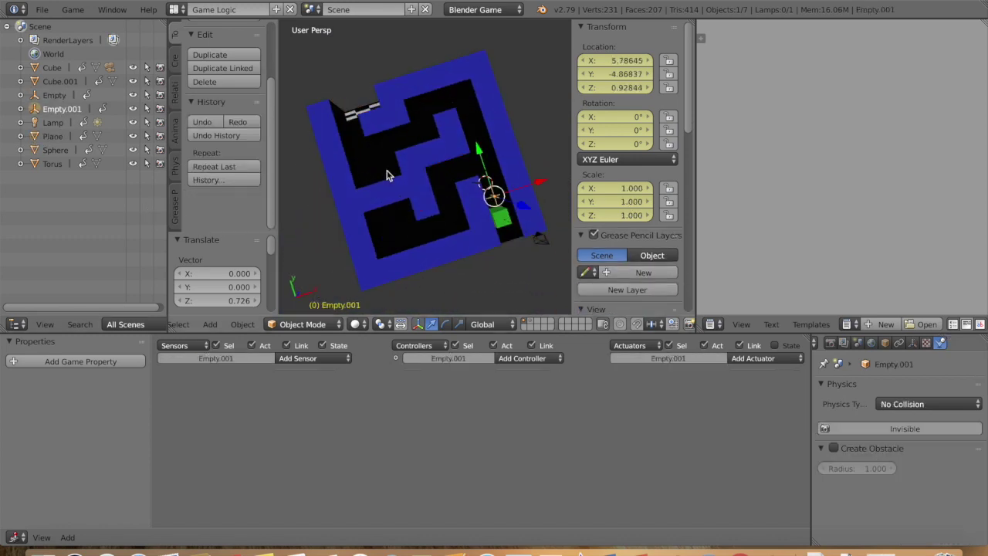
pyautogui.moveTo(485, 187); pyautogui.dragTo(480, 186, button='middle')
pyautogui.click(277, 353)
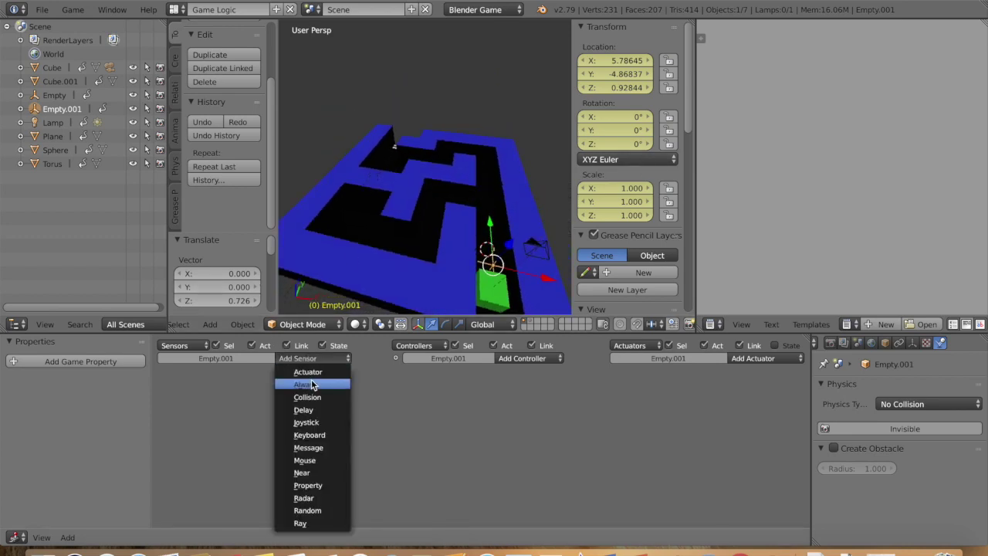
pyautogui.click(313, 385)
pyautogui.click(516, 358)
pyautogui.click(522, 376)
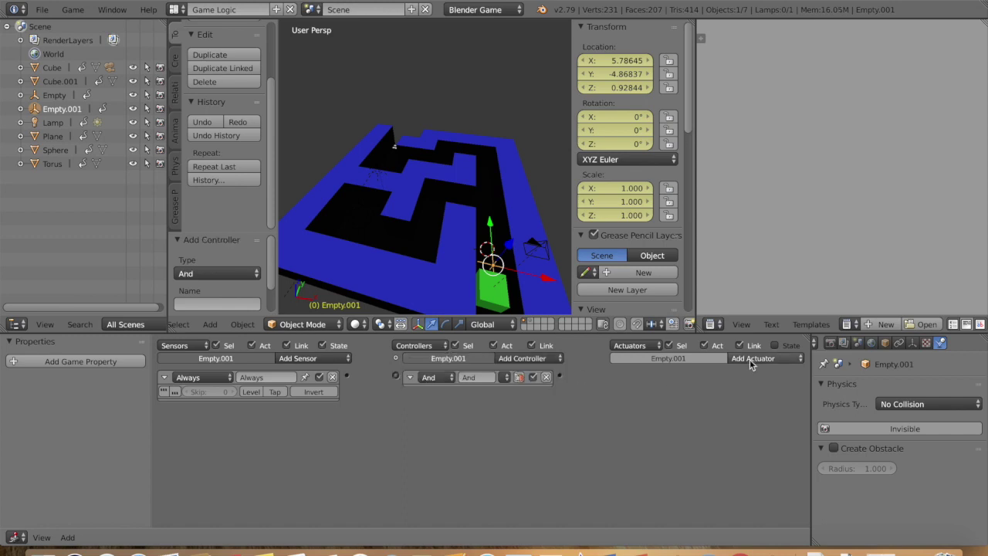
pyautogui.click(761, 359)
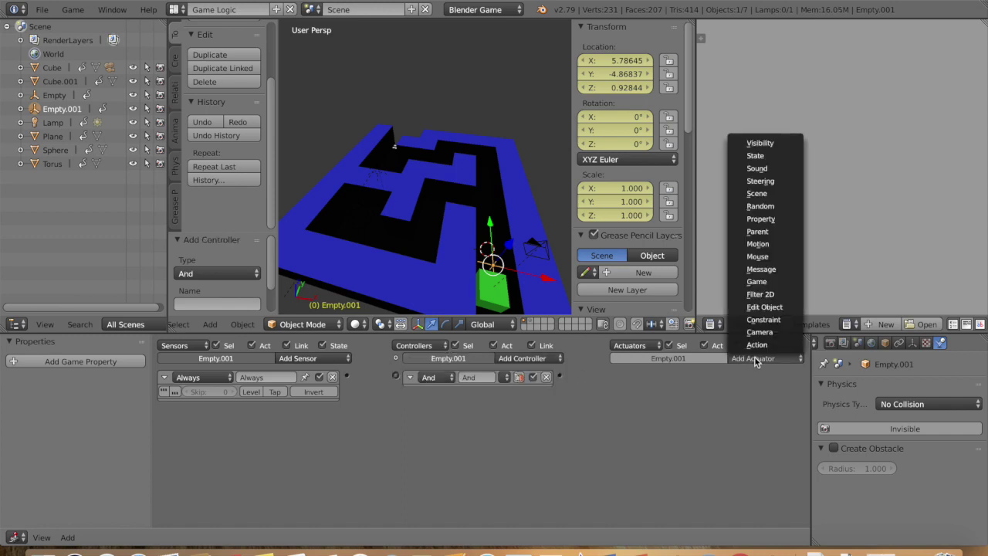
pyautogui.click(765, 295)
pyautogui.click(797, 377)
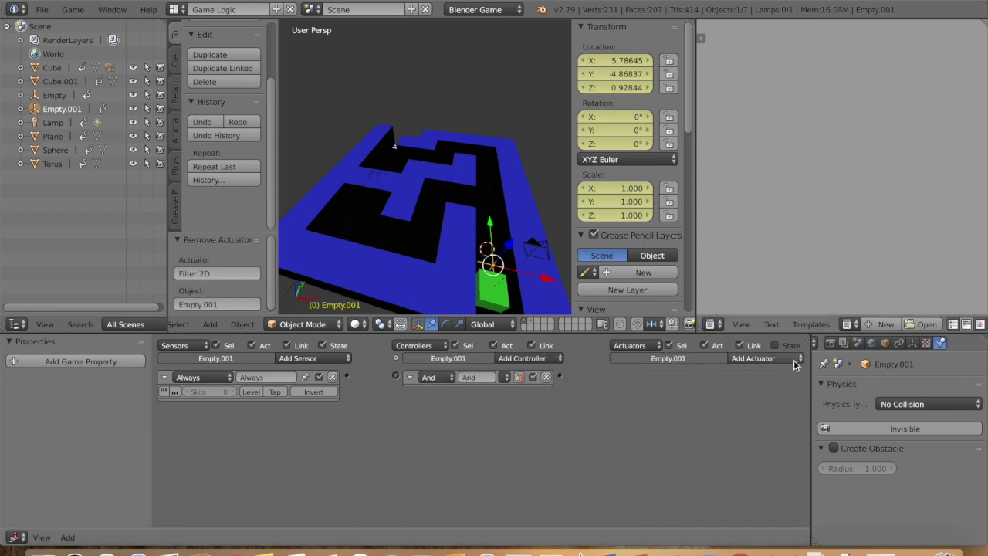
# - Give the empty an Edit Object actuator that adds the Torus, and link the Always sensor, And controller and actuator
pyautogui.click(772, 359)
pyautogui.click(765, 308)
pyautogui.click(704, 392)
pyautogui.click(703, 380)
pyautogui.click(685, 403)
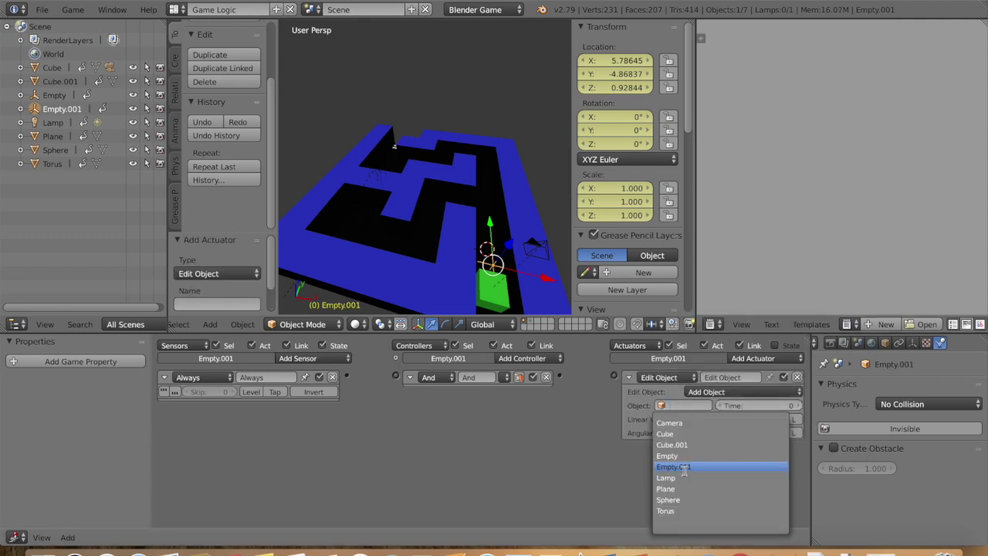
pyautogui.click(678, 511)
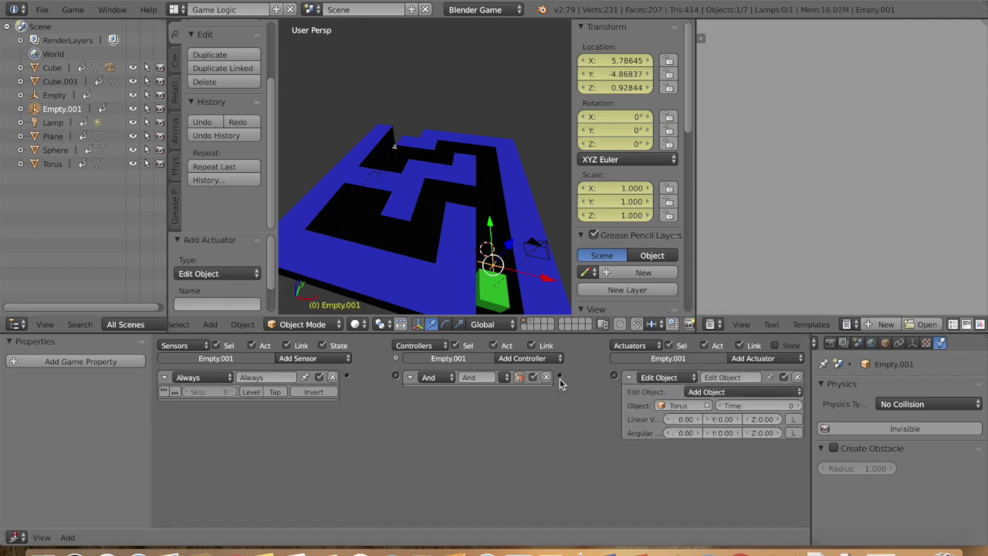
pyautogui.click(629, 377)
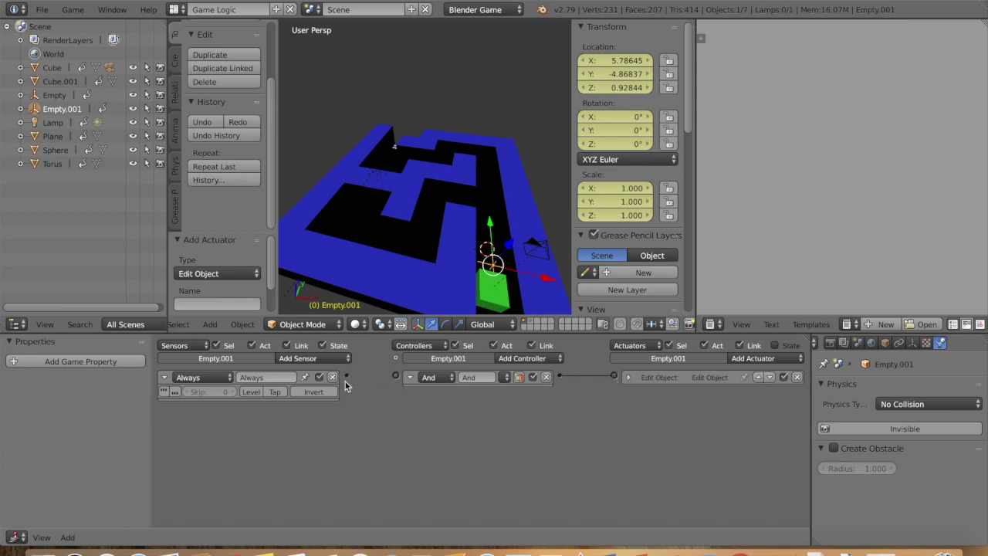
pyautogui.click(408, 376)
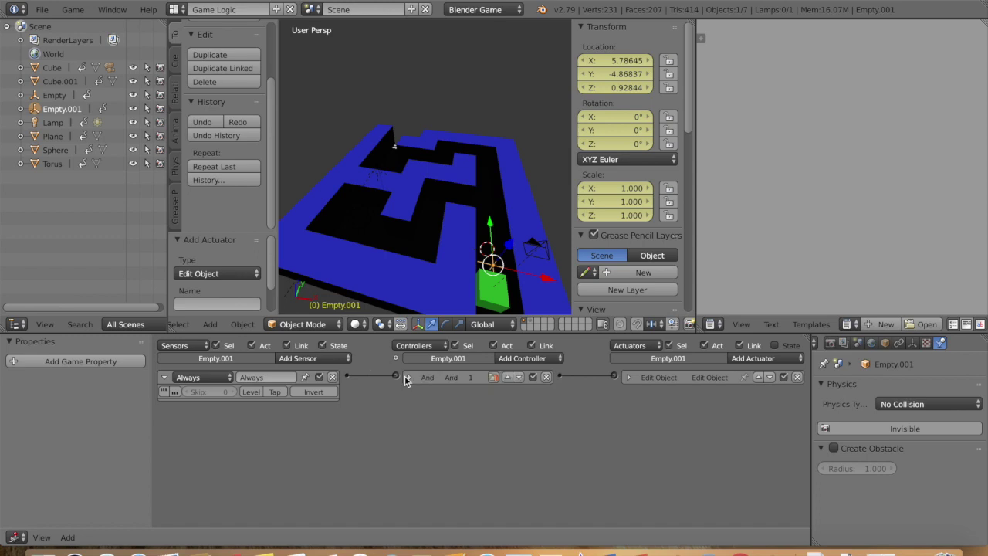
pyautogui.click(164, 377)
# - Run the game twice and steer the cube through the maze to check how the spawned torus and sphere behave
pyautogui.scroll(5, 410, 203)
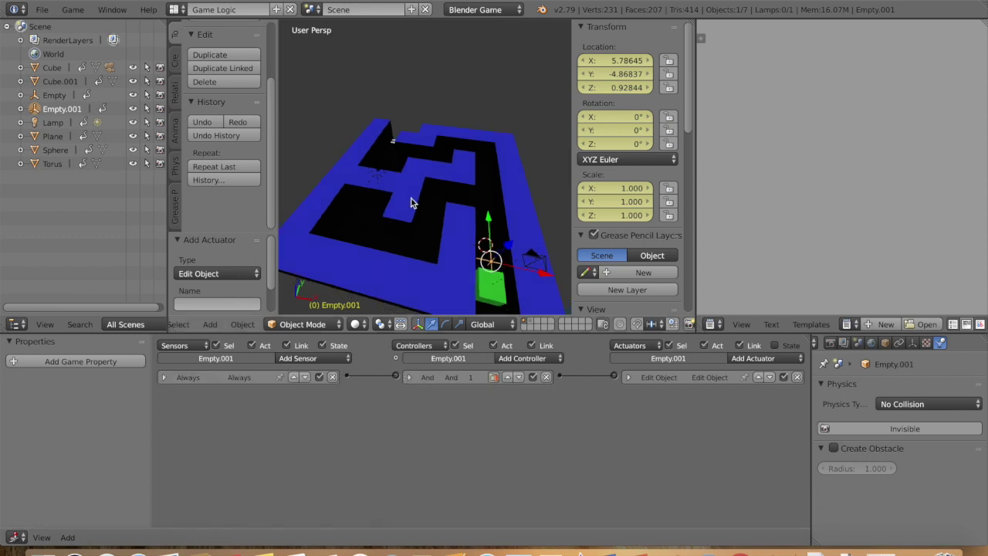
pyautogui.press('p')
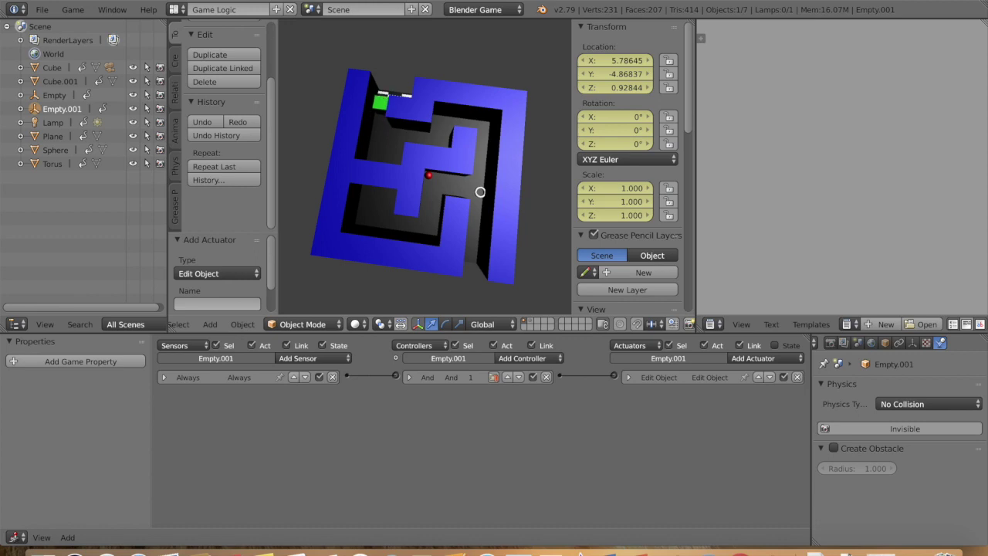
pyautogui.press('Escape')
pyautogui.press('p')
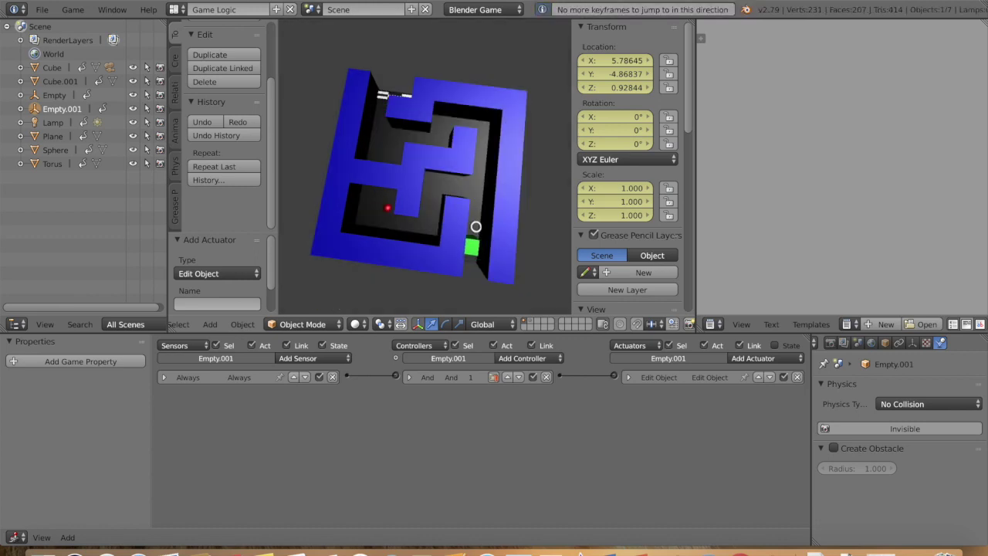
pyautogui.press('Up')
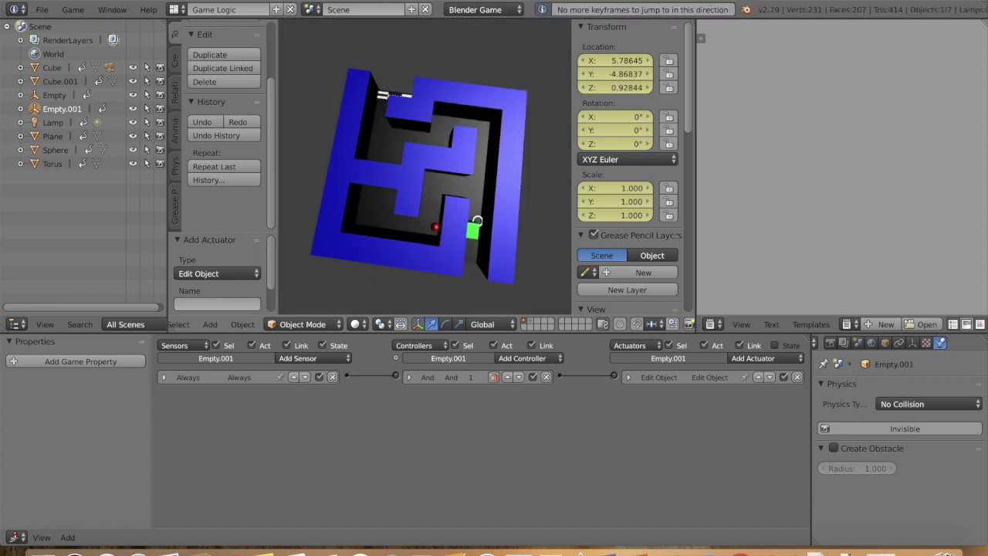
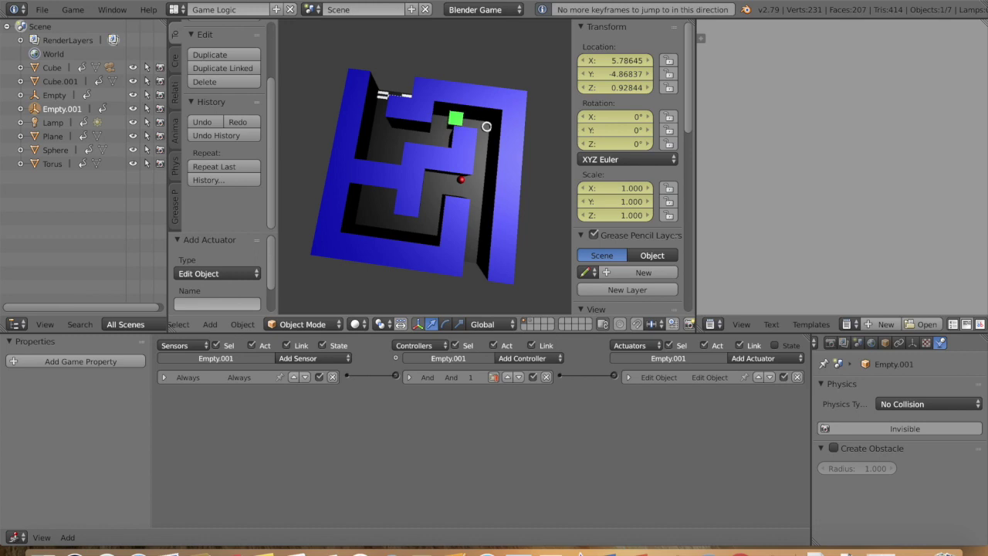
pyautogui.press('Escape')
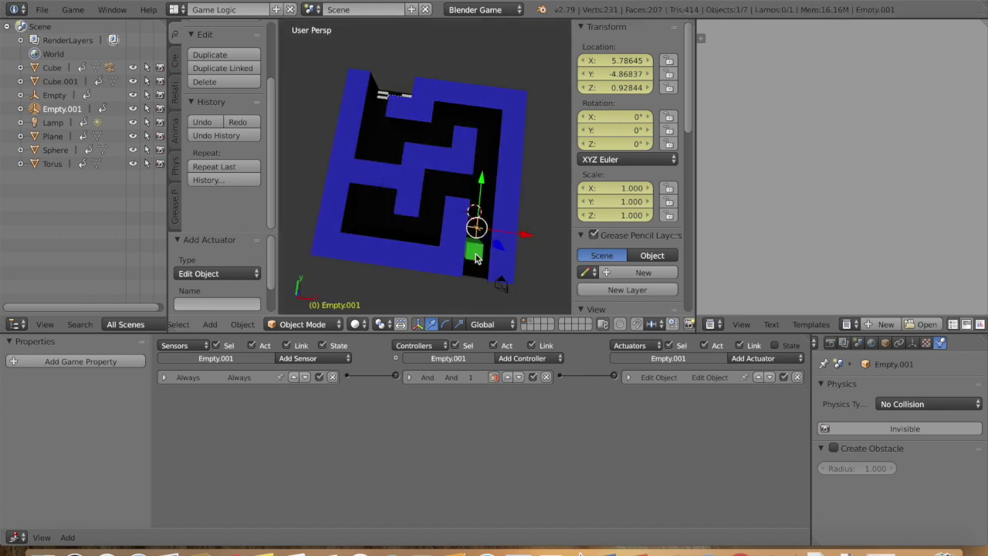
pyautogui.scroll(-3, 471, 310)
pyautogui.scroll(-5, 491, 257)
pyautogui.hscroll(5, 491, 256)
pyautogui.scroll(4, 491, 257)
pyautogui.hscroll(-1, 491, 257)
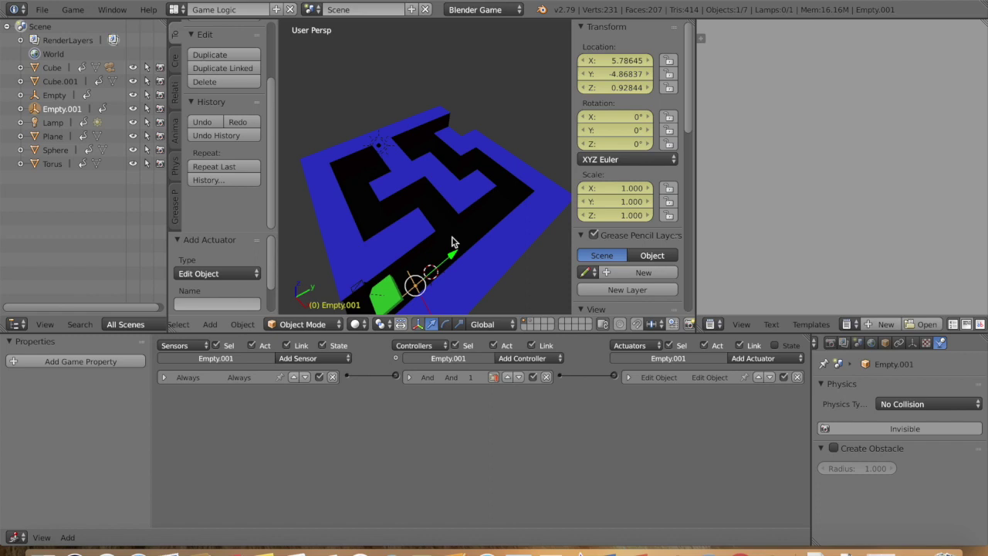
pyautogui.moveTo(518, 285); pyautogui.dragTo(522, 285, button='middle')
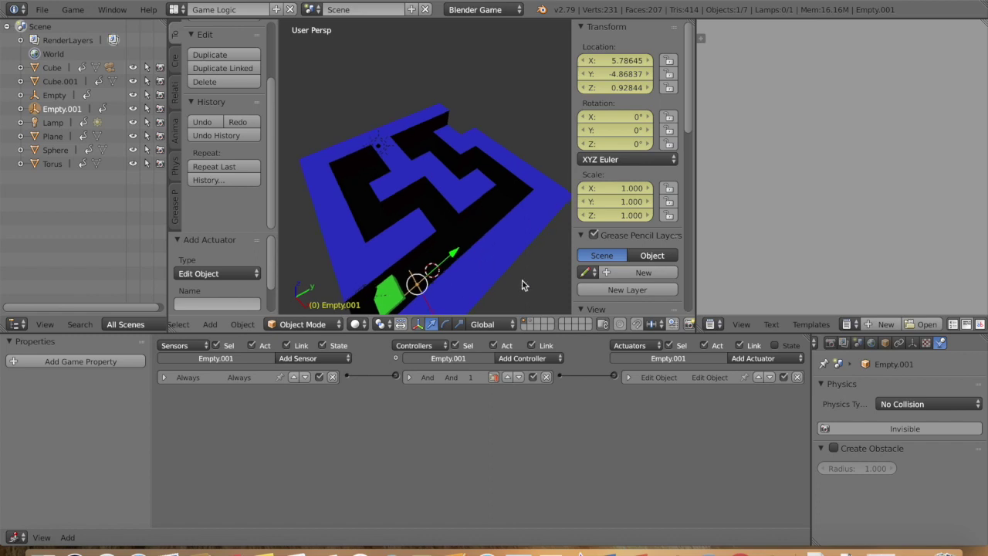
# - Add an Edit Object actuator set to Replace Mesh to the torus on the second layer
pyautogui.click(533, 327)
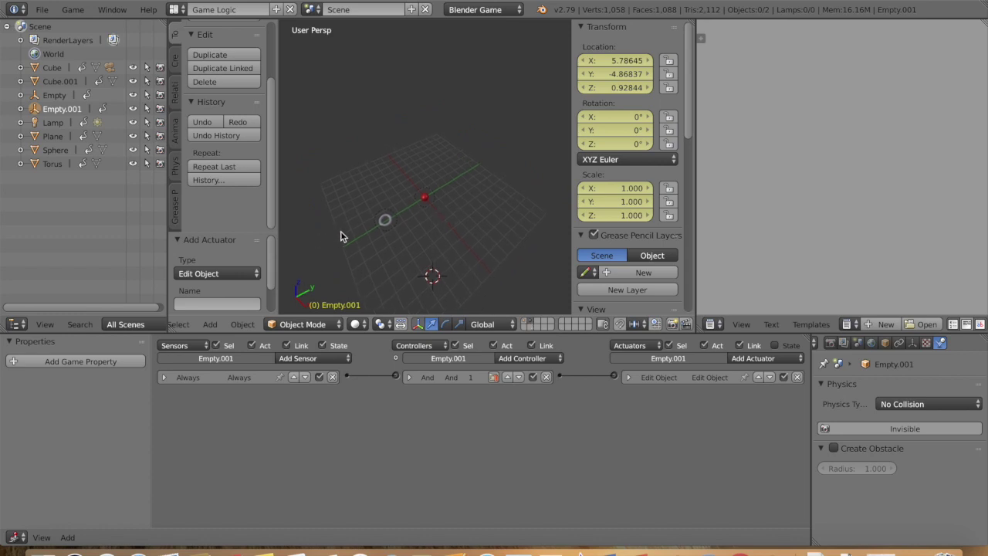
pyautogui.rightClick(386, 217)
pyautogui.click(769, 358)
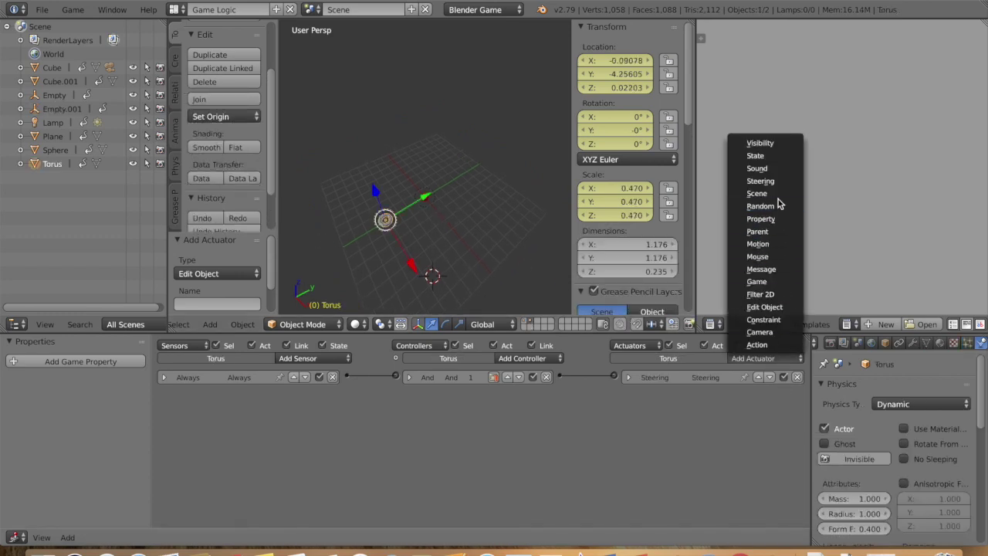
pyautogui.click(753, 358)
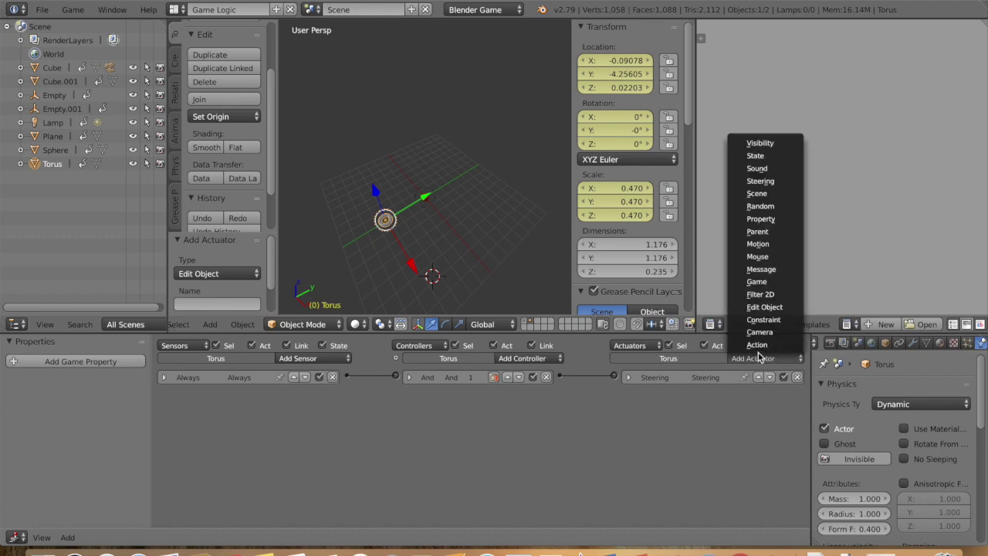
pyautogui.click(766, 306)
pyautogui.click(711, 407)
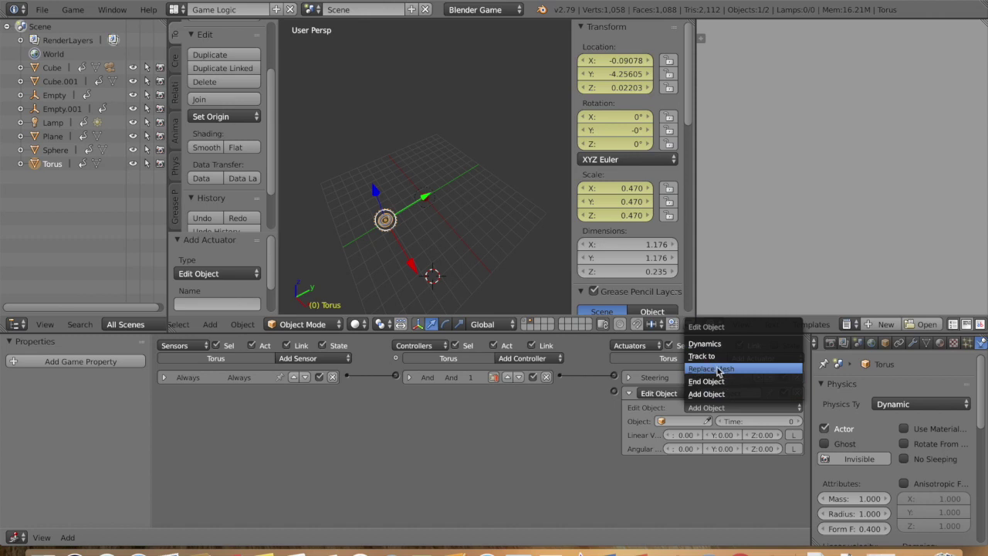
pyautogui.click(719, 373)
# - Choose Sphere as the replacement mesh in the torus's Edit Object actuator
pyautogui.click(688, 421)
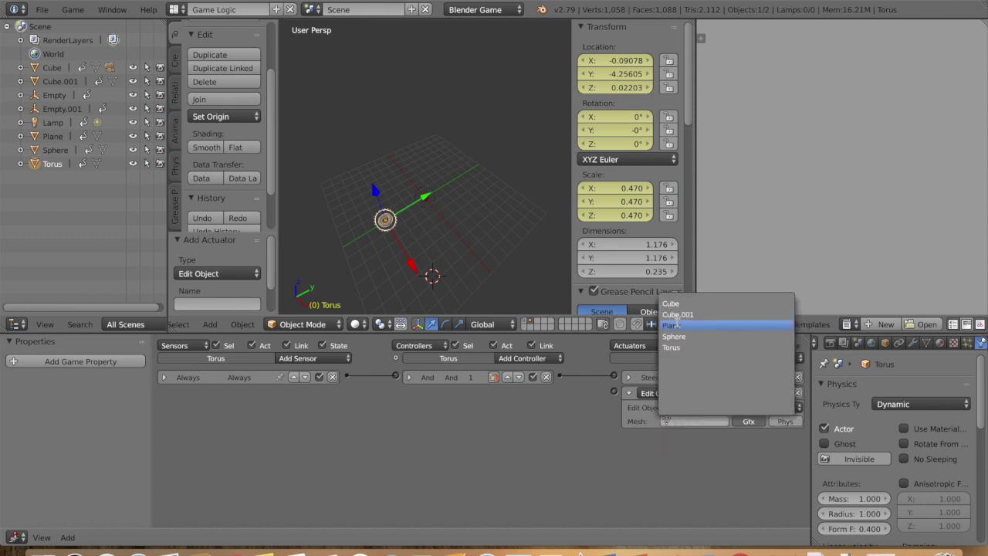
pyautogui.click(674, 325)
pyautogui.click(629, 394)
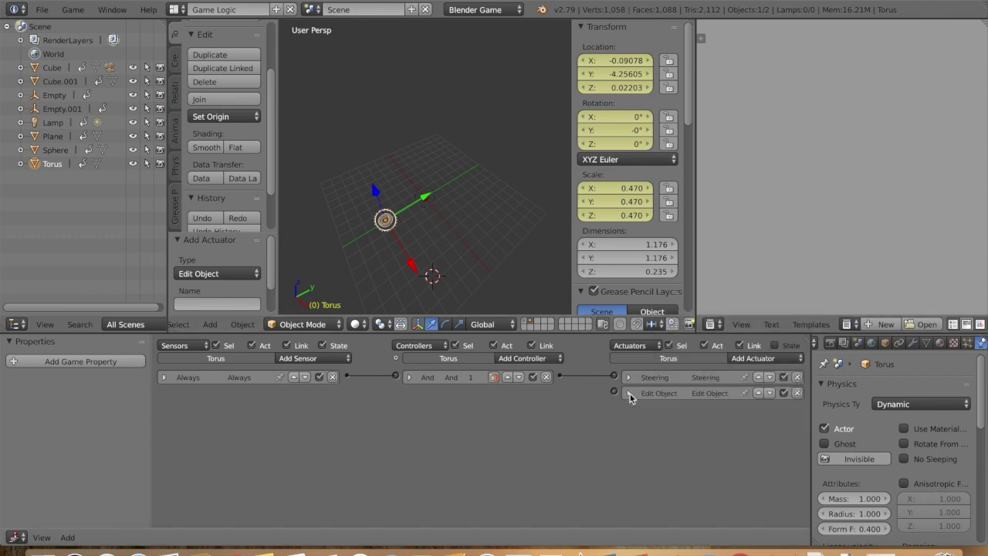
pyautogui.click(630, 394)
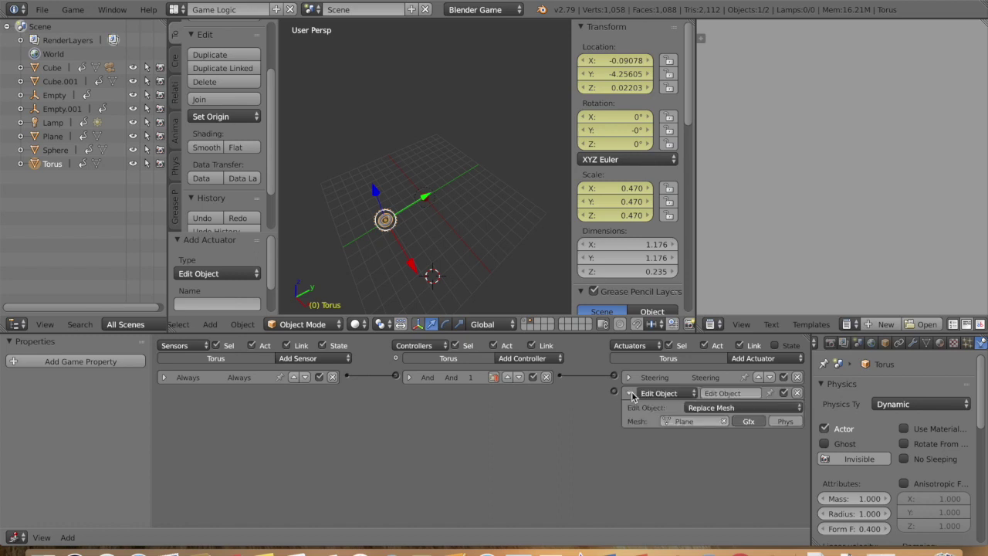
pyautogui.click(683, 422)
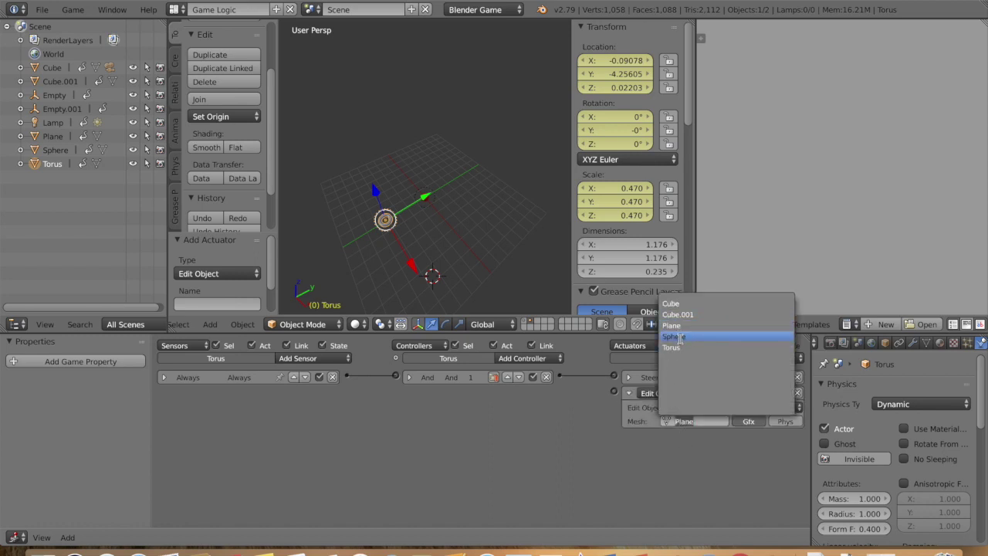
pyautogui.click(679, 338)
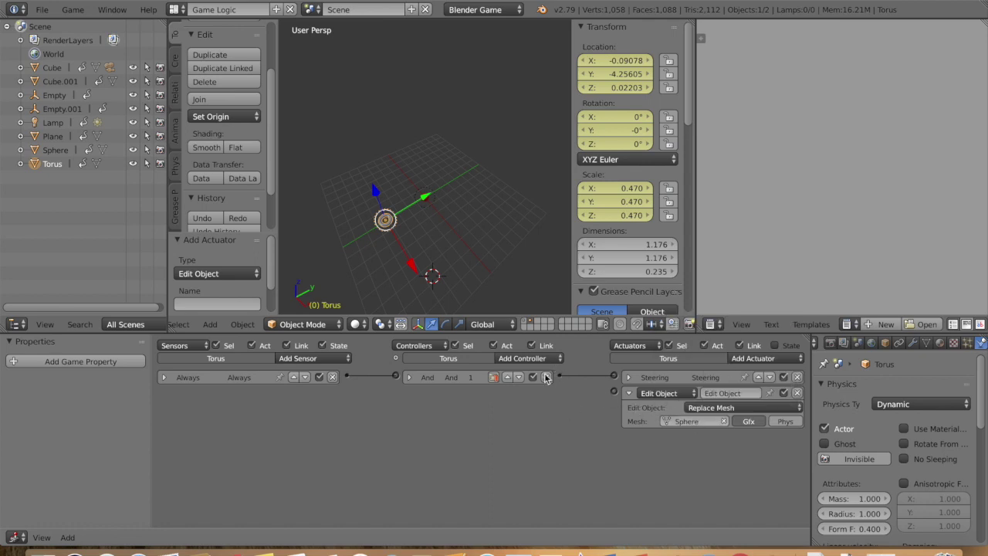
# - Add a Collision sensor to the torus that reacts to the property "cube"
pyautogui.click(307, 358)
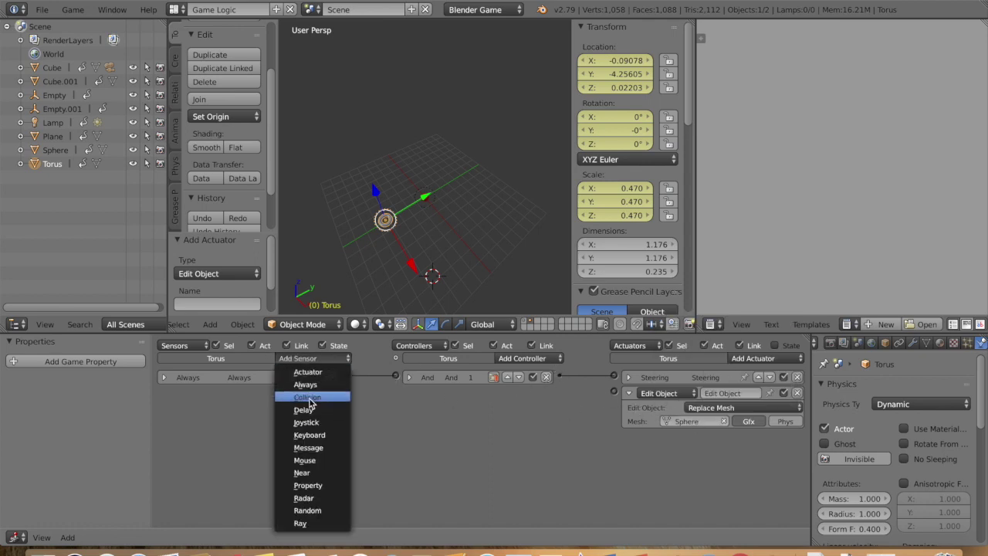
pyautogui.click(311, 404)
pyautogui.click(268, 422)
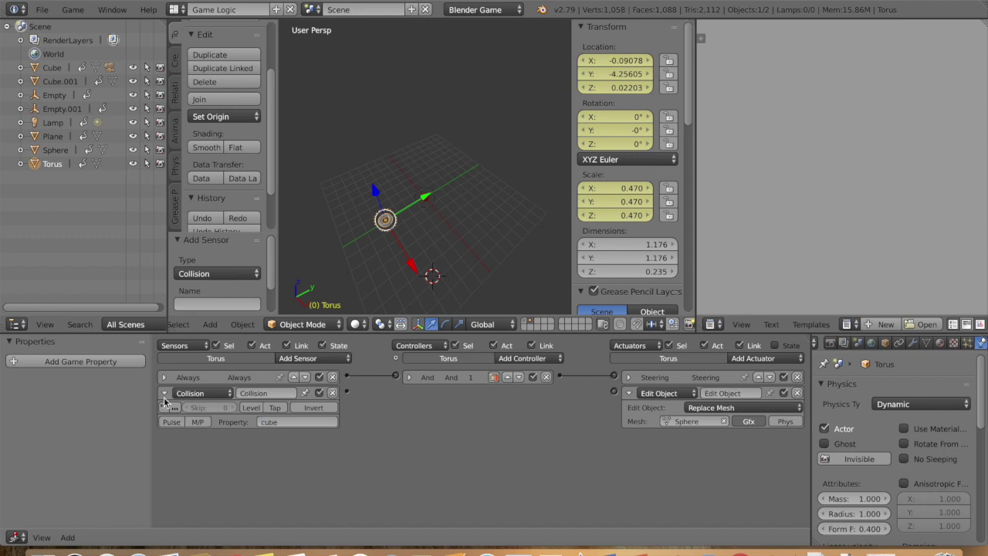
pyautogui.click(164, 393)
# - Add a second And controller to the torus and link it between the Collision sensor and the Edit Object actuator
pyautogui.click(530, 359)
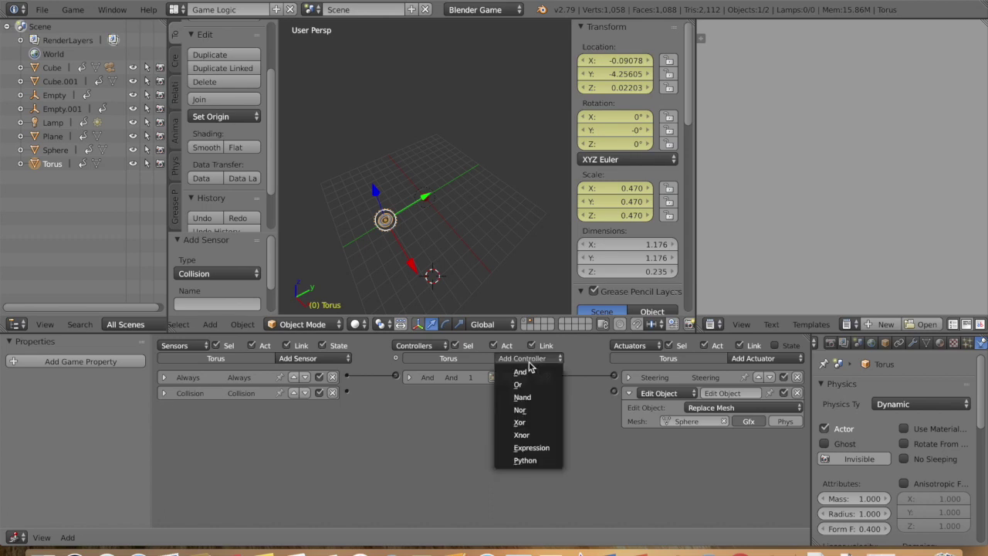
pyautogui.click(533, 375)
pyautogui.moveTo(347, 392); pyautogui.dragTo(395, 393)
pyautogui.moveTo(558, 392); pyautogui.dragTo(615, 393)
# - Run the game on the first layer and steer the cube through the maze to test the torus's collision mesh replacement
pyautogui.press('p')
pyautogui.scroll(5, 486, 211)
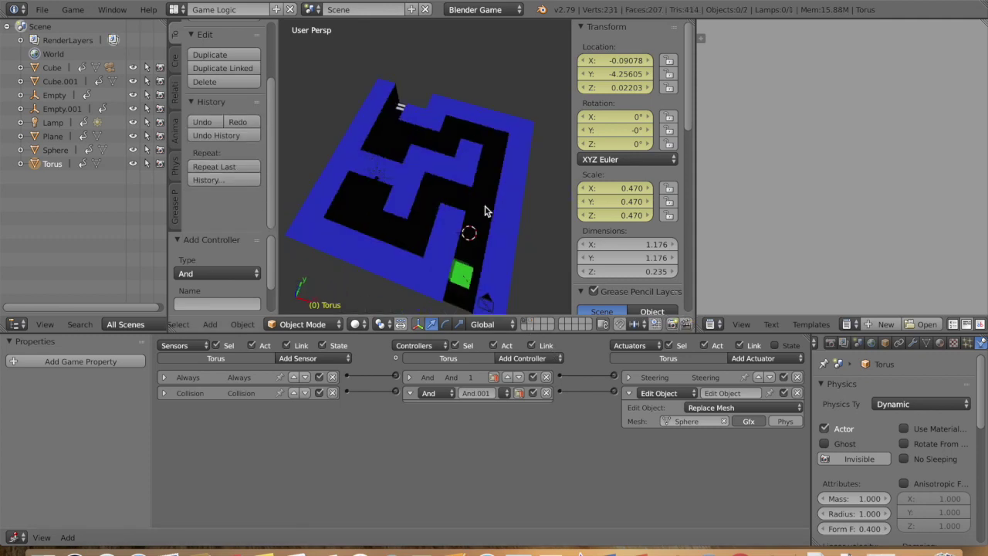
pyautogui.press('p')
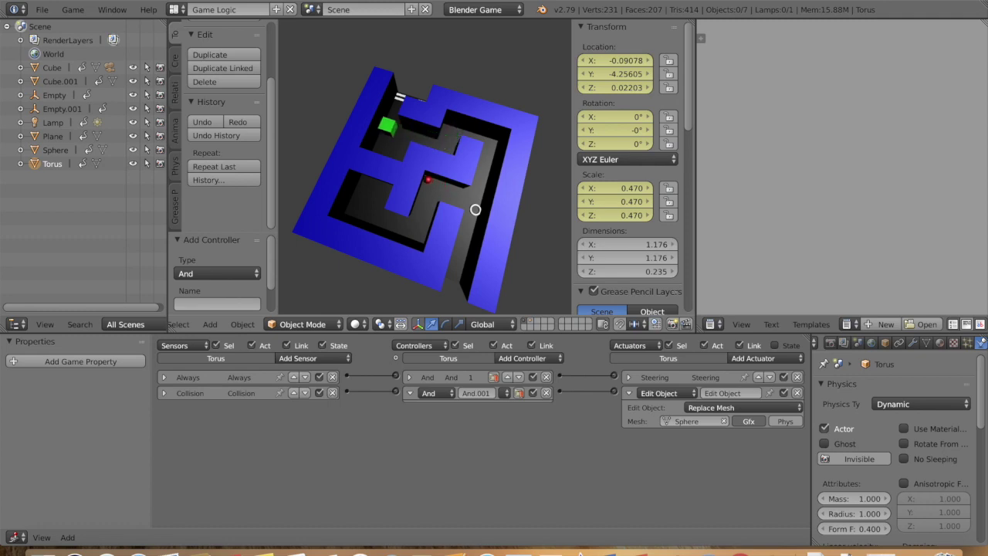
pyautogui.press('Escape')
pyautogui.press('Up')
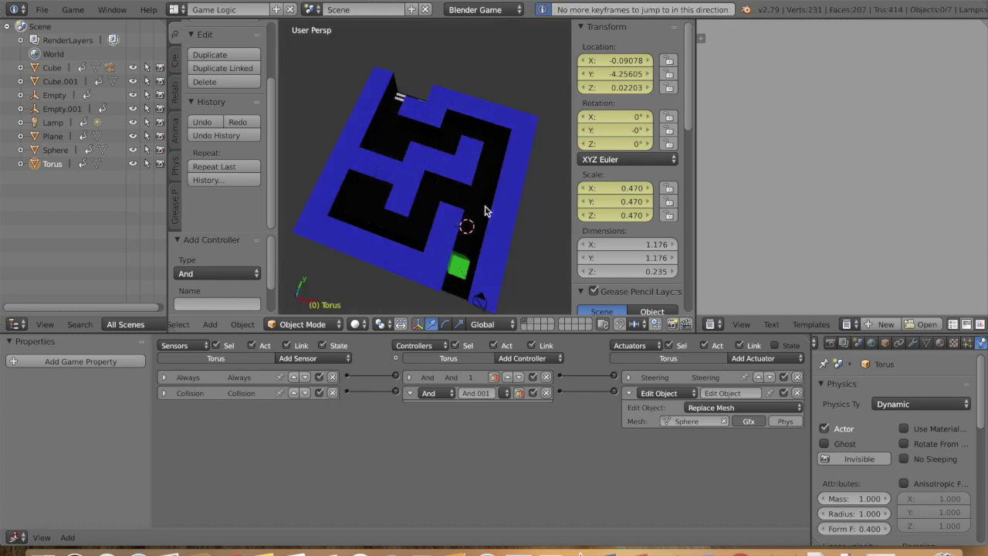